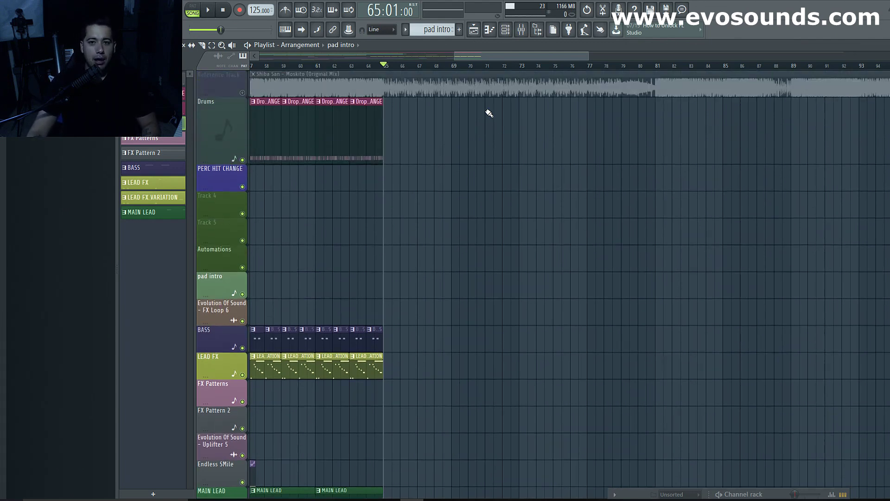
Step: Add seven back-to-back no kick pattern clips to the Drums track, from bar 65 up to bar 79
{"action": "left_click_drag", "start_coordinate": [533, 59], "coordinate": [576, 60]}
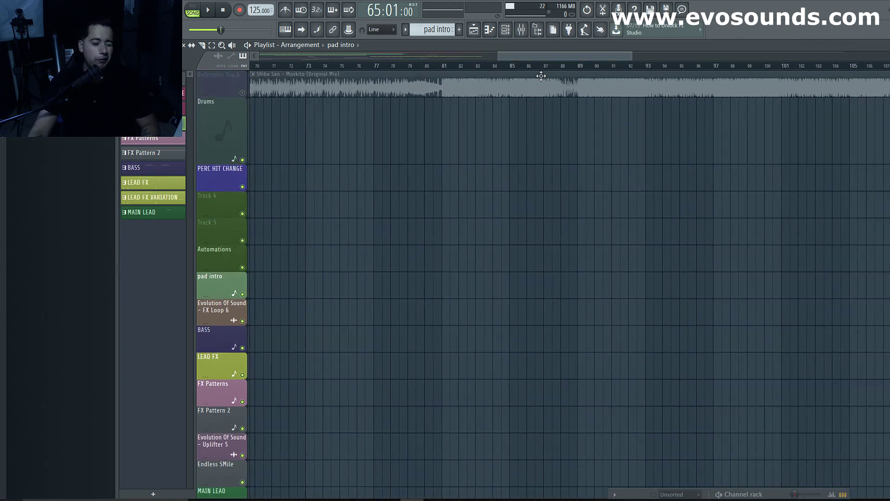
{"action": "left_click_drag", "start_coordinate": [572, 56], "coordinate": [505, 56]}
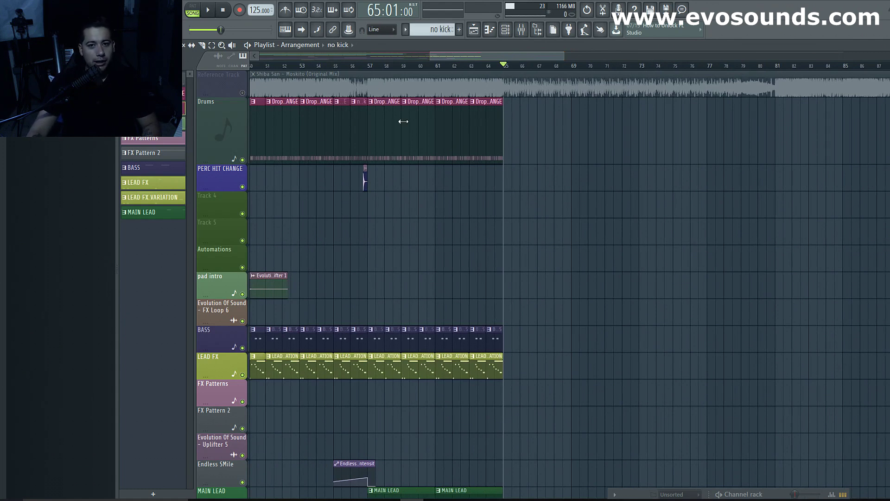
{"action": "left_click", "coordinate": [506, 123]}
{"action": "left_click", "coordinate": [550, 119]}
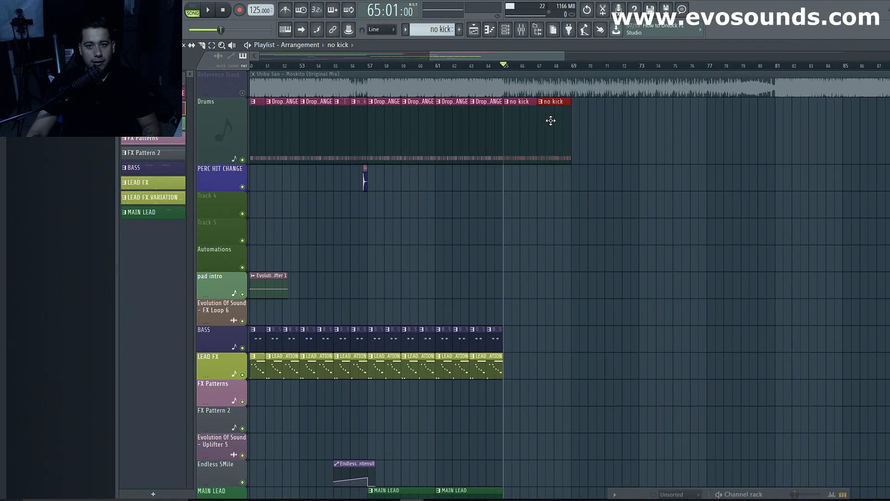
{"action": "left_click", "coordinate": [577, 127]}
{"action": "left_click", "coordinate": [619, 130]}
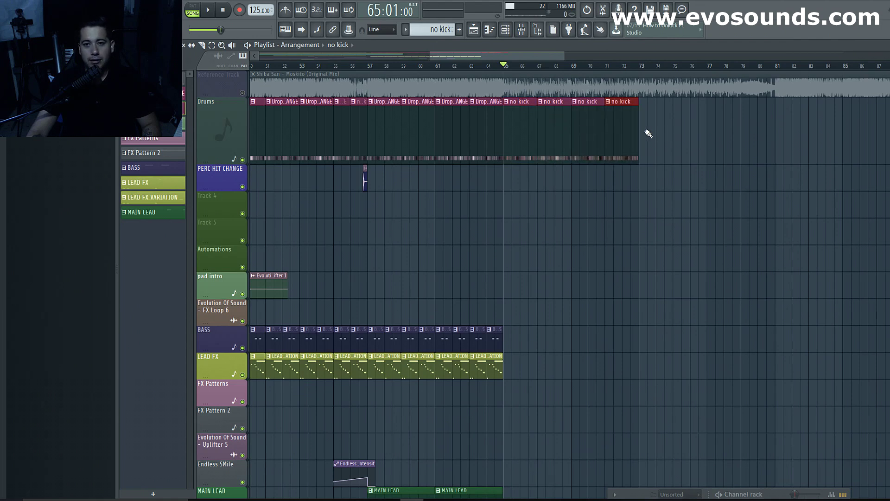
{"action": "left_click", "coordinate": [647, 133]}
{"action": "left_click", "coordinate": [687, 119]}
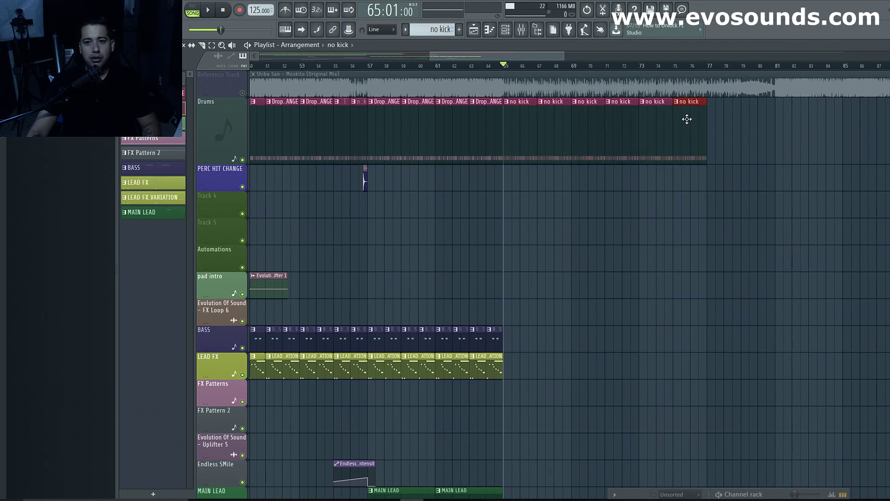
{"action": "left_click", "coordinate": [714, 125]}
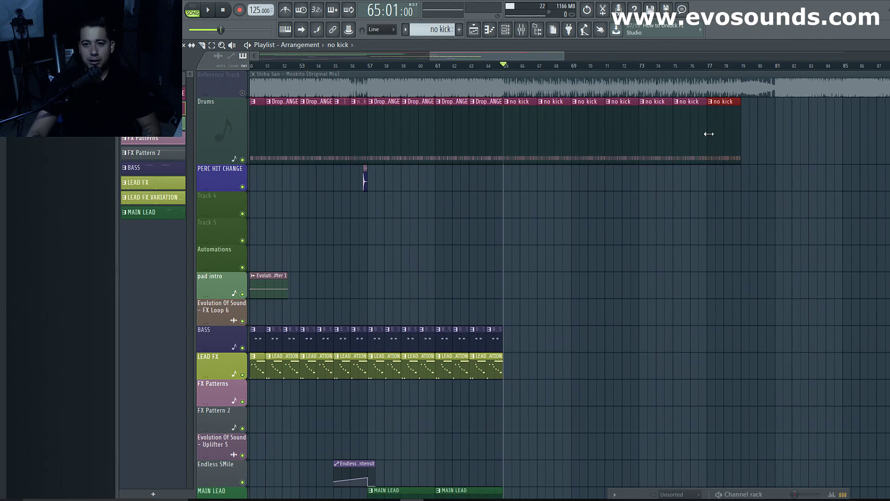
{"action": "scroll", "coordinate": [563, 195], "scroll_direction": "down", "scroll_amount": 5}
{"action": "scroll", "coordinate": [559, 219], "scroll_direction": "up", "scroll_amount": 5}
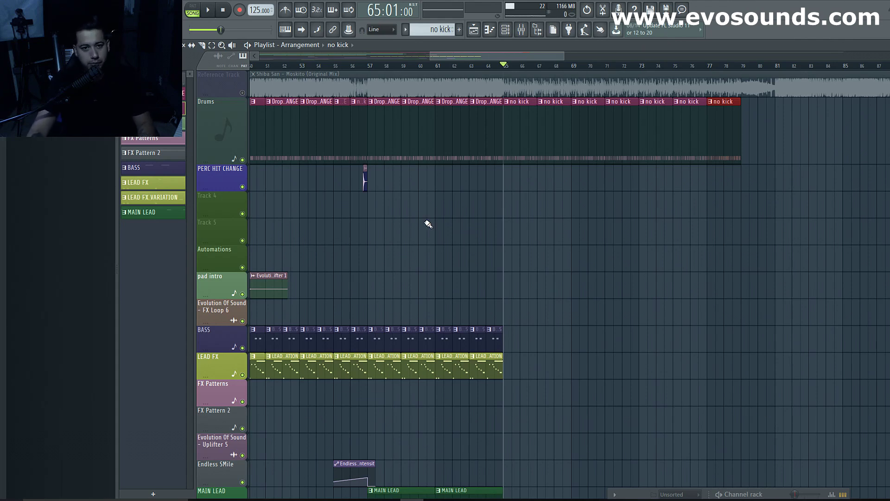
Step: Play the arrangement from bar 64 and look over the FX clips used in the earlier sections
{"action": "key", "text": "space"}
{"action": "left_click", "coordinate": [491, 66]}
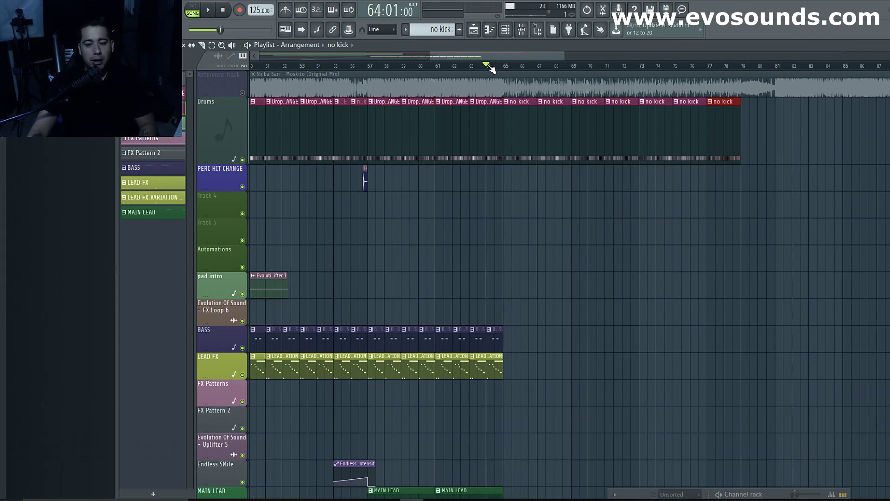
{"action": "left_click_drag", "start_coordinate": [492, 56], "coordinate": [376, 61]}
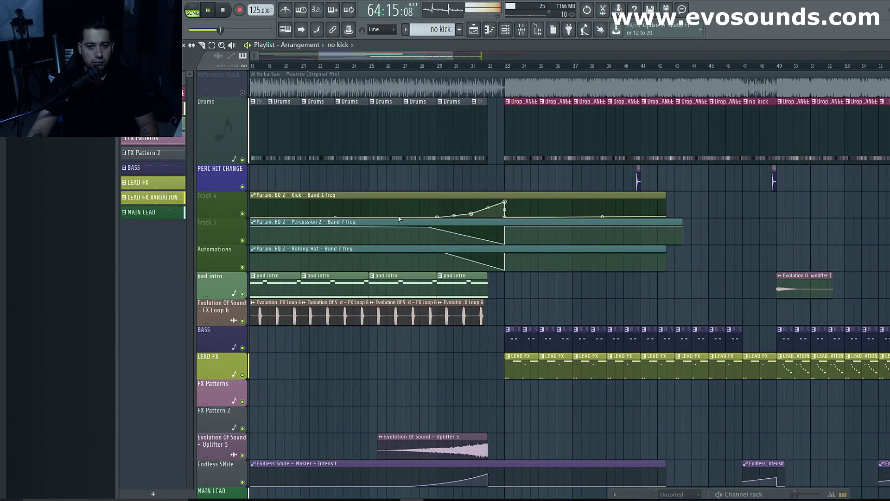
{"action": "scroll", "coordinate": [414, 272], "scroll_direction": "down", "scroll_amount": 4}
{"action": "key", "text": "space"}
{"action": "scroll", "coordinate": [414, 272], "scroll_direction": "down", "scroll_amount": 10}
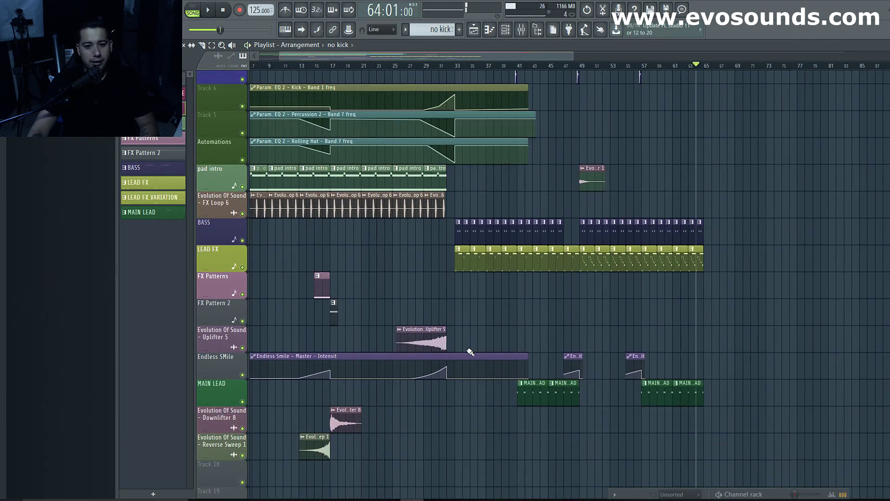
{"action": "scroll", "coordinate": [420, 349], "scroll_direction": "up", "scroll_amount": 10}
{"action": "scroll", "coordinate": [420, 348], "scroll_direction": "down", "scroll_amount": 4}
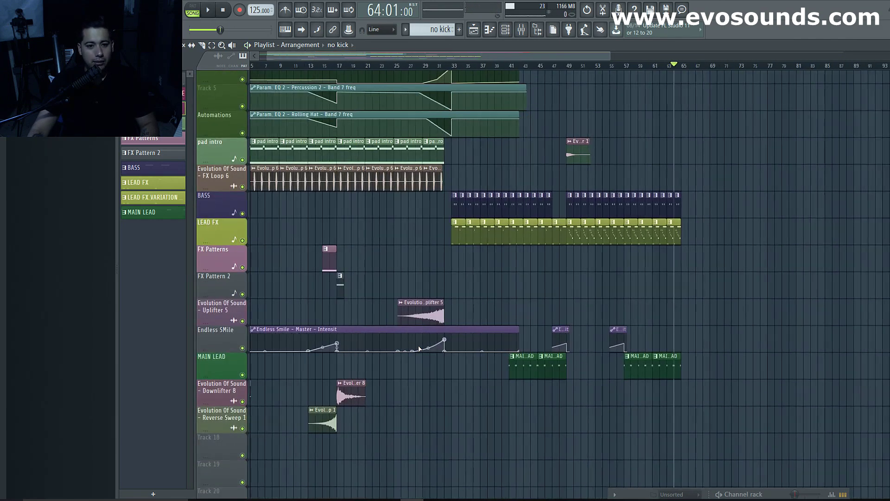
{"action": "scroll", "coordinate": [413, 351], "scroll_direction": "down", "scroll_amount": 4}
Step: Place the Evolution Of Sound - Downlifter 8 audio clip at bar 65 on its own track and audition the transition
{"action": "left_click", "coordinate": [253, 384]}
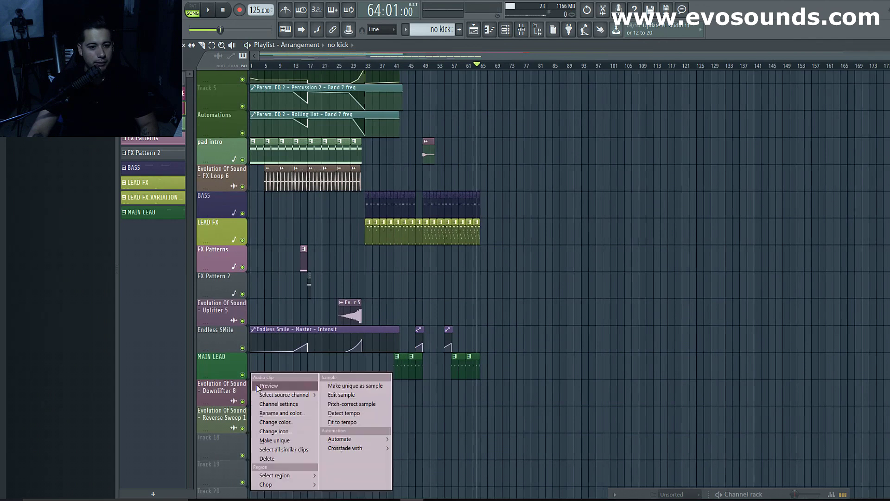
{"action": "left_click", "coordinate": [145, 58]}
{"action": "left_click", "coordinate": [145, 57]}
{"action": "left_click", "coordinate": [150, 182]}
{"action": "left_click", "coordinate": [158, 169]}
{"action": "left_click", "coordinate": [154, 152]}
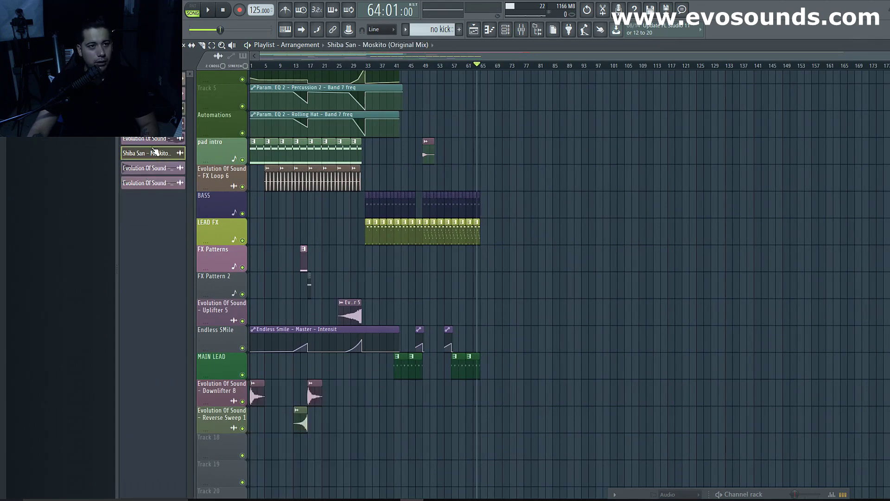
{"action": "left_click", "coordinate": [151, 138]}
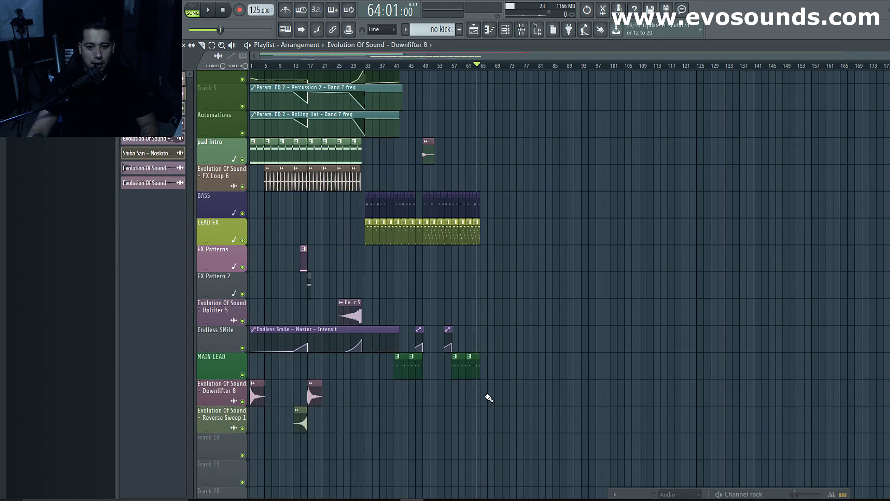
{"action": "key", "text": "space"}
{"action": "scroll", "coordinate": [521, 354], "scroll_direction": "up", "scroll_amount": 3, "text": "ctrl"}
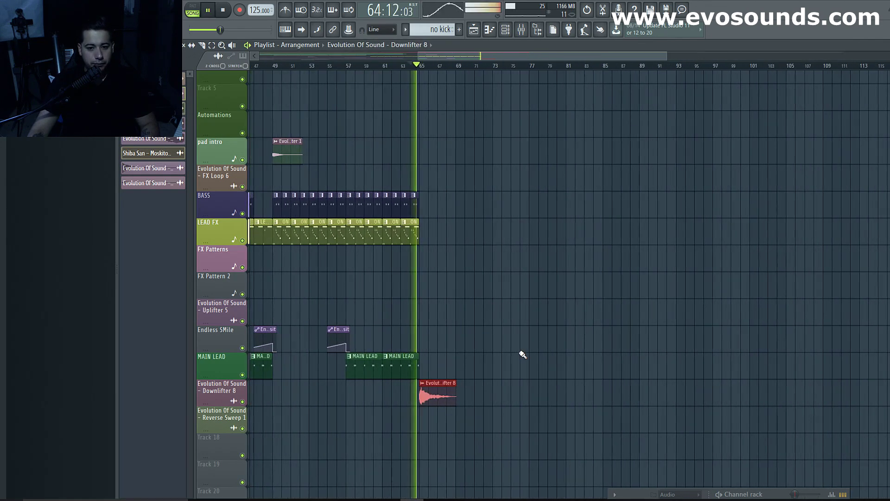
{"action": "scroll", "coordinate": [392, 370], "scroll_direction": "down", "scroll_amount": 3, "text": "ctrl"}
{"action": "key", "text": "space"}
Step: Open the FX Patterns clip near bar 15 for pattern editing
{"action": "left_click_drag", "start_coordinate": [436, 55], "coordinate": [341, 72]}
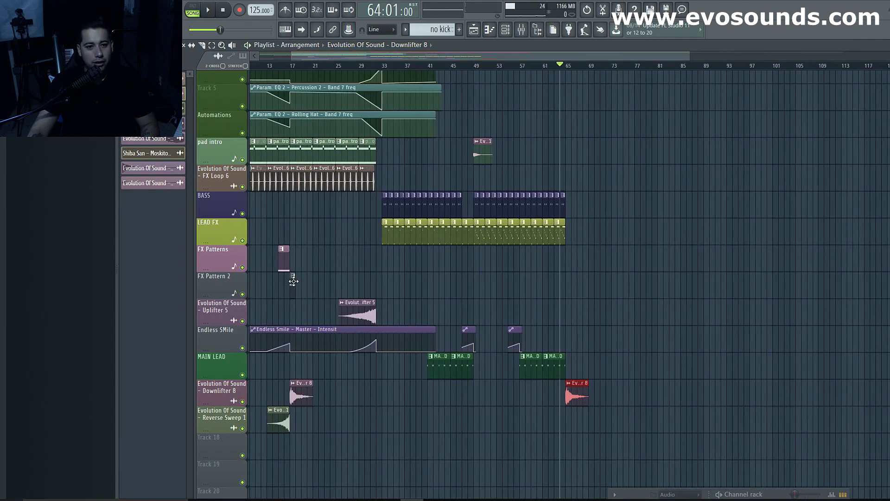
{"action": "right_click", "coordinate": [284, 250]}
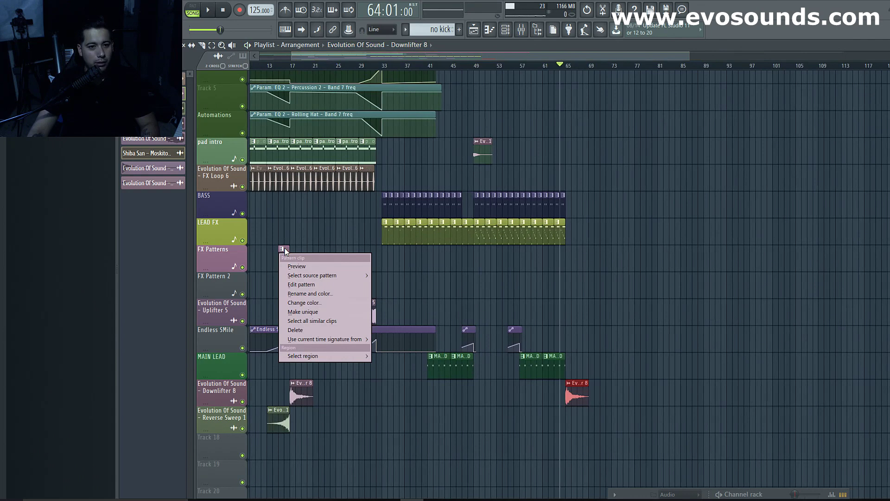
{"action": "left_click", "coordinate": [301, 285]}
{"action": "scroll", "coordinate": [265, 293], "scroll_direction": "up", "scroll_amount": 5}
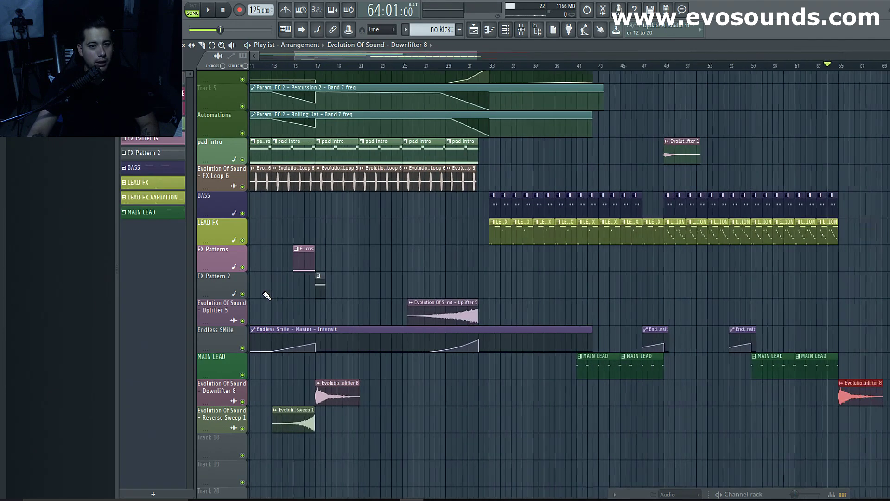
Step: Audition the FX Pattern 2 clip at bar 17 and place another FX Pattern 2 clip at bar 65 on its track
{"action": "left_click", "coordinate": [334, 277]}
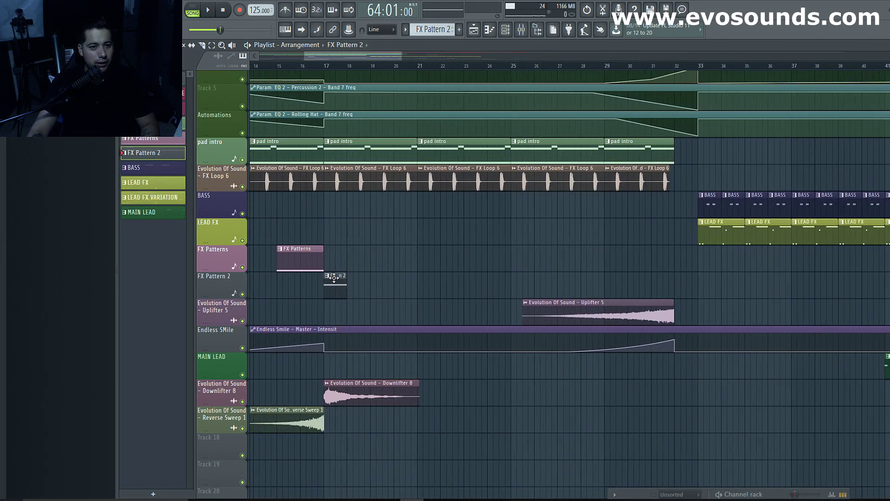
{"action": "left_click", "coordinate": [335, 221]}
{"action": "right_click", "coordinate": [336, 223]}
{"action": "left_click", "coordinate": [326, 66]}
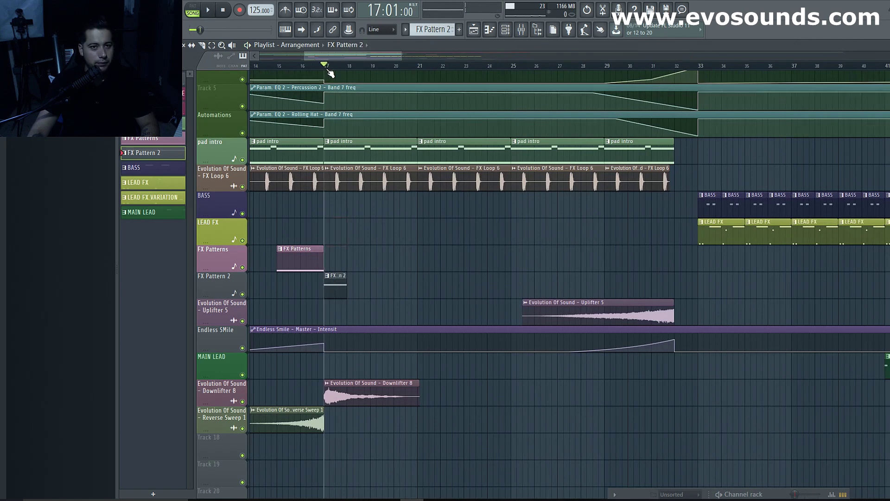
{"action": "key", "text": "space"}
{"action": "key", "text": "space"}
{"action": "scroll", "coordinate": [334, 279], "scroll_direction": "down", "scroll_amount": 4}
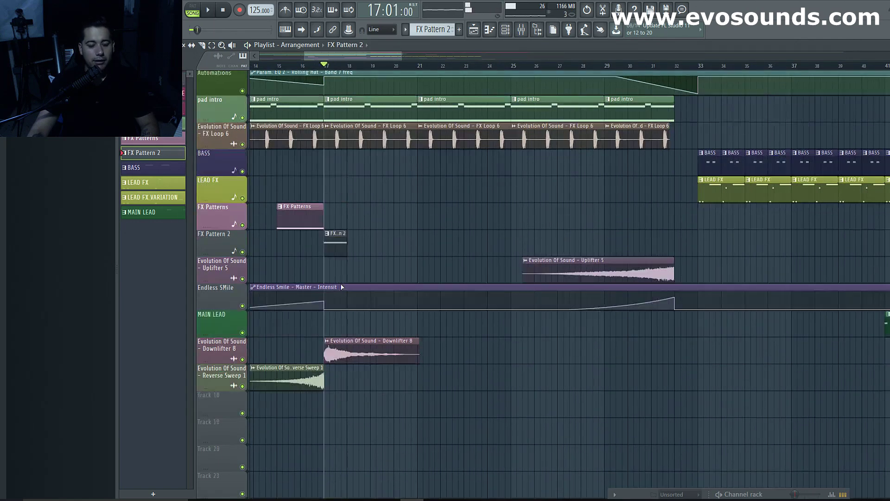
{"action": "scroll", "coordinate": [470, 220], "scroll_direction": "down", "scroll_amount": 3}
{"action": "scroll", "coordinate": [470, 219], "scroll_direction": "down", "scroll_amount": 4}
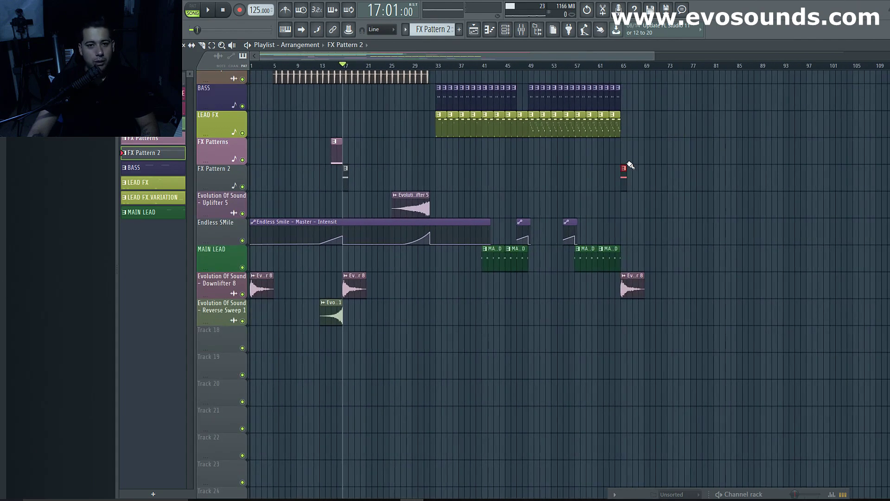
{"action": "scroll", "coordinate": [627, 165], "scroll_direction": "up", "scroll_amount": 5}
{"action": "scroll", "coordinate": [617, 200], "scroll_direction": "down", "scroll_amount": 6}
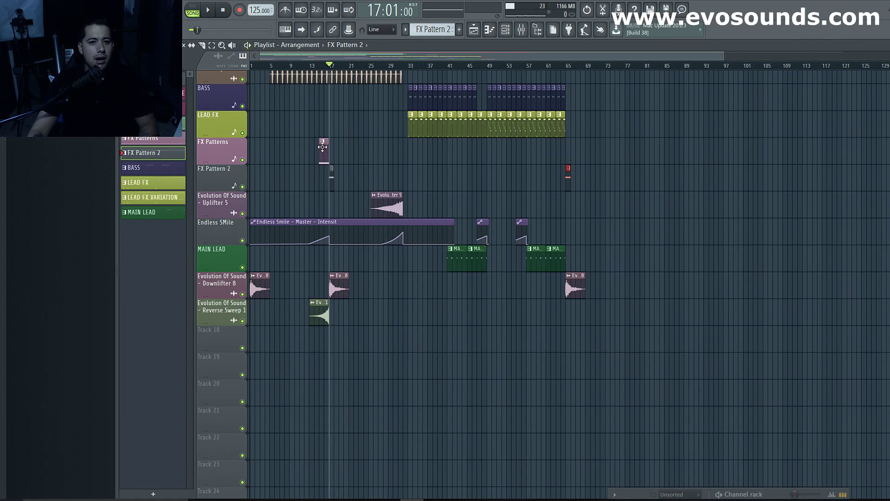
Step: Play the end of the drop from bar 64
{"action": "left_click", "coordinate": [563, 65]}
{"action": "key", "text": "space"}
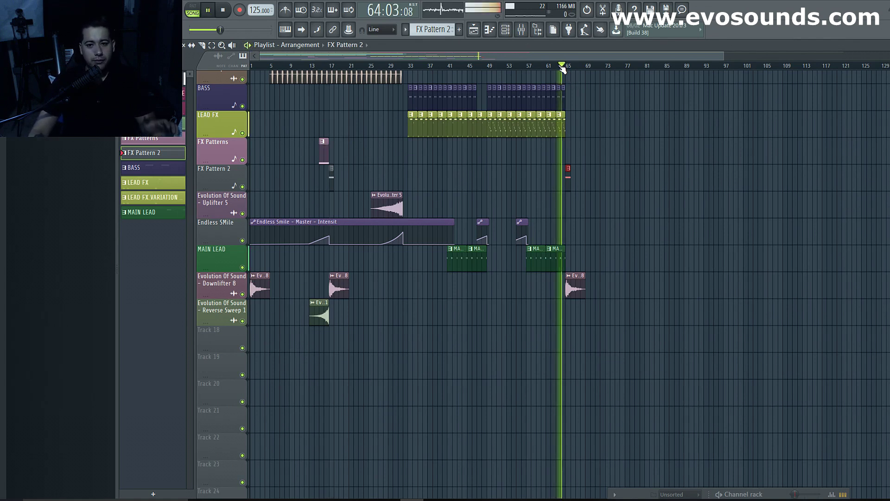
{"action": "key", "text": "space"}
Step: Copy the Evolution Of Sound - Uplifter 5 clip to the end of the drop, aligning its end with bar 65
{"action": "left_click", "coordinate": [389, 197]}
{"action": "left_click", "coordinate": [538, 201]}
{"action": "left_click_drag", "start_coordinate": [552, 197], "coordinate": [543, 194]}
{"action": "scroll", "coordinate": [558, 199], "scroll_direction": "up", "scroll_amount": 5}
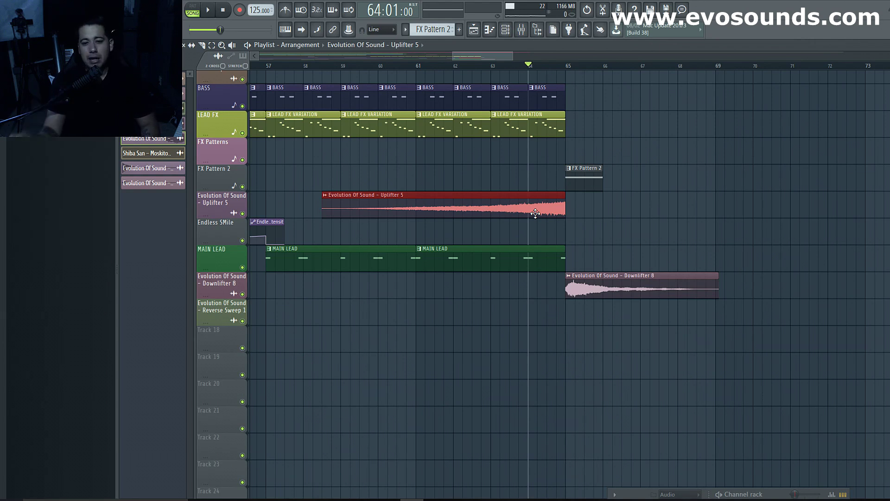
Step: Play from bar 63 to hear the uplifter lead into the new section at bar 65
{"action": "left_click", "coordinate": [493, 70]}
{"action": "key", "text": "space"}
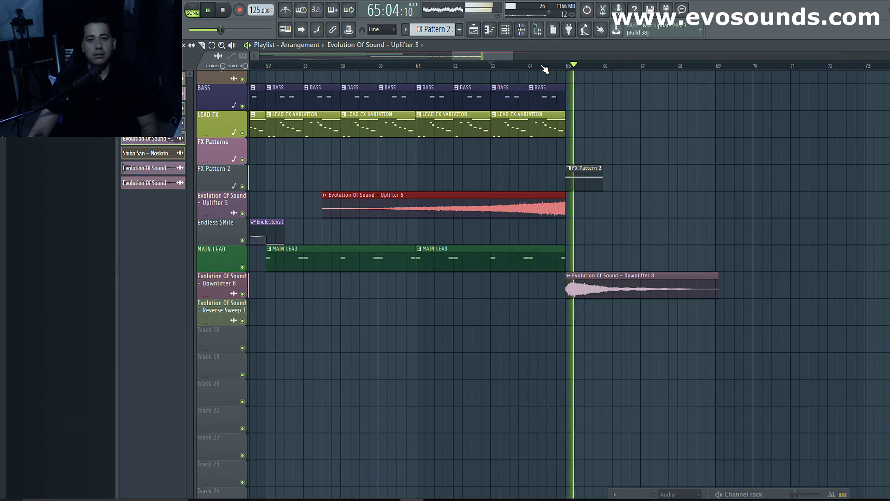
{"action": "scroll", "coordinate": [527, 70], "scroll_direction": "down", "scroll_amount": 3}
{"action": "scroll", "coordinate": [520, 162], "scroll_direction": "down", "scroll_amount": 3}
{"action": "key", "text": "space"}
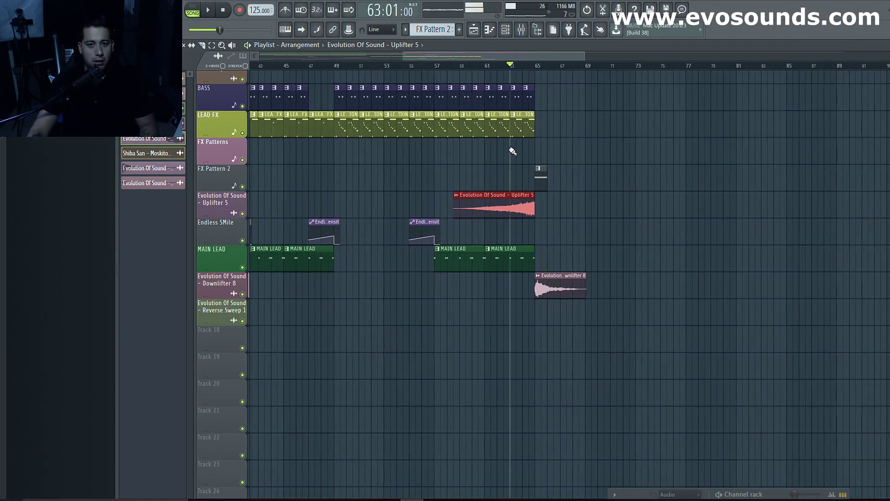
Step: Place an Evolution Of Sound - House Percussion 6 hit just before bar 65 on the PERC HIT CHANGE track
{"action": "scroll", "coordinate": [500, 160], "scroll_direction": "up", "scroll_amount": 6}
{"action": "left_click_drag", "start_coordinate": [441, 56], "coordinate": [413, 60]}
{"action": "left_click", "coordinate": [568, 169]}
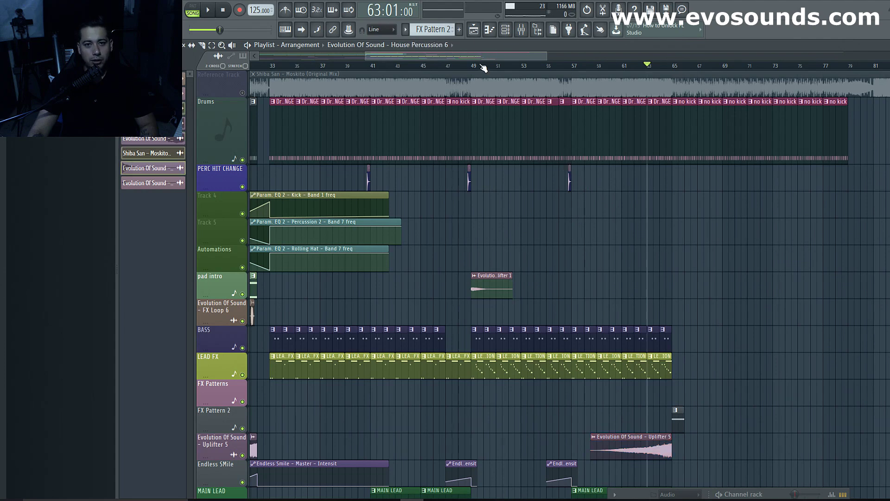
{"action": "scroll", "coordinate": [480, 60], "scroll_direction": "up", "scroll_amount": 3}
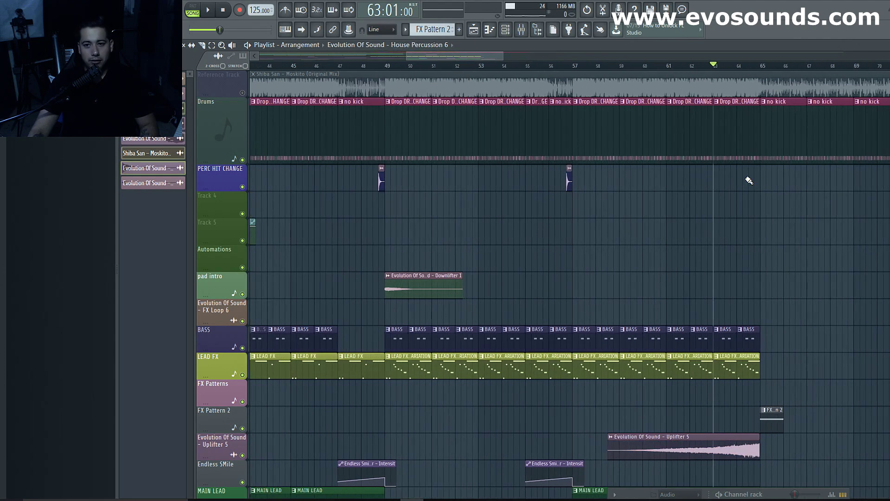
{"action": "left_click", "coordinate": [757, 184]}
Step: Play the transition with the added percussion hit from bar 63 through bar 68
{"action": "key", "text": "space"}
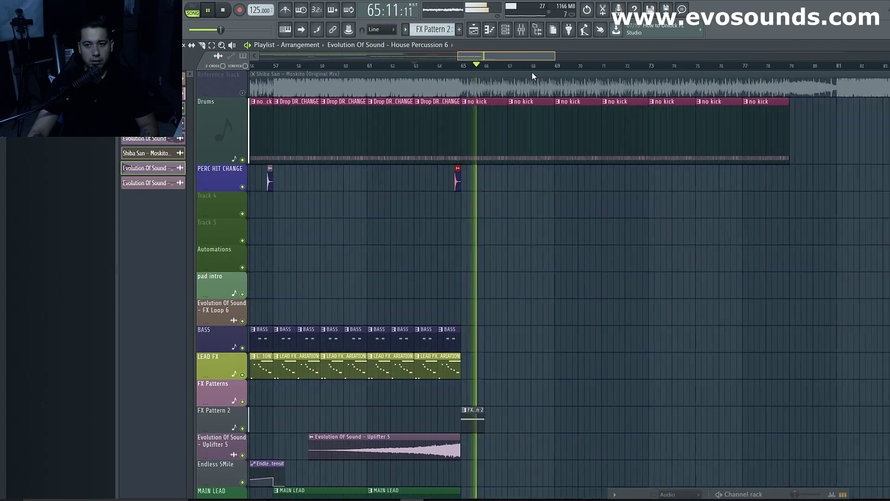
{"action": "scroll", "coordinate": [513, 193], "scroll_direction": "up", "scroll_amount": 4, "text": "ctrl"}
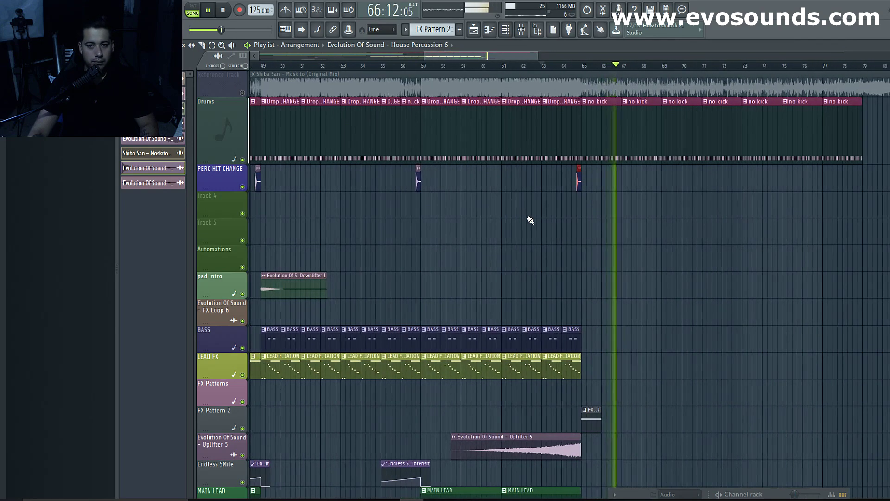
{"action": "scroll", "coordinate": [691, 250], "scroll_direction": "down", "scroll_amount": 5, "text": "ctrl"}
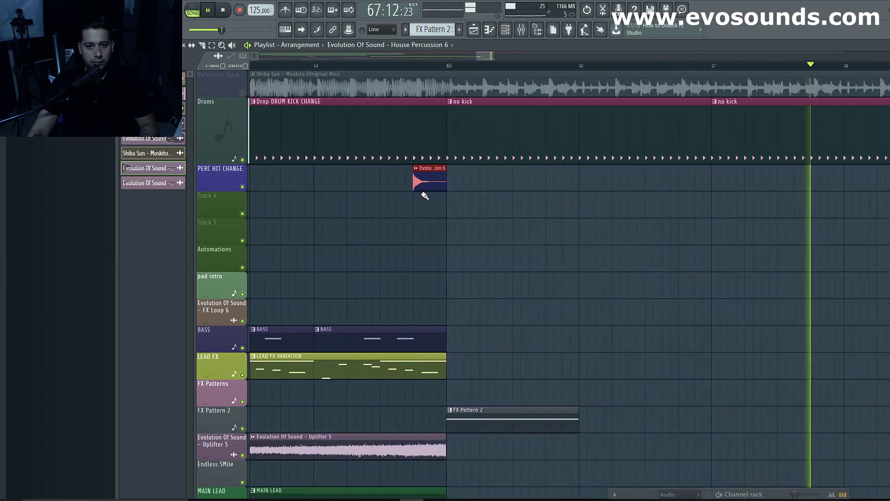
{"action": "scroll", "coordinate": [333, 226], "scroll_direction": "down", "scroll_amount": 4, "text": "ctrl"}
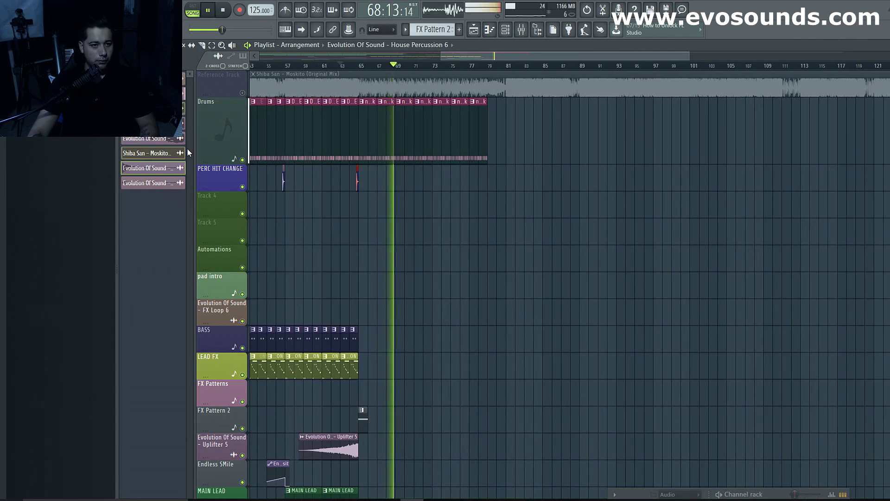
{"action": "key", "text": "space"}
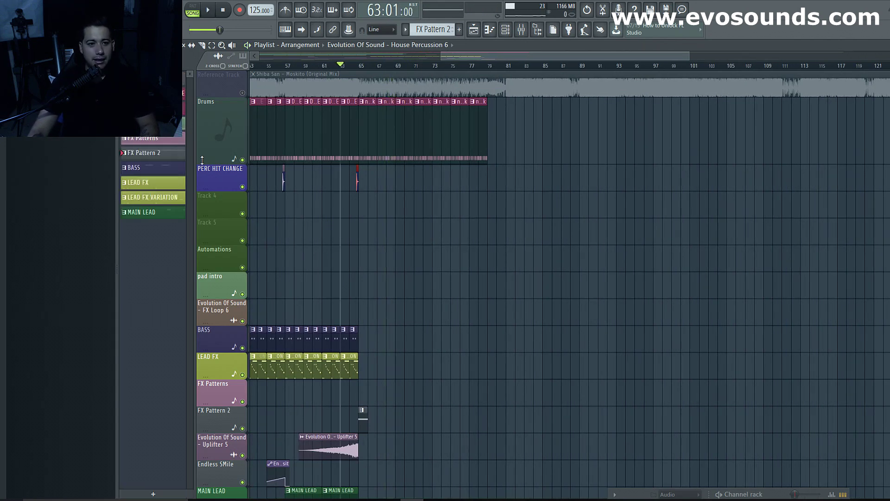
Step: Place a pad intro clip at bar 65 on the pad intro track and play the transition from bar 63
{"action": "left_click", "coordinate": [156, 124]}
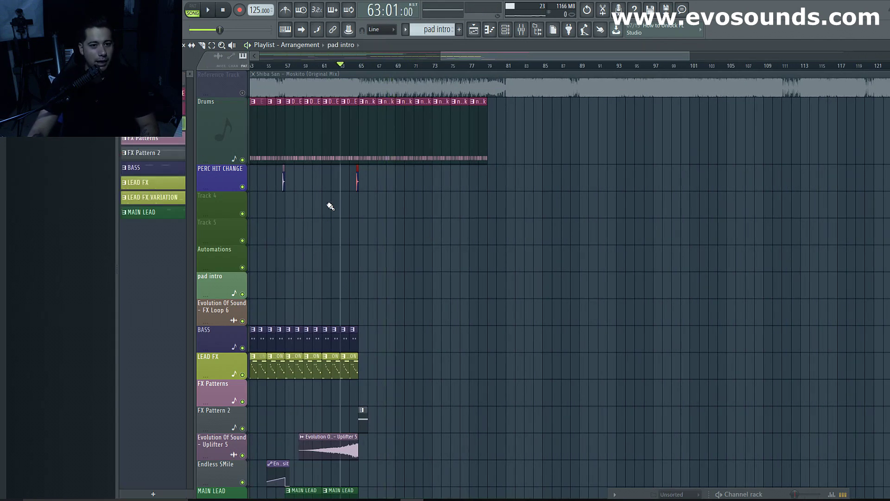
{"action": "left_click", "coordinate": [360, 286]}
{"action": "key", "text": "space"}
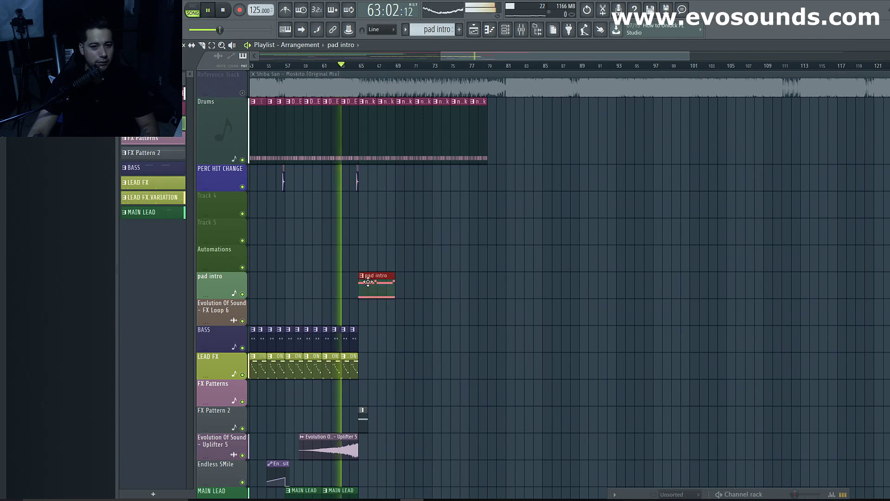
{"action": "scroll", "coordinate": [431, 283], "scroll_direction": "up", "scroll_amount": 4, "text": "ctrl"}
{"action": "left_click_drag", "start_coordinate": [492, 57], "coordinate": [464, 57]}
{"action": "scroll", "coordinate": [466, 239], "scroll_direction": "down", "scroll_amount": 2}
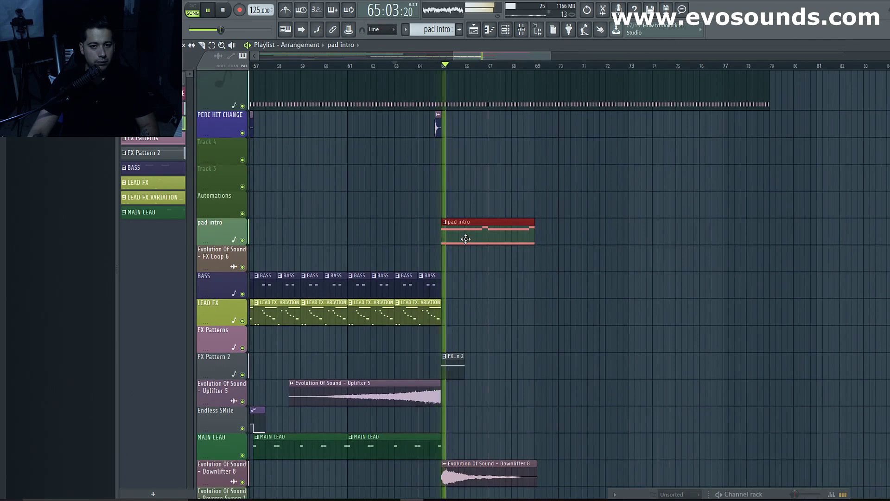
Step: Shorten the pad intro clip to one bar and repeat it as back-to-back one-bar clips up to bar 69
{"action": "scroll", "coordinate": [501, 252], "scroll_direction": "up", "scroll_amount": 2, "text": "ctrl"}
{"action": "left_click_drag", "start_coordinate": [542, 227], "coordinate": [463, 222]}
{"action": "key", "text": "space"}
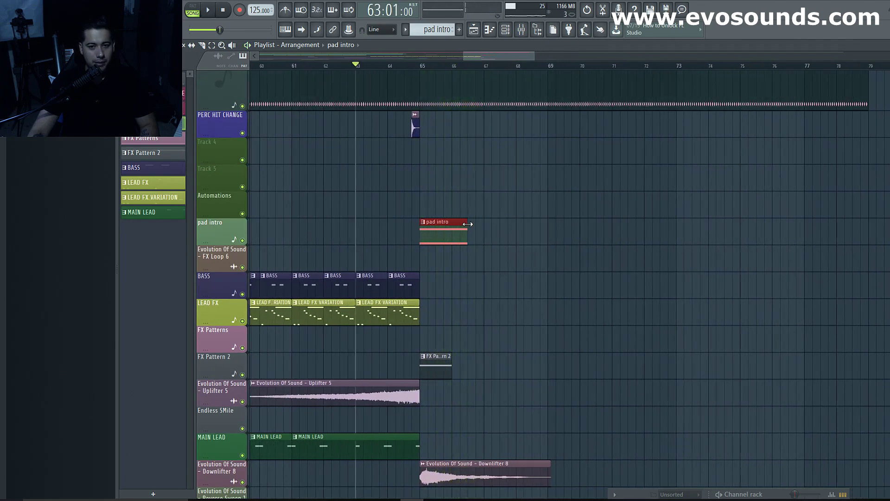
{"action": "left_click", "coordinate": [460, 231]}
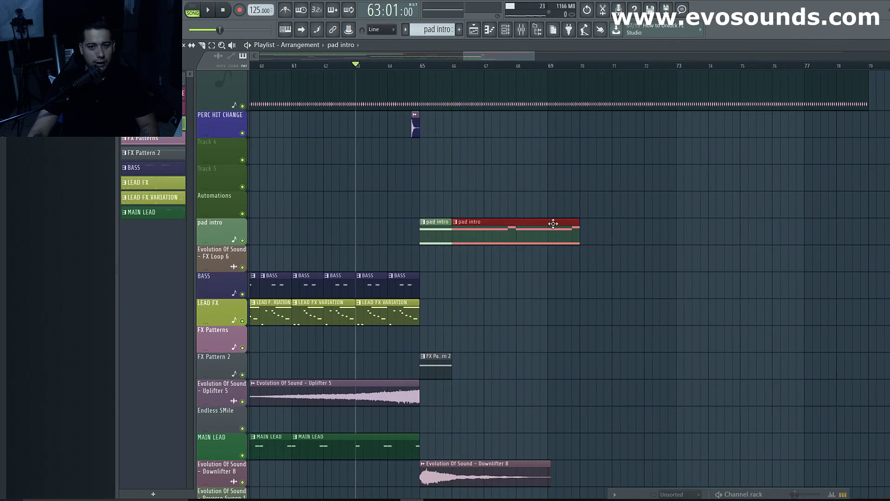
{"action": "left_click_drag", "start_coordinate": [562, 222], "coordinate": [492, 221]}
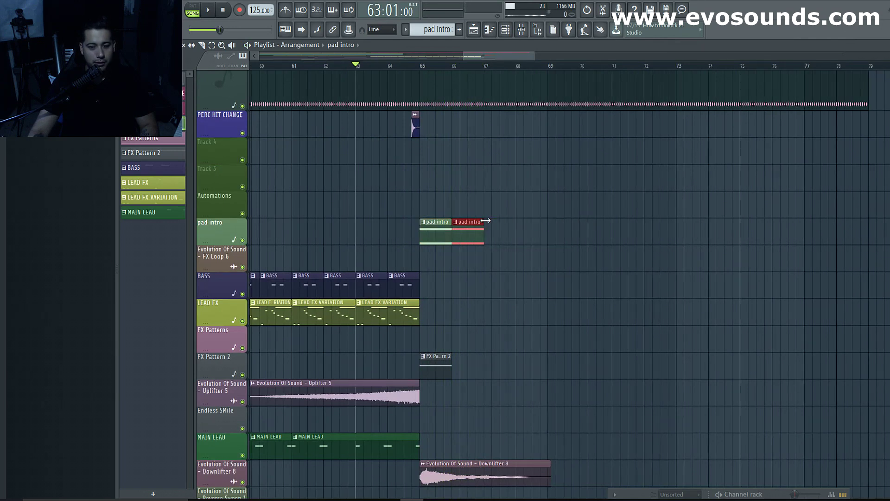
{"action": "left_click", "coordinate": [489, 237]}
{"action": "left_click_drag", "start_coordinate": [609, 219], "coordinate": [503, 230]}
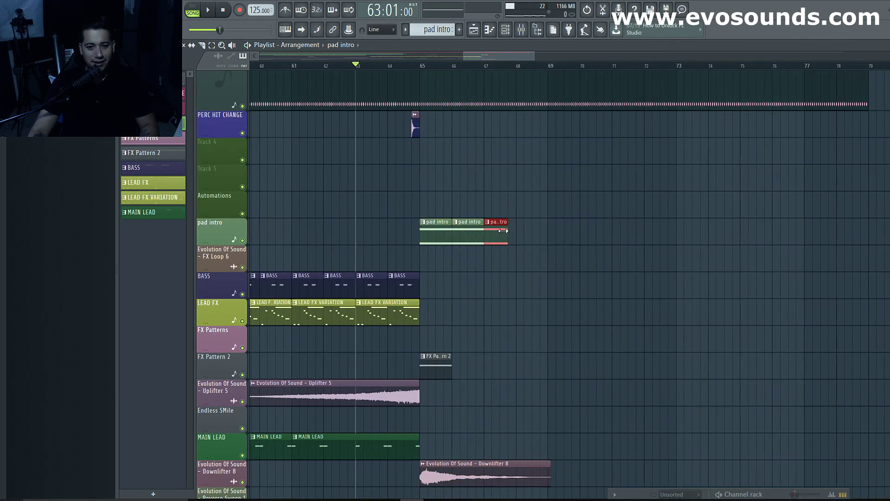
{"action": "left_click", "coordinate": [522, 234]}
{"action": "left_click_drag", "start_coordinate": [643, 225], "coordinate": [547, 237]}
Step: Fill the pad intro track from bar 69 to bar 77 with consecutive one-bar pad intro clips
{"action": "left_click", "coordinate": [552, 242]}
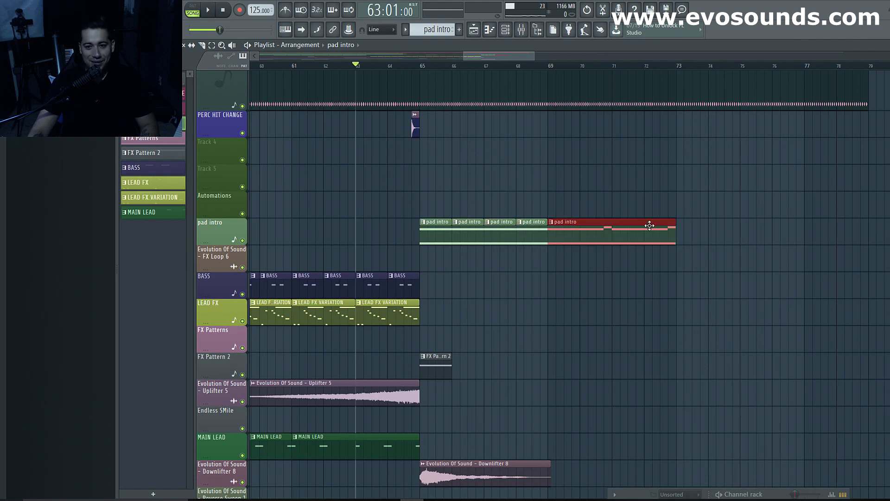
{"action": "left_click_drag", "start_coordinate": [673, 224], "coordinate": [587, 237]}
{"action": "left_click", "coordinate": [585, 241]}
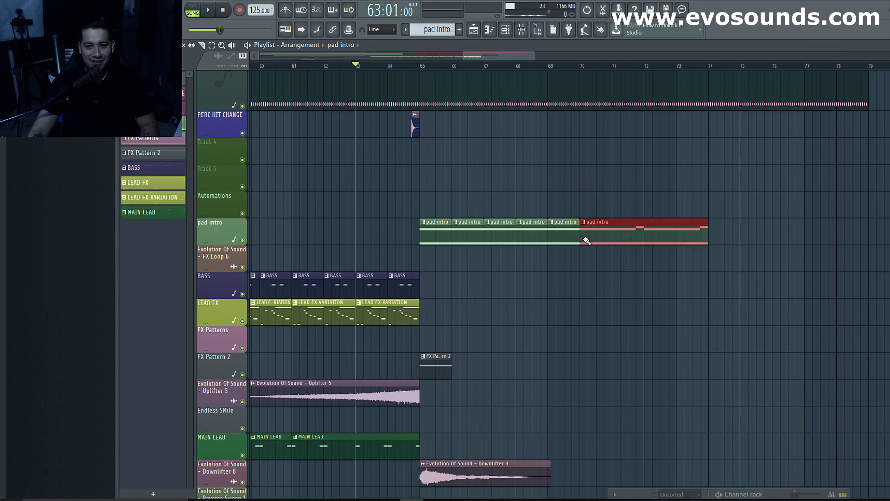
{"action": "left_click_drag", "start_coordinate": [704, 224], "coordinate": [622, 236]}
{"action": "left_click", "coordinate": [618, 241]}
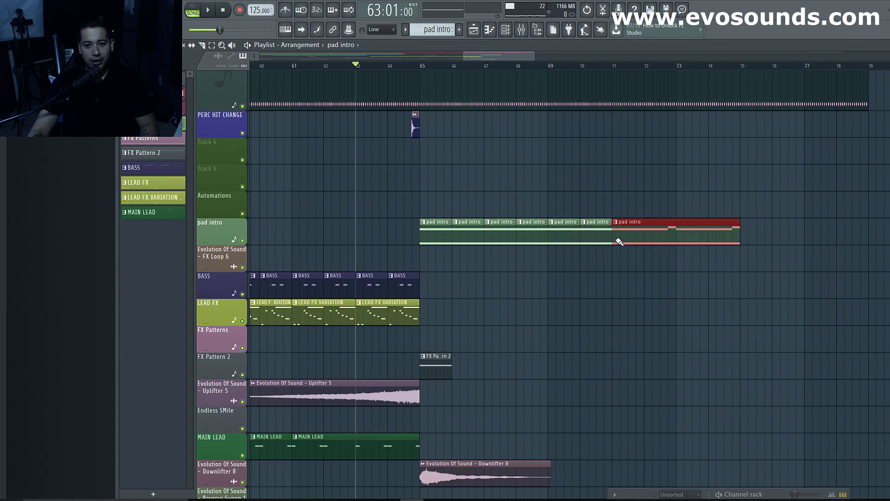
{"action": "left_click_drag", "start_coordinate": [737, 225], "coordinate": [643, 236]}
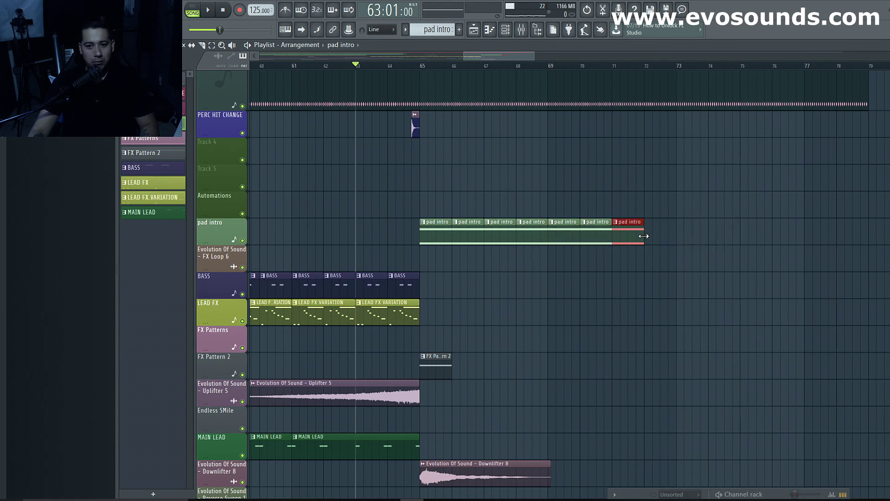
{"action": "left_click", "coordinate": [651, 239]}
{"action": "left_click_drag", "start_coordinate": [770, 225], "coordinate": [686, 243]}
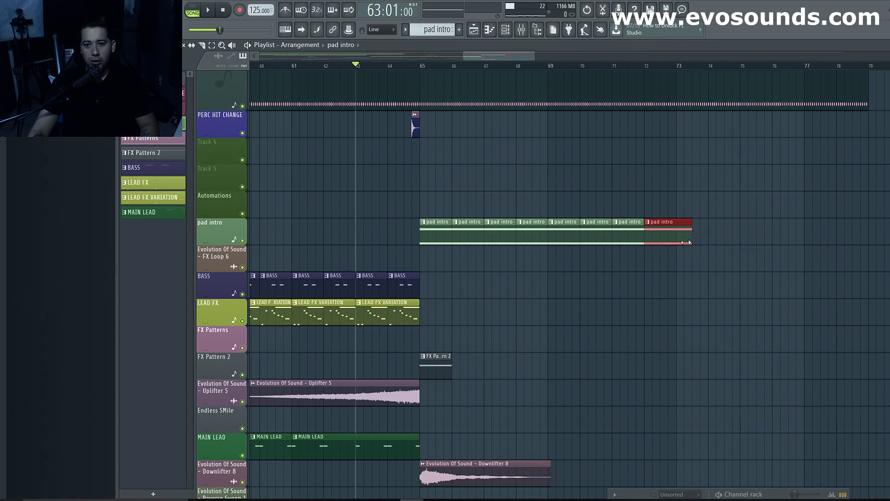
{"action": "left_click", "coordinate": [686, 236]}
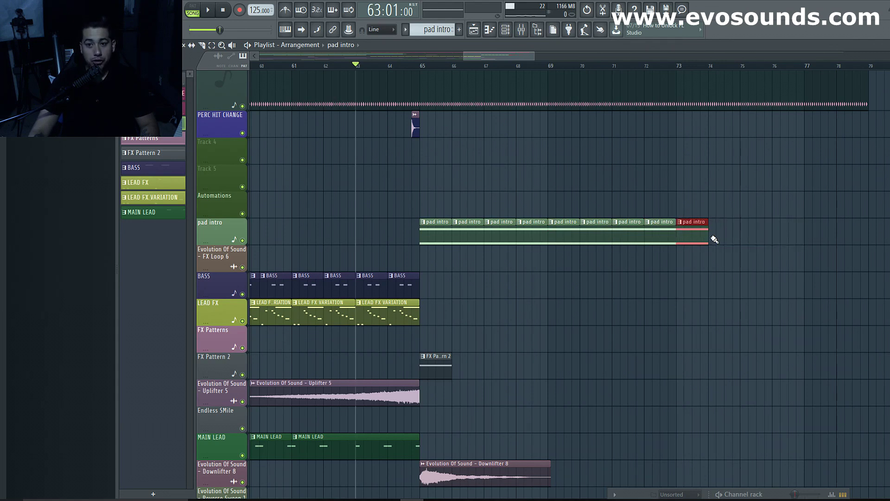
{"action": "left_click", "coordinate": [715, 239]}
{"action": "left_click_drag", "start_coordinate": [740, 226], "coordinate": [836, 227]}
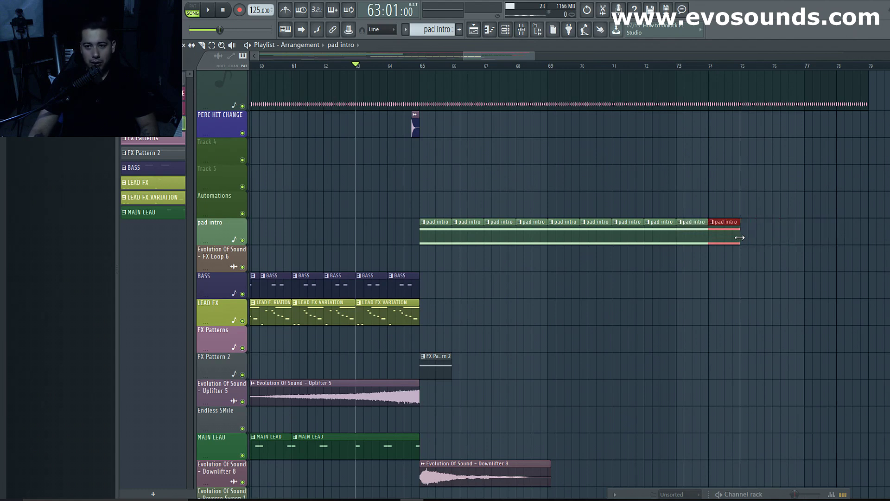
{"action": "left_click", "coordinate": [747, 240]}
{"action": "left_click_drag", "start_coordinate": [773, 232], "coordinate": [829, 233]}
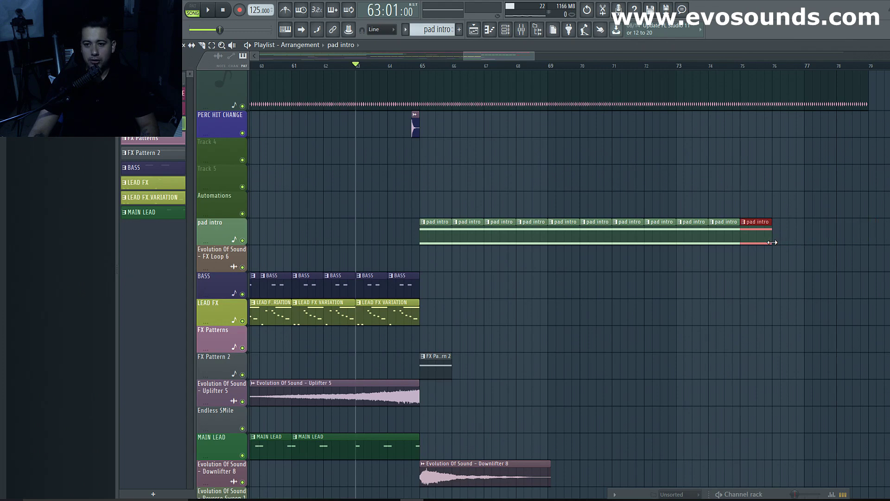
{"action": "left_click", "coordinate": [798, 239]}
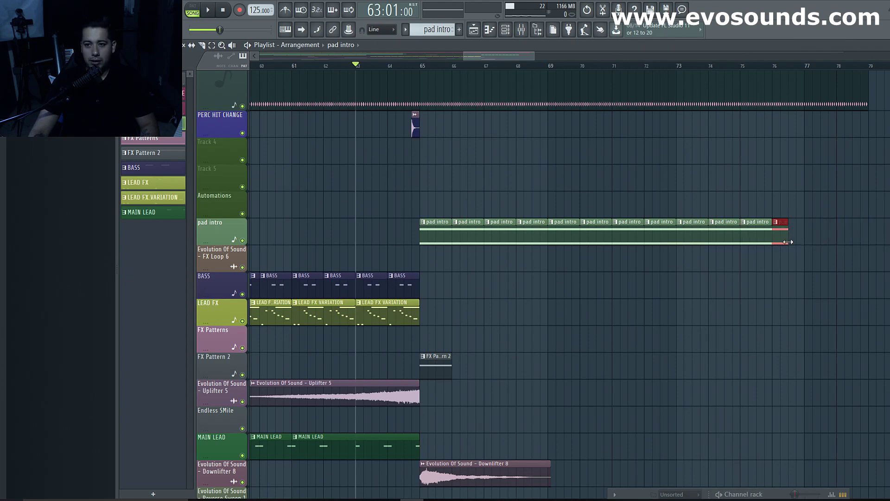
Step: Replace the one-bar pad clips after bar 69 with three consecutive four-bar pad intro clips ending at bar 81
{"action": "scroll", "coordinate": [808, 250], "scroll_direction": "down", "scroll_amount": 4}
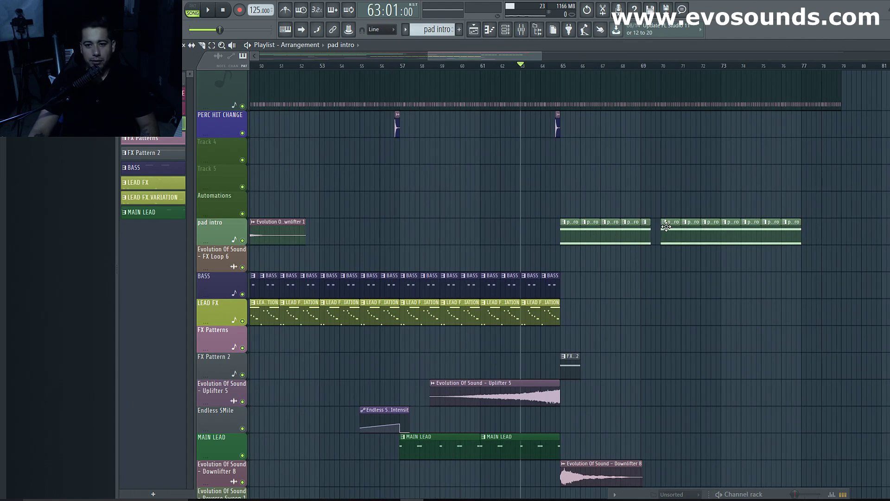
{"action": "left_click_drag", "start_coordinate": [730, 236], "coordinate": [801, 242]}
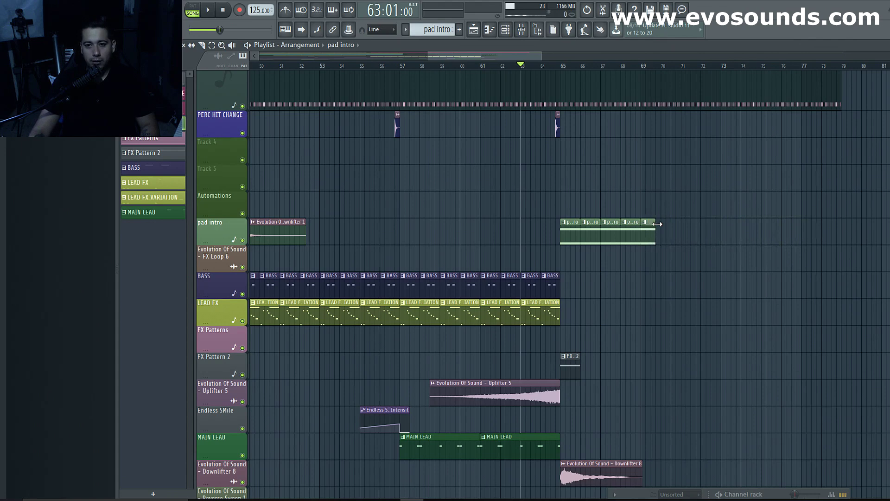
{"action": "scroll", "coordinate": [721, 240], "scroll_direction": "up", "scroll_amount": 1}
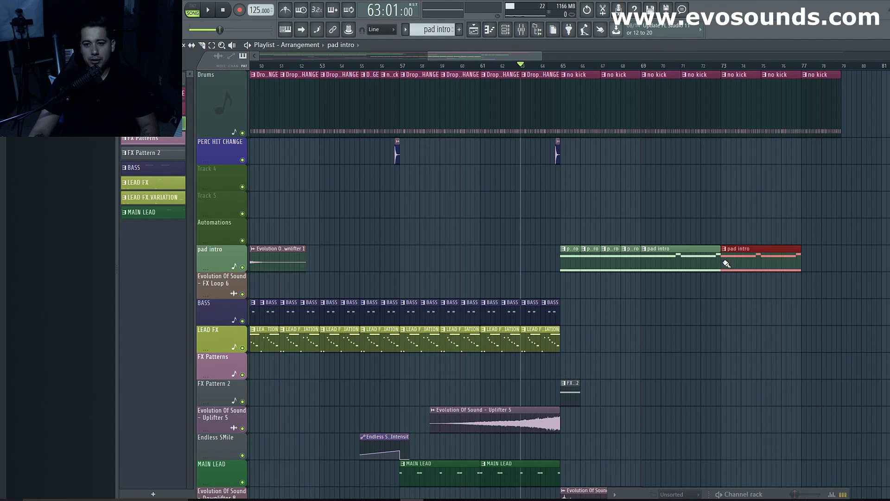
{"action": "key", "text": "ctrl+b"}
Step: Play the end of the pad section from late in bar 78 to check the chord changes
{"action": "left_click_drag", "start_coordinate": [512, 55], "coordinate": [547, 65]}
{"action": "scroll", "coordinate": [665, 172], "scroll_direction": "up", "scroll_amount": 1}
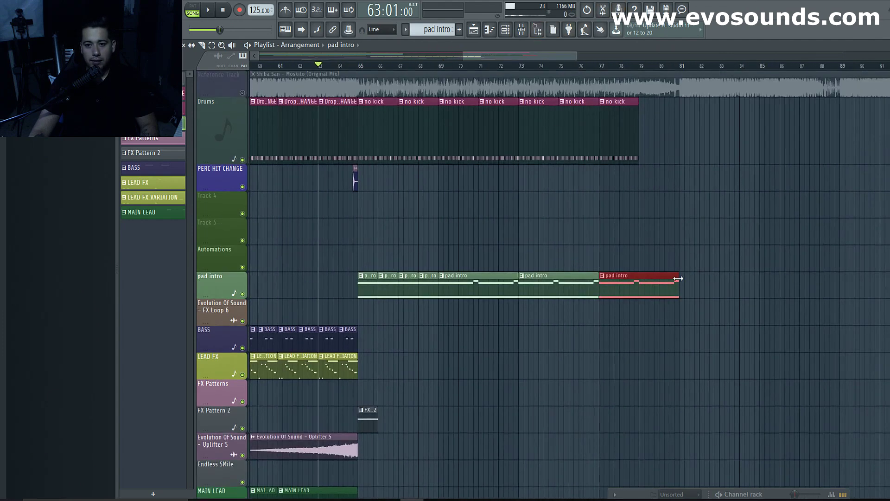
{"action": "left_click", "coordinate": [638, 66]}
{"action": "key", "text": "space"}
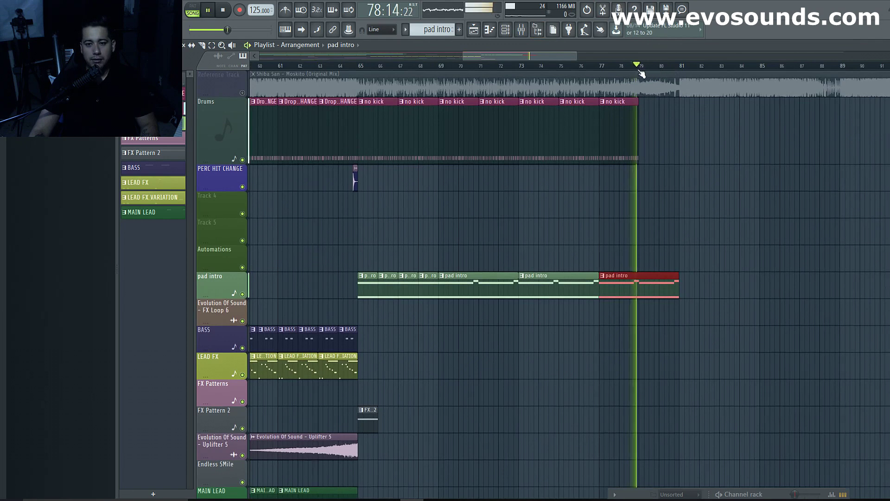
{"action": "scroll", "coordinate": [667, 208], "scroll_direction": "down", "scroll_amount": 2}
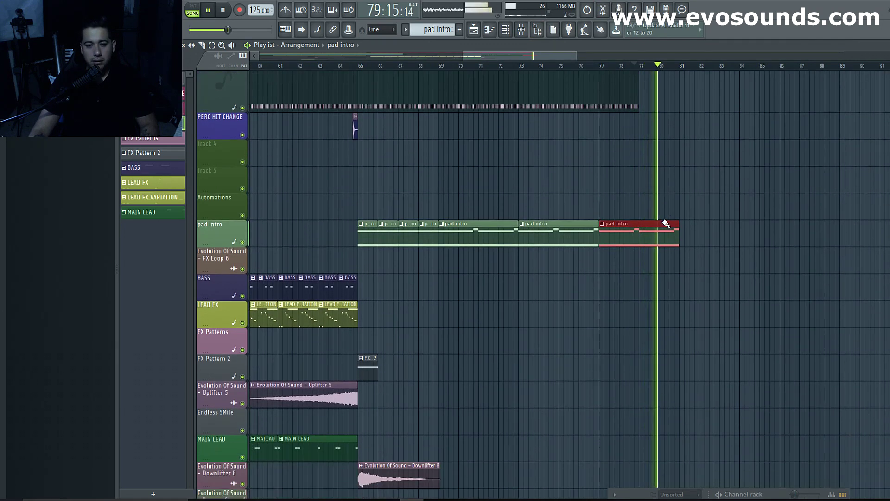
{"action": "key", "text": "space"}
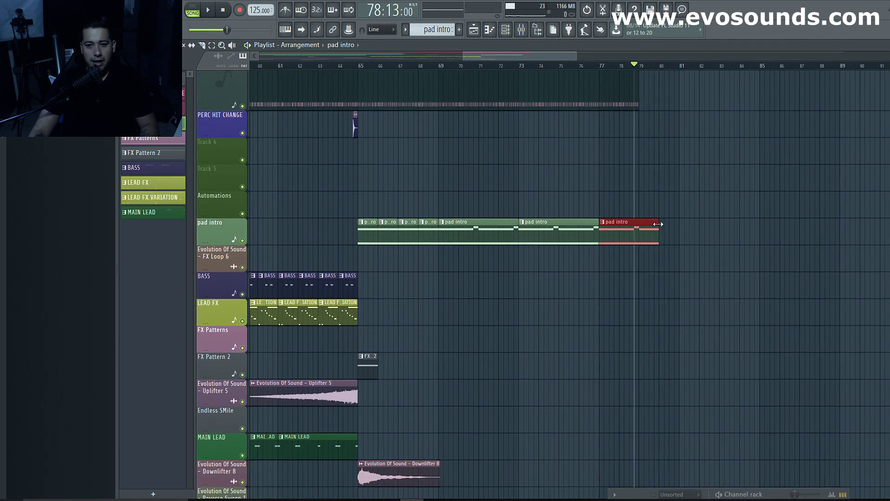
Step: End the last pad intro clip at bar 80, add a one-bar clip up to bar 81, and play the ending
{"action": "left_click", "coordinate": [660, 227]}
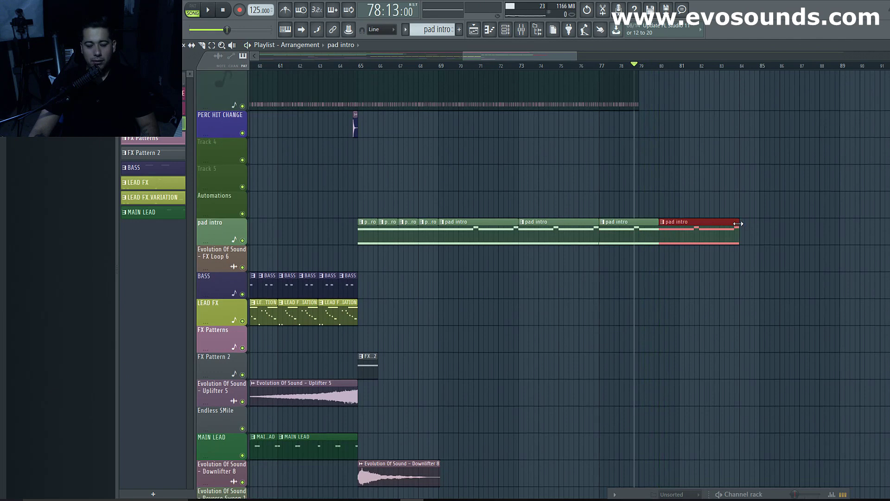
{"action": "key", "text": "space"}
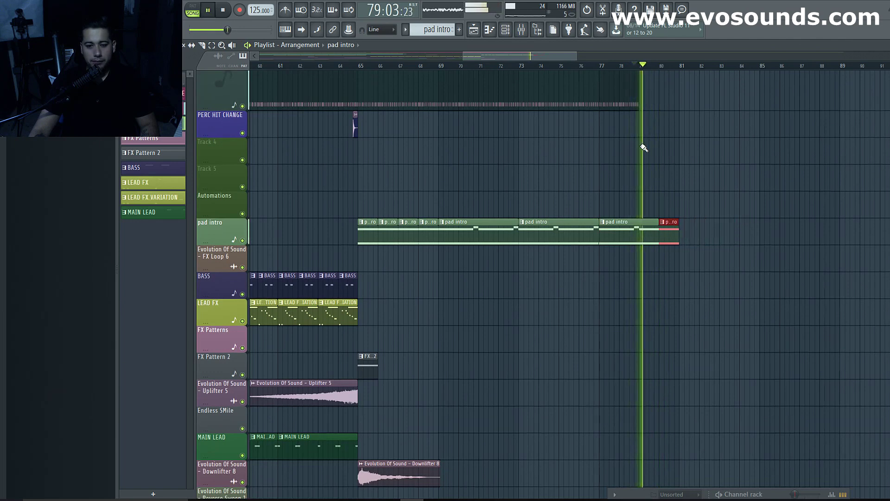
{"action": "scroll", "coordinate": [649, 127], "scroll_direction": "down", "scroll_amount": 3}
{"action": "scroll", "coordinate": [628, 200], "scroll_direction": "up", "scroll_amount": 5}
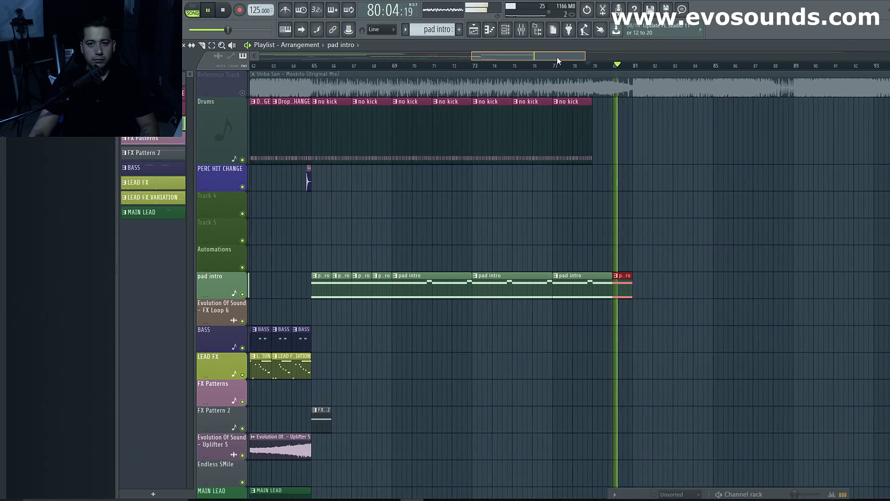
{"action": "left_click_drag", "start_coordinate": [562, 60], "coordinate": [528, 62]}
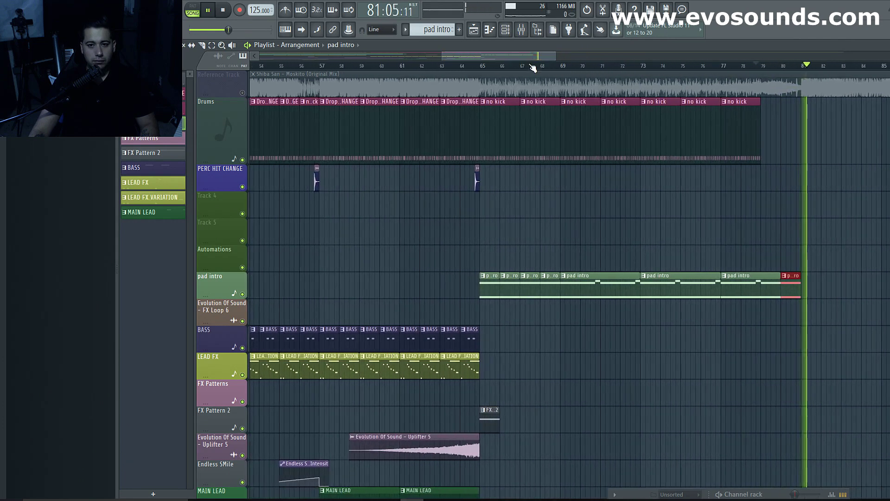
{"action": "key", "text": "space"}
Step: Copy the Evolution Of Sound - Uplifter 5 clip to the end of the breakdown, aligning its end with bar 81
{"action": "scroll", "coordinate": [489, 277], "scroll_direction": "down", "scroll_amount": 5}
{"action": "left_click", "coordinate": [453, 301]}
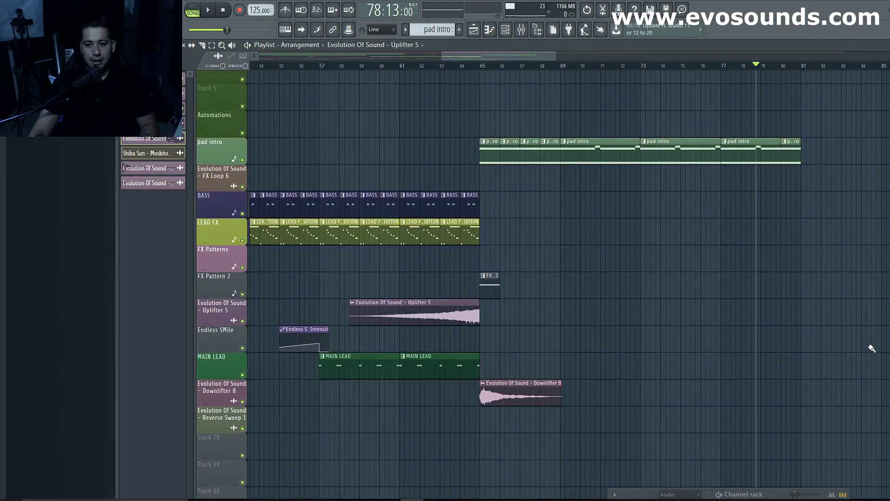
{"action": "left_click_drag", "start_coordinate": [743, 311], "coordinate": [738, 310]}
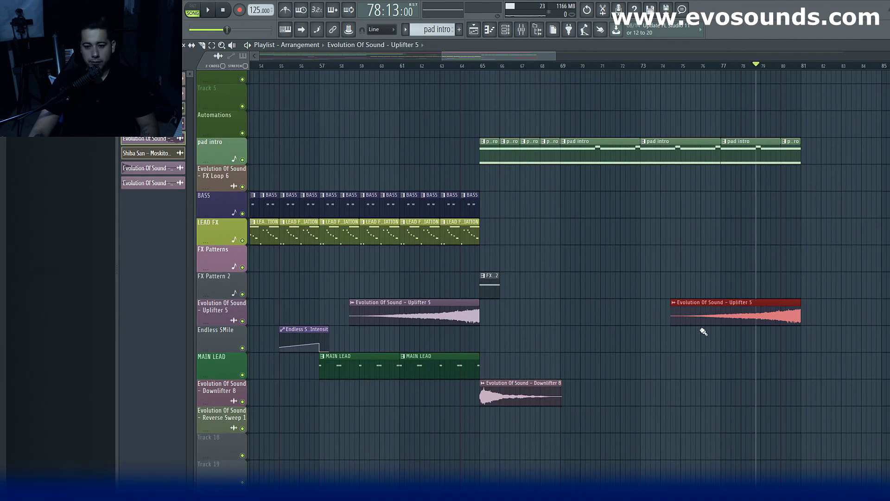
{"action": "left_click", "coordinate": [490, 277]}
{"action": "left_click", "coordinate": [514, 388]}
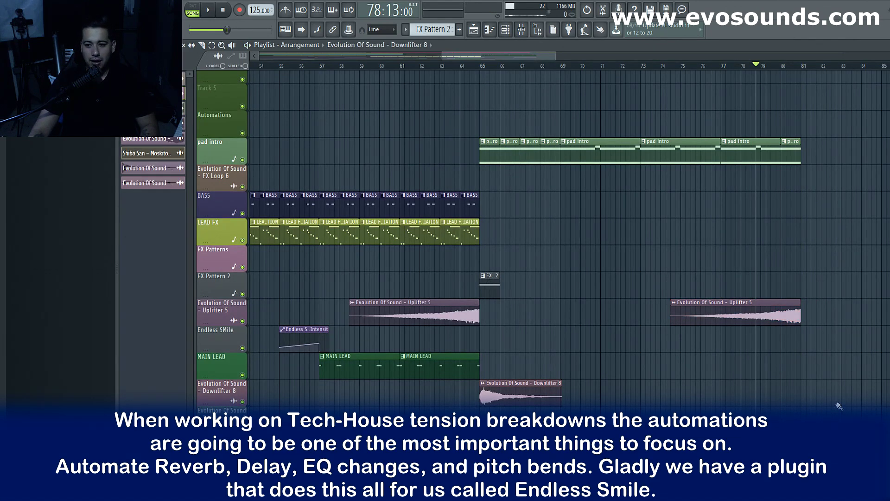
{"action": "key", "text": "Delete"}
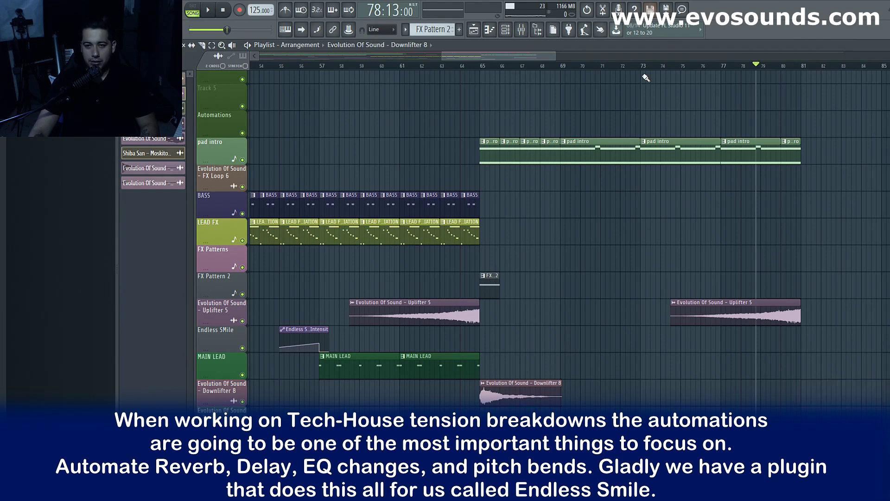
Step: Try a LEAD FX VARIATION clip from bar 65 to 67, playing it from the middle of bar 64, and remove it
{"action": "left_click_drag", "start_coordinate": [509, 58], "coordinate": [500, 74]}
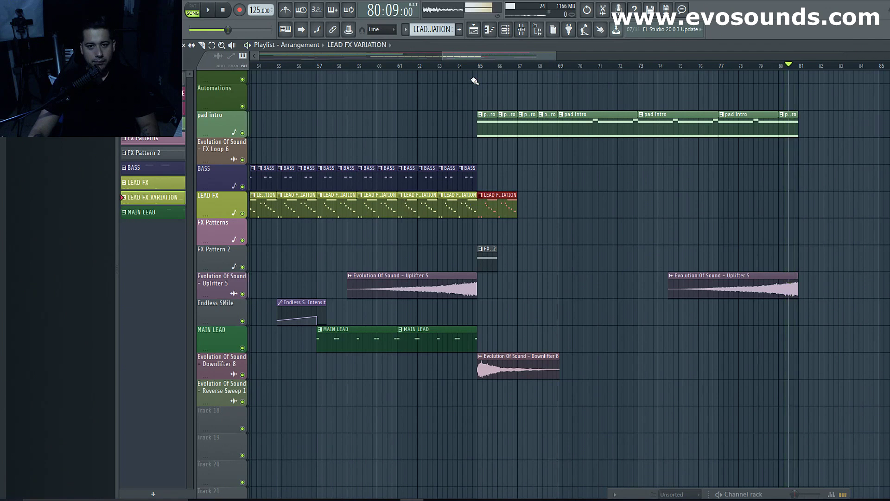
{"action": "left_click", "coordinate": [470, 68]}
{"action": "key", "text": "space"}
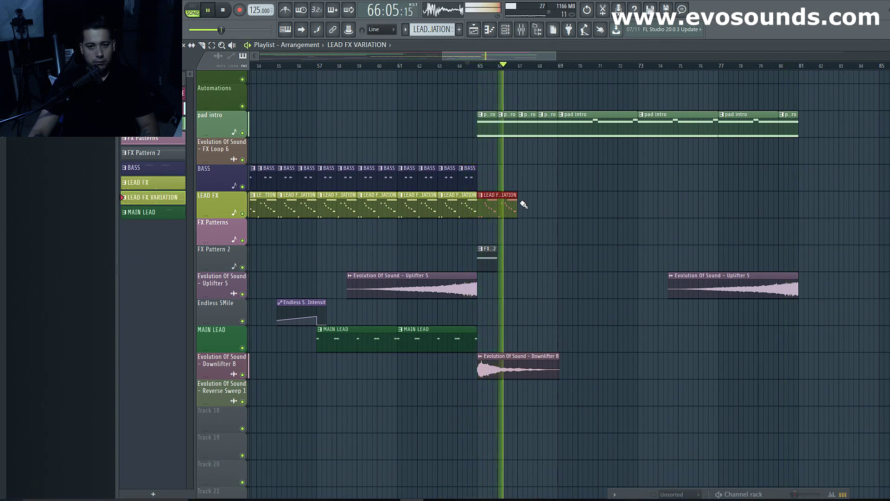
{"action": "key", "text": "space"}
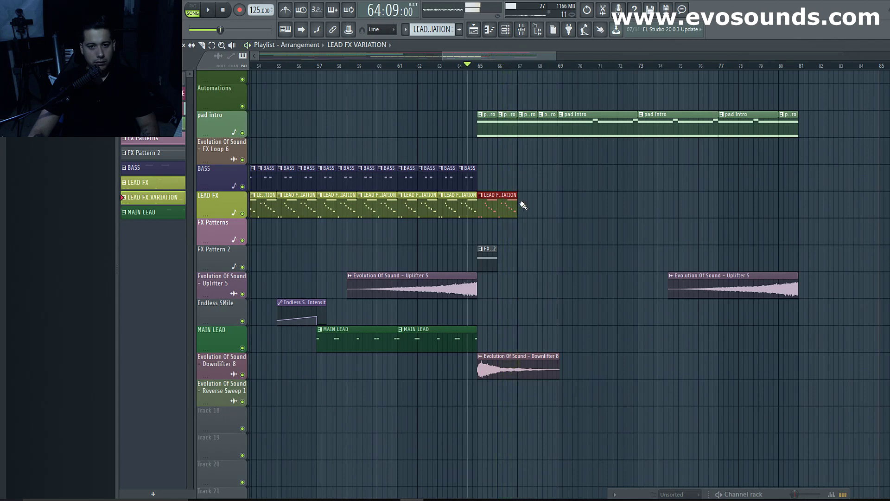
{"action": "left_click_drag", "start_coordinate": [482, 59], "coordinate": [478, 59]}
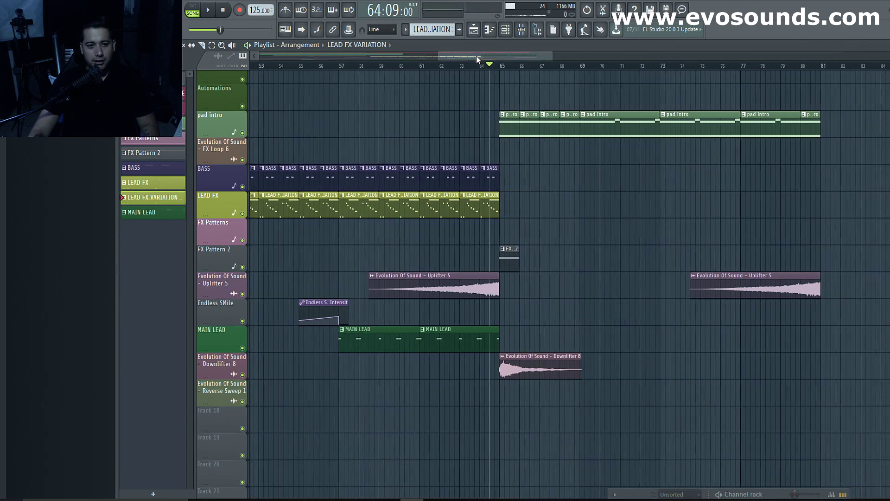
Step: Clone the LEAD FX VARIATION pattern and delete the A5 note from the copy's lead fx moskito part
{"action": "right_click", "coordinate": [147, 203]}
{"action": "left_click", "coordinate": [171, 301]}
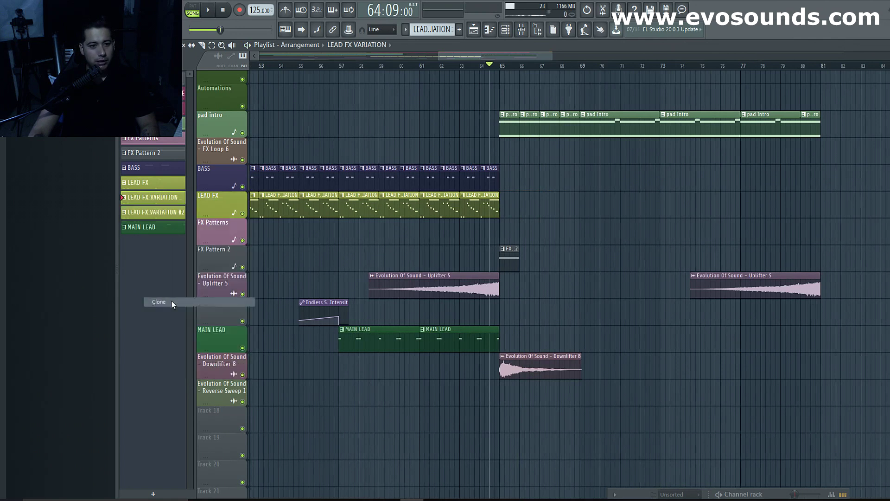
{"action": "double_click", "coordinate": [172, 213]}
{"action": "left_click_drag", "start_coordinate": [227, 184], "coordinate": [555, 162]}
{"action": "scroll", "coordinate": [469, 235], "scroll_direction": "up", "scroll_amount": 6}
{"action": "scroll", "coordinate": [381, 330], "scroll_direction": "down", "scroll_amount": 1}
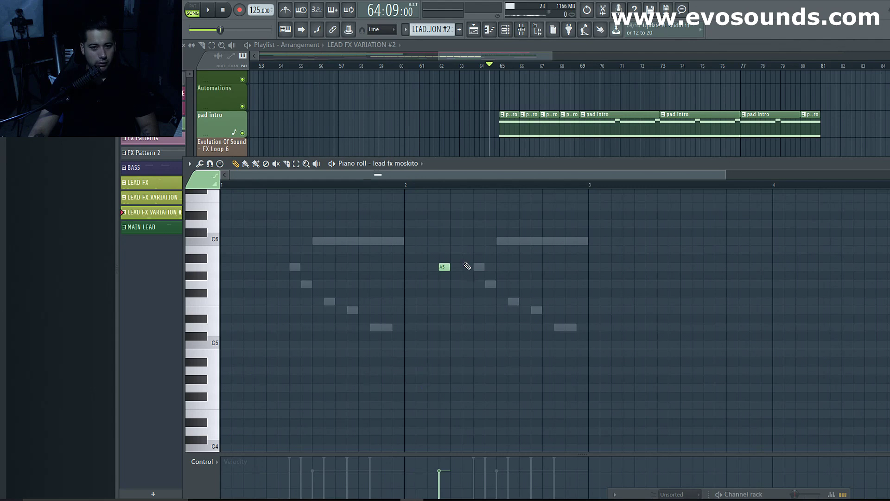
{"action": "left_click_drag", "start_coordinate": [475, 160], "coordinate": [461, 341]}
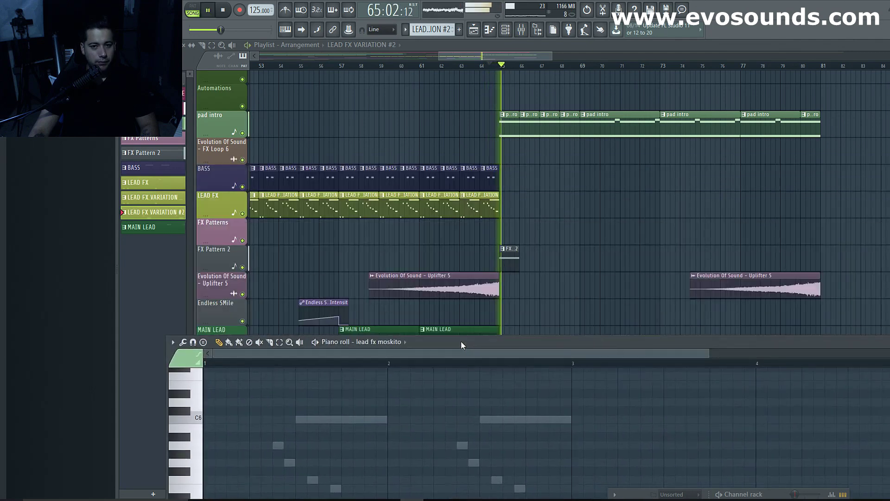
Step: Play the transition into the breakdown from the middle of bar 64 and close the piano roll
{"action": "key", "text": "space"}
{"action": "key", "text": "space"}
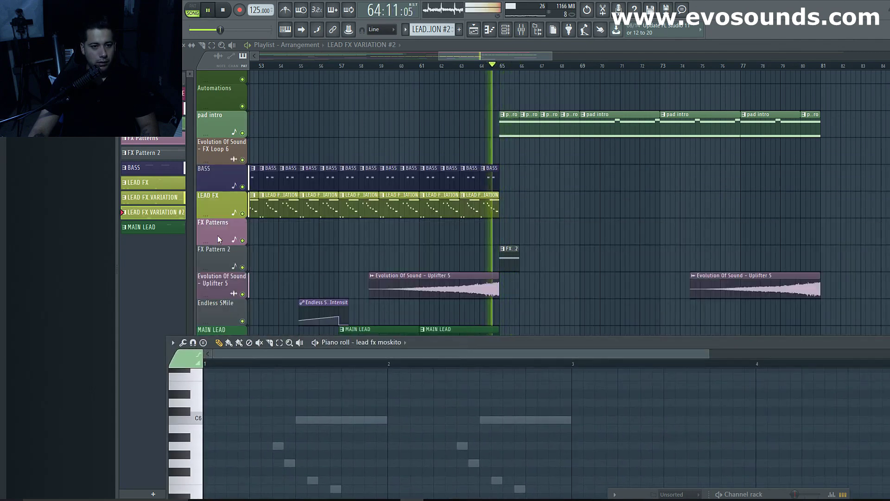
{"action": "key", "text": "F7"}
{"action": "key", "text": "space"}
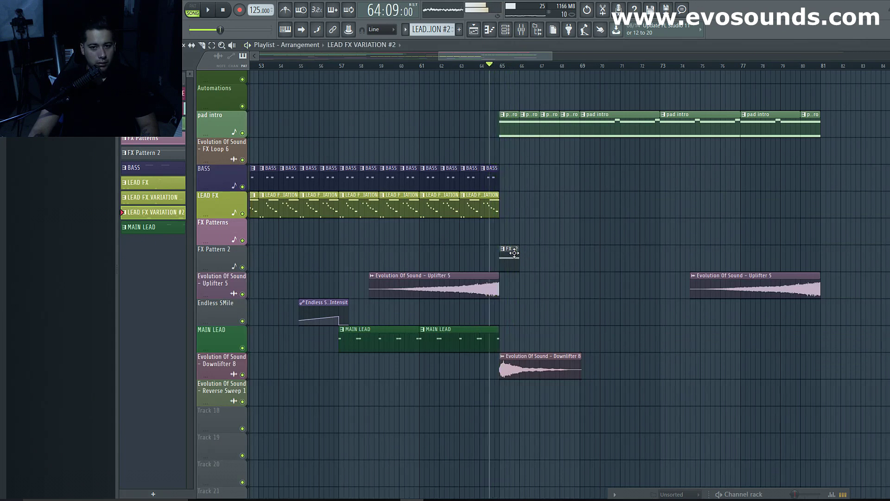
Step: Place LEAD FX VARIATION #2 clips back to back on the LEAD FX track from bar 65 to 79 while playing the section
{"action": "left_click", "coordinate": [505, 201]}
{"action": "key", "text": "space"}
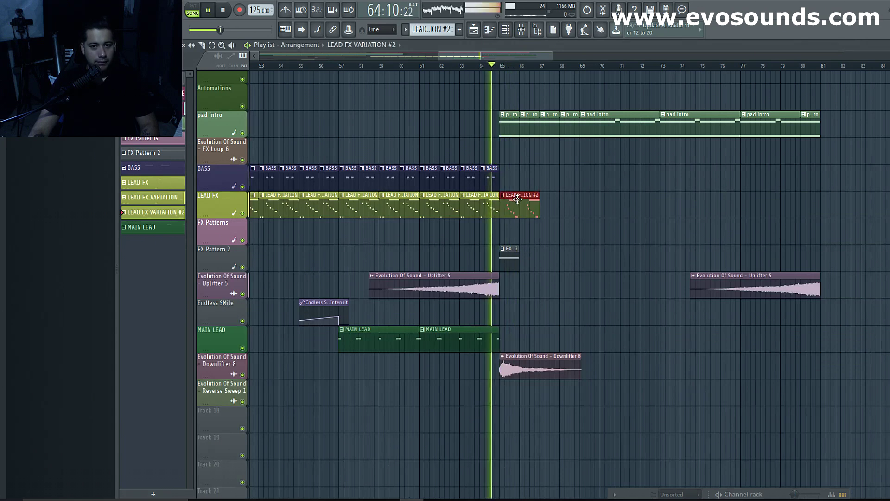
{"action": "left_click", "coordinate": [543, 199]}
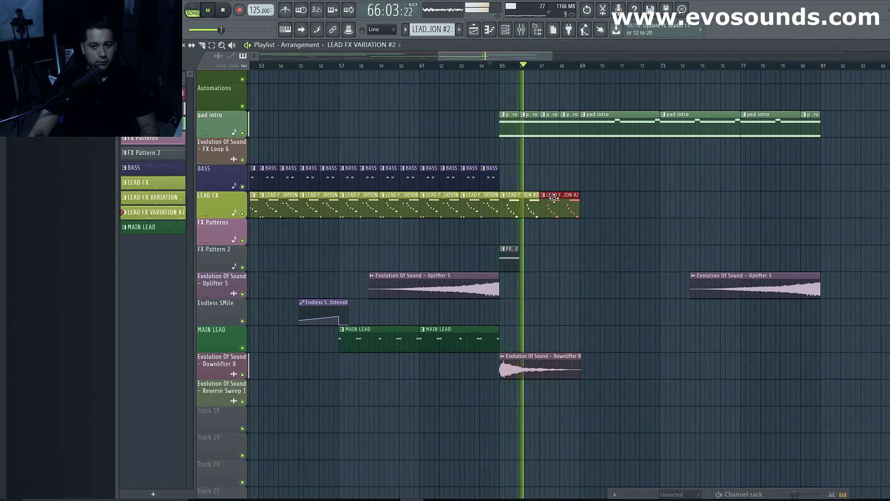
{"action": "left_click", "coordinate": [585, 200]}
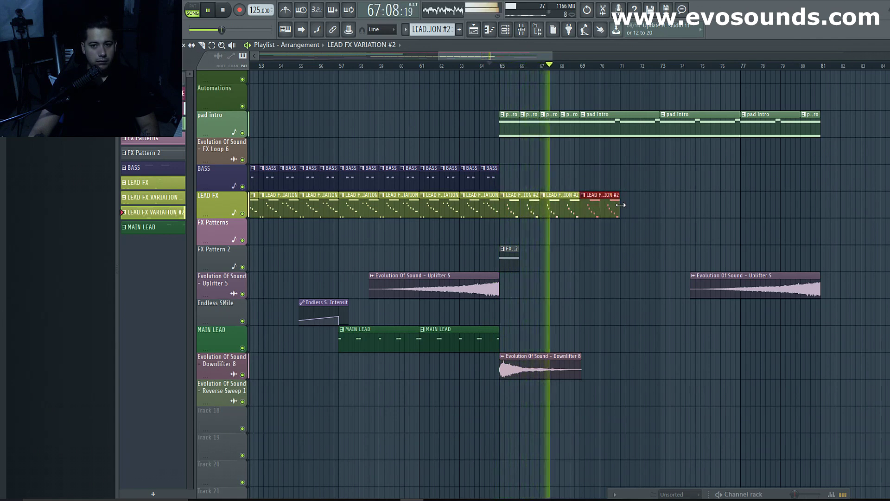
{"action": "left_click", "coordinate": [622, 203]}
{"action": "left_click", "coordinate": [688, 200]}
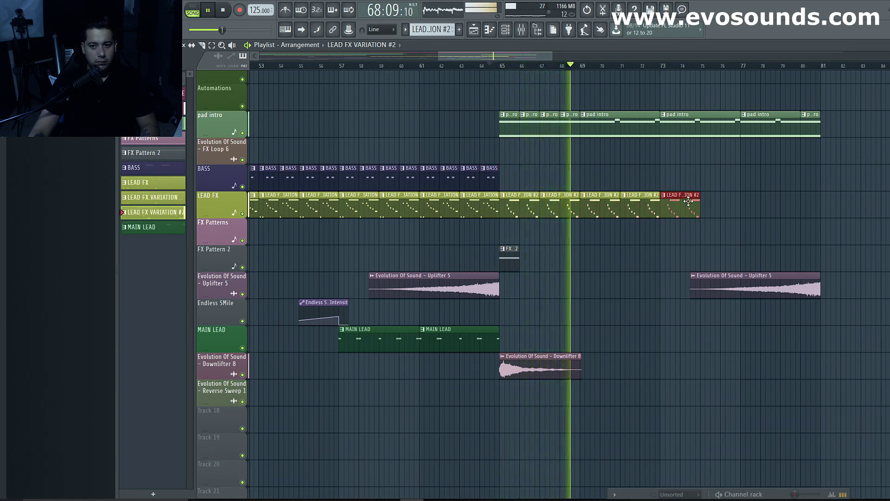
{"action": "left_click", "coordinate": [704, 199]}
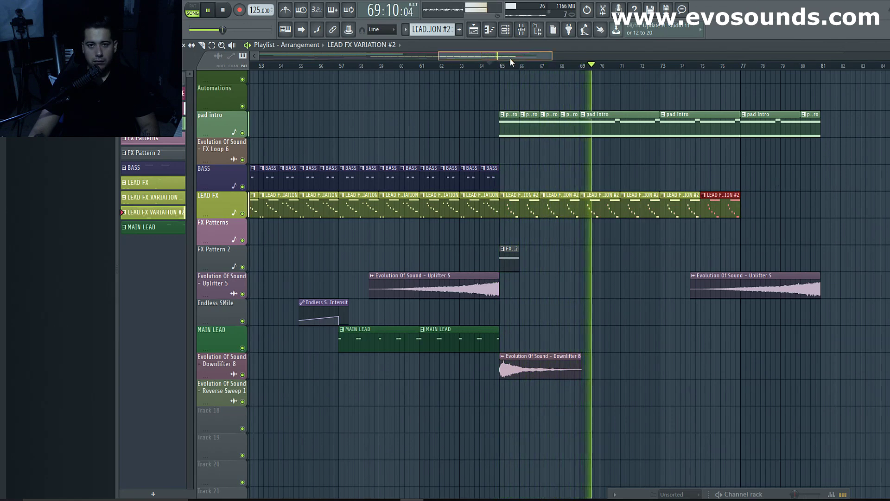
{"action": "left_click_drag", "start_coordinate": [511, 60], "coordinate": [544, 60]}
{"action": "left_click", "coordinate": [574, 195]}
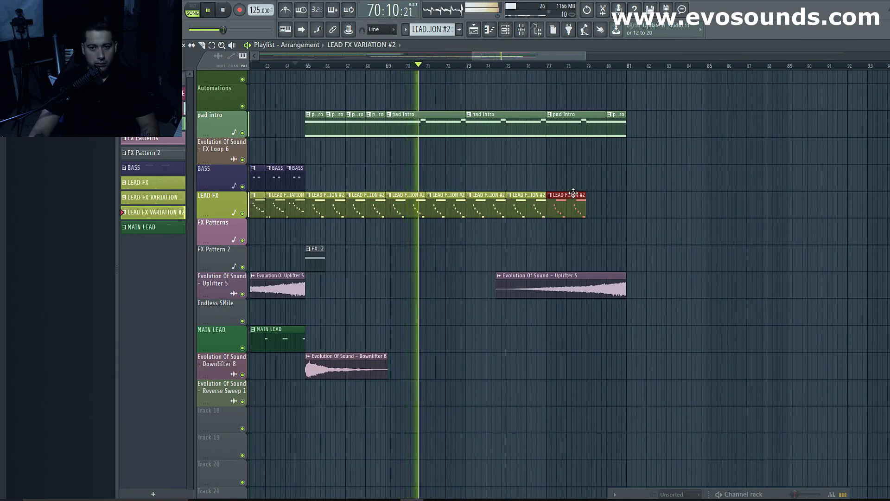
{"action": "key", "text": "space"}
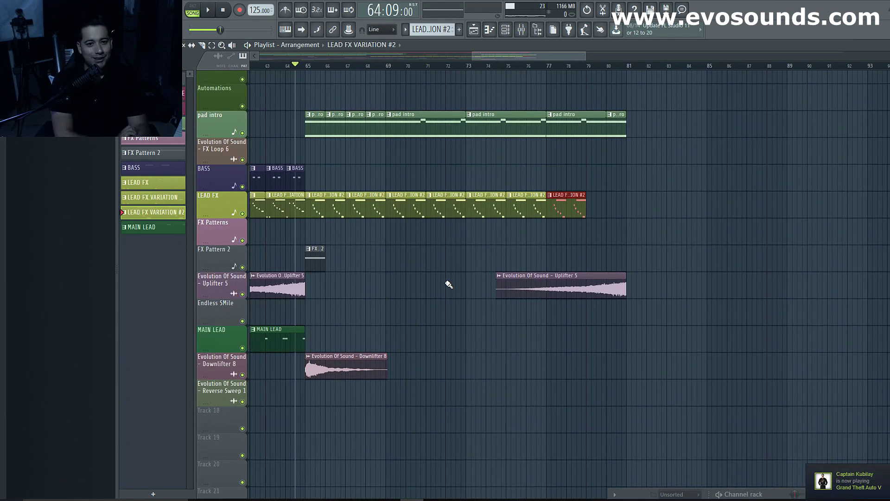
Step: Examine the whole arrangement across all tracks, from the intro through the breakdown, against the reference track
{"action": "scroll", "coordinate": [449, 285], "scroll_direction": "up", "scroll_amount": 5}
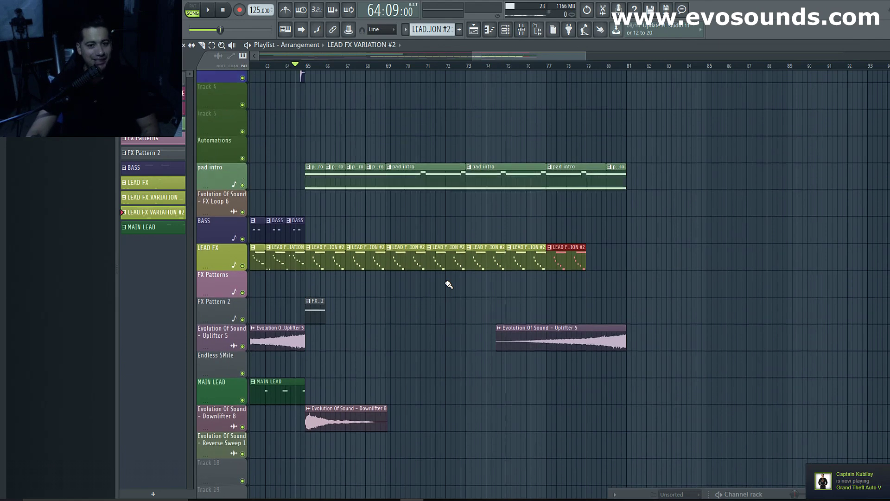
{"action": "scroll", "coordinate": [449, 285], "scroll_direction": "down", "scroll_amount": 3}
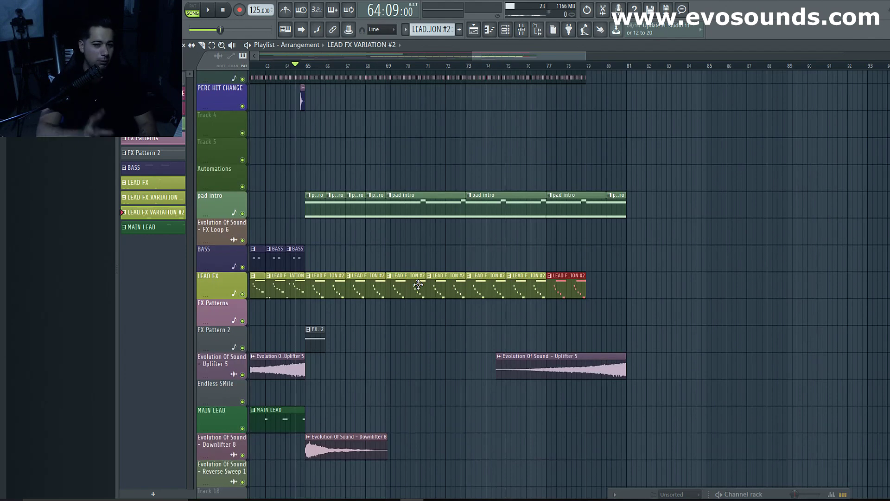
{"action": "key", "text": "space"}
{"action": "scroll", "coordinate": [416, 194], "scroll_direction": "down", "scroll_amount": 3}
{"action": "key", "text": "space"}
{"action": "scroll", "coordinate": [416, 194], "scroll_direction": "down", "scroll_amount": 4}
{"action": "scroll", "coordinate": [309, 245], "scroll_direction": "down", "scroll_amount": 4}
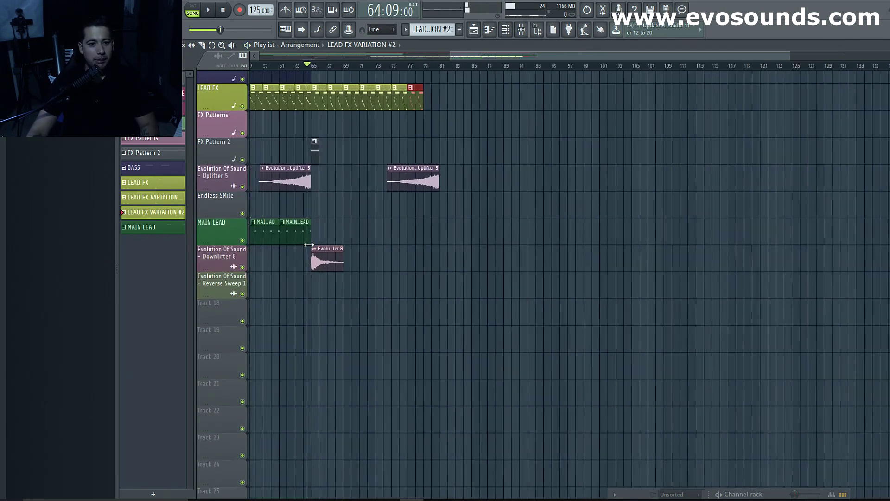
{"action": "scroll", "coordinate": [333, 236], "scroll_direction": "up", "scroll_amount": 6}
{"action": "scroll", "coordinate": [333, 236], "scroll_direction": "up", "scroll_amount": 3}
{"action": "left_click_drag", "start_coordinate": [463, 55], "coordinate": [268, 55]}
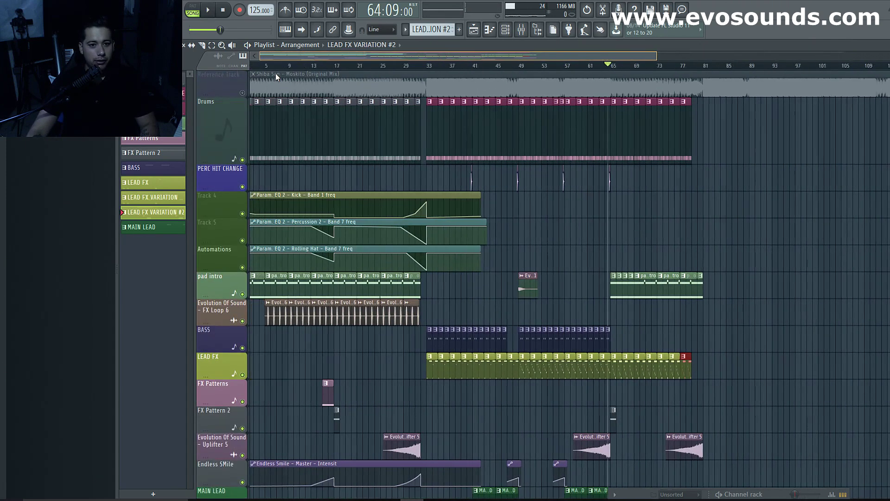
{"action": "scroll", "coordinate": [329, 247], "scroll_direction": "down", "scroll_amount": 8}
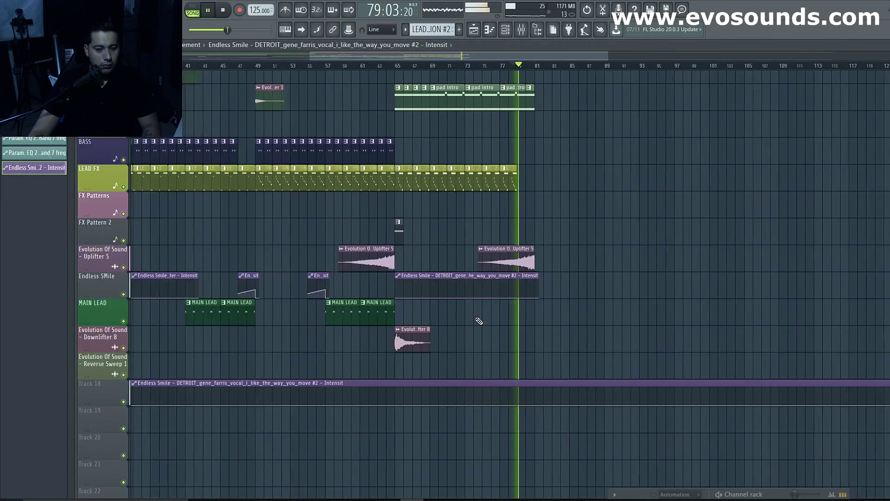
Step: Shape the Endless Smile automation into a steady rise from bar 65 that drops to zero at bar 81, playing the ending from bar 78
{"action": "scroll", "coordinate": [479, 321], "scroll_direction": "up", "scroll_amount": 4}
{"action": "key", "text": "space"}
{"action": "right_click", "coordinate": [592, 297]}
{"action": "left_click_drag", "start_coordinate": [592, 297], "coordinate": [614, 287]}
{"action": "key", "text": "space"}
{"action": "key", "text": "space"}
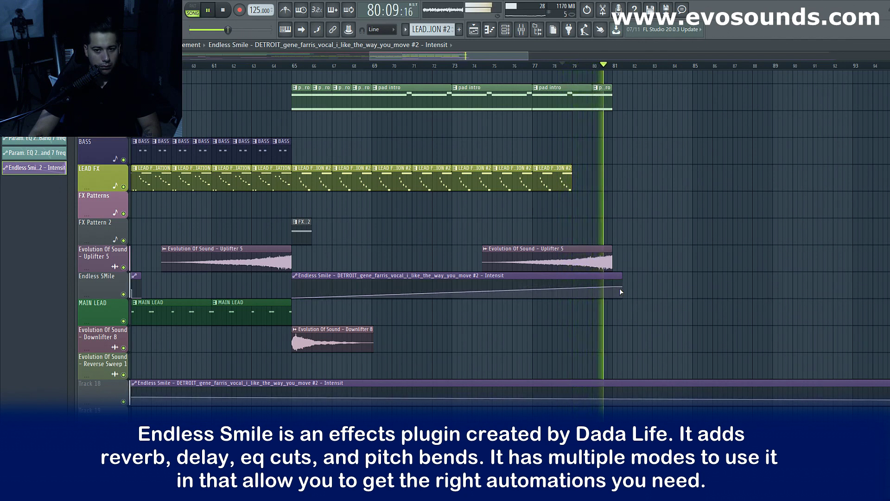
{"action": "key", "text": "space"}
{"action": "key", "text": "space"}
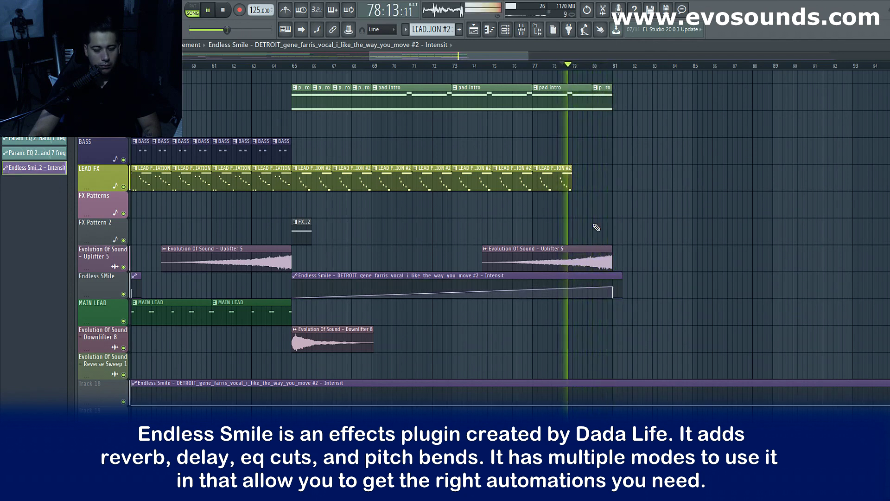
{"action": "key", "text": "space"}
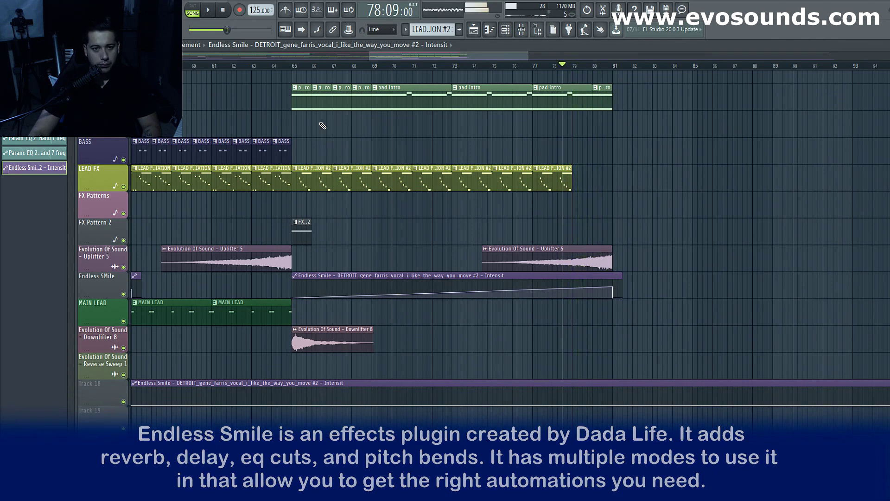
Step: Play the breakdown from bar 65 to past bar 78, checking the drums, pads, lead and effect build-up
{"action": "left_click", "coordinate": [292, 67]}
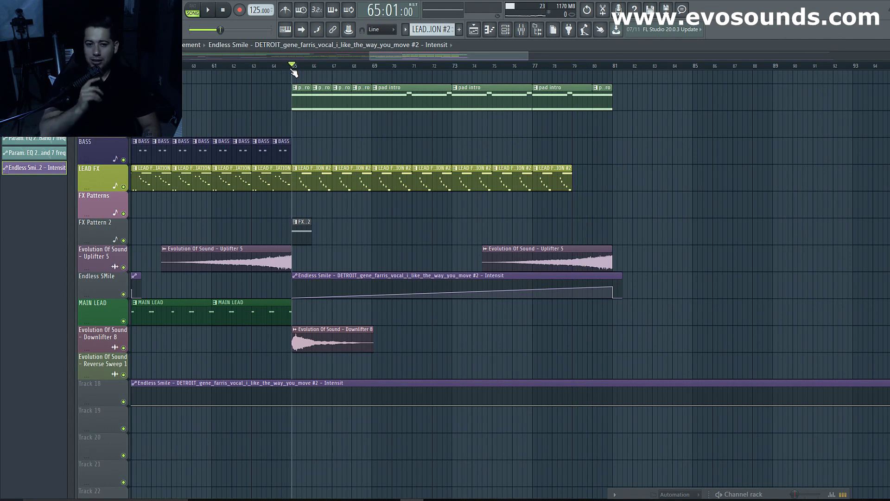
{"action": "key", "text": "space"}
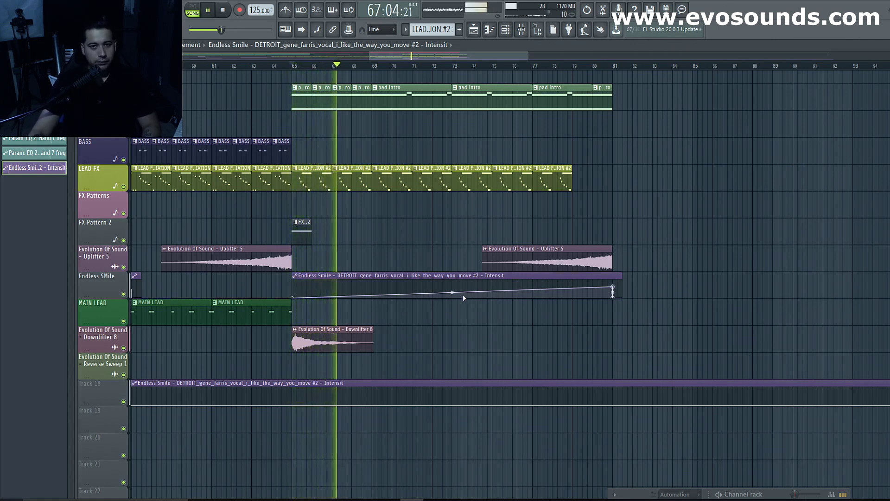
{"action": "scroll", "coordinate": [460, 263], "scroll_direction": "down", "scroll_amount": 1}
{"action": "scroll", "coordinate": [461, 264], "scroll_direction": "up", "scroll_amount": 1}
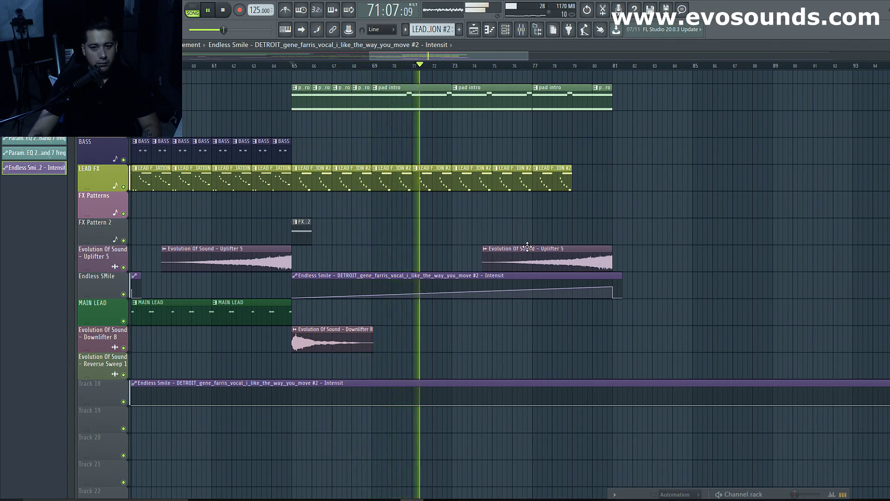
{"action": "scroll", "coordinate": [528, 260], "scroll_direction": "up", "scroll_amount": 7}
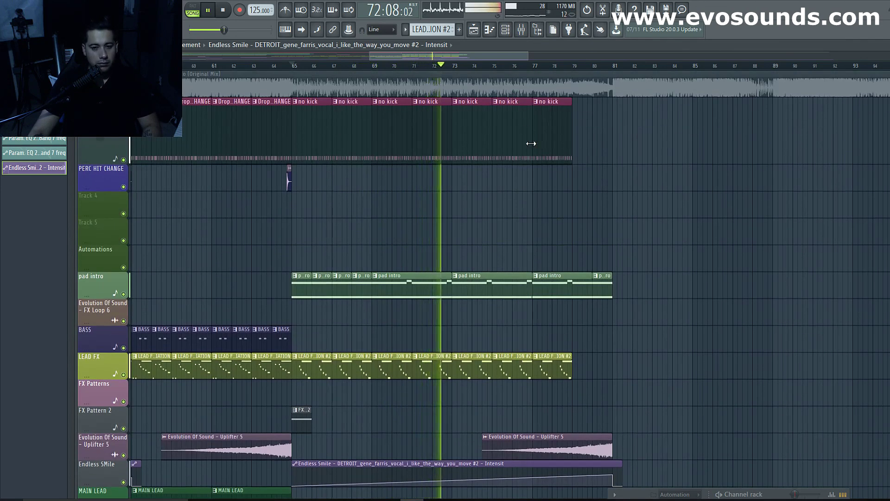
{"action": "scroll", "coordinate": [580, 243], "scroll_direction": "down", "scroll_amount": 3}
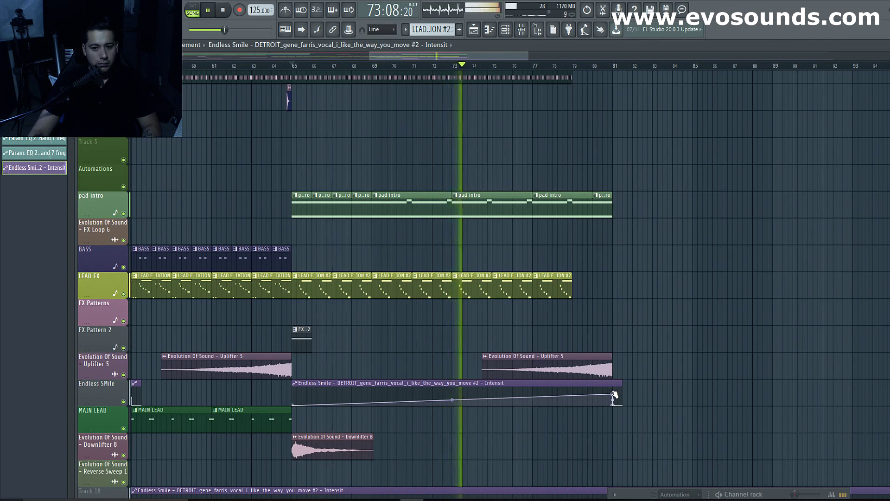
{"action": "scroll", "coordinate": [612, 376], "scroll_direction": "up", "scroll_amount": 3}
{"action": "scroll", "coordinate": [613, 354], "scroll_direction": "down", "scroll_amount": 4}
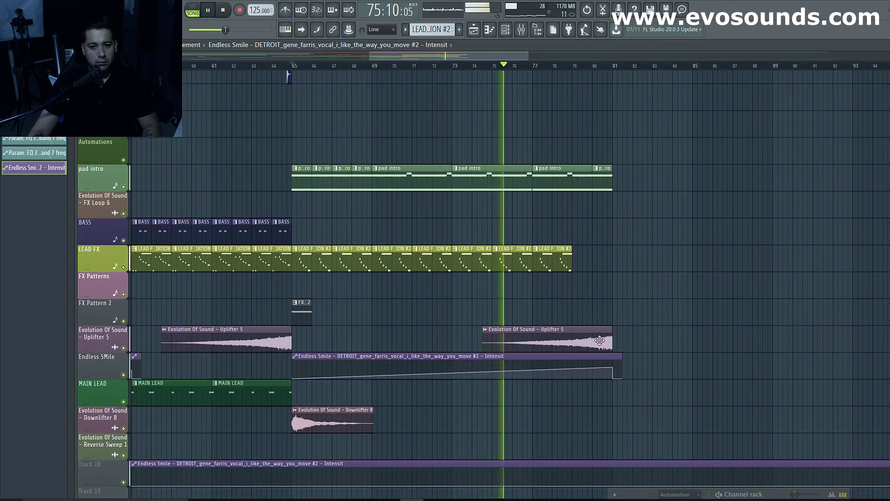
{"action": "scroll", "coordinate": [607, 199], "scroll_direction": "up", "scroll_amount": 4}
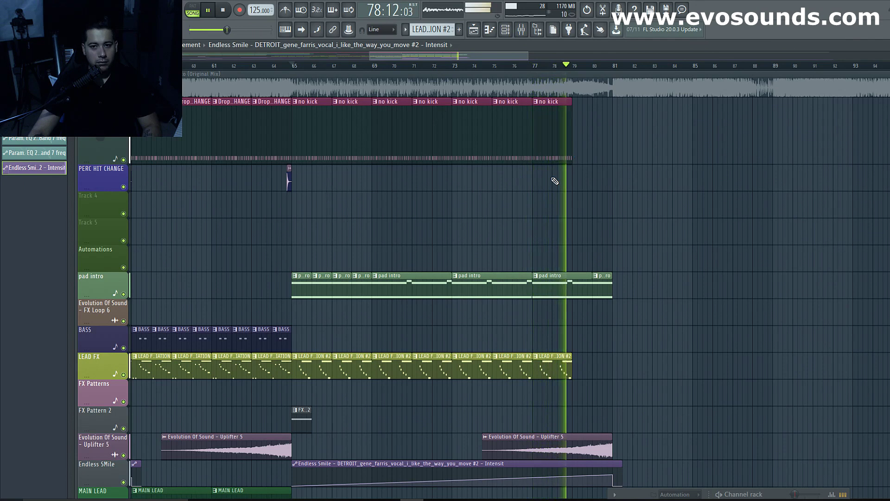
Step: Reshape the Endless Smile automation to peak just before bar 79 and slope down to zero at bar 81
{"action": "scroll", "coordinate": [642, 324], "scroll_direction": "down", "scroll_amount": 5}
{"action": "mouse_move", "coordinate": [614, 344]}
{"action": "left_mouse_down"}
{"action": "mouse_move", "coordinate": [594, 343]}
{"action": "mouse_move", "coordinate": [612, 342]}
{"action": "left_mouse_up"}
{"action": "key", "text": "space"}
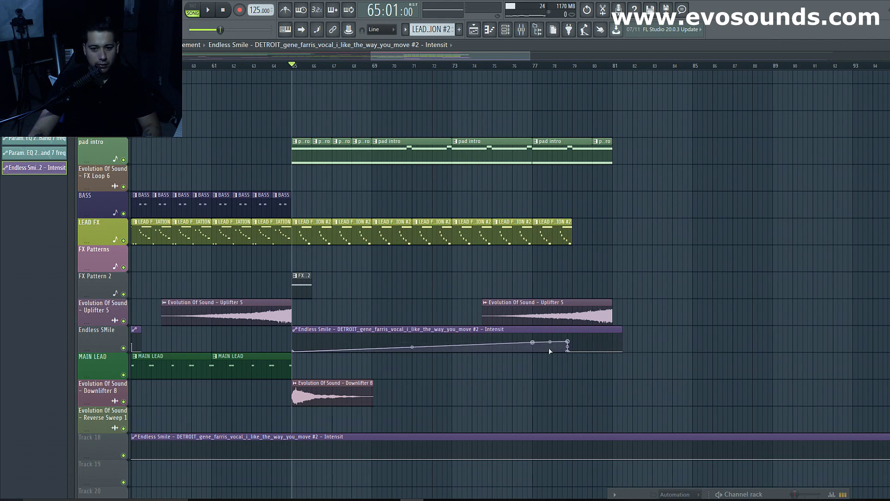
{"action": "left_click", "coordinate": [589, 355]}
{"action": "right_click", "coordinate": [614, 354]}
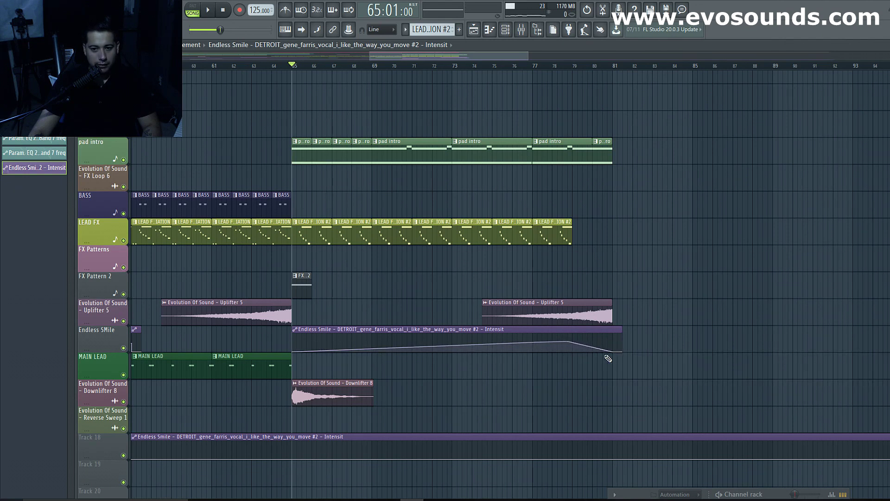
Step: Play the breakdown's ending from the middle of bar 77 to check the Endless Smile fall-off
{"action": "key", "text": "space"}
{"action": "left_click", "coordinate": [544, 65]}
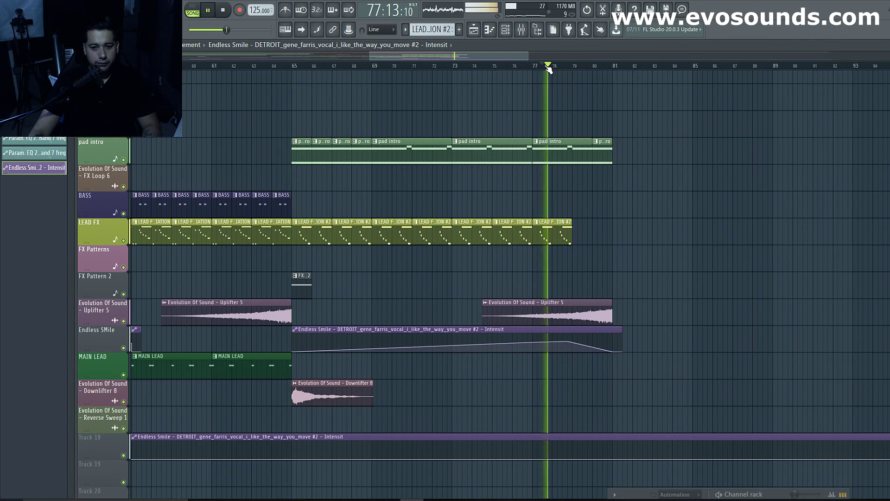
{"action": "scroll", "coordinate": [622, 205], "scroll_direction": "up", "scroll_amount": 5}
{"action": "scroll", "coordinate": [621, 218], "scroll_direction": "down", "scroll_amount": 7}
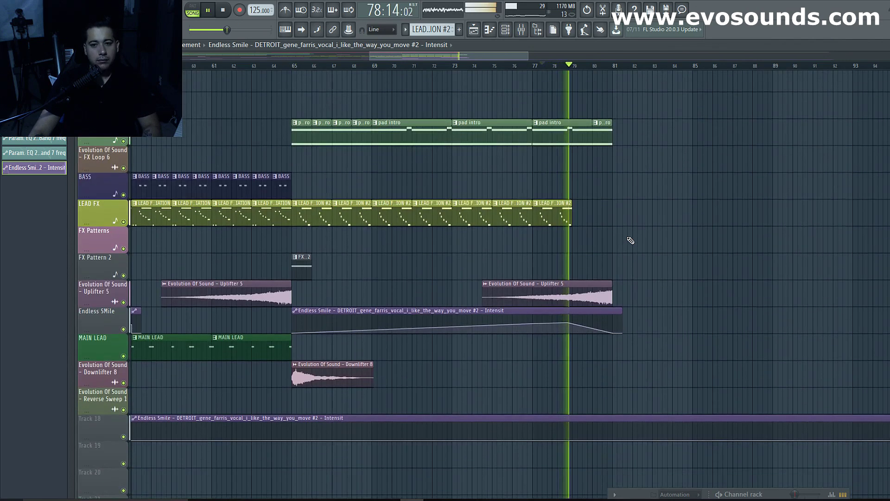
{"action": "scroll", "coordinate": [642, 179], "scroll_direction": "up", "scroll_amount": 4}
Step: Remove the last one-bar pad intro clip, trim the preceding one to bar 79, and play the new pad ending
{"action": "key", "text": "space"}
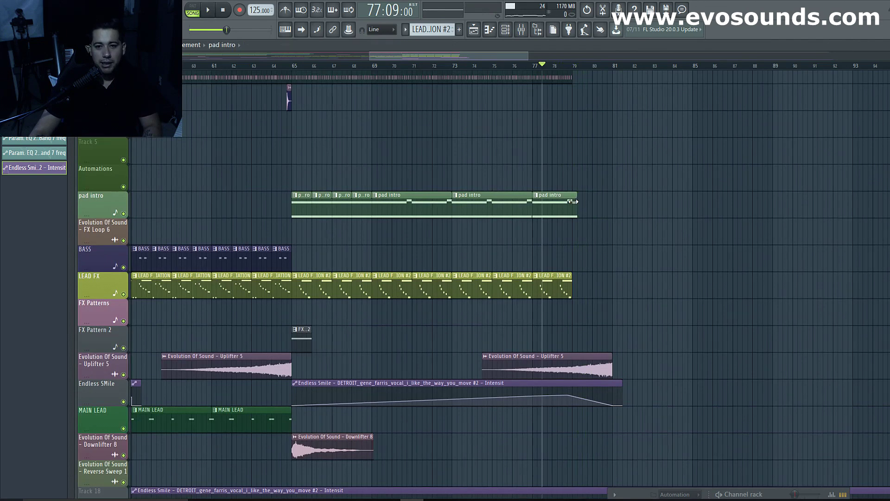
{"action": "key", "text": "space"}
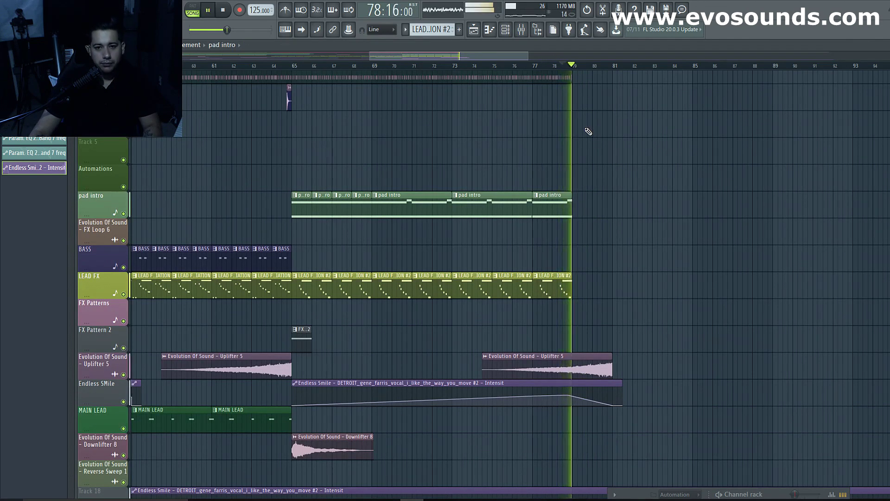
{"action": "scroll", "coordinate": [298, 135], "scroll_direction": "up", "scroll_amount": 3}
{"action": "key", "text": "space"}
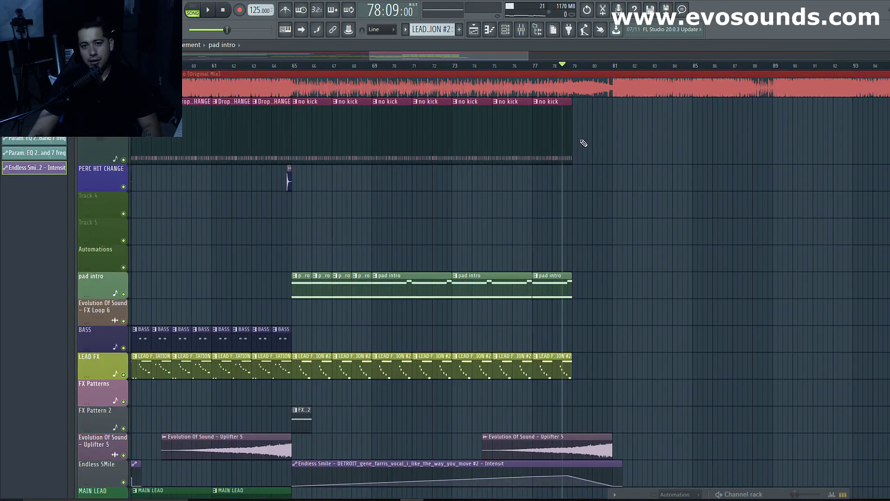
Step: Clone the no kick drum pattern and rename the copy ONLY KICK
{"action": "left_click", "coordinate": [555, 103]}
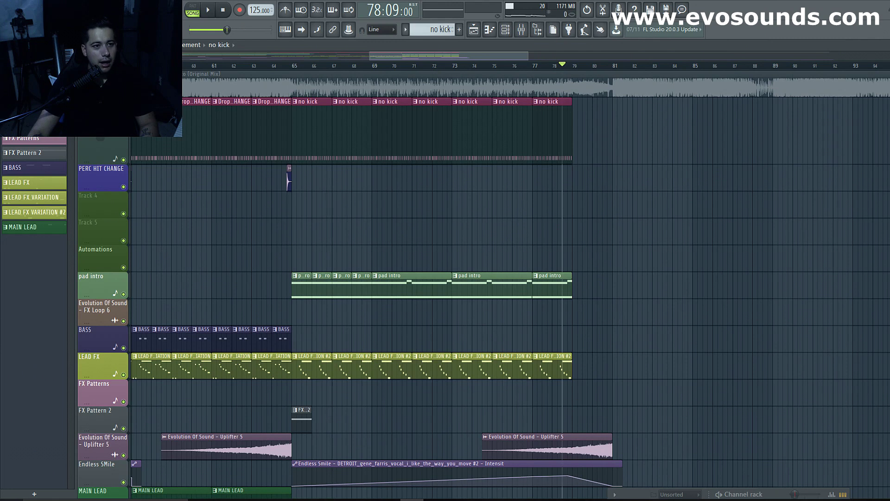
{"action": "right_click", "coordinate": [31, 113]}
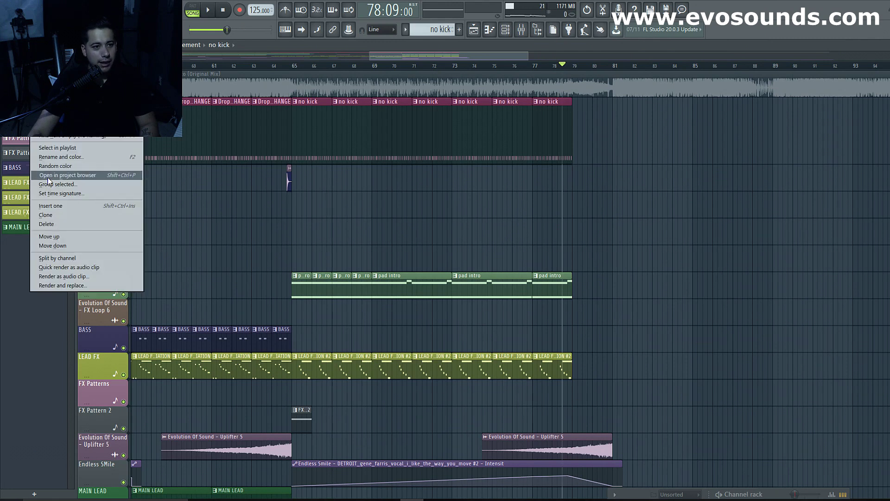
{"action": "left_click", "coordinate": [60, 215]}
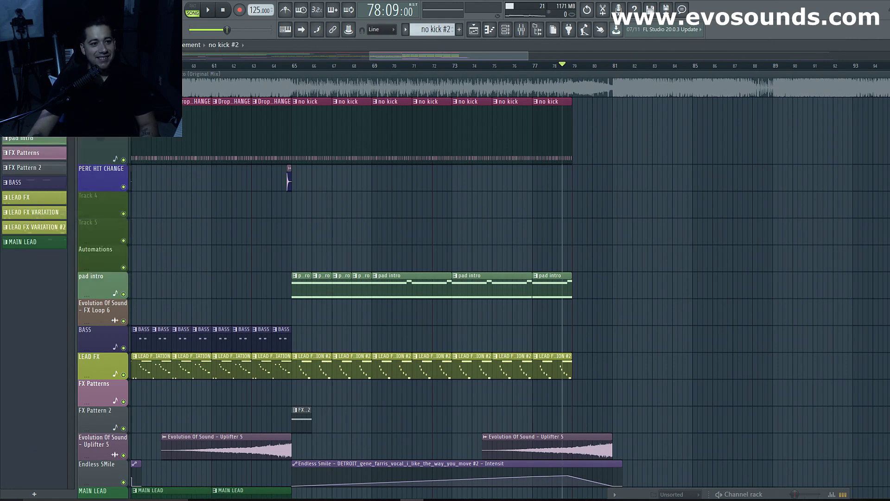
{"action": "right_click", "coordinate": [16, 126]}
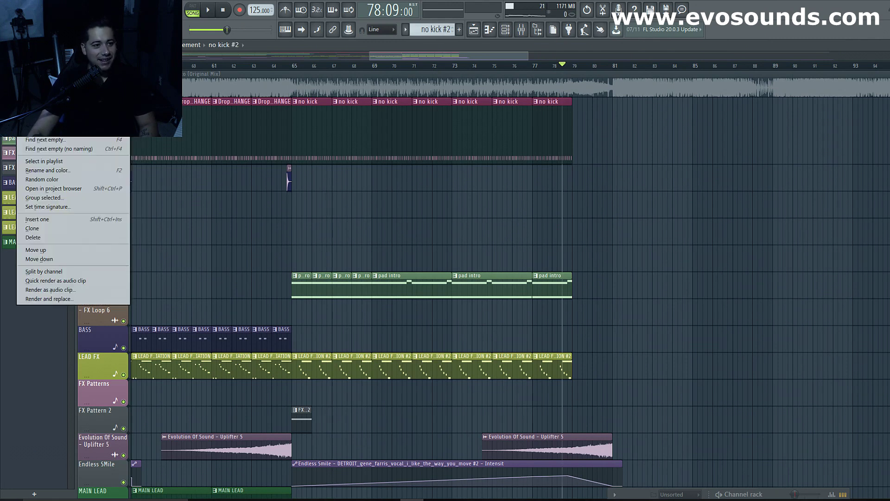
{"action": "left_click", "coordinate": [59, 169]}
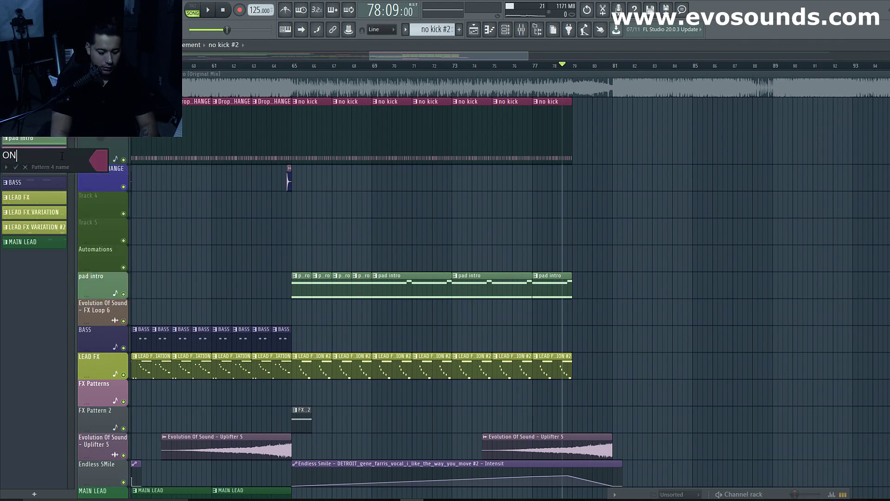
{"action": "type", "text": "ONLY KICK"}
{"action": "key", "text": "Return"}
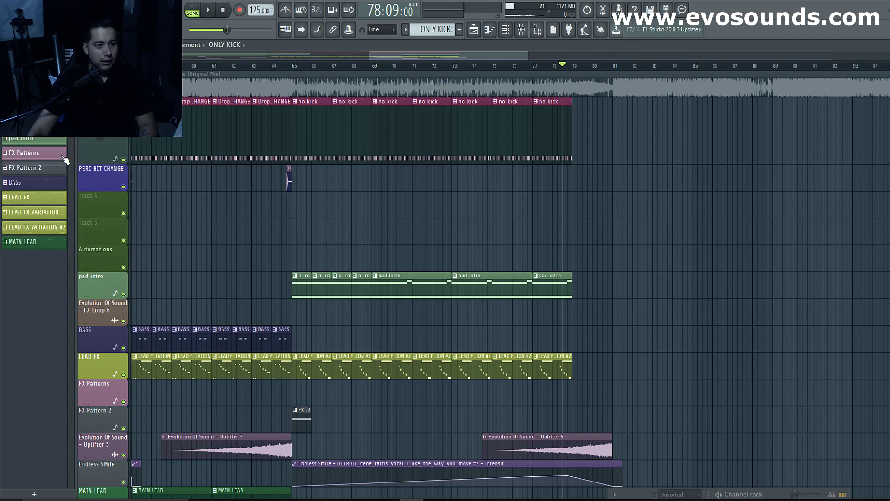
{"action": "key", "text": "F7"}
{"action": "left_click_drag", "start_coordinate": [460, 344], "coordinate": [513, 157]}
{"action": "key", "text": "F7"}
{"action": "key", "text": "F9"}
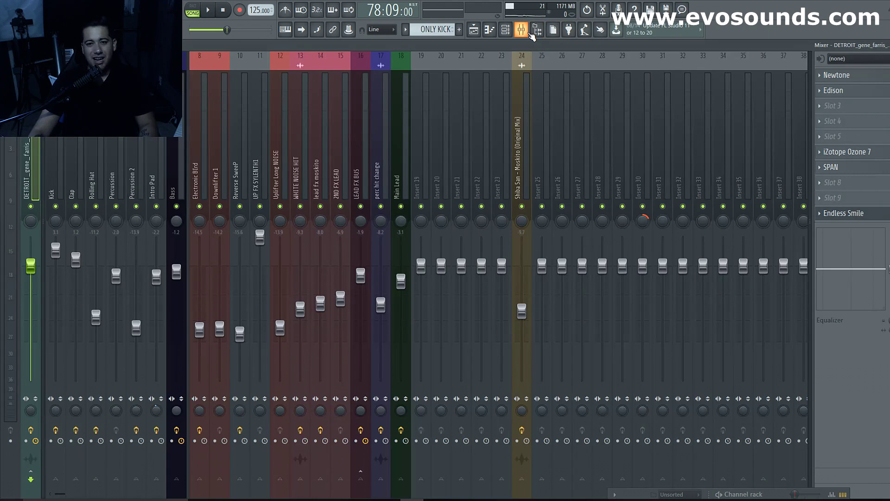
{"action": "key", "text": "F5"}
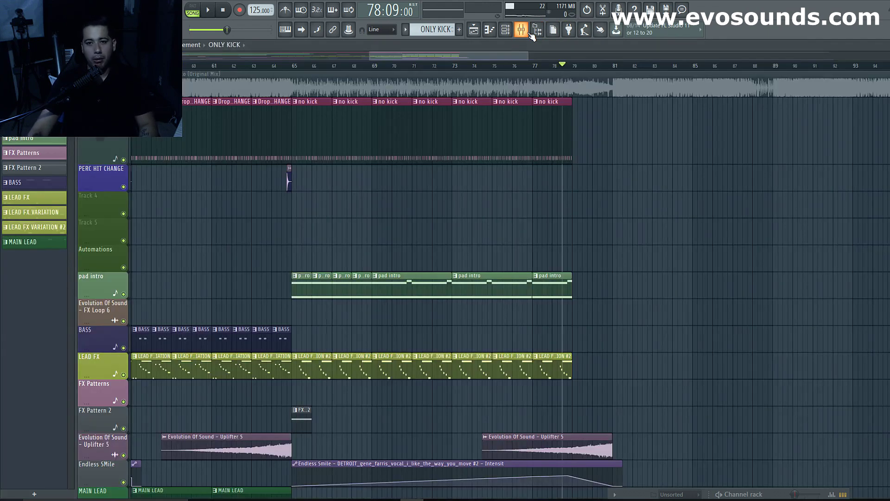
{"action": "key", "text": "F9"}
{"action": "key", "text": "F5"}
{"action": "left_click", "coordinate": [490, 33]}
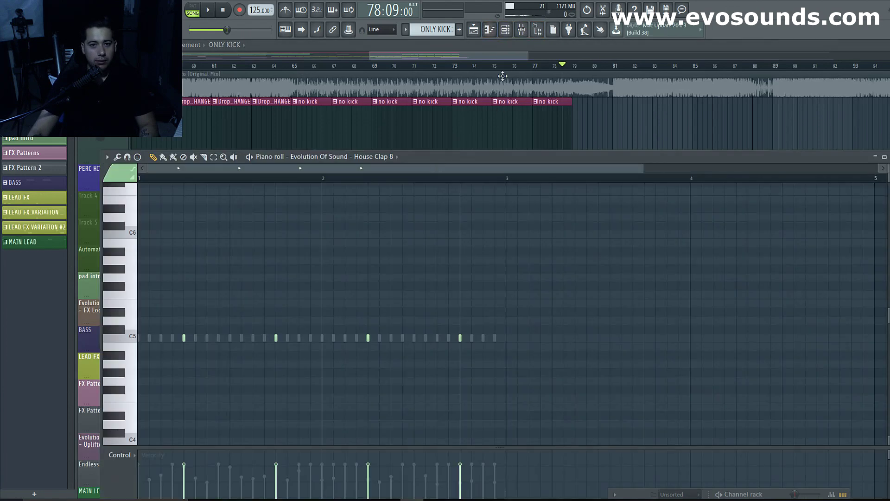
{"action": "left_click", "coordinate": [490, 31]}
{"action": "left_click", "coordinate": [491, 31]}
{"action": "left_click", "coordinate": [491, 31]}
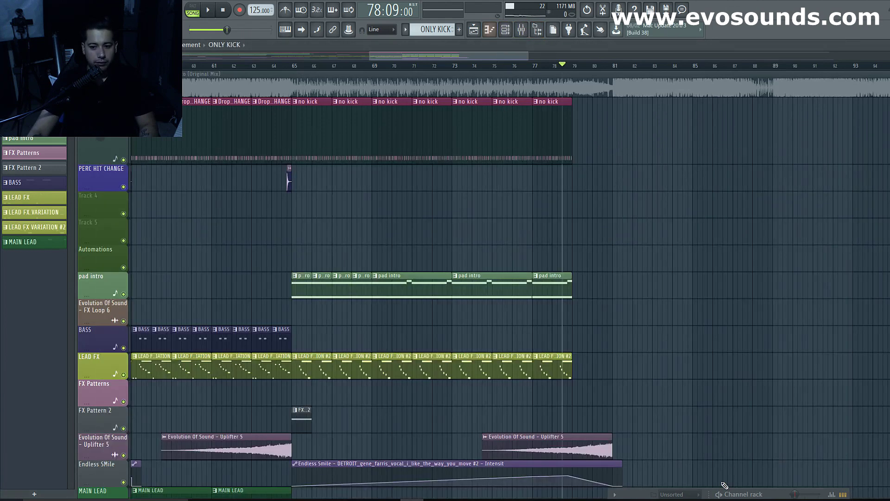
Step: Move the collapsed channel rack up over the playlist and enlarge it to show all the channels
{"action": "left_click_drag", "start_coordinate": [634, 498], "coordinate": [536, 187]}
{"action": "left_click", "coordinate": [515, 183]}
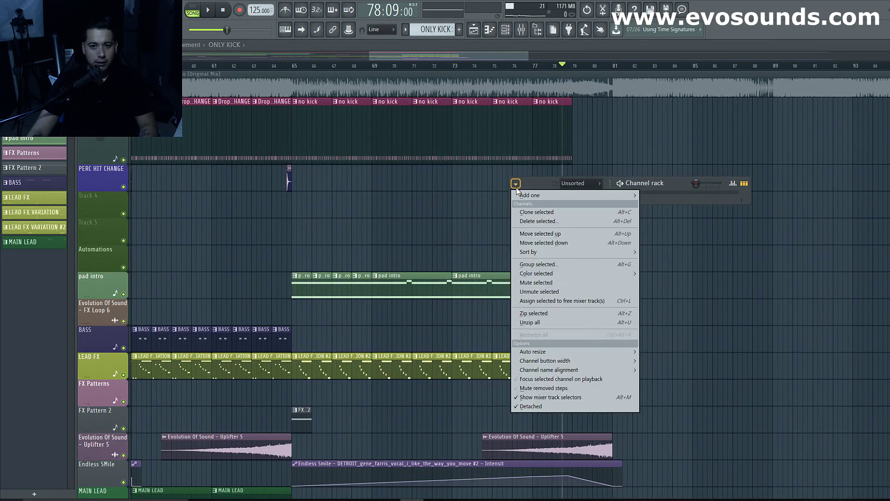
{"action": "left_click", "coordinate": [562, 183]}
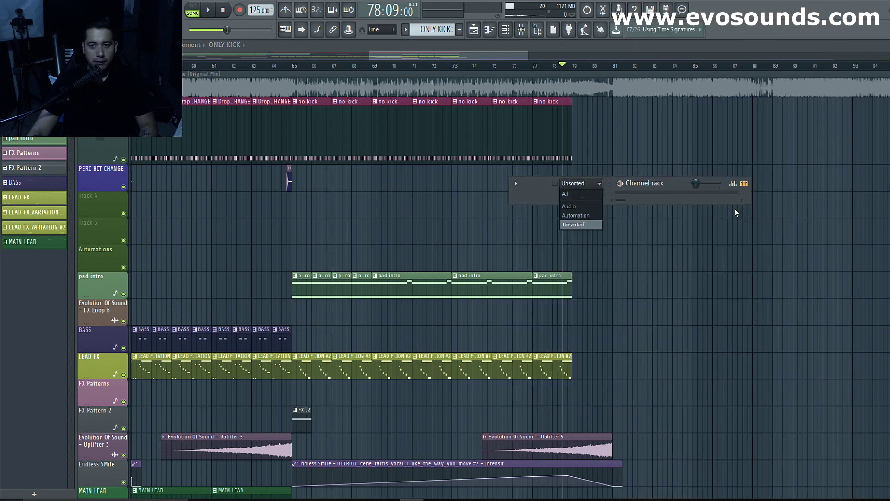
{"action": "left_click", "coordinate": [721, 205]}
{"action": "left_click_drag", "start_coordinate": [718, 203], "coordinate": [707, 421]}
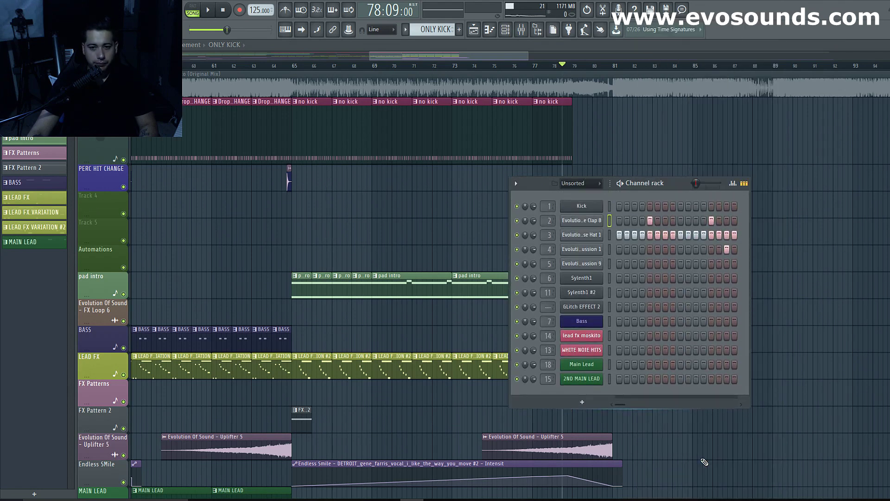
Step: Reduce the ONLY KICK pattern to a single kick on step 1 and place its one-bar clip at bar 80
{"action": "left_click", "coordinate": [585, 209]}
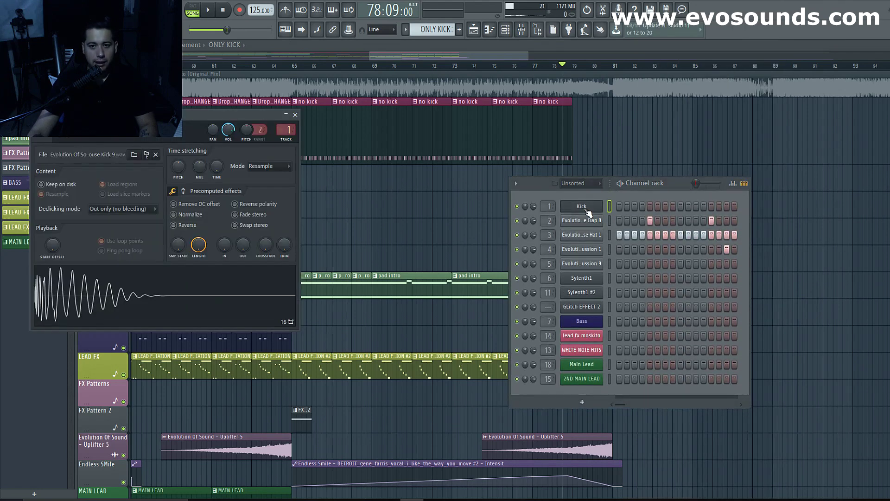
{"action": "left_click", "coordinate": [296, 114]}
{"action": "left_click", "coordinate": [620, 207]}
{"action": "key", "text": "space"}
{"action": "left_click", "coordinate": [581, 102]}
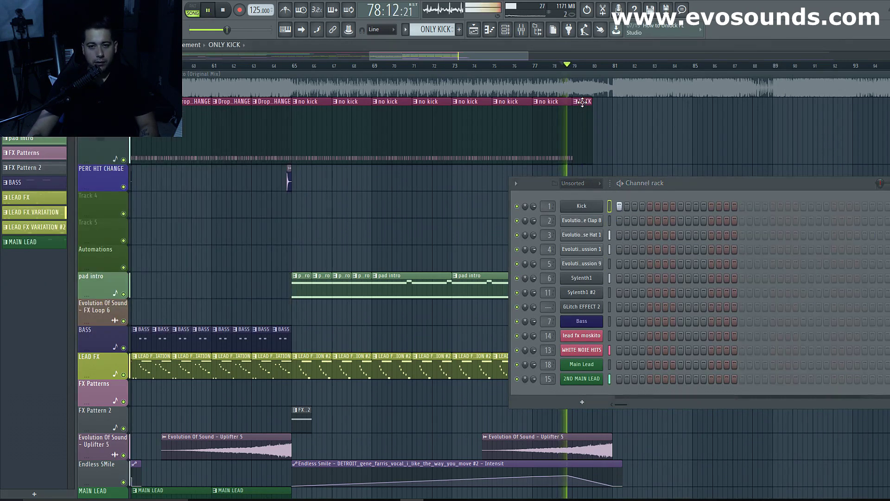
{"action": "left_click_drag", "start_coordinate": [583, 101], "coordinate": [603, 101]}
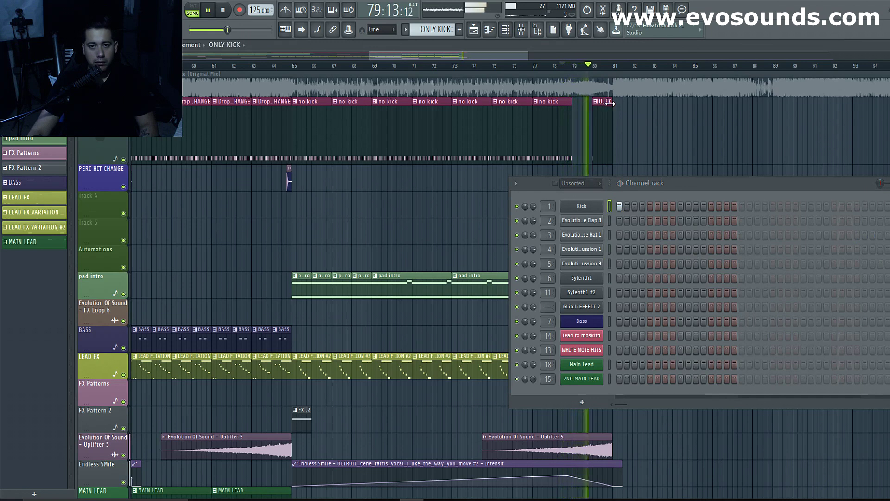
Step: Add kicks on steps 5, 9 and 13 of ONLY KICK and play the transition from bar 78
{"action": "key", "text": "space"}
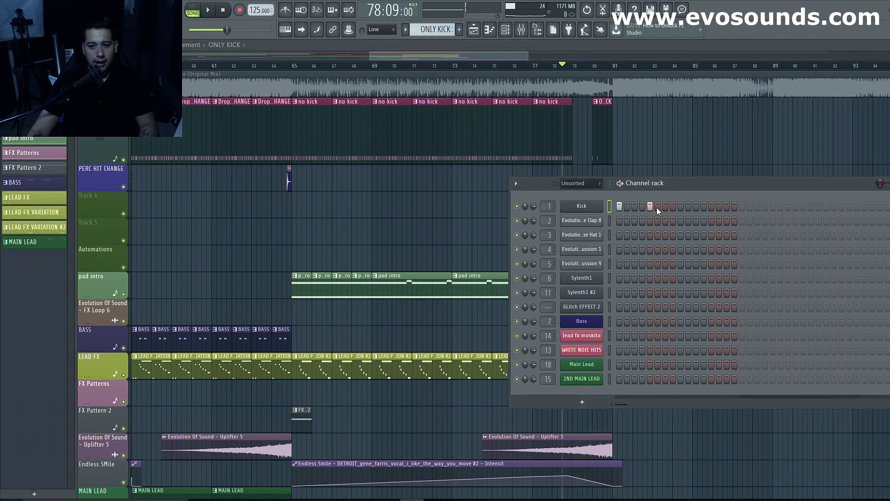
{"action": "left_click", "coordinate": [680, 206]}
{"action": "left_click", "coordinate": [712, 207]}
{"action": "key", "text": "space"}
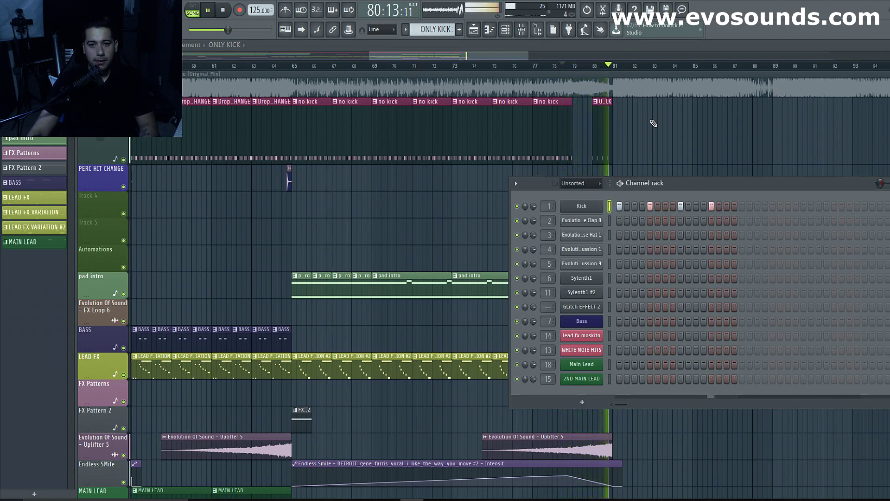
{"action": "key", "text": "space"}
{"action": "key", "text": "space"}
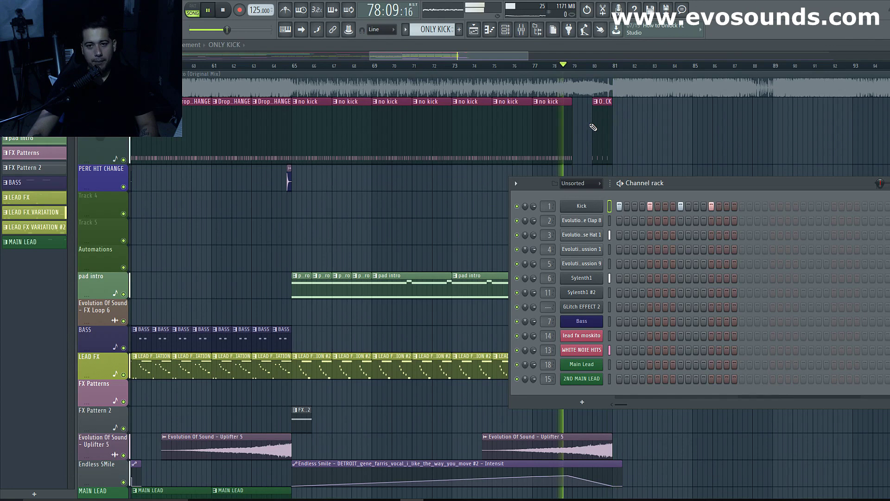
{"action": "left_click_drag", "start_coordinate": [737, 184], "coordinate": [557, 192]}
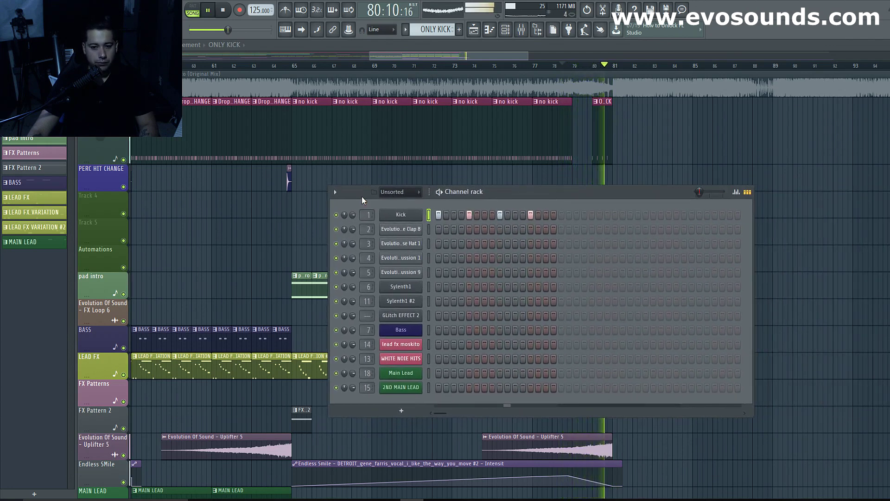
{"action": "key", "text": "space"}
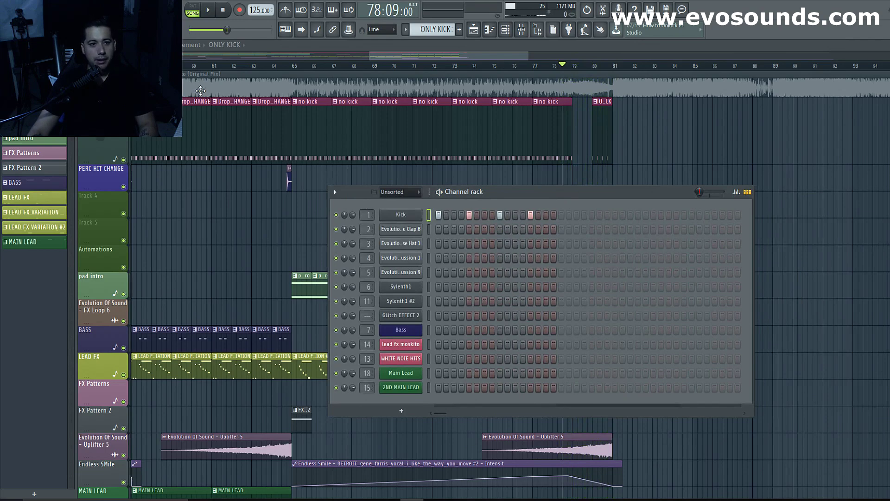
Step: Choose the Drop DRUM KICK CHANGE pattern and place a two-bar clip at bar 81
{"action": "scroll", "coordinate": [225, 109], "scroll_direction": "down", "scroll_amount": 3}
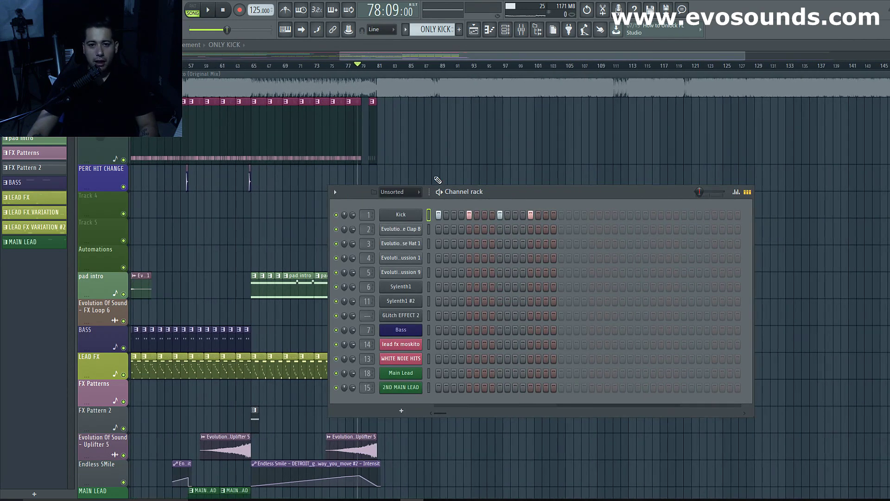
{"action": "left_click_drag", "start_coordinate": [334, 193], "coordinate": [410, 344]}
{"action": "scroll", "coordinate": [371, 151], "scroll_direction": "up", "scroll_amount": 2}
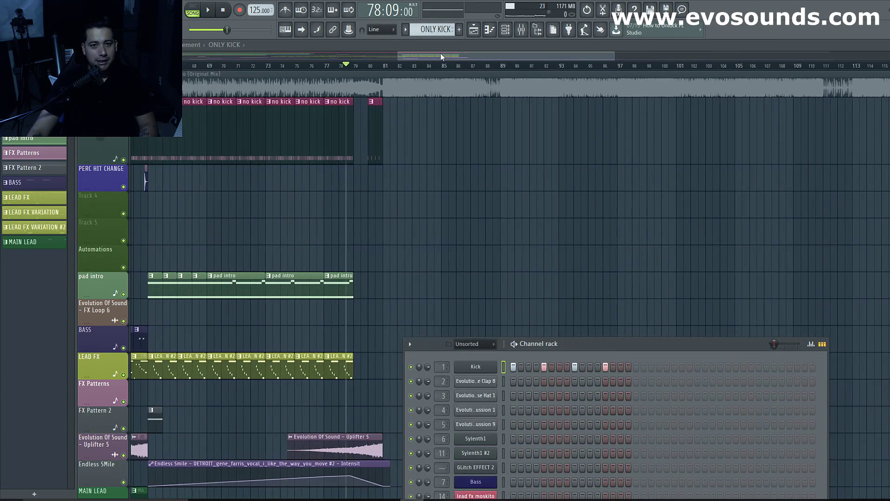
{"action": "left_click_drag", "start_coordinate": [463, 58], "coordinate": [369, 74]}
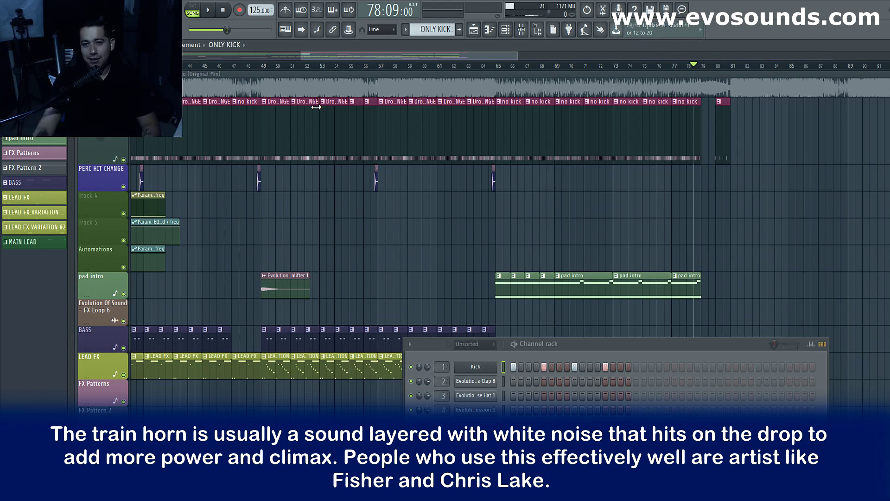
{"action": "left_click", "coordinate": [34, 93]}
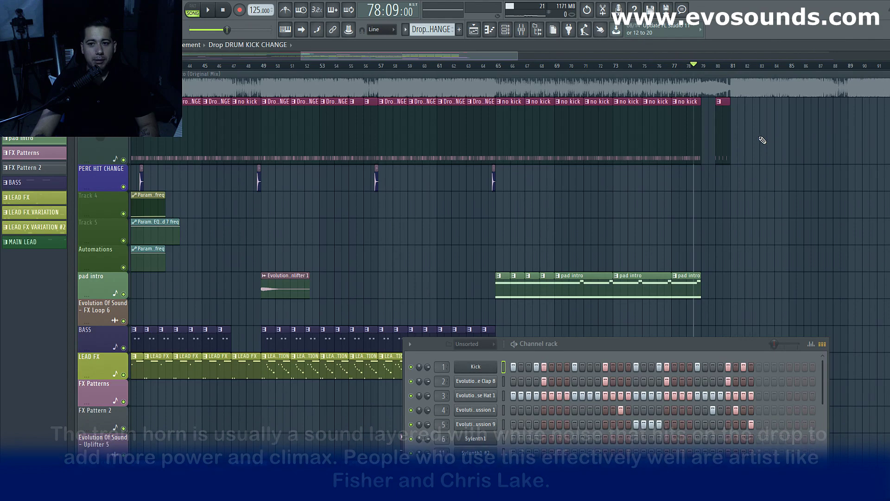
{"action": "left_click", "coordinate": [733, 117]}
Step: Play from bar 78 to past bar 83 to check how the kick bar leads into the drop drums
{"action": "key", "text": "space"}
{"action": "mouse_move", "coordinate": [488, 57]}
{"action": "left_mouse_down"}
{"action": "mouse_move", "coordinate": [515, 60]}
{"action": "mouse_move", "coordinate": [489, 55]}
{"action": "left_mouse_up"}
{"action": "scroll", "coordinate": [486, 202], "scroll_direction": "down", "scroll_amount": 3}
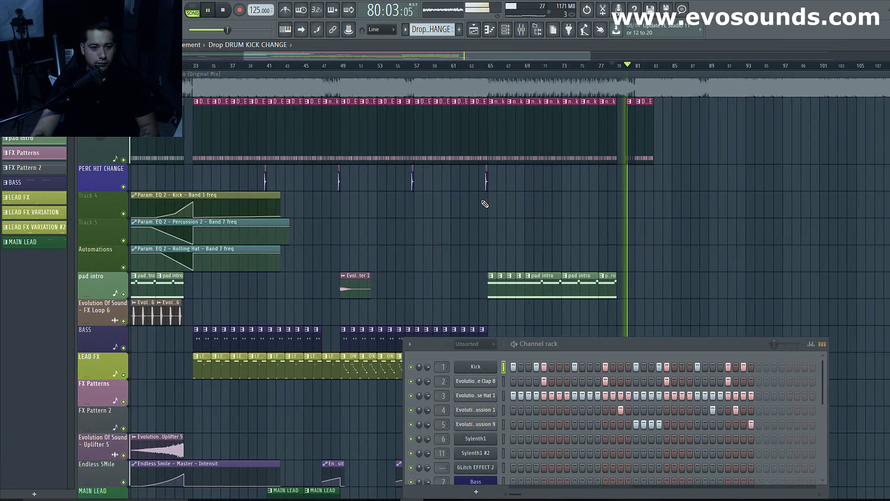
{"action": "scroll", "coordinate": [541, 244], "scroll_direction": "down", "scroll_amount": 3}
{"action": "scroll", "coordinate": [549, 244], "scroll_direction": "up", "scroll_amount": 3}
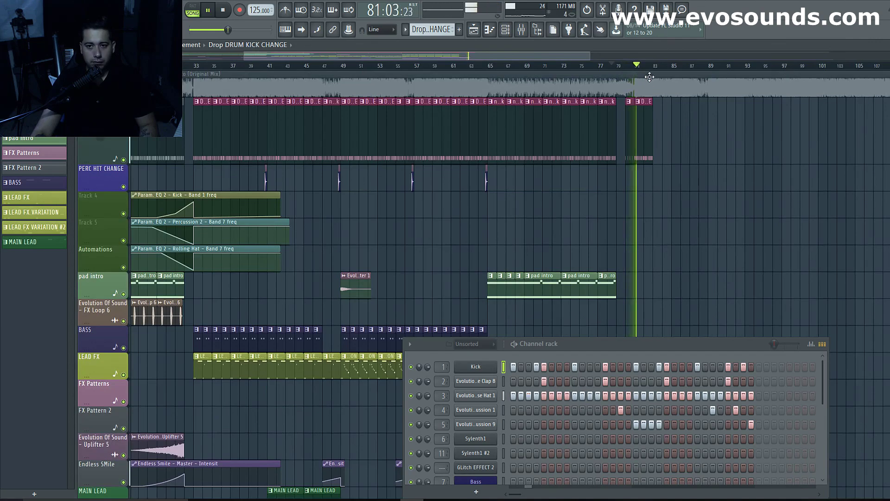
{"action": "left_click_drag", "start_coordinate": [556, 57], "coordinate": [252, 58]}
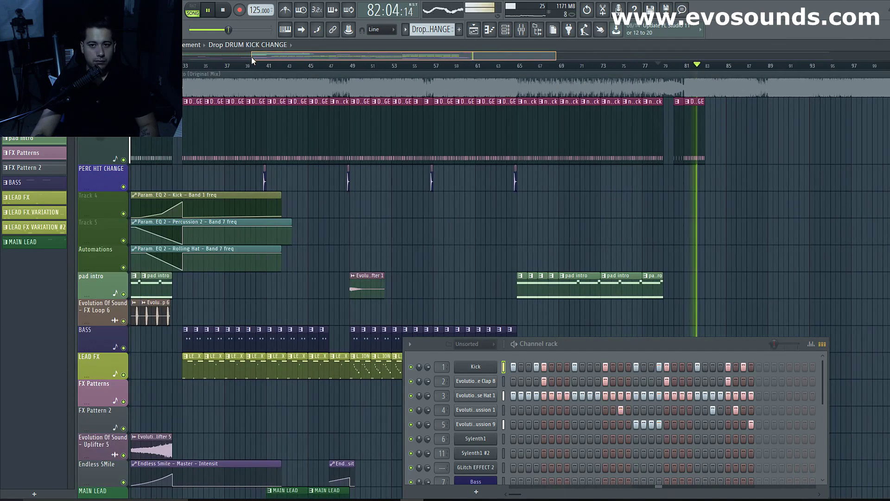
{"action": "scroll", "coordinate": [621, 192], "scroll_direction": "up", "scroll_amount": 4}
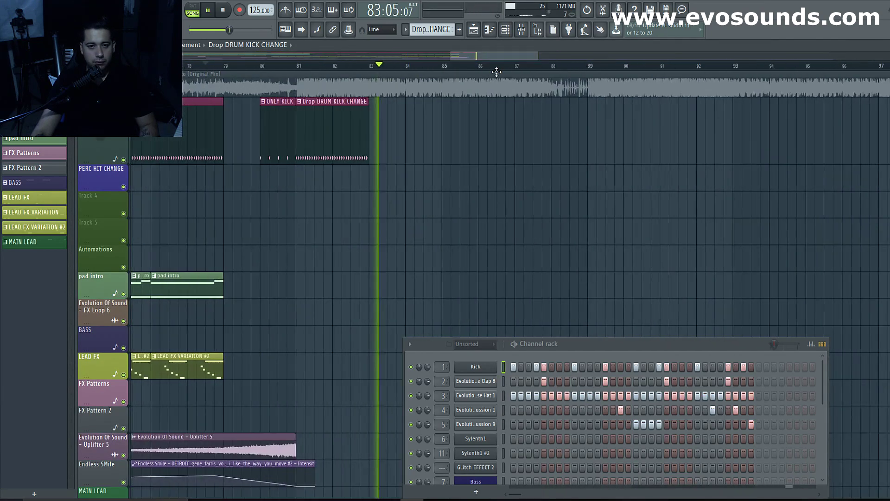
{"action": "key", "text": "space"}
Step: Continue the Drop DRUM KICK CHANGE clips from bar 83 to bar 89
{"action": "left_click", "coordinate": [365, 114]}
{"action": "left_click", "coordinate": [439, 128]}
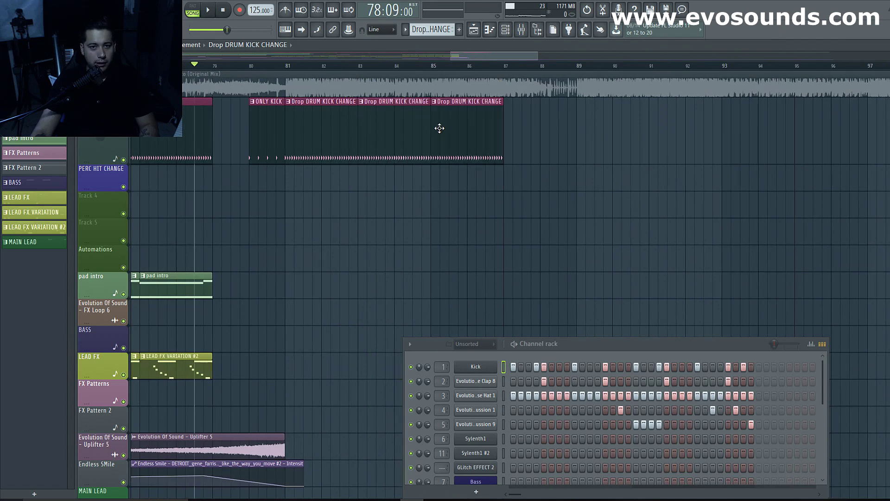
{"action": "left_click_drag", "start_coordinate": [502, 121], "coordinate": [578, 121]}
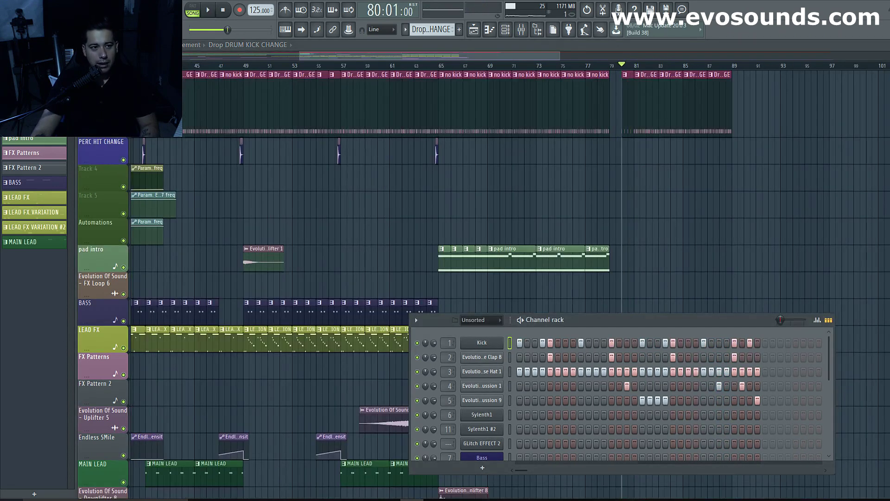
Step: Add clap, hat and both percussion hits on step 13 of ONLY KICK, playing the bar from bar 80 to check it
{"action": "left_click", "coordinate": [611, 357]}
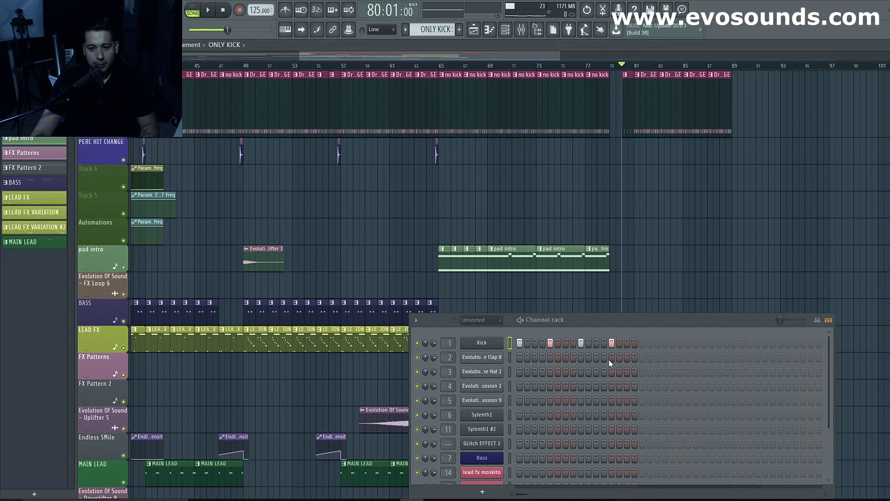
{"action": "key", "text": "space"}
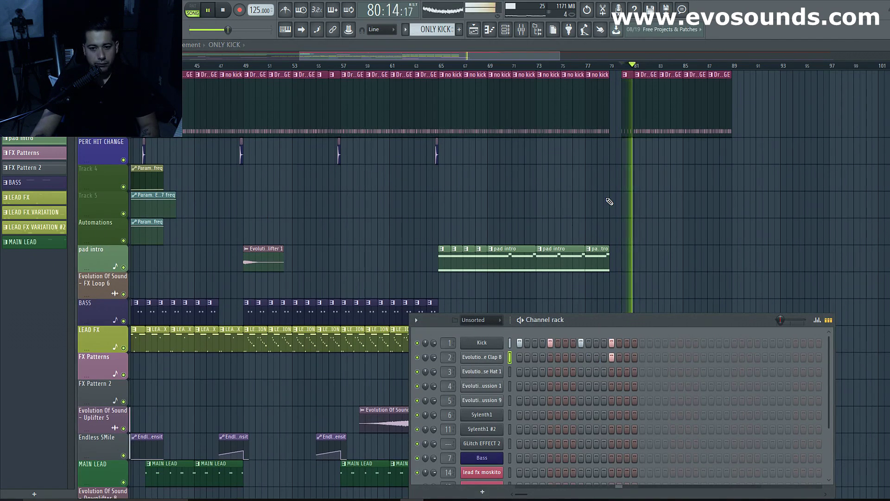
{"action": "key", "text": "space"}
{"action": "left_click", "coordinate": [612, 373]}
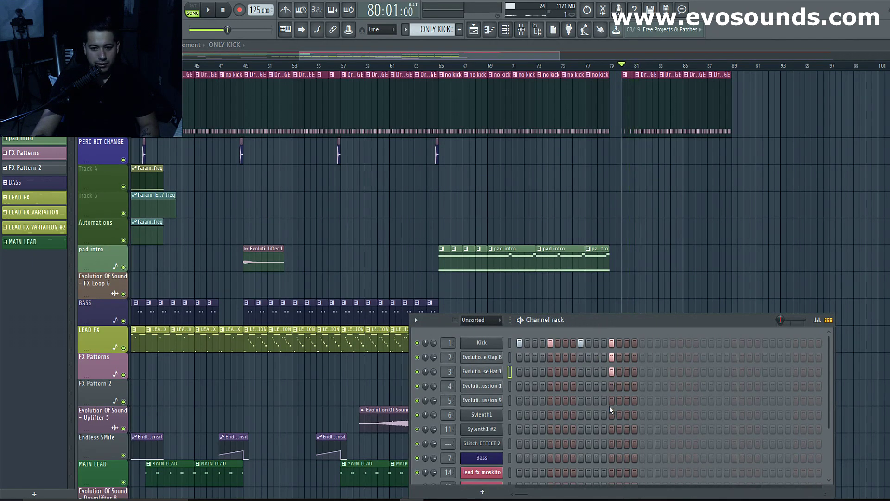
{"action": "left_click", "coordinate": [610, 401]}
{"action": "left_click", "coordinate": [613, 390]}
{"action": "key", "text": "space"}
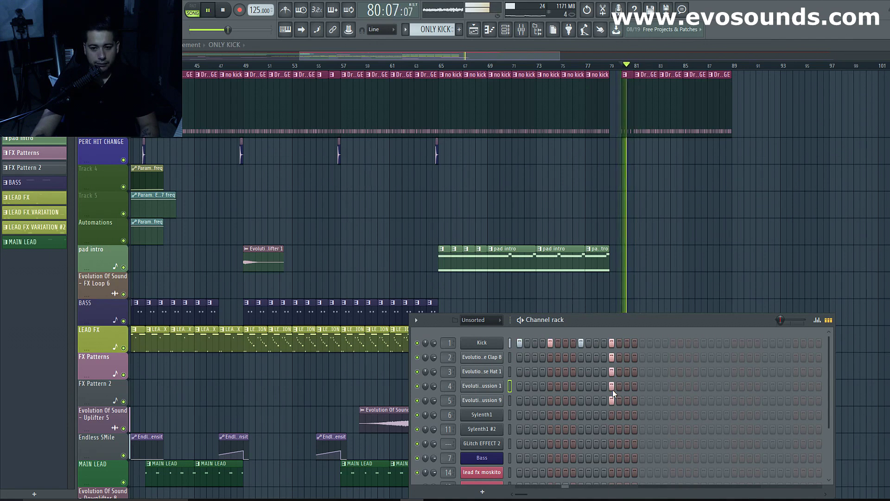
Step: In ONLY KICK, remove the hat and both percussion hits on step 13, add a clap on step 15, and play bar 80 to check
{"action": "key", "text": "space"}
{"action": "left_click", "coordinate": [612, 400]}
{"action": "left_click", "coordinate": [612, 372]}
{"action": "left_click", "coordinate": [614, 383]}
{"action": "key", "text": "space"}
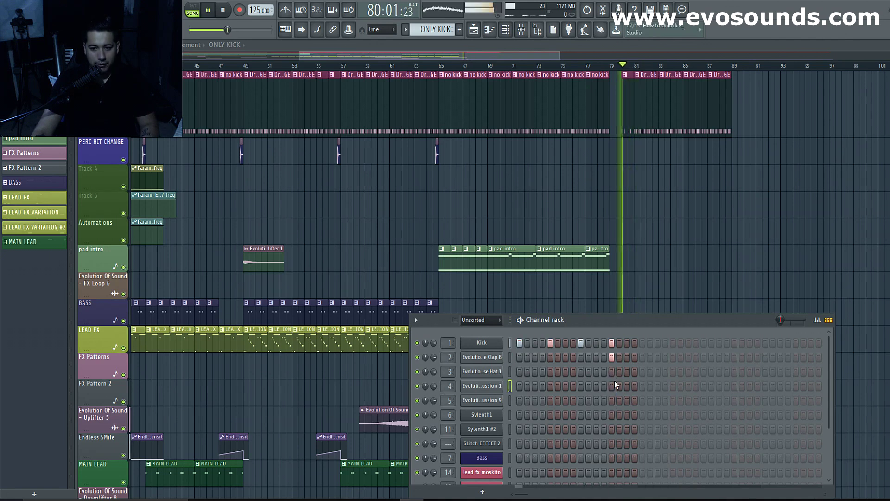
{"action": "left_click", "coordinate": [627, 357]}
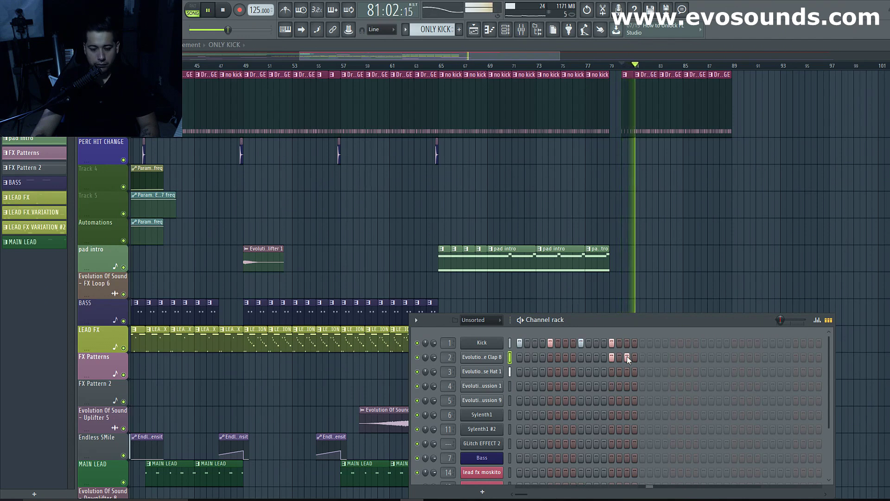
{"action": "key", "text": "space"}
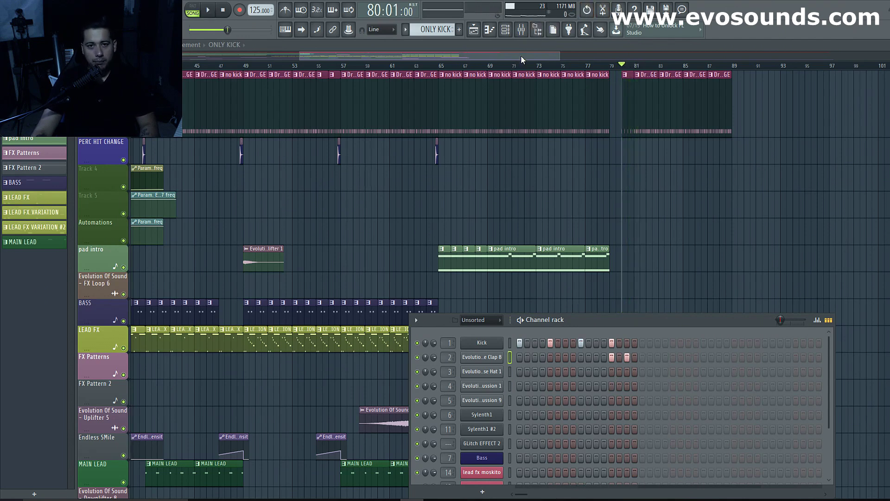
Step: Choose the BASS pattern, place a one-bar clip at bar 81 on the PERC HIT CHANGE track, and play from bar 80 to check it
{"action": "scroll", "coordinate": [580, 185], "scroll_direction": "up", "scroll_amount": 5}
{"action": "scroll", "coordinate": [588, 208], "scroll_direction": "up", "scroll_amount": 1}
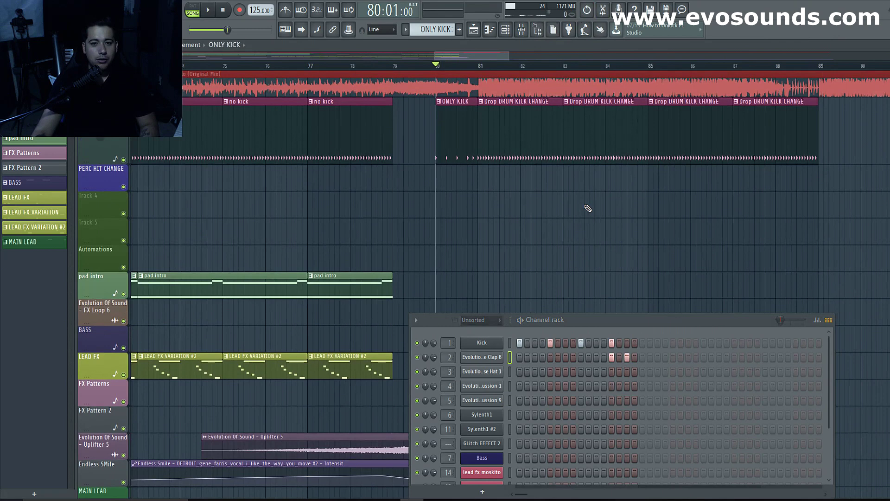
{"action": "scroll", "coordinate": [567, 191], "scroll_direction": "down", "scroll_amount": 2}
{"action": "left_click_drag", "start_coordinate": [453, 60], "coordinate": [448, 61]}
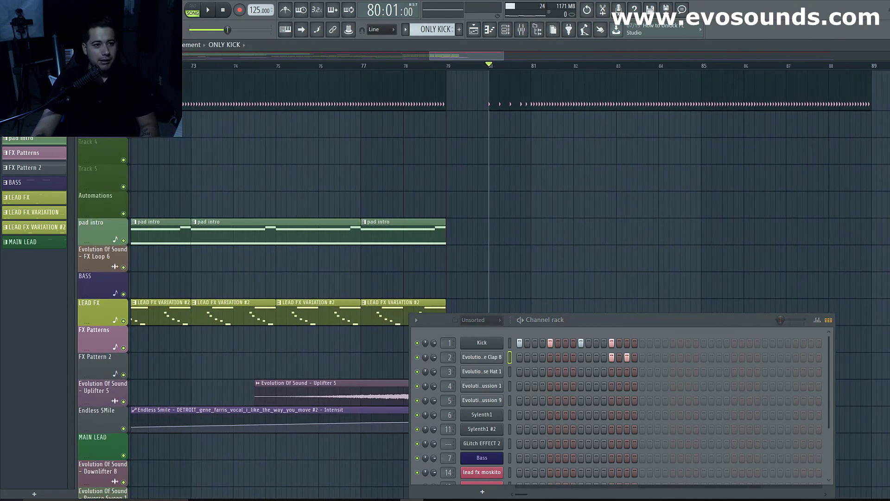
{"action": "left_click", "coordinate": [39, 183]}
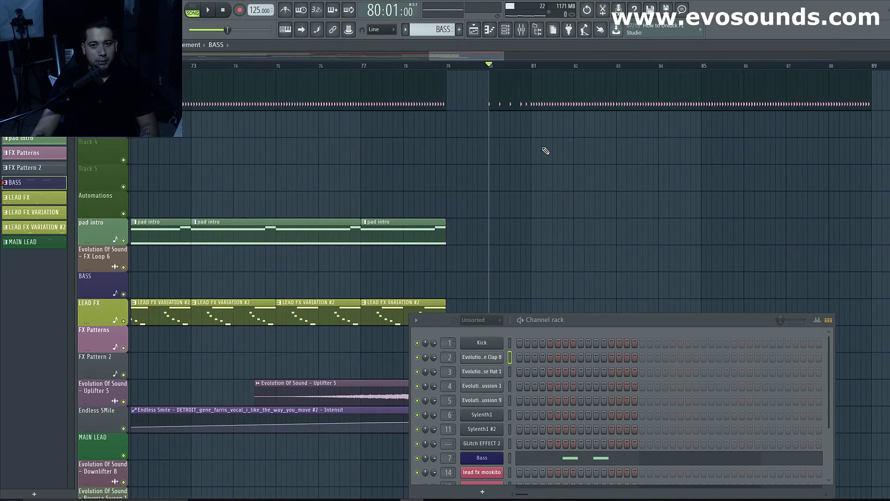
{"action": "left_click", "coordinate": [532, 133]}
{"action": "key", "text": "space"}
{"action": "scroll", "coordinate": [210, 205], "scroll_direction": "up", "scroll_amount": 2}
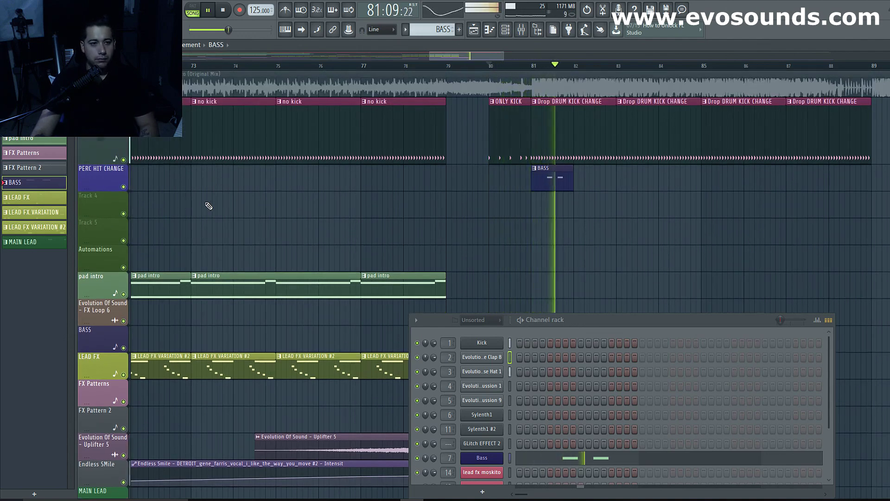
{"action": "key", "text": "space"}
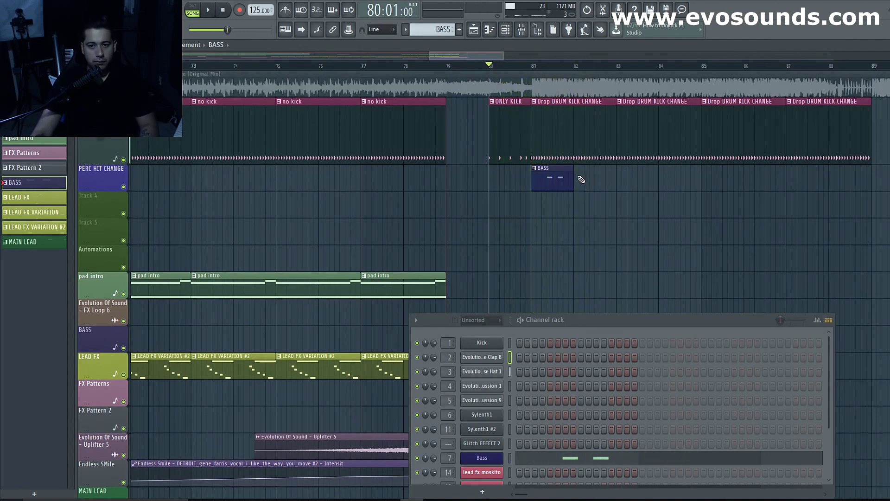
Step: Continue the one-bar BASS clips back to back from bar 82 to bar 89
{"action": "left_click", "coordinate": [595, 183]}
{"action": "left_click", "coordinate": [638, 182]}
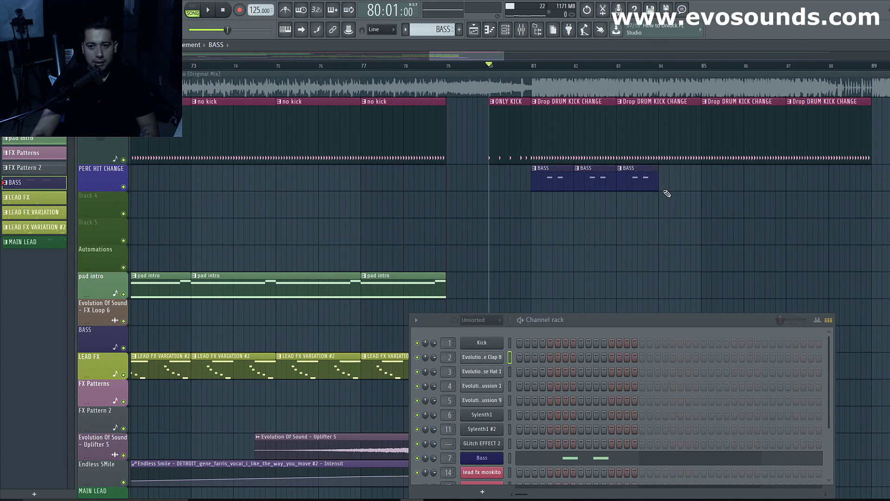
{"action": "left_click", "coordinate": [660, 183]}
{"action": "left_click", "coordinate": [706, 179]}
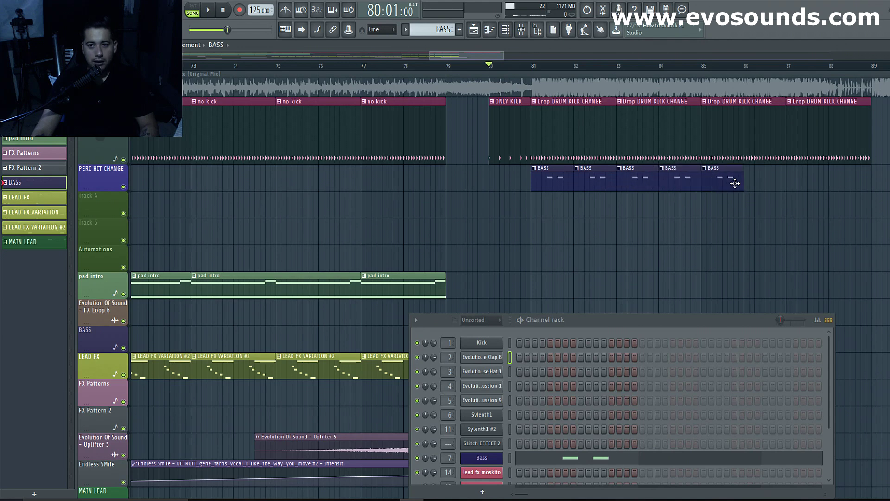
{"action": "left_click", "coordinate": [747, 186]}
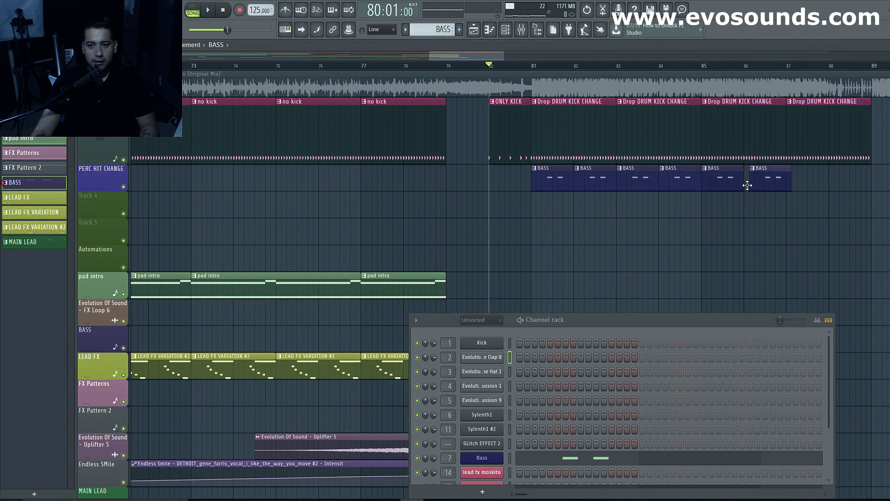
{"action": "left_click", "coordinate": [790, 179]}
{"action": "left_click", "coordinate": [837, 187]}
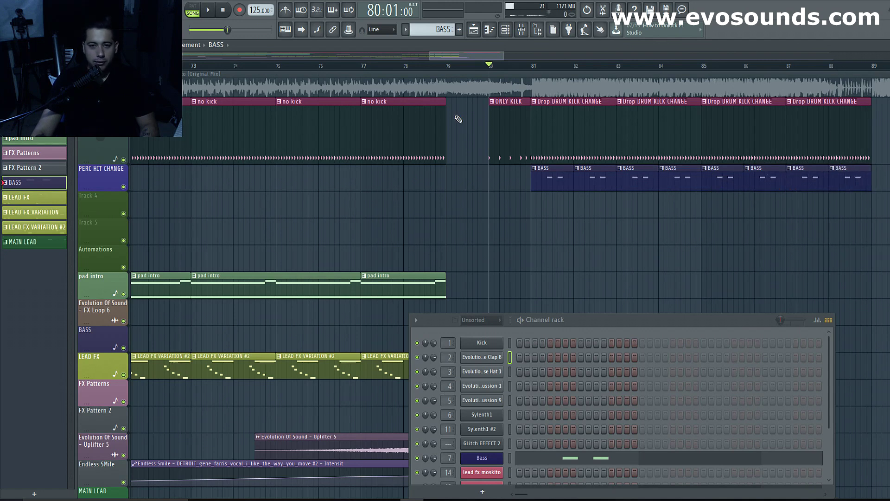
Step: Create a new pattern named Train Horn and give it a brown colour
{"action": "left_click_drag", "start_coordinate": [441, 314], "coordinate": [482, 200]}
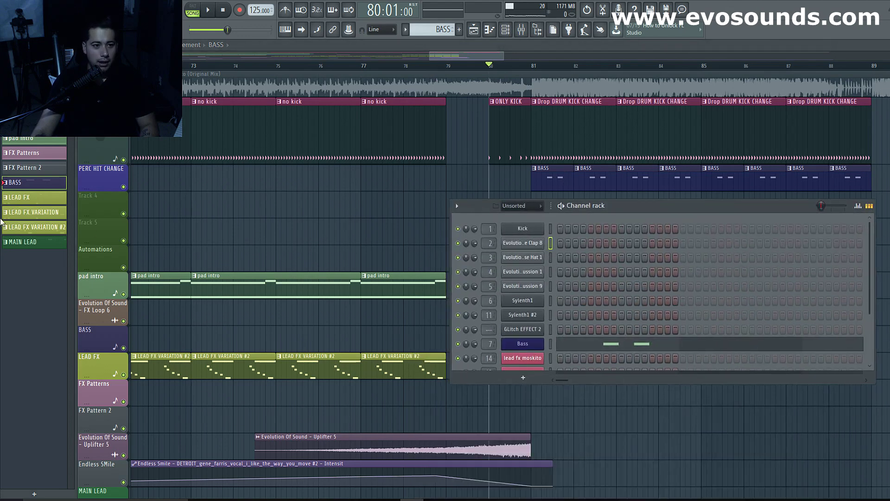
{"action": "left_click", "coordinate": [462, 30]}
{"action": "type", "text": "Train Horn"}
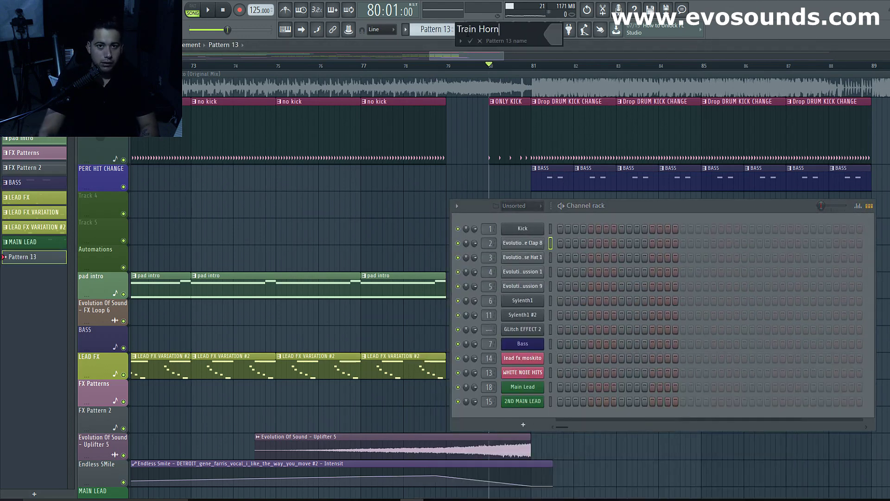
{"action": "left_click", "coordinate": [550, 38]}
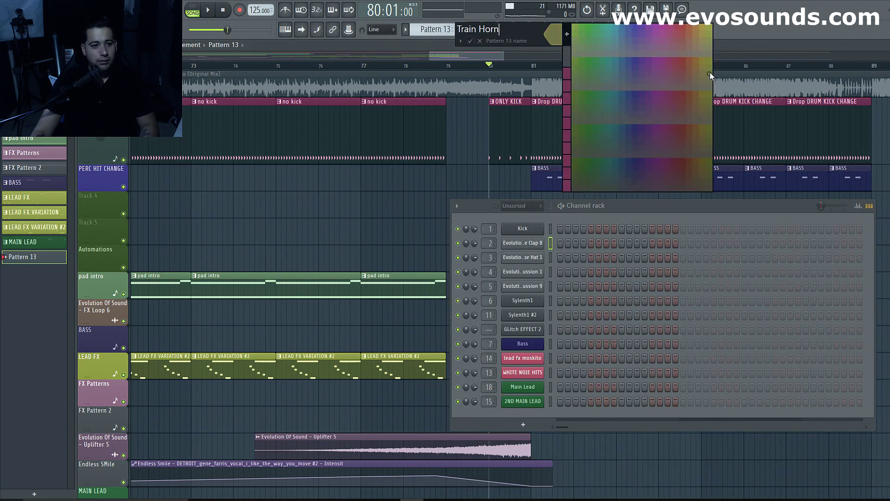
{"action": "left_click", "coordinate": [696, 142]}
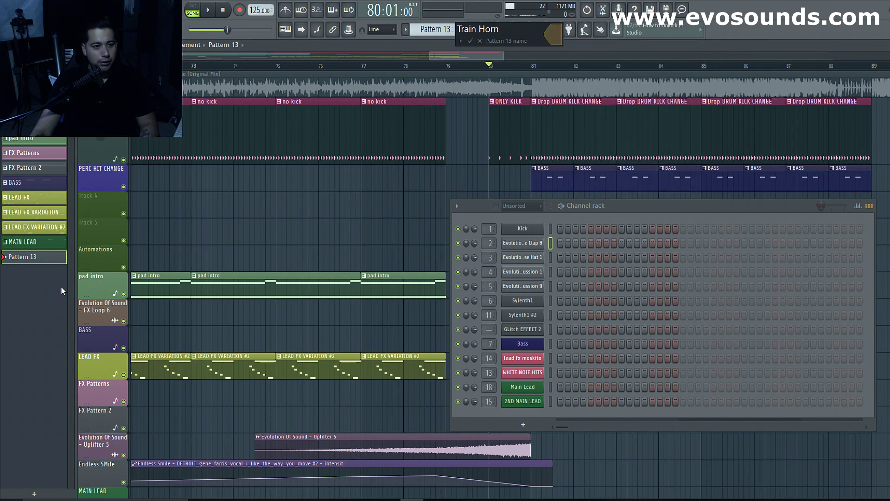
{"action": "left_click", "coordinate": [471, 41]}
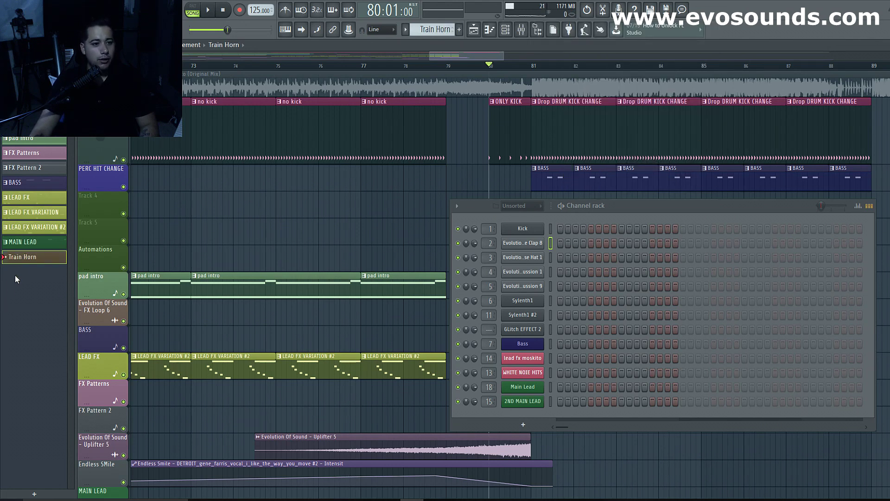
Step: Add a new Sylenth1 instrument channel to the Train Horn pattern
{"action": "left_click", "coordinate": [523, 425]}
{"action": "left_click", "coordinate": [616, 85]}
{"action": "left_click_drag", "start_coordinate": [361, 148], "coordinate": [341, 393]}
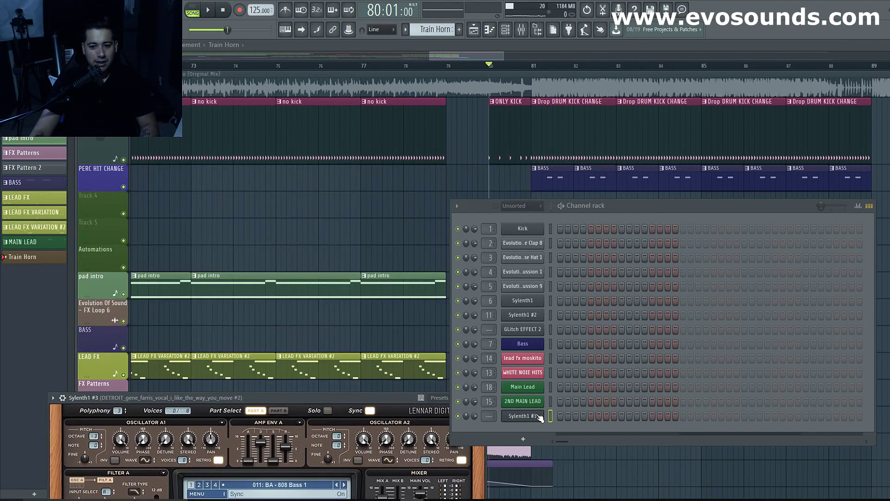
Step: In the piano roll of Sylenth1 #3, draw an A5 note four bars long from bar 1 to bar 5
{"action": "right_click", "coordinate": [547, 416]}
{"action": "left_click", "coordinate": [566, 381]}
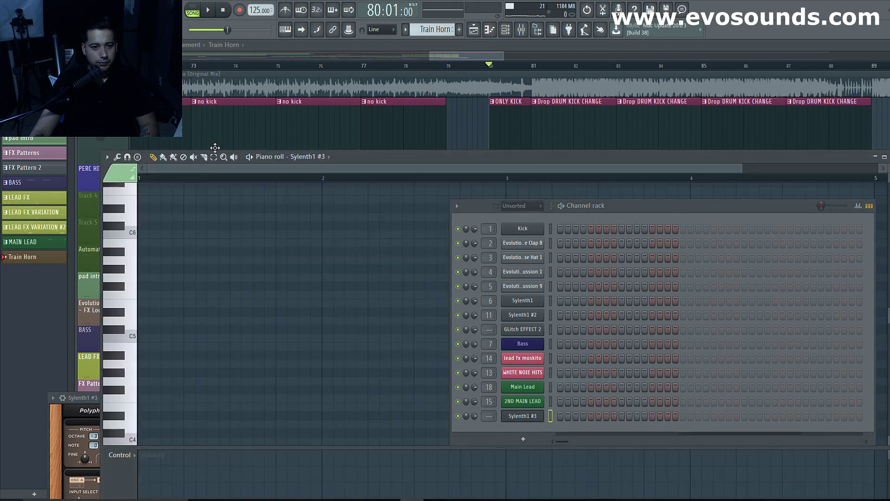
{"action": "left_click_drag", "start_coordinate": [359, 163], "coordinate": [344, 108]}
{"action": "scroll", "coordinate": [316, 289], "scroll_direction": "up", "scroll_amount": 3}
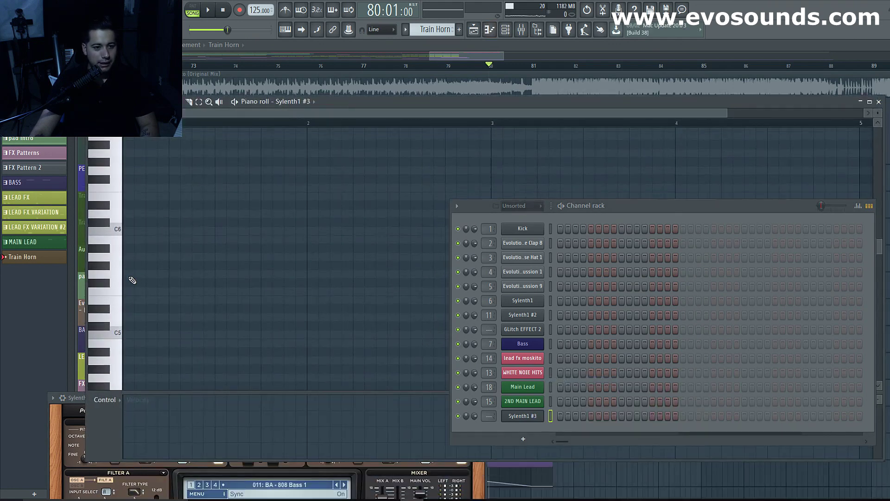
{"action": "left_click", "coordinate": [139, 264]}
{"action": "left_click_drag", "start_coordinate": [140, 265], "coordinate": [726, 258]}
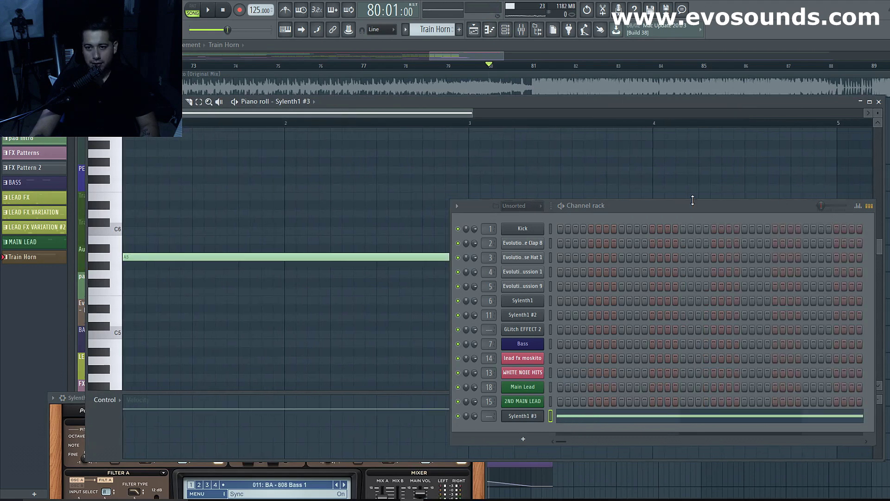
{"action": "left_click_drag", "start_coordinate": [691, 199], "coordinate": [733, 392]}
{"action": "key", "text": "space"}
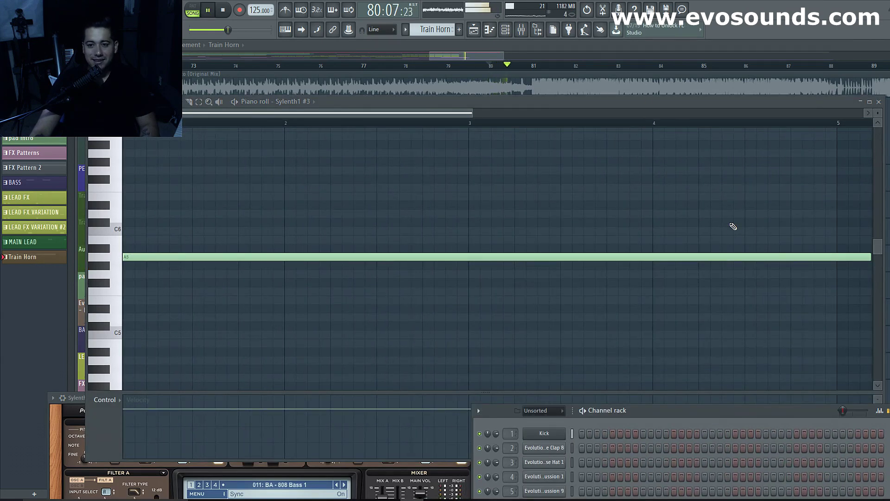
{"action": "scroll", "coordinate": [730, 241], "scroll_direction": "down", "scroll_amount": 1}
{"action": "left_click_drag", "start_coordinate": [753, 254], "coordinate": [721, 254]}
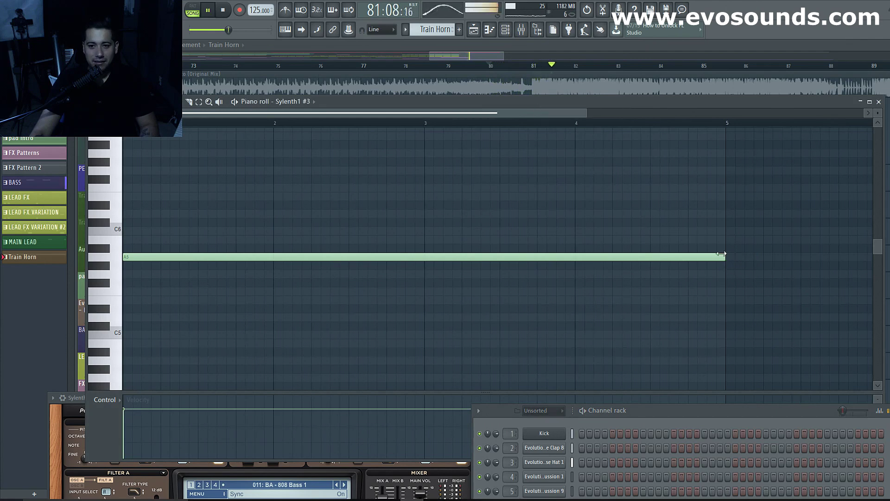
{"action": "left_click_drag", "start_coordinate": [678, 101], "coordinate": [678, 288]}
{"action": "key", "text": "space"}
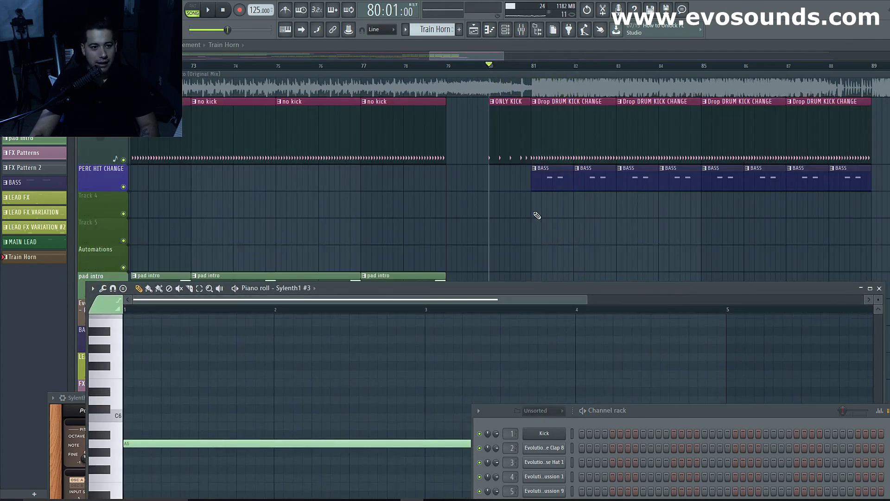
Step: Auto-name Track 4 and Track 5 after the Param. EQ 2 automation clips they hold
{"action": "scroll", "coordinate": [537, 215], "scroll_direction": "down", "scroll_amount": 6}
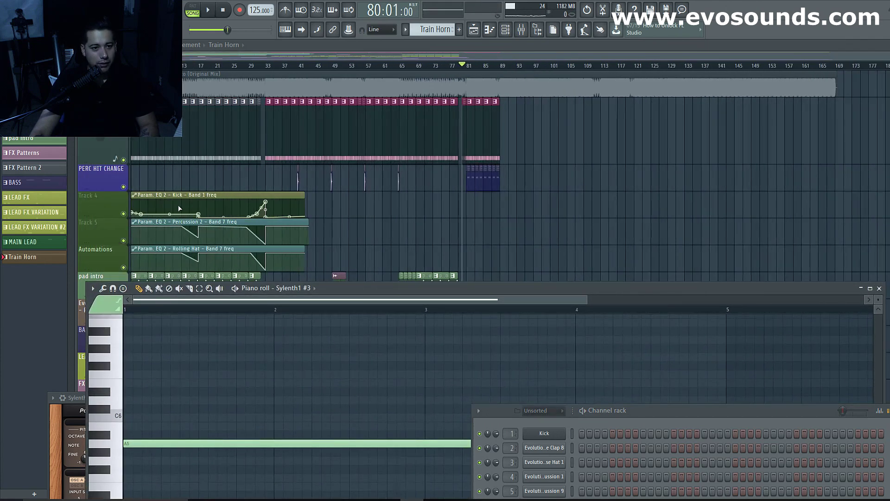
{"action": "right_click", "coordinate": [92, 195]}
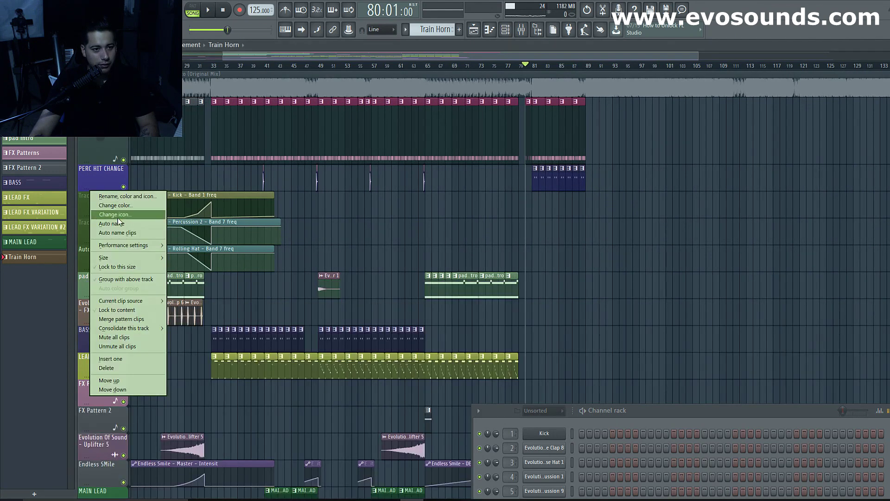
{"action": "left_click", "coordinate": [120, 233]}
{"action": "right_click", "coordinate": [103, 231]}
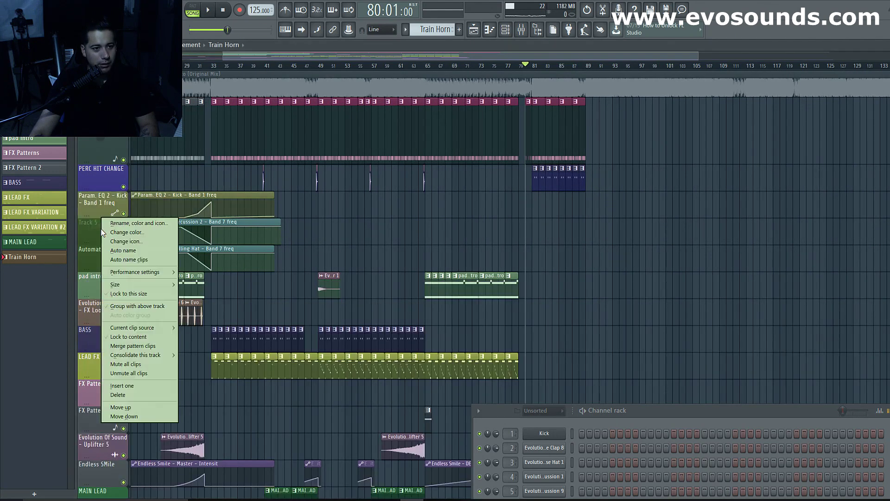
{"action": "left_click", "coordinate": [115, 251]}
Step: Insert an empty track above PERC HIT CHANGE and place a Train Horn clip on it at bar 81, shortened to two bars
{"action": "right_click", "coordinate": [94, 177]}
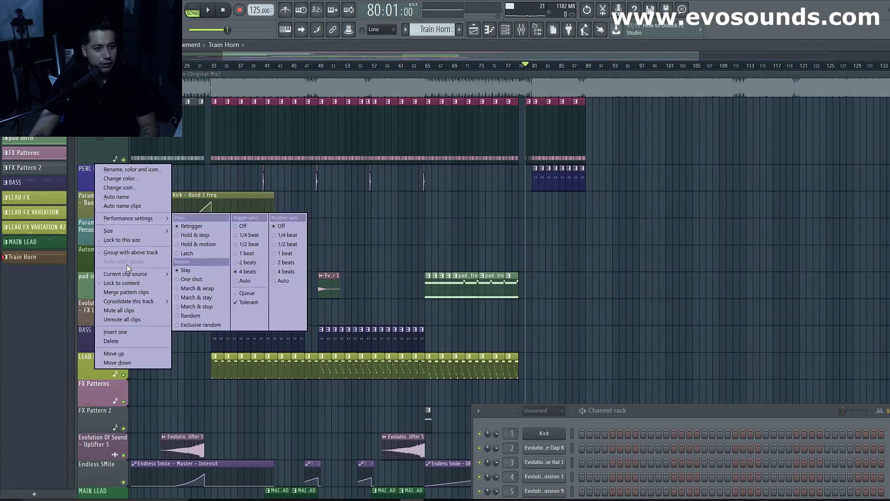
{"action": "left_click", "coordinate": [134, 331]}
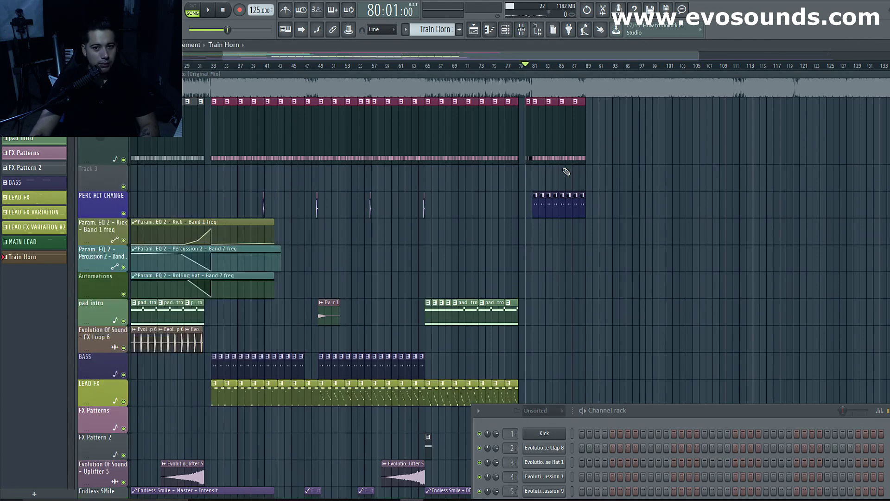
{"action": "left_click", "coordinate": [538, 176]}
{"action": "key", "text": "space"}
{"action": "scroll", "coordinate": [541, 176], "scroll_direction": "up", "scroll_amount": 4}
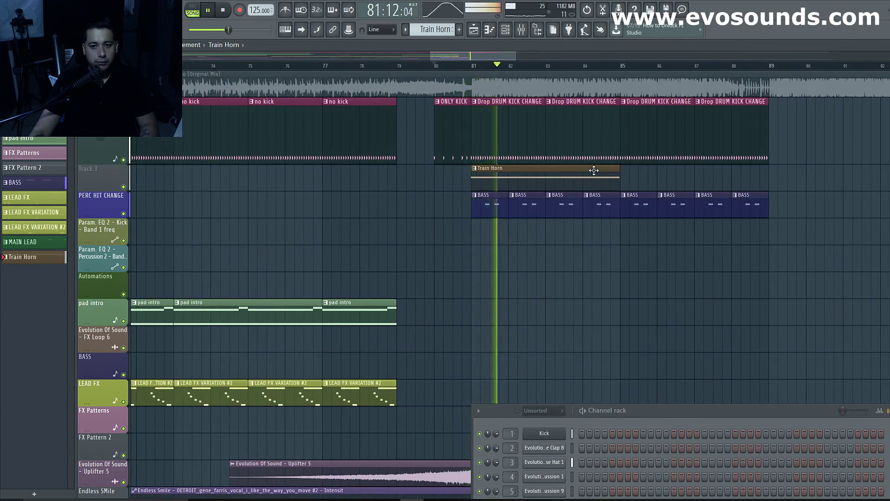
{"action": "left_click_drag", "start_coordinate": [616, 168], "coordinate": [545, 169]}
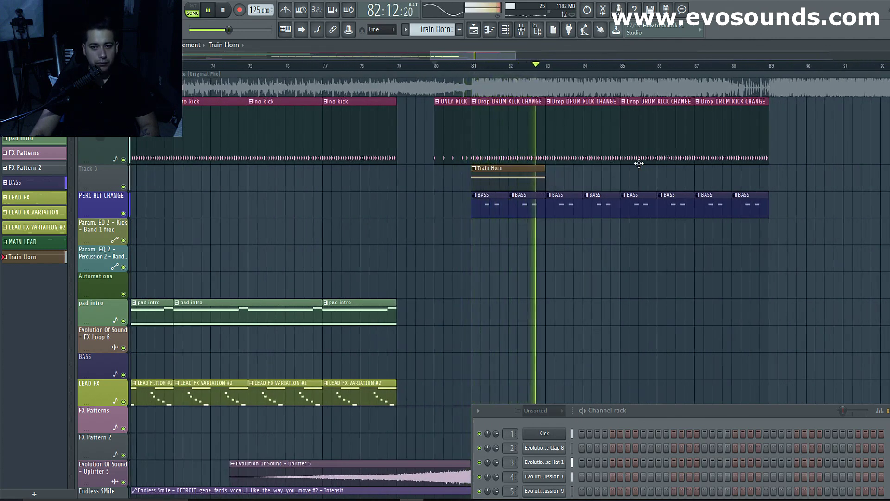
{"action": "key", "text": "space"}
Step: Open Sylenth1 #3 and step through its presets to 016: BA - Chili Baguette while playing from bar 80
{"action": "left_click_drag", "start_coordinate": [499, 415], "coordinate": [353, 196]}
{"action": "left_click", "coordinate": [411, 402]}
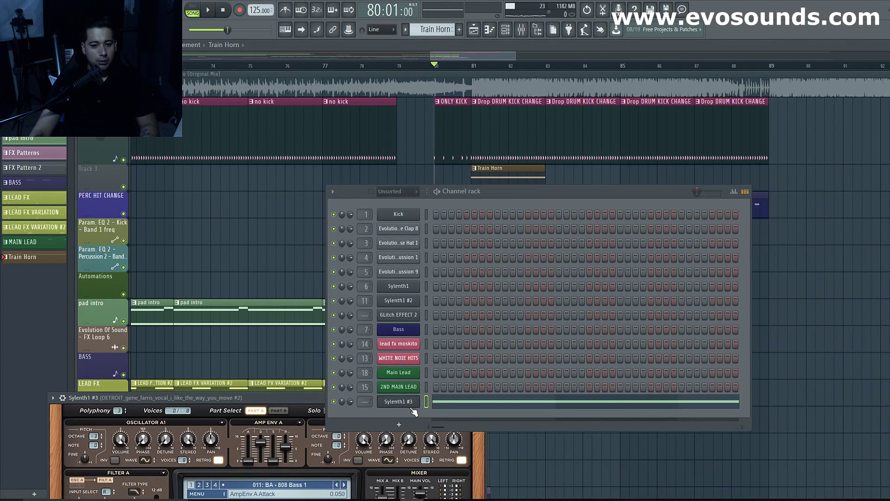
{"action": "left_click_drag", "start_coordinate": [223, 398], "coordinate": [162, 103]}
{"action": "left_click", "coordinate": [285, 189]}
{"action": "left_click", "coordinate": [286, 190]}
{"action": "key", "text": "space"}
{"action": "left_click", "coordinate": [286, 190]}
{"action": "left_click", "coordinate": [286, 189]}
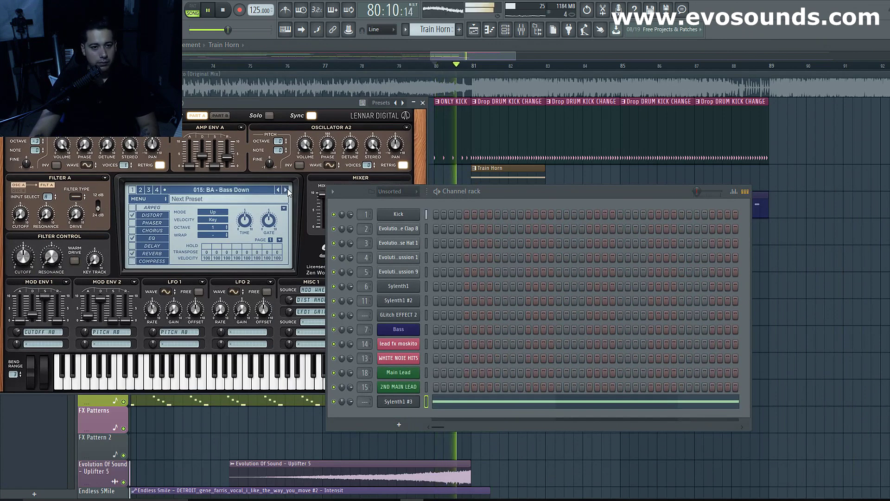
{"action": "left_click", "coordinate": [287, 188]}
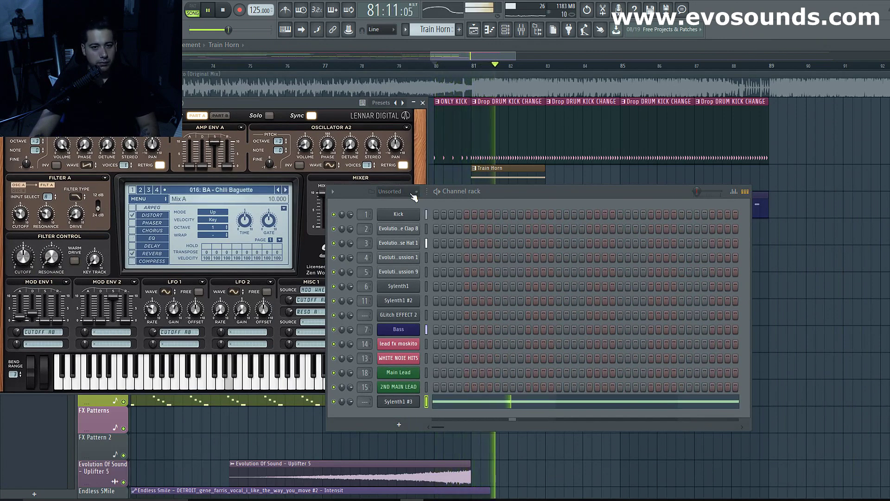
{"action": "left_click_drag", "start_coordinate": [491, 197], "coordinate": [743, 349]}
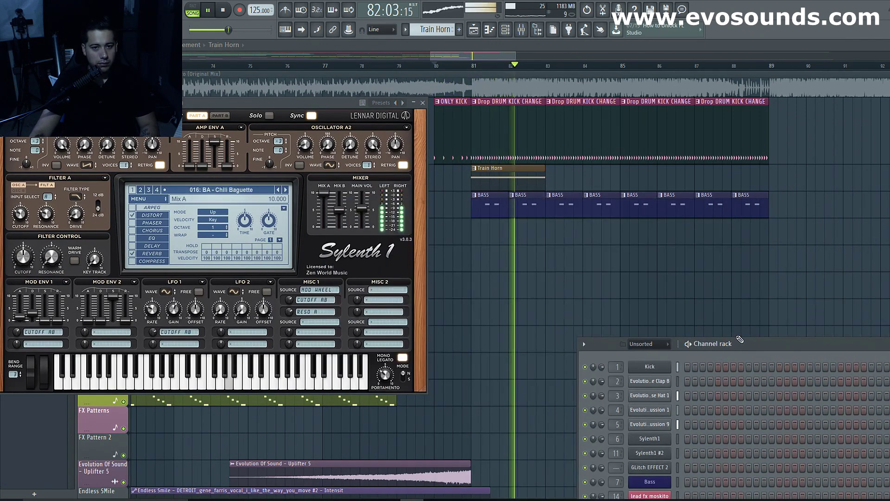
Step: Advance the Sylenth1 #3 preset to 018: BA - Crowd Control Break, auditioning each sound from bar 80
{"action": "key", "text": "space"}
{"action": "left_click", "coordinate": [285, 191]}
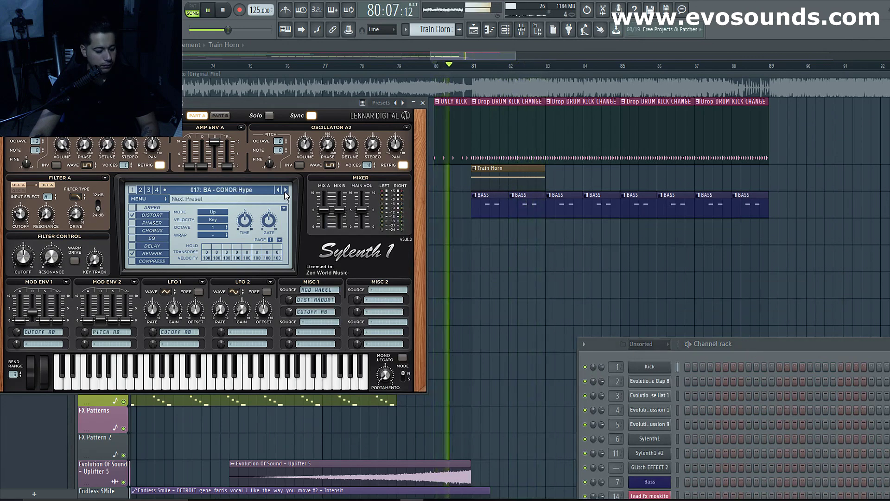
{"action": "left_click", "coordinate": [286, 190]}
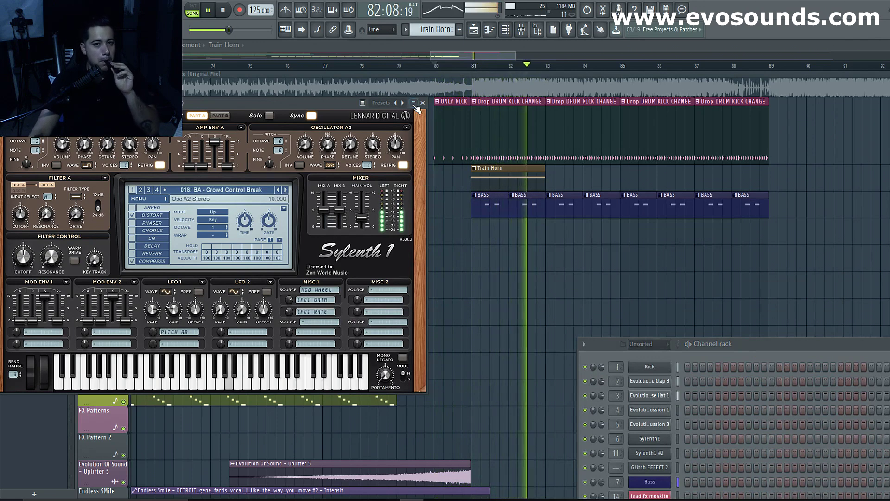
{"action": "key", "text": "space"}
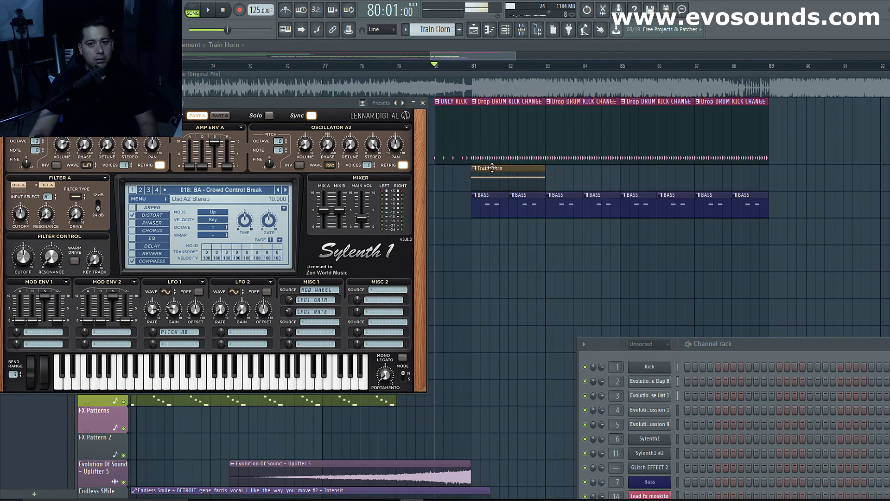
Step: In the Train Horn pattern, replace the A5 note with an A4 note and shorten it to two bars
{"action": "double_click", "coordinate": [493, 168]}
{"action": "key", "text": "space"}
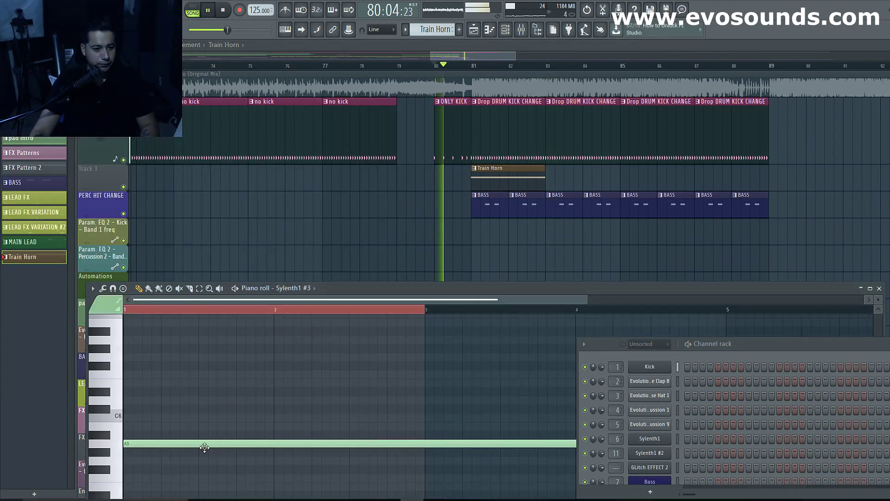
{"action": "right_click", "coordinate": [202, 443]}
{"action": "scroll", "coordinate": [201, 447], "scroll_direction": "down", "scroll_amount": 6}
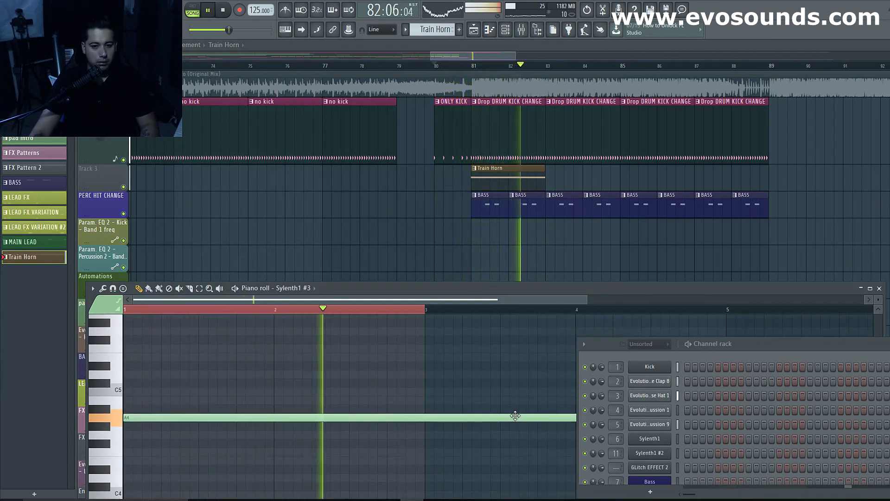
{"action": "key", "text": "space"}
{"action": "left_click_drag", "start_coordinate": [747, 347], "coordinate": [832, 441]}
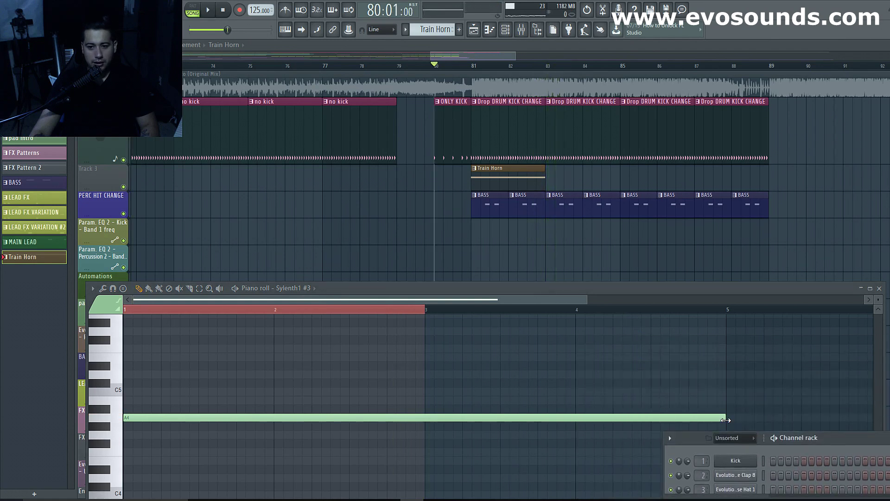
{"action": "left_click_drag", "start_coordinate": [726, 419], "coordinate": [524, 418]}
{"action": "key", "text": "space"}
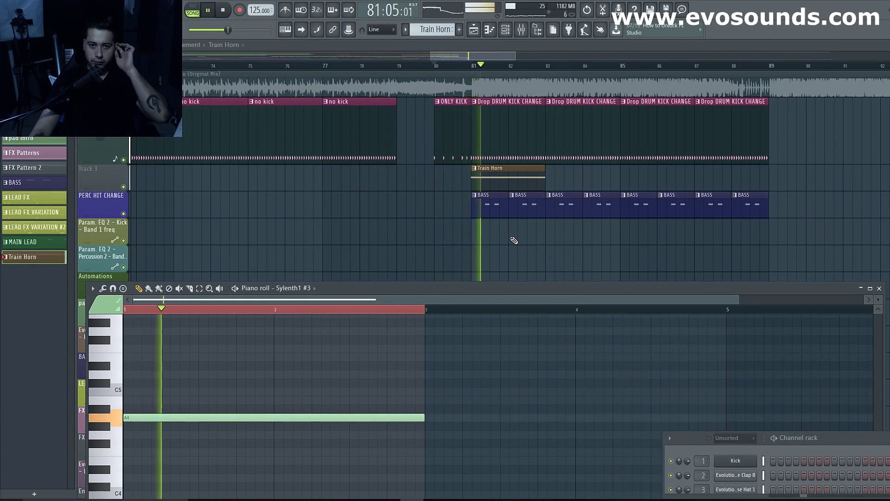
Step: Place an Evolution Of Sound - Downlifter 8 clip on its own track at bar 81 and listen from bar 80
{"action": "scroll", "coordinate": [502, 179], "scroll_direction": "down", "scroll_amount": 1}
{"action": "scroll", "coordinate": [502, 179], "scroll_direction": "down", "scroll_amount": 11}
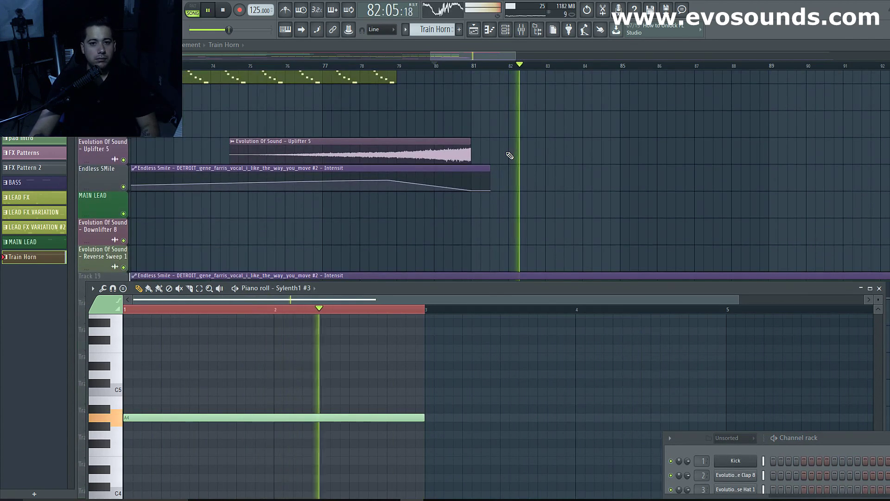
{"action": "scroll", "coordinate": [510, 165], "scroll_direction": "down", "scroll_amount": 5}
{"action": "key", "text": "space"}
{"action": "left_click", "coordinate": [370, 224]}
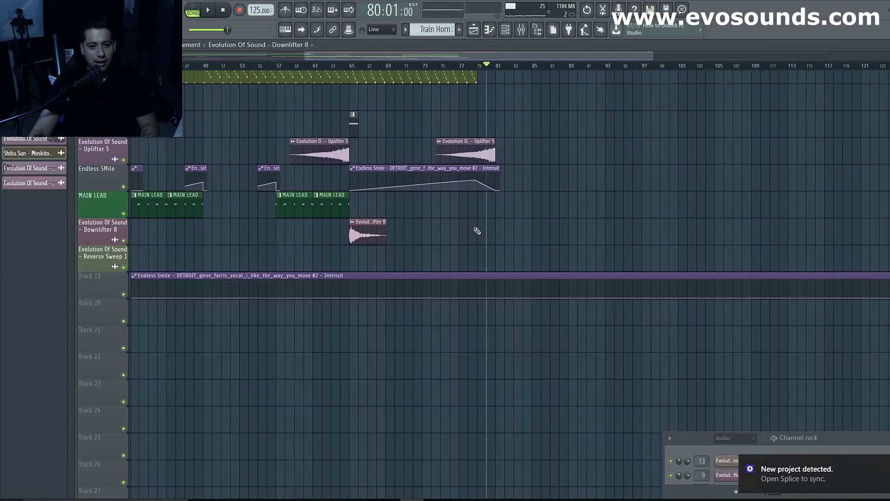
{"action": "key", "text": "space"}
{"action": "scroll", "coordinate": [520, 213], "scroll_direction": "up", "scroll_amount": 6}
{"action": "scroll", "coordinate": [536, 251], "scroll_direction": "up", "scroll_amount": 4}
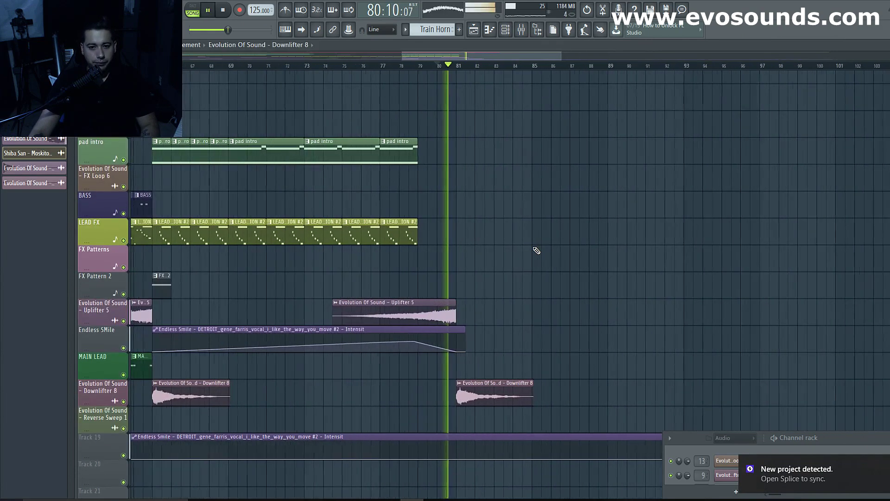
{"action": "scroll", "coordinate": [532, 253], "scroll_direction": "up", "scroll_amount": 6}
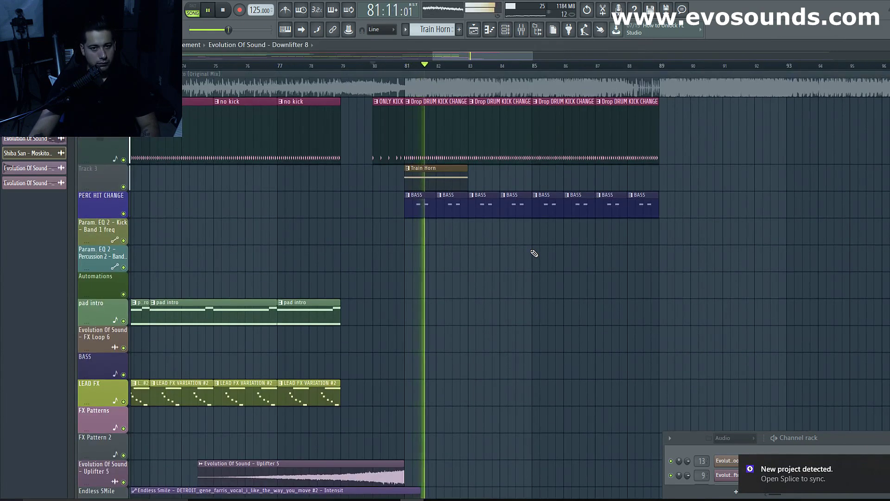
{"action": "scroll", "coordinate": [443, 312], "scroll_direction": "down", "scroll_amount": 8}
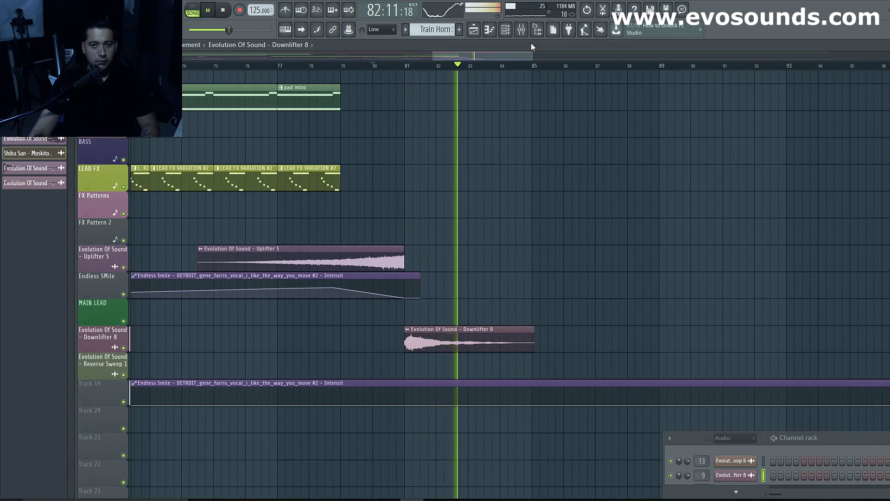
Step: Lower the Downlifter 1 mixer track's level to about -19 dB while playing from bar 80
{"action": "left_click", "coordinate": [521, 30]}
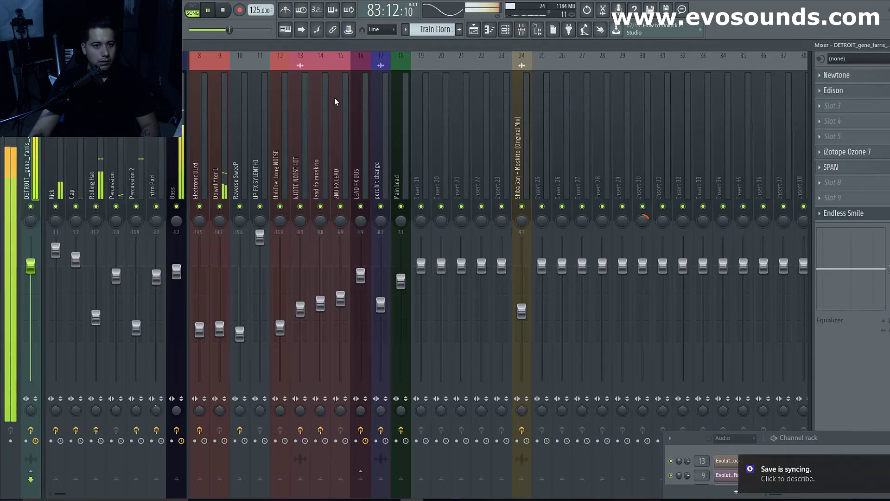
{"action": "key", "text": "space"}
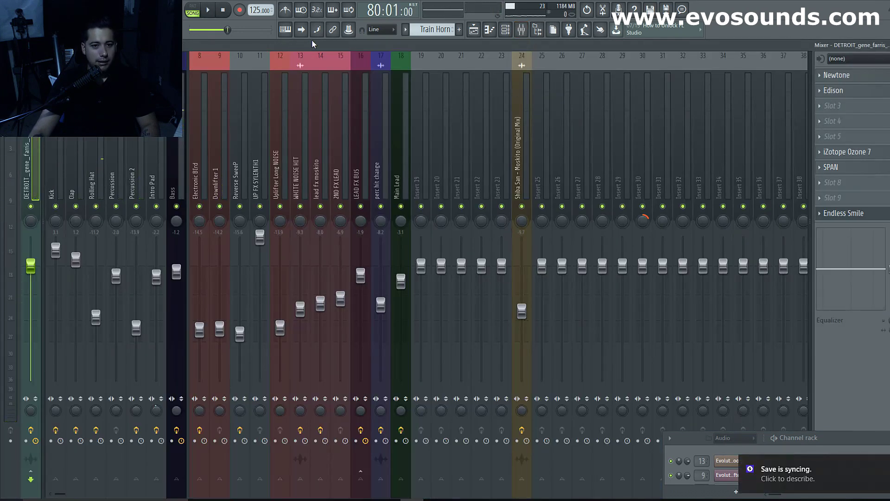
{"action": "key", "text": "space"}
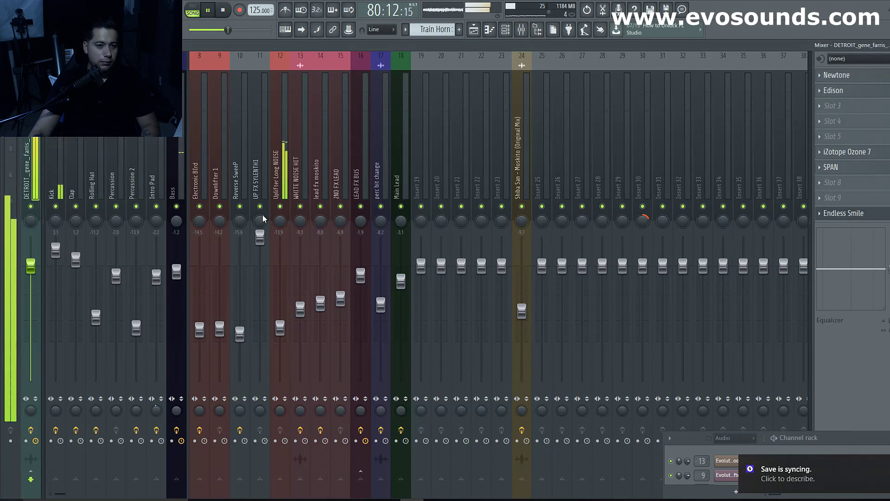
{"action": "left_click_drag", "start_coordinate": [219, 329], "coordinate": [220, 343]}
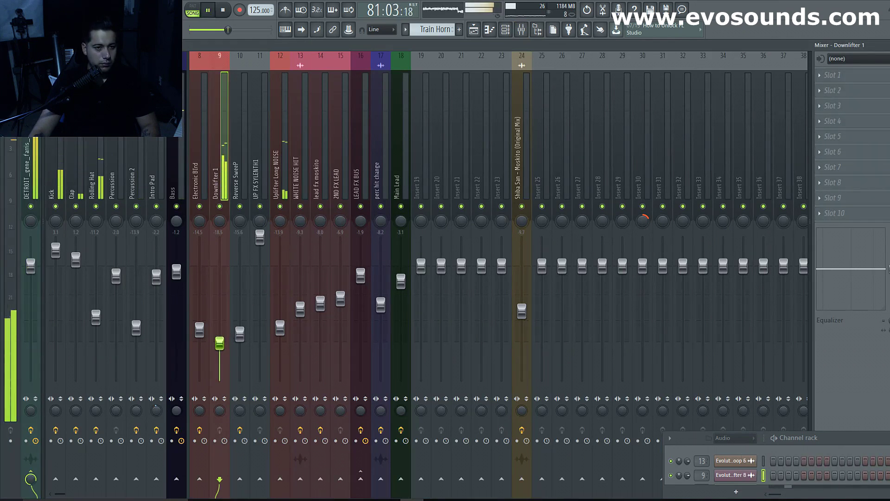
{"action": "left_click_drag", "start_coordinate": [219, 344], "coordinate": [219, 345]}
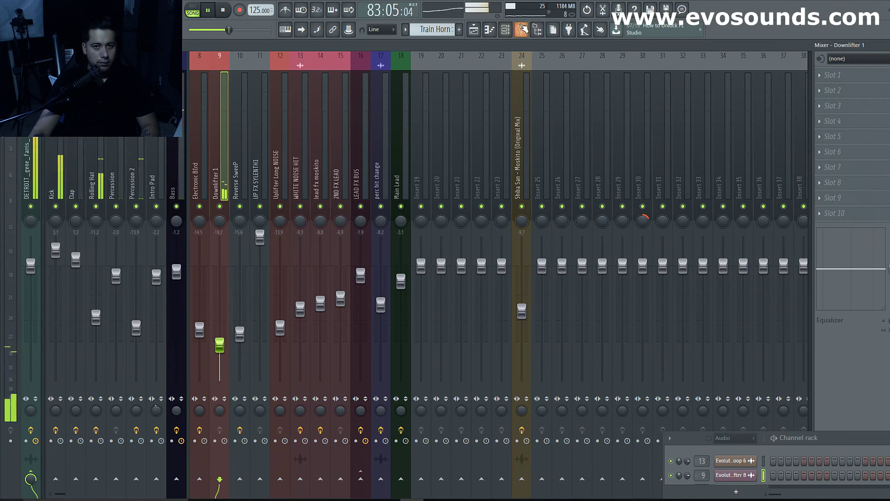
{"action": "key", "text": "space"}
Step: Delete the Downlifter 8 clip at bar 81 from the playlist and listen to the drop again
{"action": "left_click", "coordinate": [478, 30]}
{"action": "right_click", "coordinate": [432, 330]}
{"action": "key", "text": "space"}
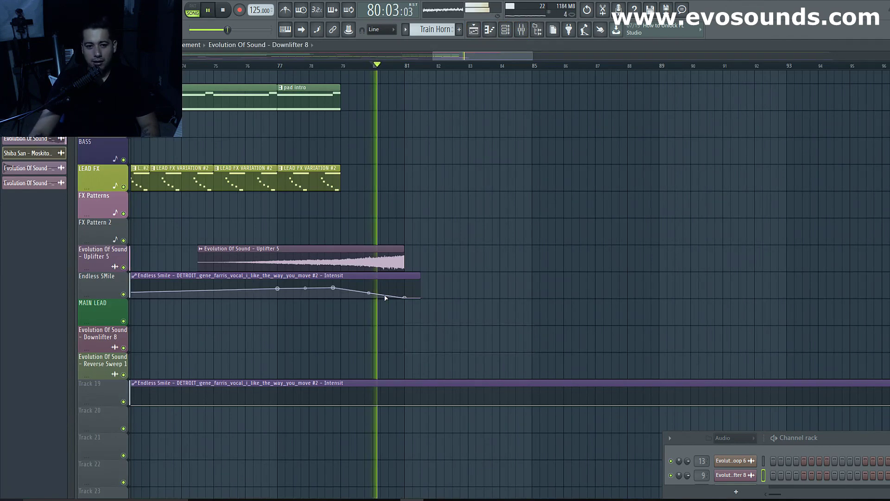
{"action": "scroll", "coordinate": [404, 285], "scroll_direction": "up", "scroll_amount": 5}
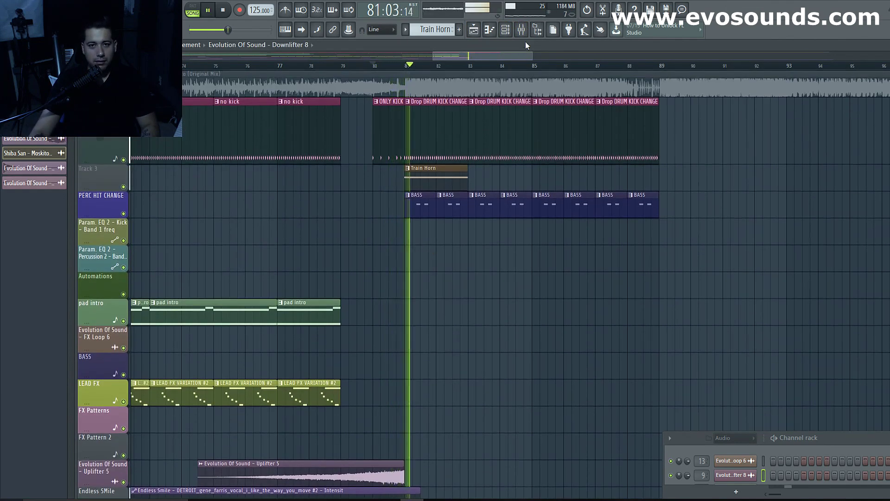
{"action": "key", "text": "space"}
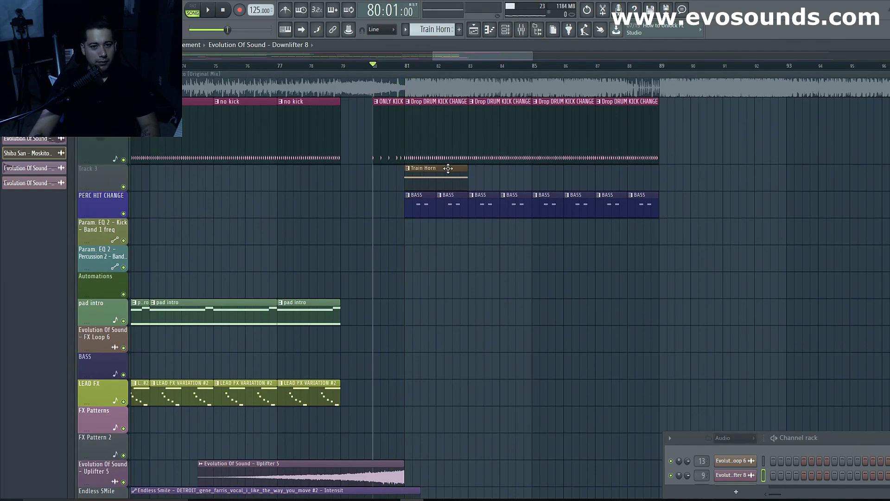
{"action": "left_click", "coordinate": [448, 168]}
{"action": "left_click", "coordinate": [522, 32]}
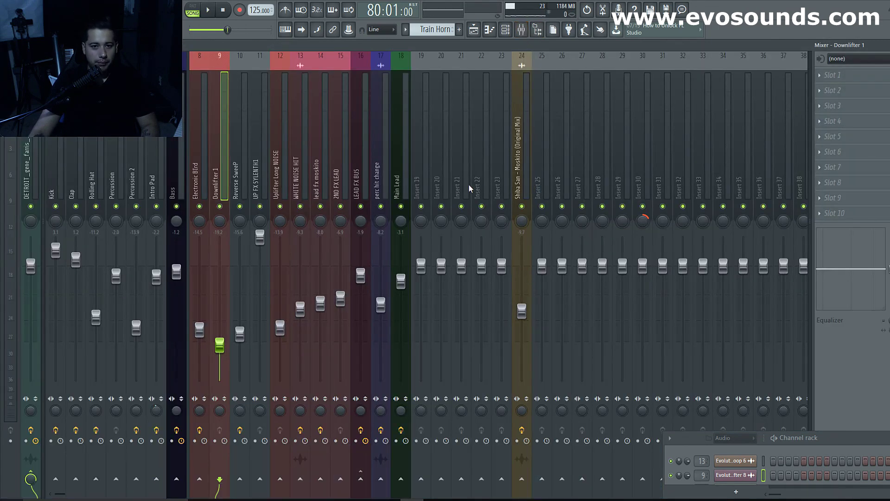
{"action": "left_click", "coordinate": [427, 182]}
{"action": "key", "text": "ctrl+l"}
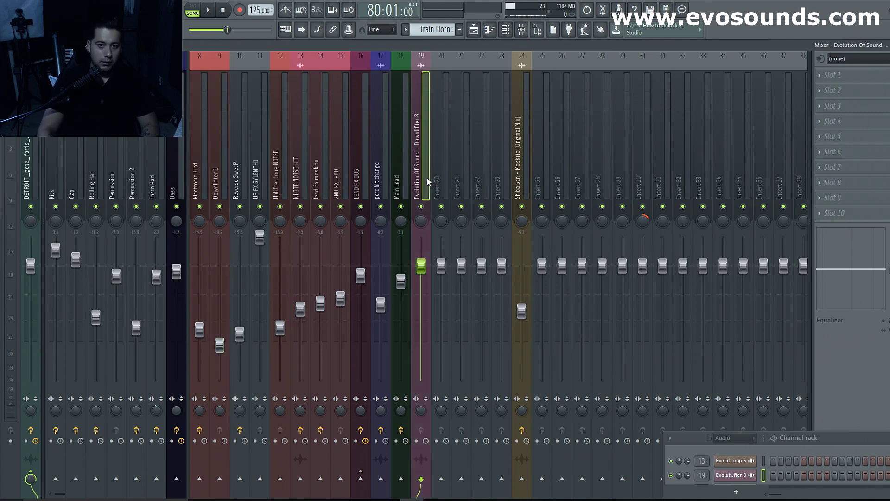
{"action": "right_click", "coordinate": [428, 182]}
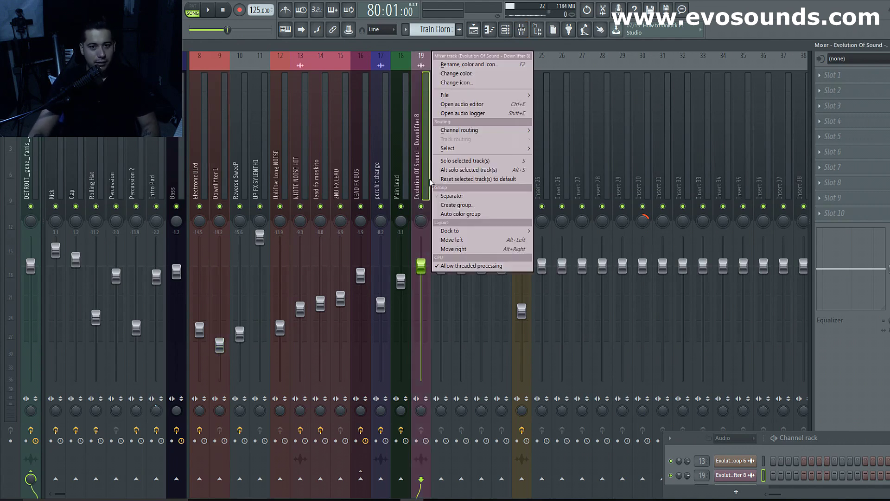
{"action": "left_click", "coordinate": [466, 180]}
{"action": "left_click", "coordinate": [540, 284]}
Step: Show all channels, rename the Sylenth1 #3 channel as Train Horn and route it to mixer insert 19
{"action": "left_click", "coordinate": [480, 202]}
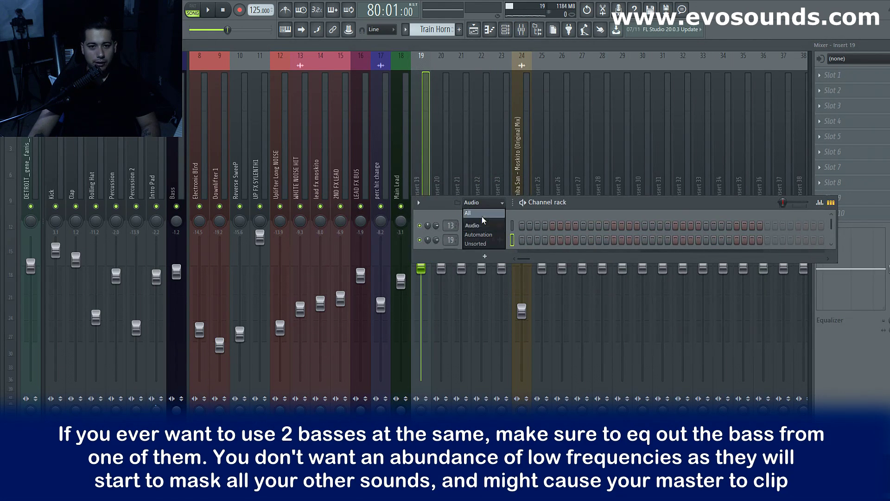
{"action": "left_click", "coordinate": [480, 216]}
{"action": "scroll", "coordinate": [504, 394], "scroll_direction": "down", "scroll_amount": 10}
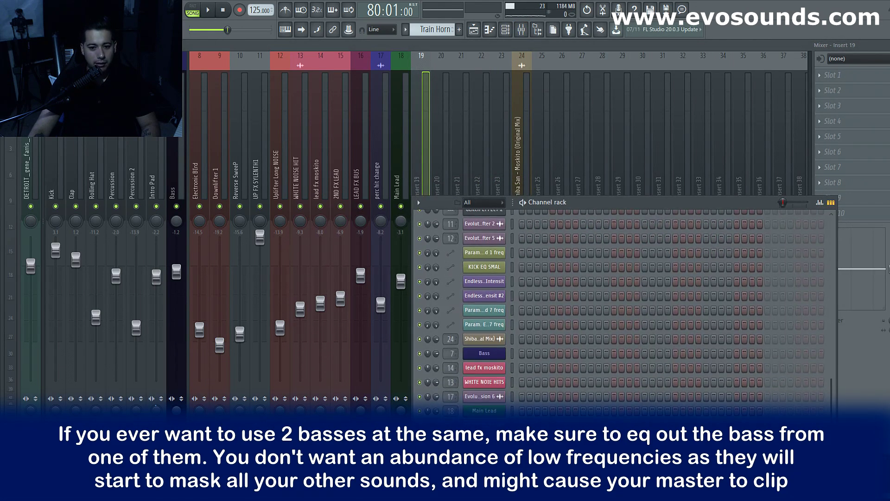
{"action": "right_click", "coordinate": [485, 439]}
{"action": "left_click", "coordinate": [552, 403]}
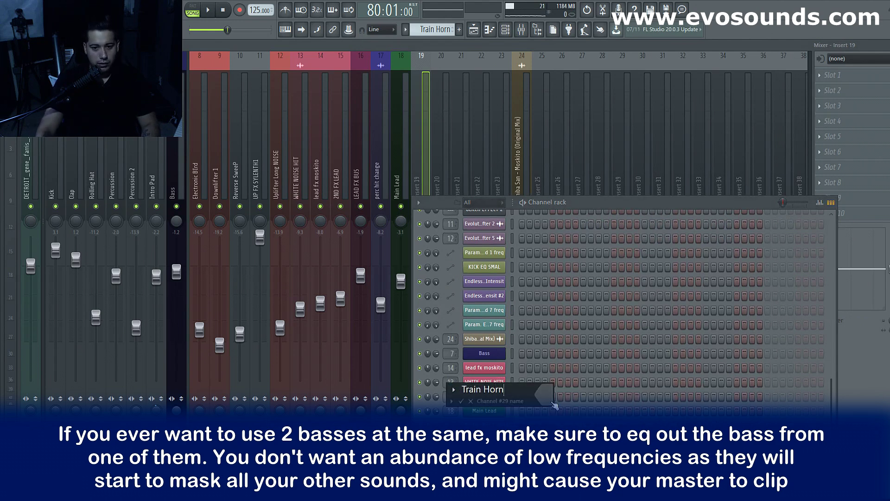
{"action": "type", "text": "Train Horn"}
{"action": "key", "text": "Return"}
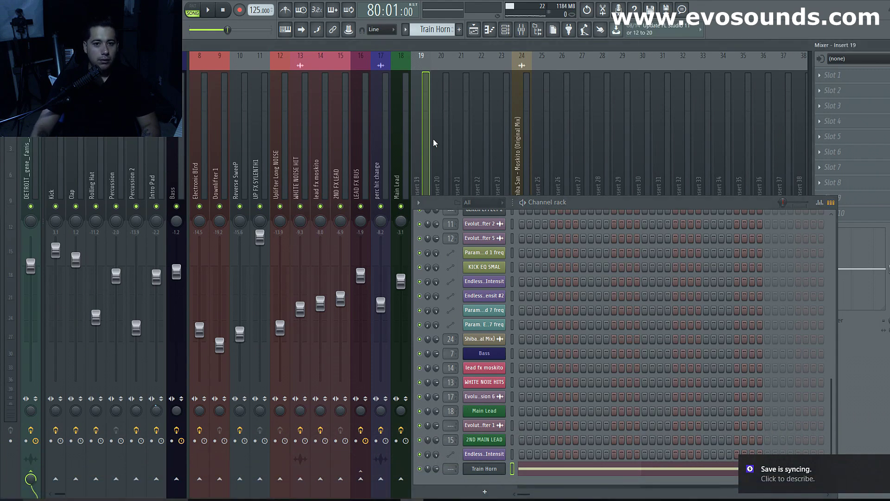
{"action": "key", "text": "ctrl+l"}
{"action": "left_click_drag", "start_coordinate": [435, 209], "coordinate": [296, 277]}
Step: Load Fruity Parametric EQ 2 in slot 1 of the Train Horn mixer track and make band 1 a high-pass filter
{"action": "left_click", "coordinate": [820, 75]}
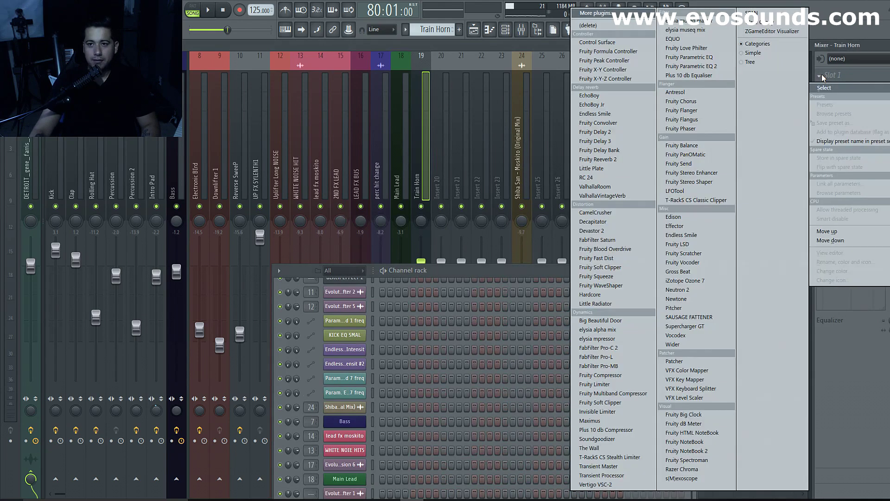
{"action": "left_click", "coordinate": [705, 66]}
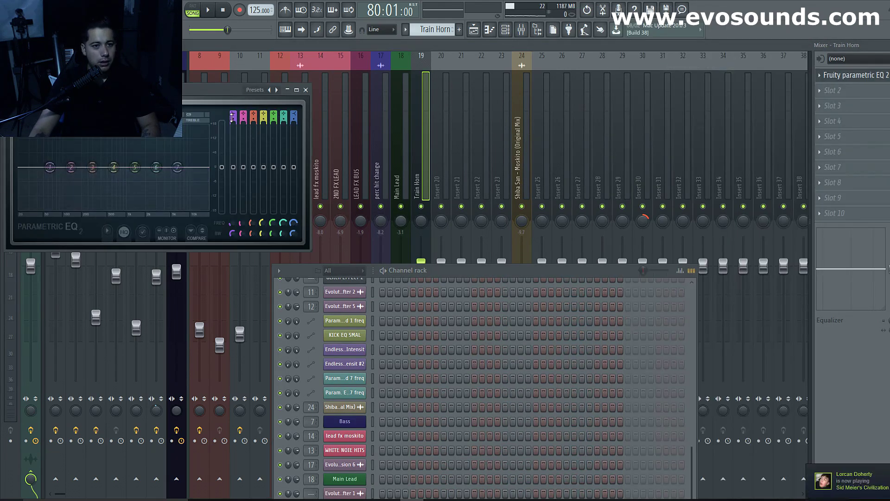
{"action": "left_click_drag", "start_coordinate": [179, 91], "coordinate": [545, 115]}
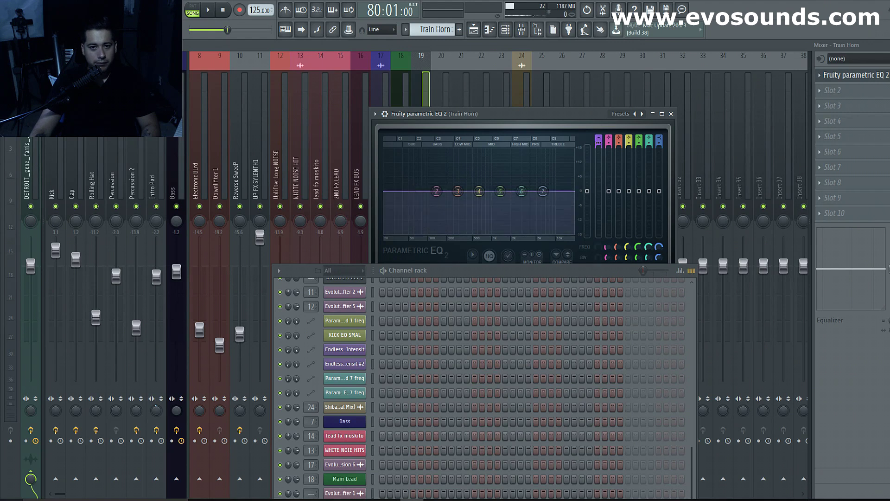
{"action": "left_click", "coordinate": [509, 211]}
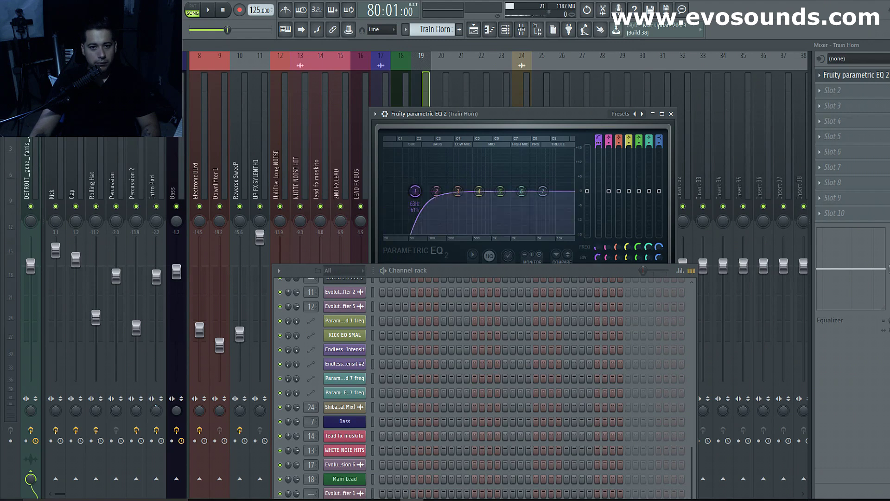
Step: Raise the Train Horn EQ's high-pass cutoff to about 95 Hz and shift bands 2, 3 and 4 lower in frequency
{"action": "key", "text": "space"}
{"action": "left_click_drag", "start_coordinate": [415, 192], "coordinate": [467, 183]}
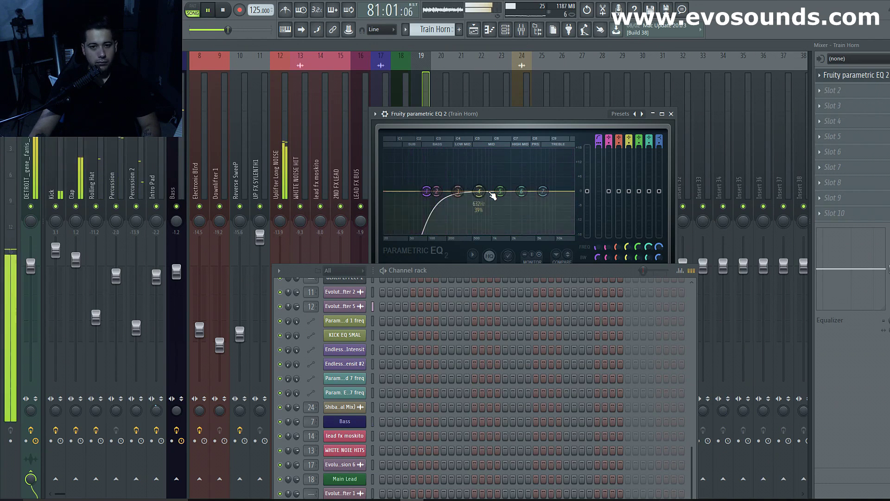
{"action": "key", "text": "space"}
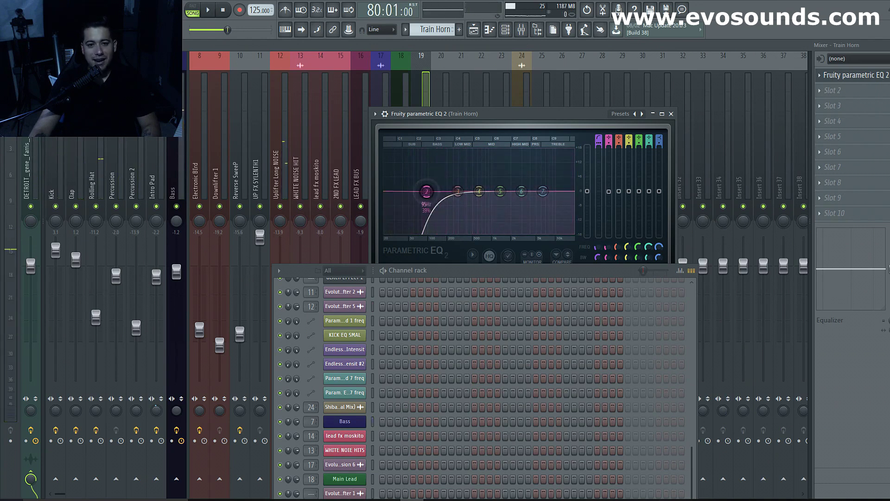
{"action": "left_click_drag", "start_coordinate": [458, 192], "coordinate": [443, 191]}
{"action": "key", "text": "space"}
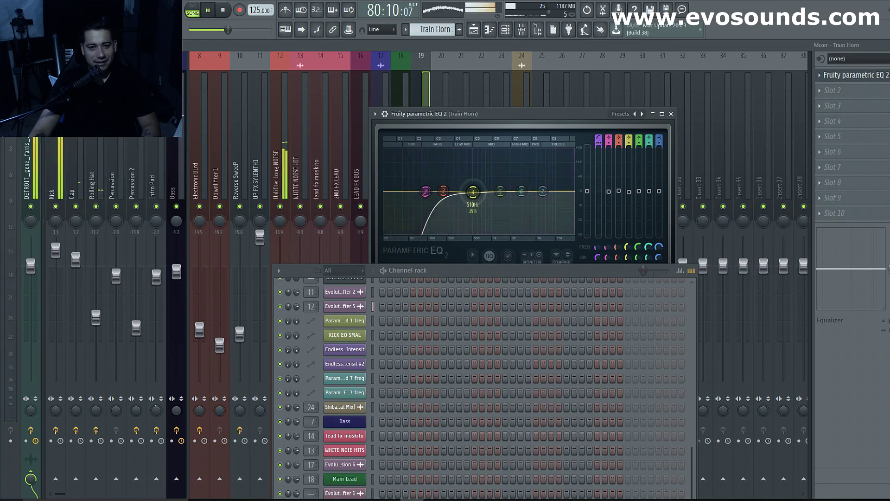
Step: Raise the Train Horn mixer track's level to 2.5 dB
{"action": "left_click_drag", "start_coordinate": [440, 117], "coordinate": [657, 180]}
{"action": "left_click_drag", "start_coordinate": [411, 271], "coordinate": [421, 252]}
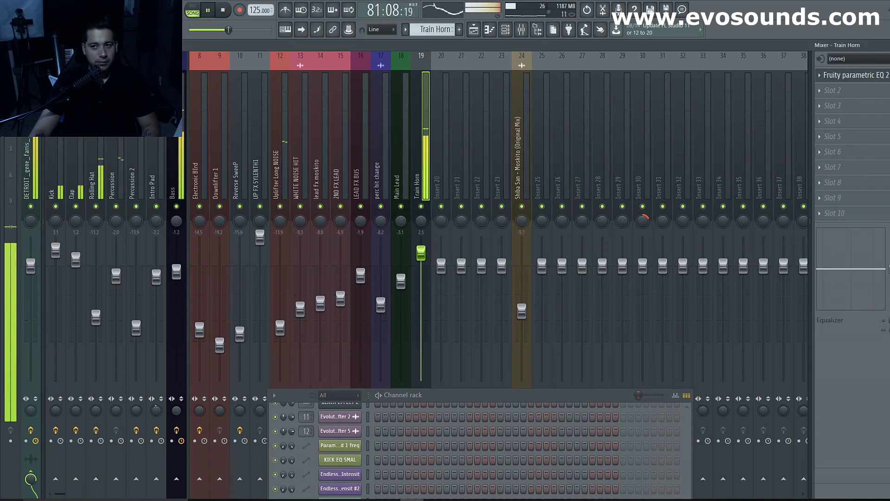
Step: Try the Train Horn pattern's A4 note one octave higher and compare both octaves against the drop in playback
{"action": "key", "text": "space"}
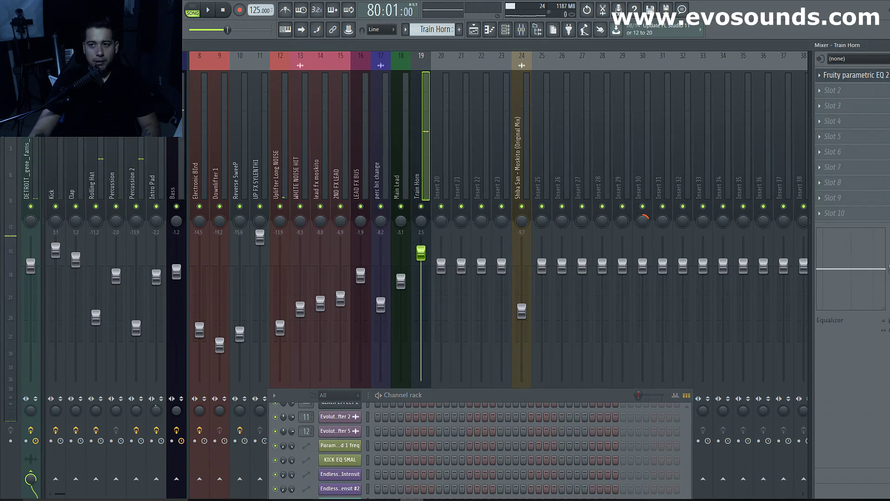
{"action": "key", "text": "F9"}
{"action": "double_click", "coordinate": [435, 169]}
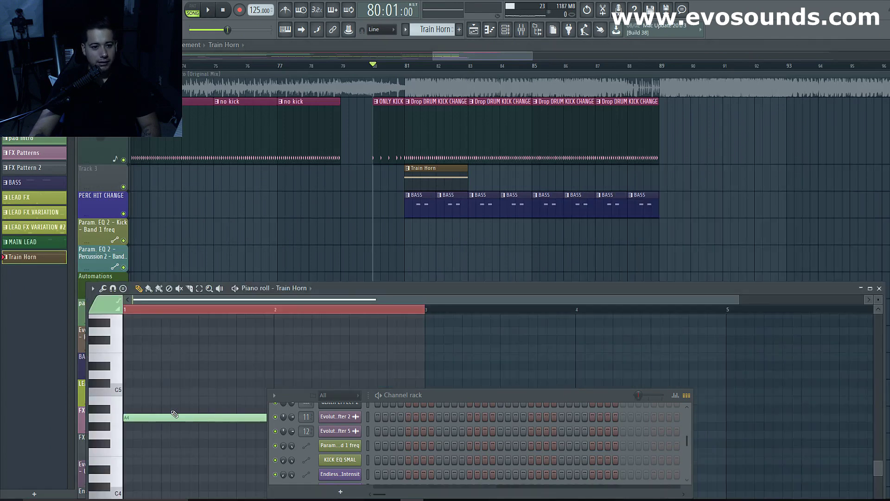
{"action": "key", "text": "ctrl+Up"}
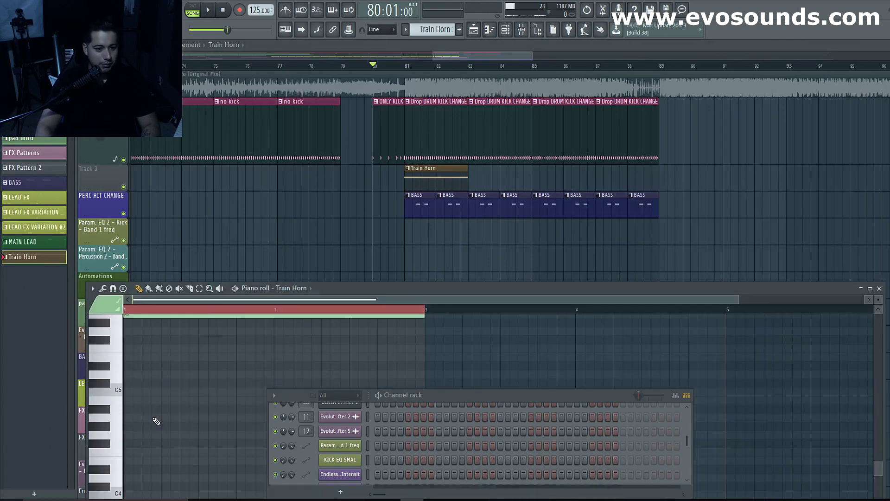
{"action": "key", "text": "space"}
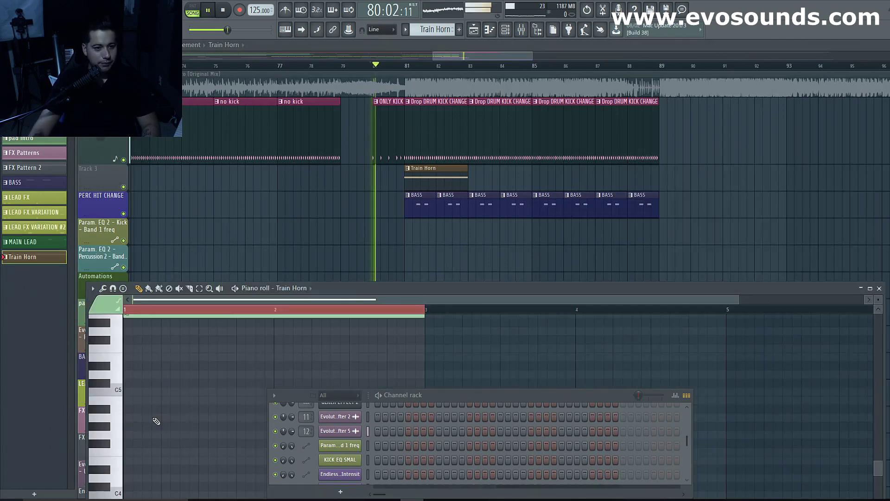
{"action": "scroll", "coordinate": [207, 367], "scroll_direction": "up", "scroll_amount": 2}
{"action": "key", "text": "space"}
{"action": "key", "text": "ctrl+Down"}
{"action": "key", "text": "space"}
{"action": "key", "text": "space"}
Step: Show the mixer and resize it into a compact Wide 2 window that includes the Train Horn track and its effect slots
{"action": "left_click", "coordinate": [522, 31]}
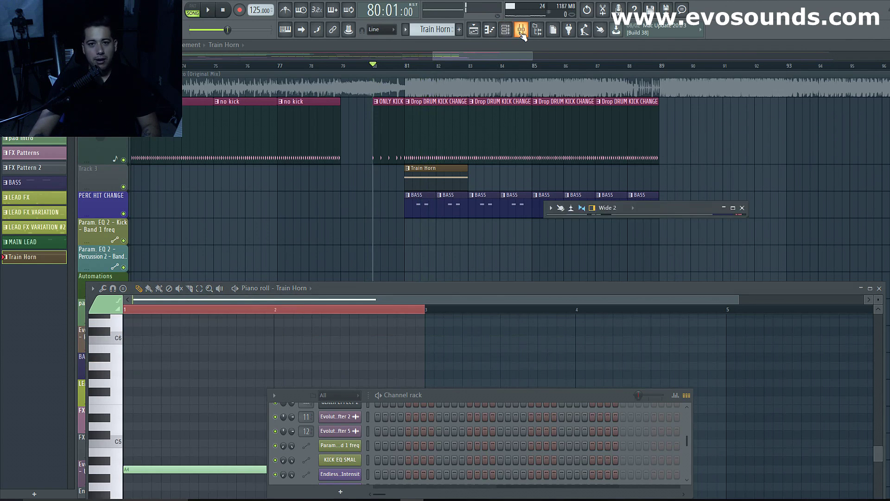
{"action": "left_click", "coordinate": [633, 208]}
{"action": "left_click", "coordinate": [634, 209]}
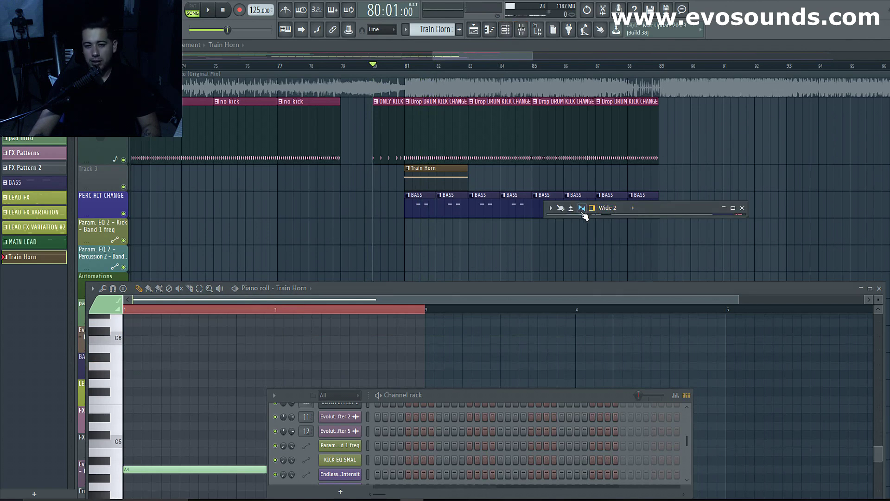
{"action": "left_click_drag", "start_coordinate": [613, 216], "coordinate": [606, 314]}
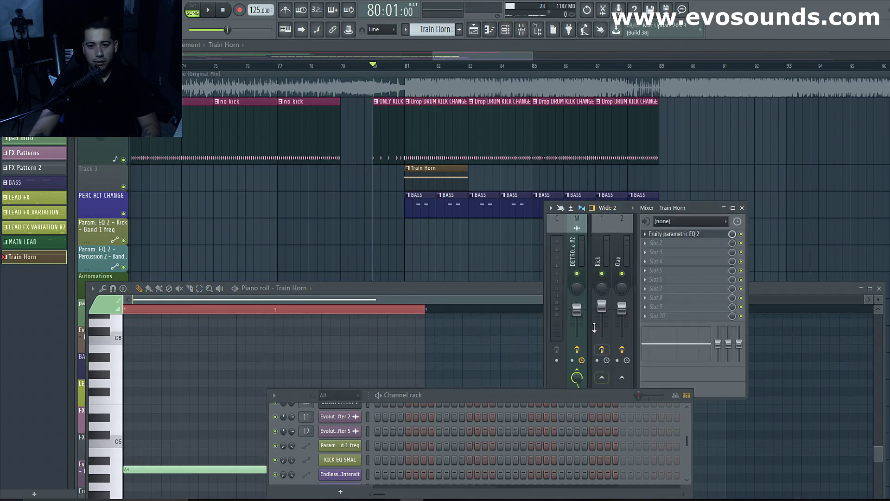
{"action": "left_click_drag", "start_coordinate": [304, 255], "coordinate": [253, 255]}
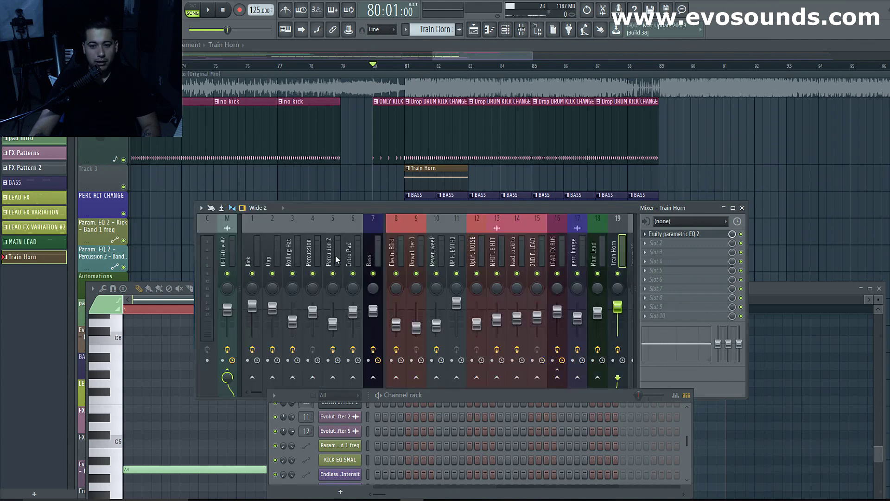
{"action": "left_click_drag", "start_coordinate": [747, 269], "coordinate": [866, 265]}
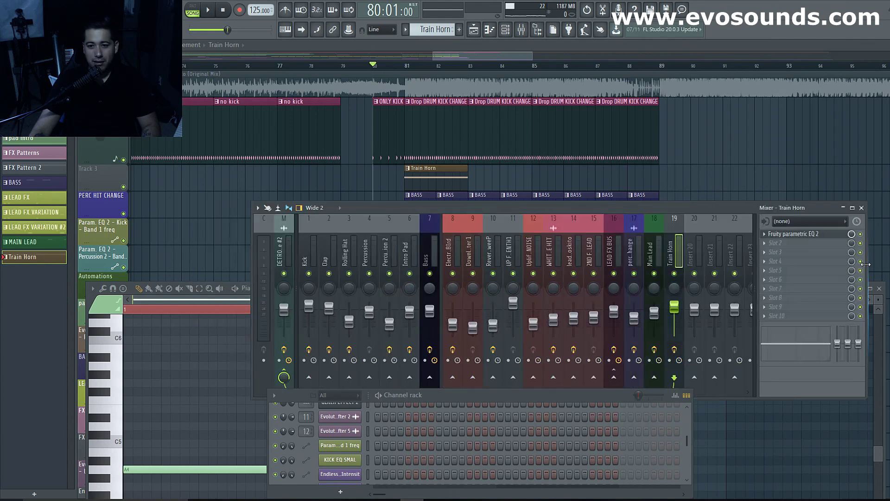
Step: Lower the Train Horn EQ's band 1 high-pass cutoff while playing the start of the drop
{"action": "left_click", "coordinate": [796, 235]}
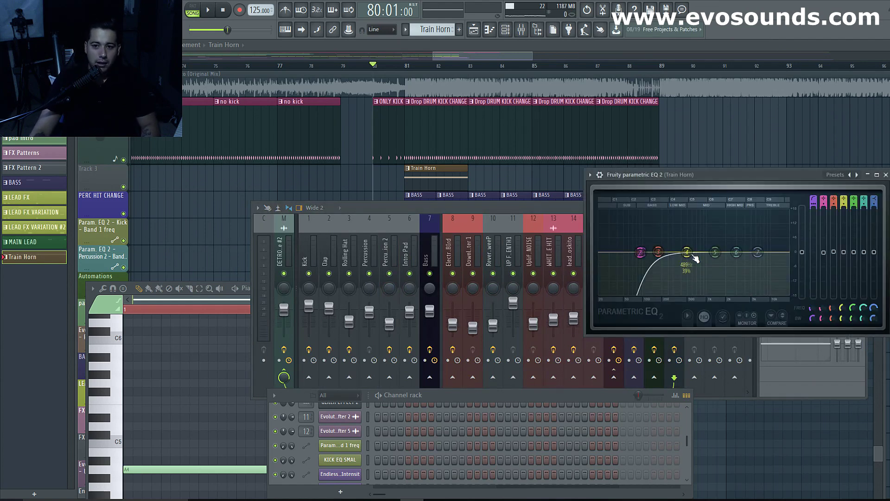
{"action": "key", "text": "space"}
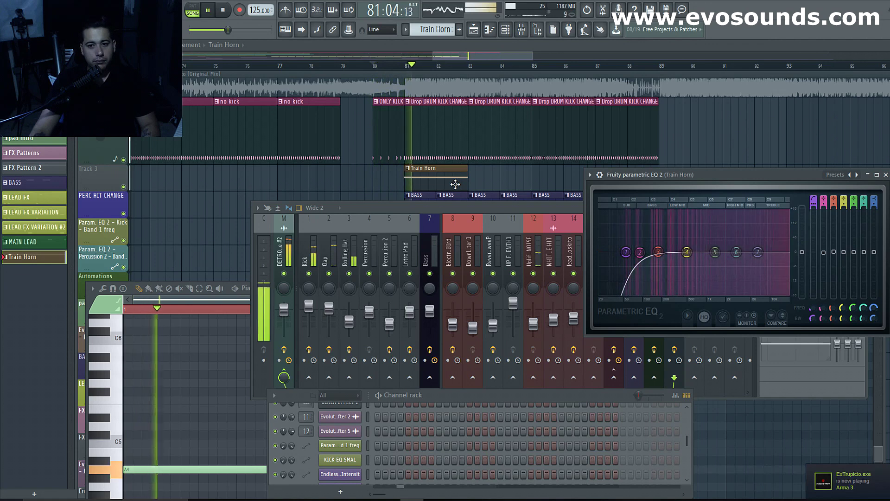
{"action": "left_click_drag", "start_coordinate": [606, 252], "coordinate": [632, 253]}
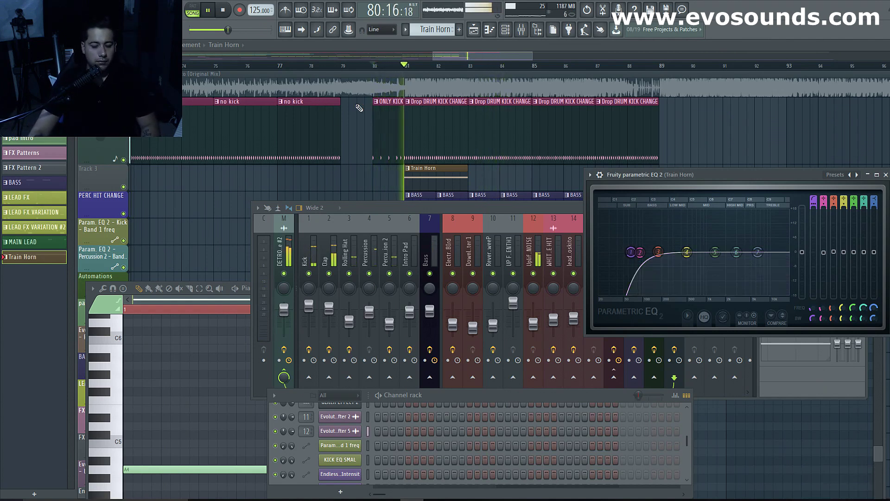
{"action": "key", "text": "space"}
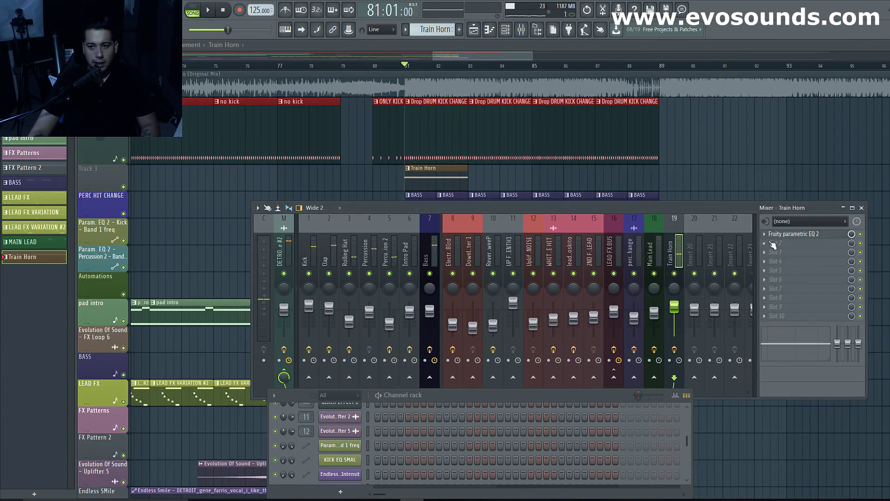
Step: Load LFOTool in slot 2 of the Train Horn mixer track, lower its volume curve's start point to the minimum and play the drop
{"action": "left_click", "coordinate": [771, 244]}
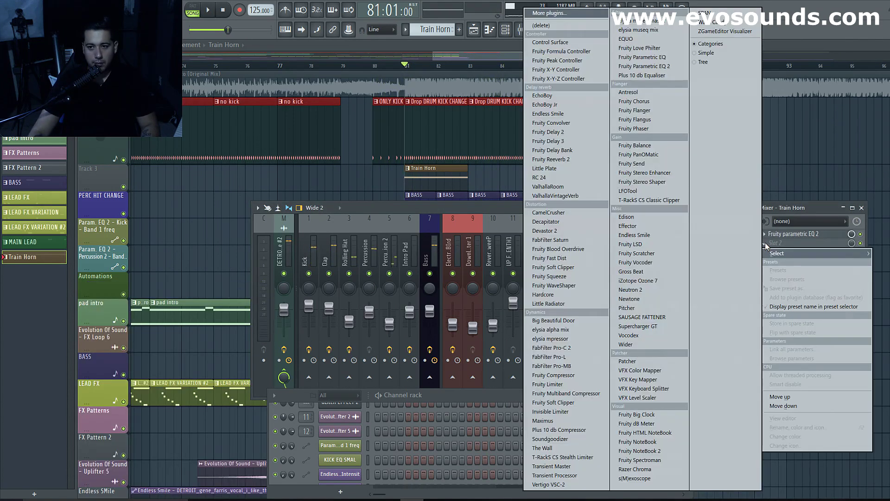
{"action": "left_click", "coordinate": [627, 191]}
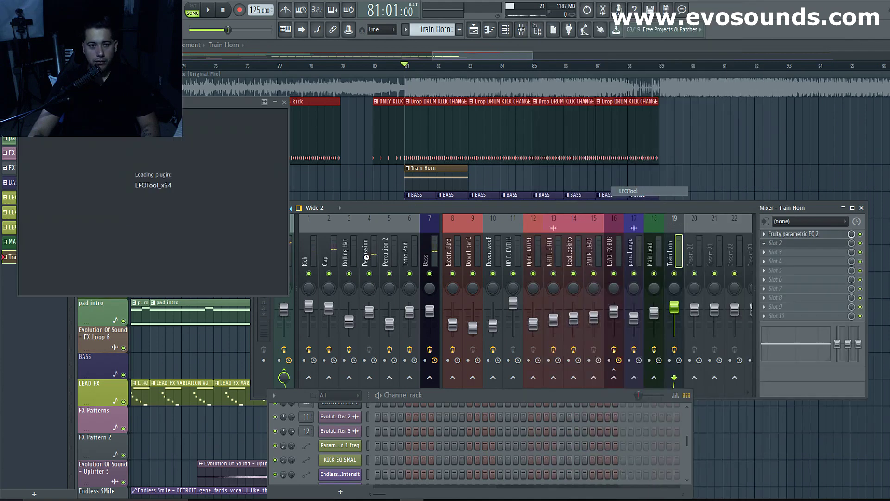
{"action": "left_click_drag", "start_coordinate": [90, 195], "coordinate": [89, 238]}
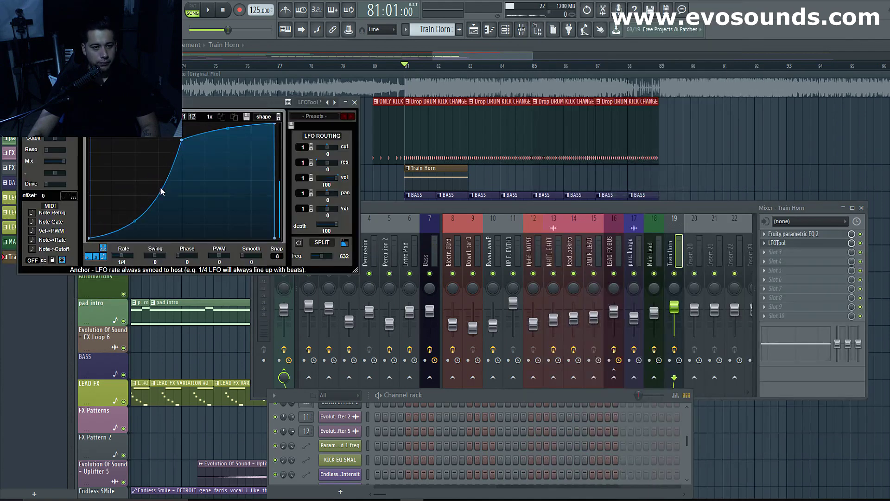
{"action": "left_click", "coordinate": [355, 102]}
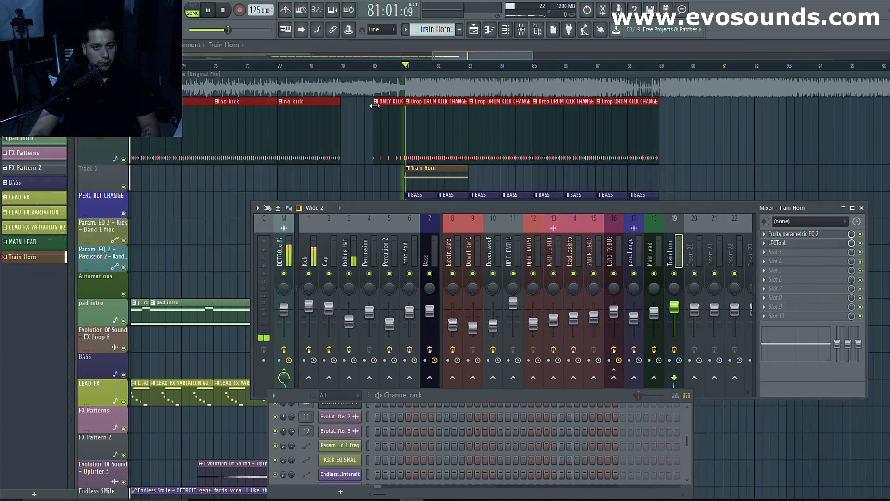
{"action": "key", "text": "space"}
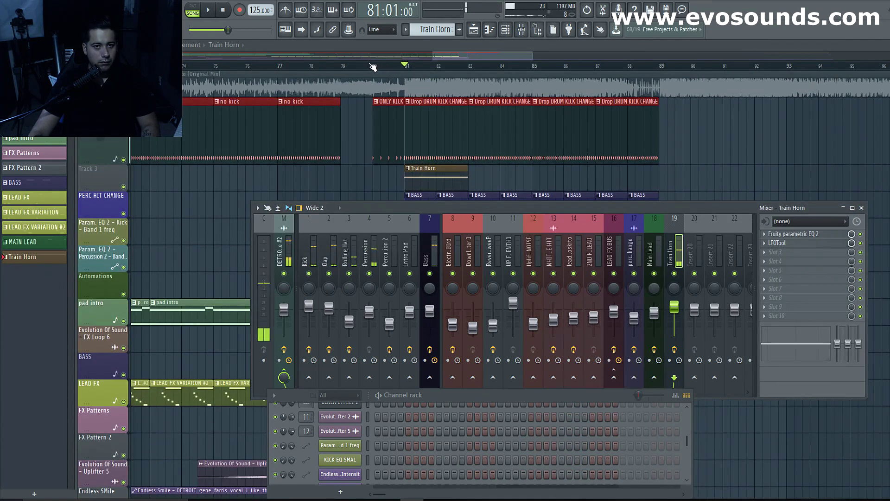
Step: Hide the mixer, play the transition into the drop from just before bar 80 and open the Train Horn pattern's notes
{"action": "key", "text": "F9"}
{"action": "left_click", "coordinate": [370, 66]}
{"action": "scroll", "coordinate": [410, 106], "scroll_direction": "down", "scroll_amount": 4}
{"action": "scroll", "coordinate": [447, 150], "scroll_direction": "up", "scroll_amount": 4}
{"action": "left_click", "coordinate": [444, 170]}
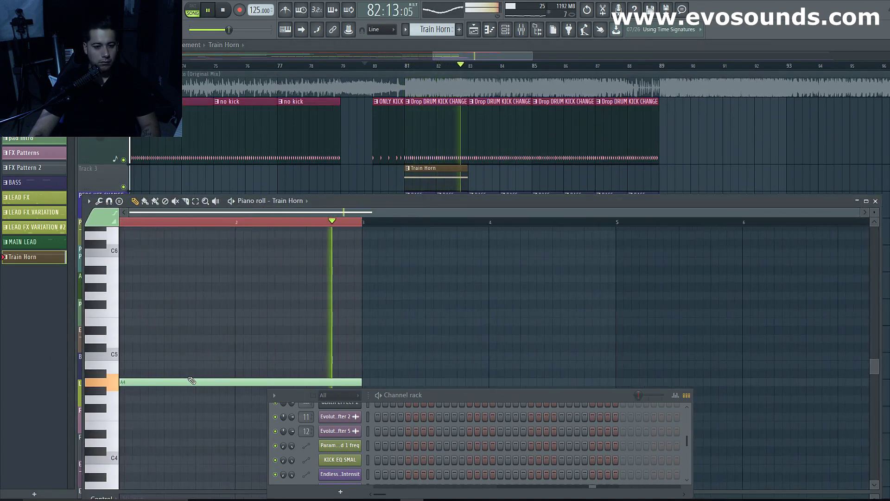
{"action": "key", "text": "space"}
Step: Arrange the channel rack and Train Horn synth windows, load preset 019: BA - Crowd Control Hit D and audition it from bar 81
{"action": "scroll", "coordinate": [463, 440], "scroll_direction": "down", "scroll_amount": 5}
{"action": "left_click_drag", "start_coordinate": [477, 394], "coordinate": [513, 249]}
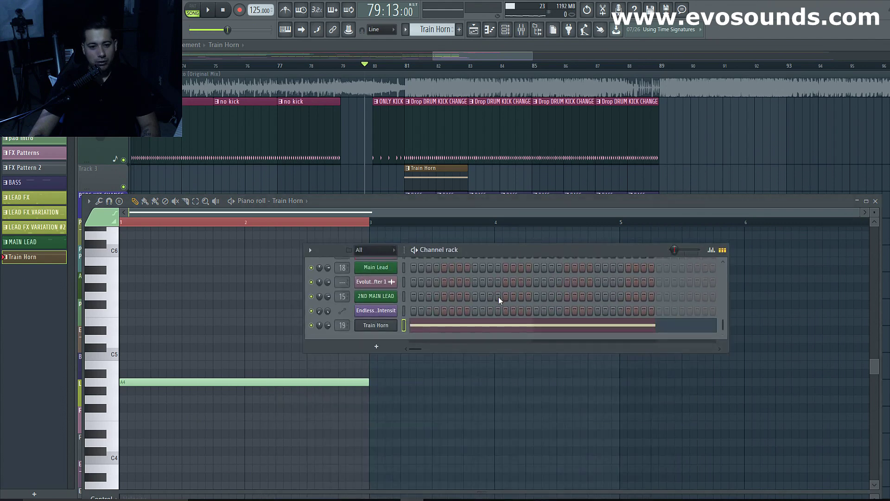
{"action": "left_click", "coordinate": [388, 328]}
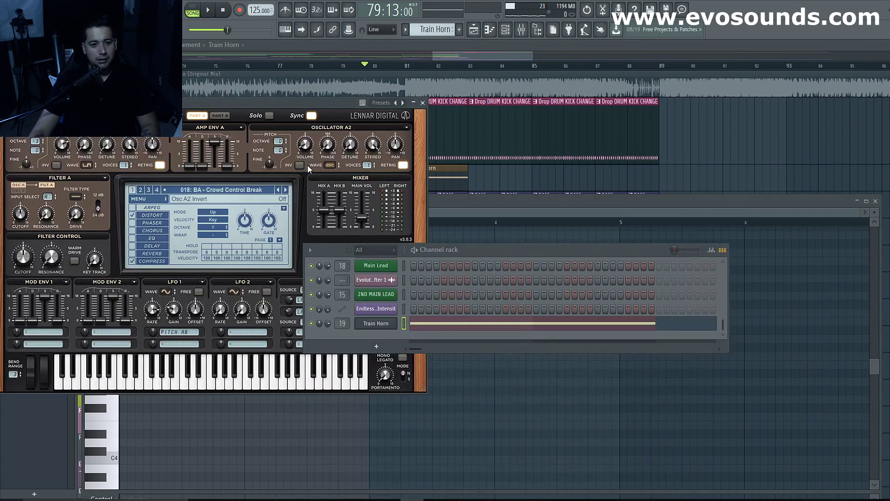
{"action": "left_click_drag", "start_coordinate": [322, 252], "coordinate": [520, 212]}
{"action": "left_click_drag", "start_coordinate": [268, 101], "coordinate": [393, 182]}
{"action": "left_click", "coordinate": [411, 271]}
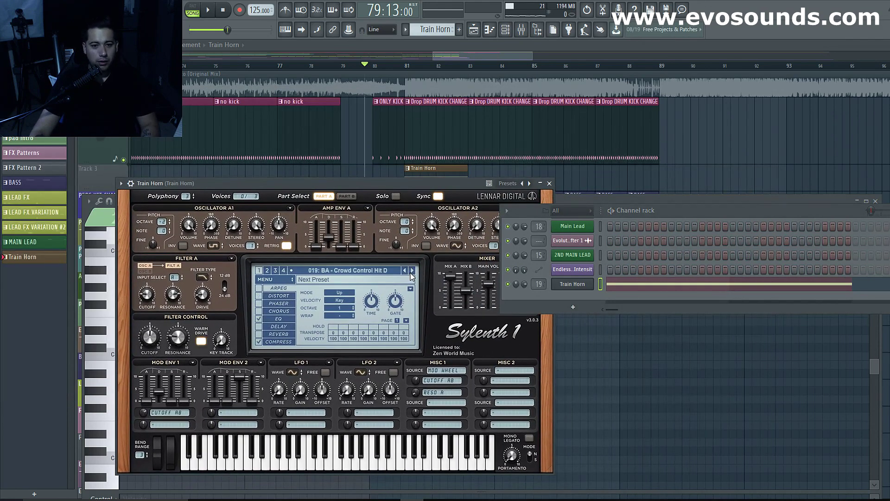
{"action": "left_click", "coordinate": [569, 285]}
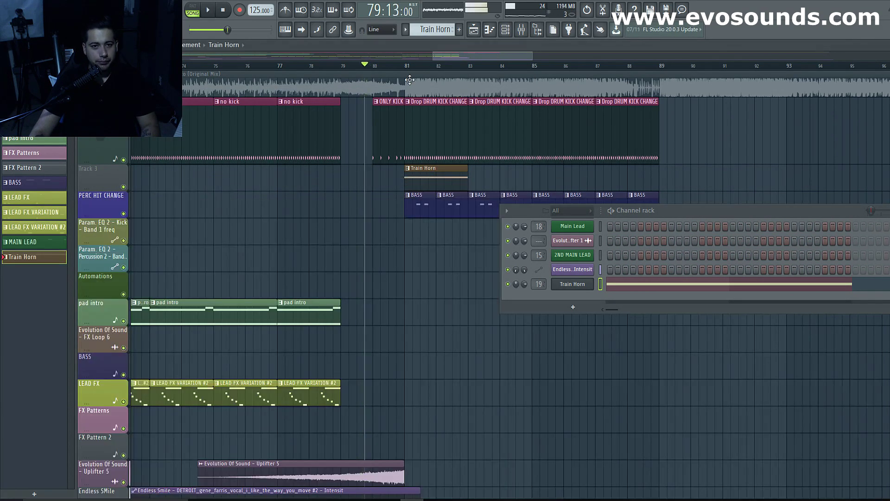
{"action": "left_click", "coordinate": [568, 286]}
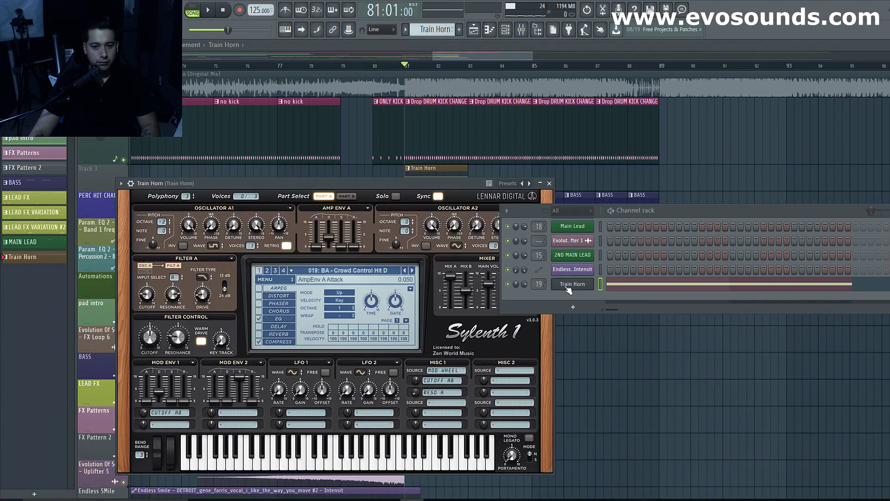
Step: Audition the following Train Horn presets in the drop, from 020: BA - Darky through 023: BA - Downpitch
{"action": "left_click", "coordinate": [412, 271]}
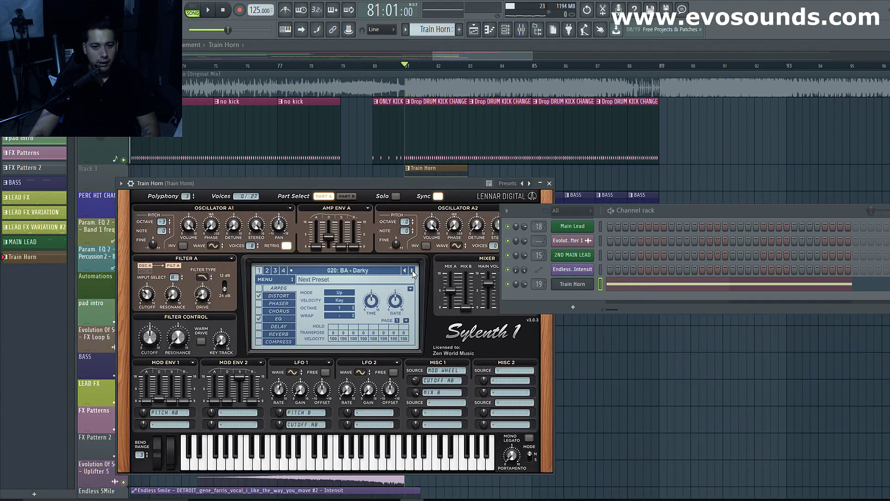
{"action": "left_click", "coordinate": [412, 271]}
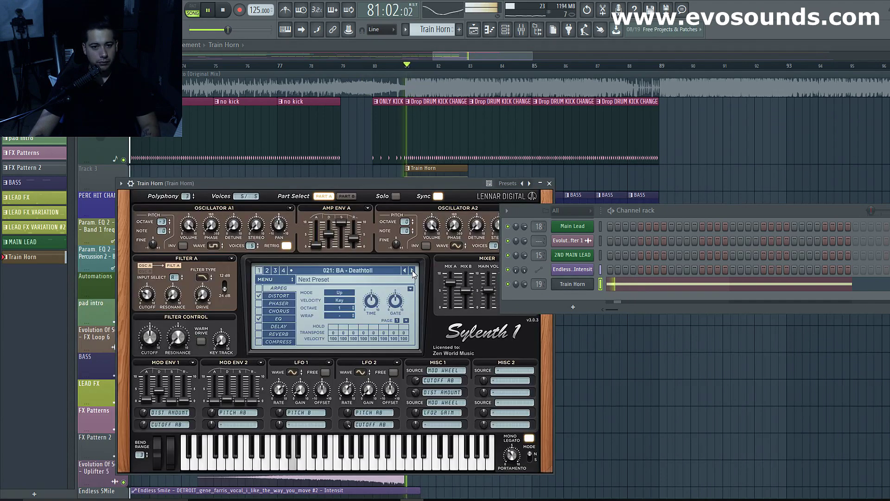
{"action": "left_click", "coordinate": [412, 271]}
{"action": "key", "text": "space"}
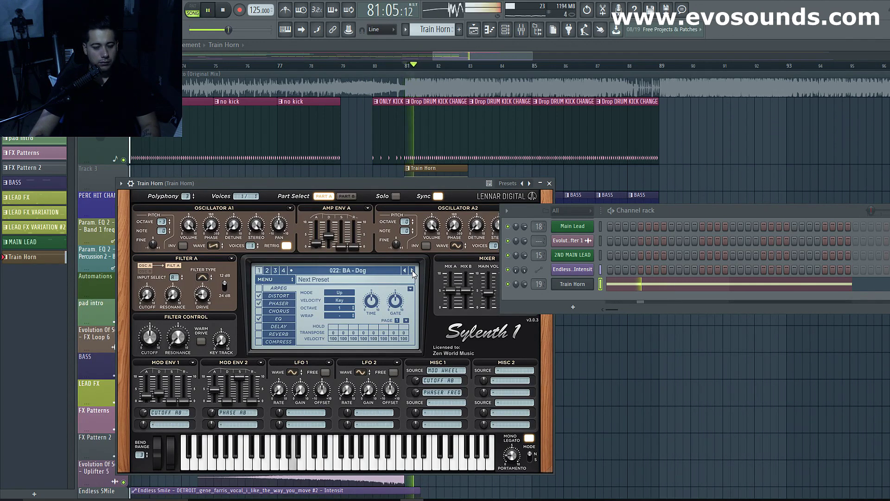
{"action": "key", "text": "space"}
{"action": "left_click", "coordinate": [413, 272]}
{"action": "key", "text": "space"}
{"action": "key", "text": "space"}
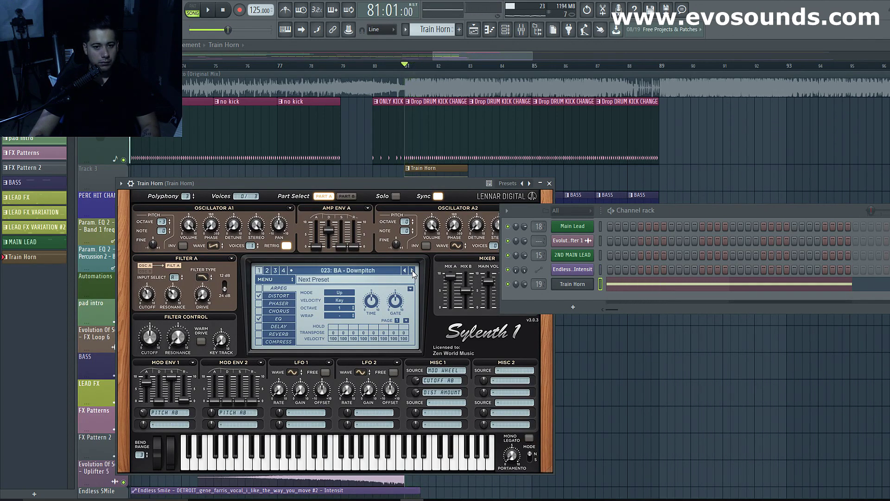
{"action": "left_click", "coordinate": [413, 271]}
{"action": "key", "text": "space"}
{"action": "key", "text": "space"}
Step: Transpose the Train Horn pattern's note up one octave to A5 and play it in the drop
{"action": "left_click", "coordinate": [426, 169]}
{"action": "left_click", "coordinate": [620, 285]}
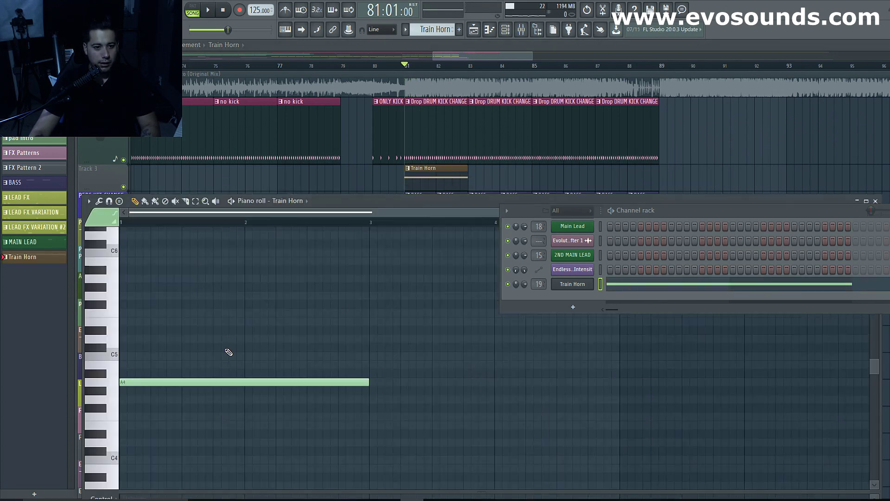
{"action": "left_click", "coordinate": [219, 385], "text": "ctrl"}
{"action": "key", "text": "ctrl+Up"}
{"action": "key", "text": "space"}
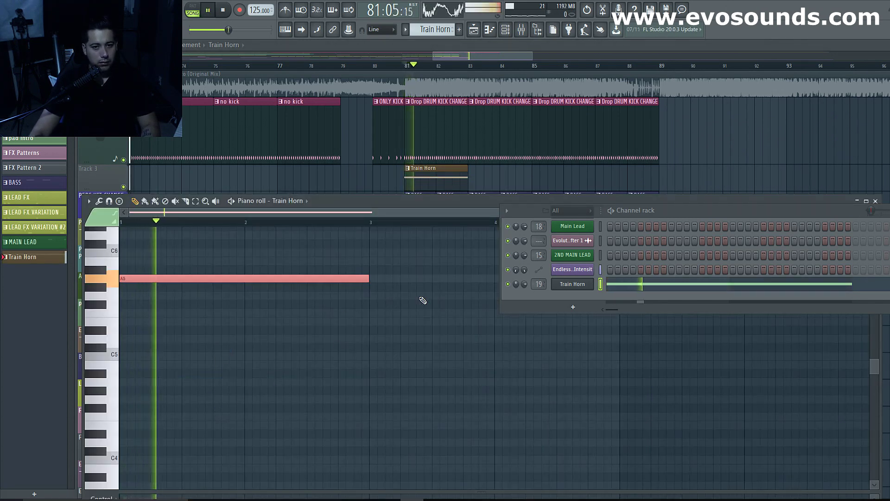
Step: Try deleting the Train Horn's A5 note to hear the drop without it
{"action": "key", "text": "Delete"}
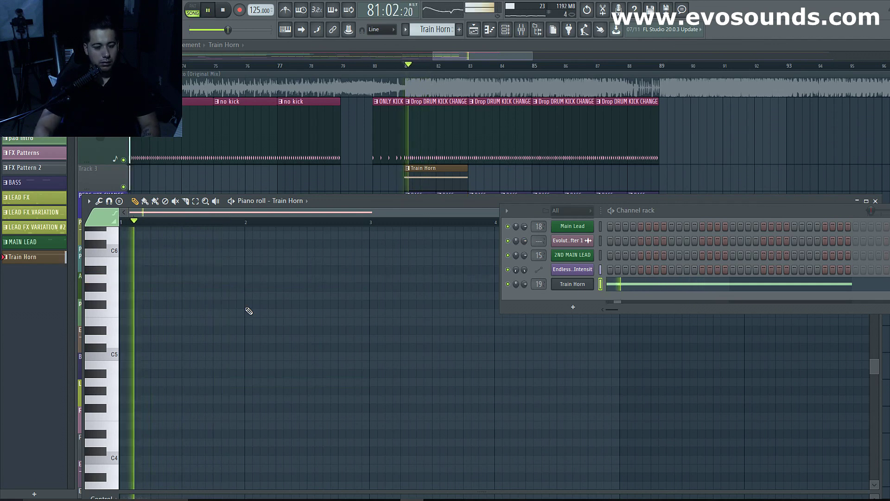
{"action": "key", "text": "space"}
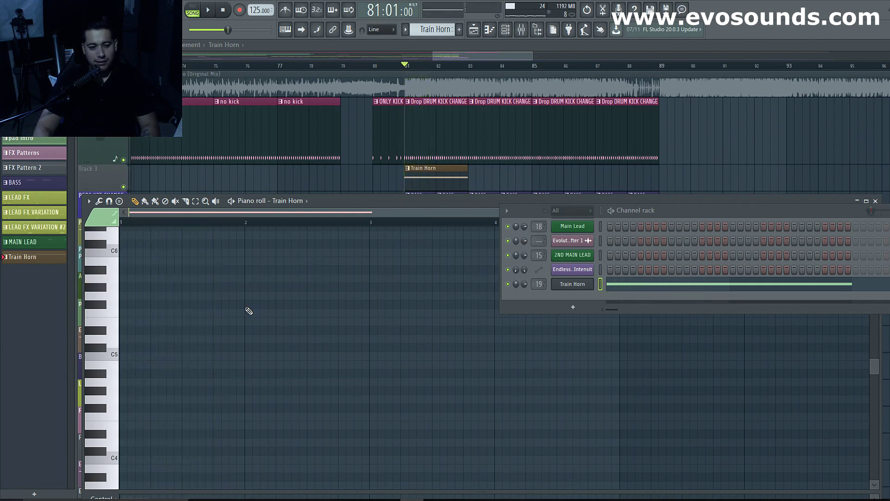
{"action": "key", "text": "ctrl+z"}
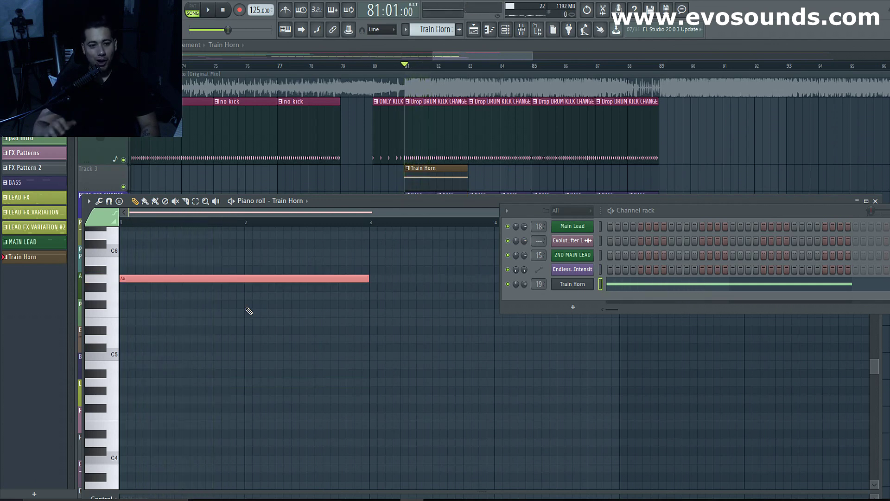
Step: Switch the Train Horn synth to preset 024: BA - Drastic Bristols and play it in the drop
{"action": "left_click", "coordinate": [583, 289]}
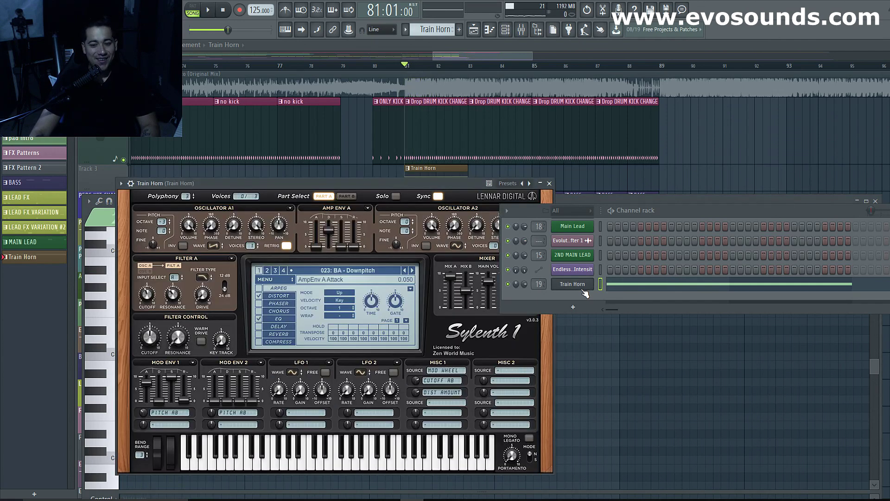
{"action": "left_click", "coordinate": [413, 270]}
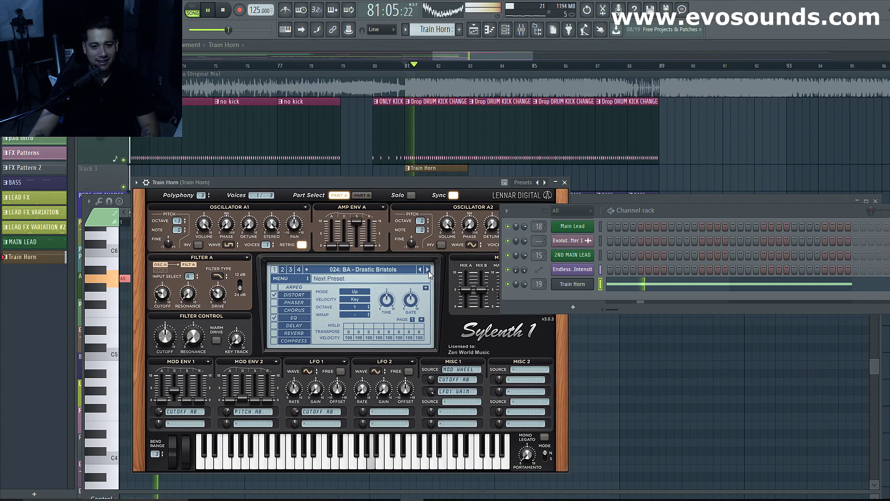
Step: Audition the next Train Horn presets in the drop, from 025 through 033: BA - John The Snake
{"action": "left_click", "coordinate": [428, 270]}
{"action": "left_click", "coordinate": [427, 270]}
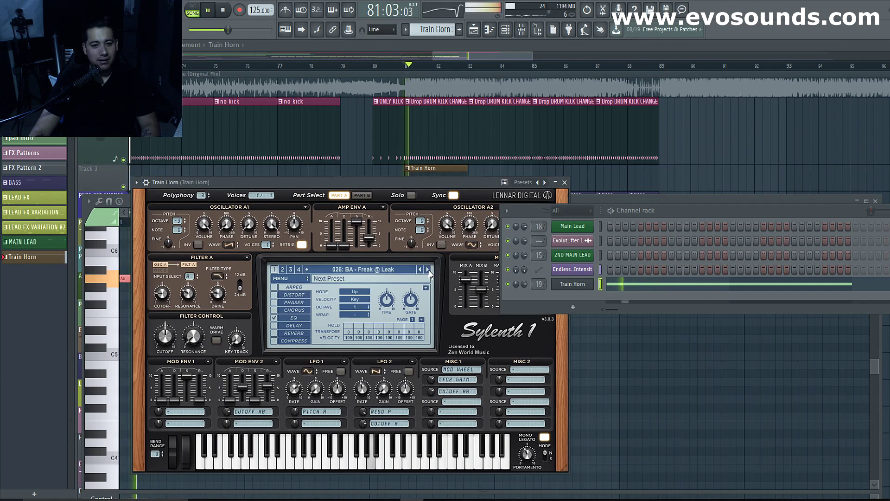
{"action": "left_click", "coordinate": [428, 269]}
{"action": "left_click", "coordinate": [427, 270]}
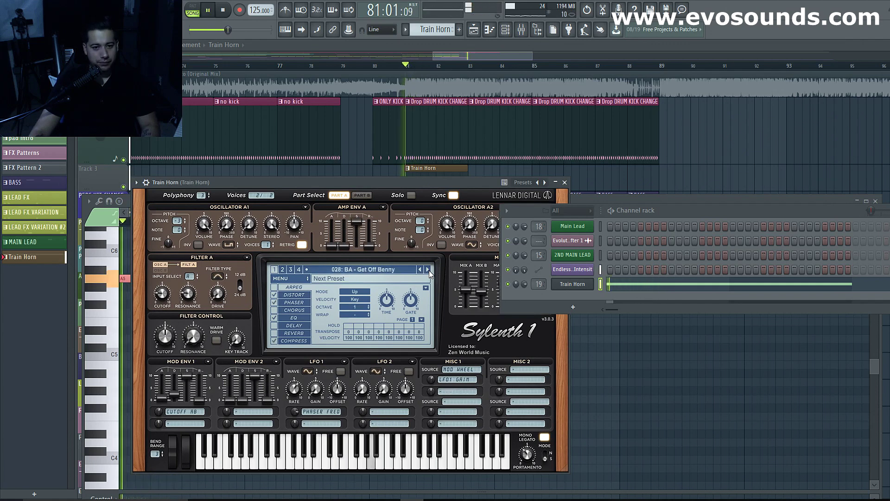
{"action": "left_click", "coordinate": [428, 270]}
{"action": "left_click", "coordinate": [427, 270]}
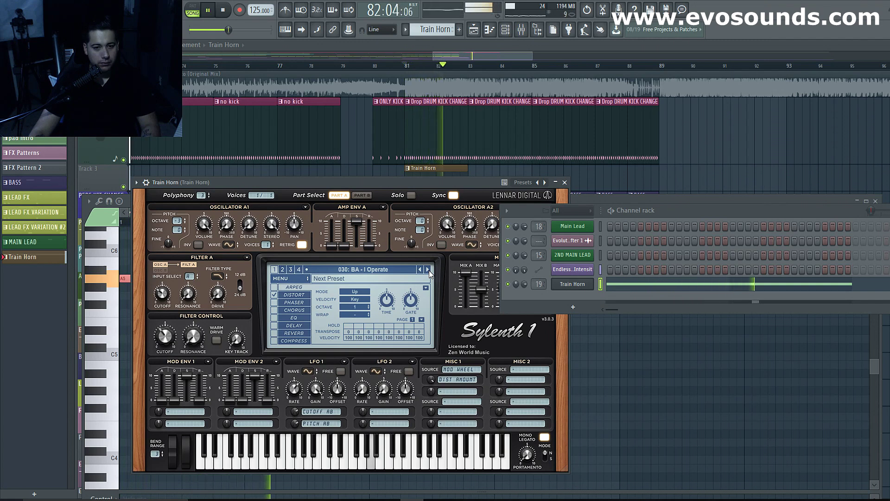
{"action": "left_click", "coordinate": [427, 270]}
{"action": "left_click", "coordinate": [427, 269]}
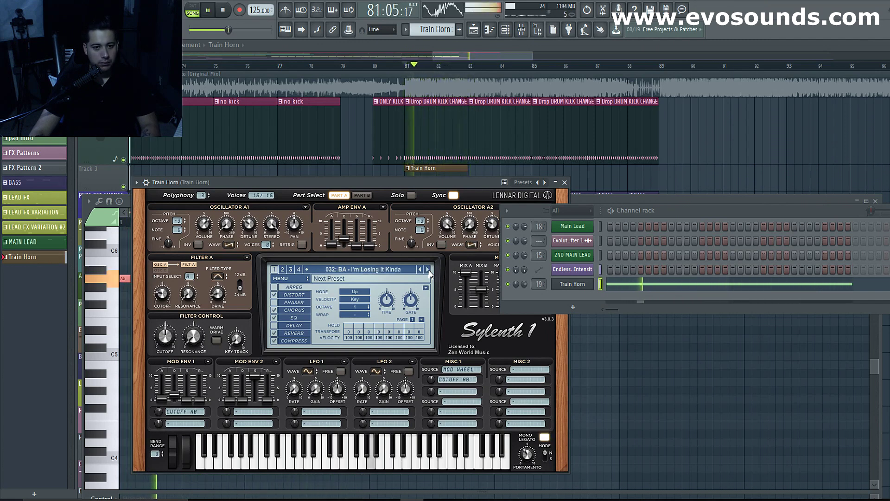
{"action": "left_click", "coordinate": [427, 270]}
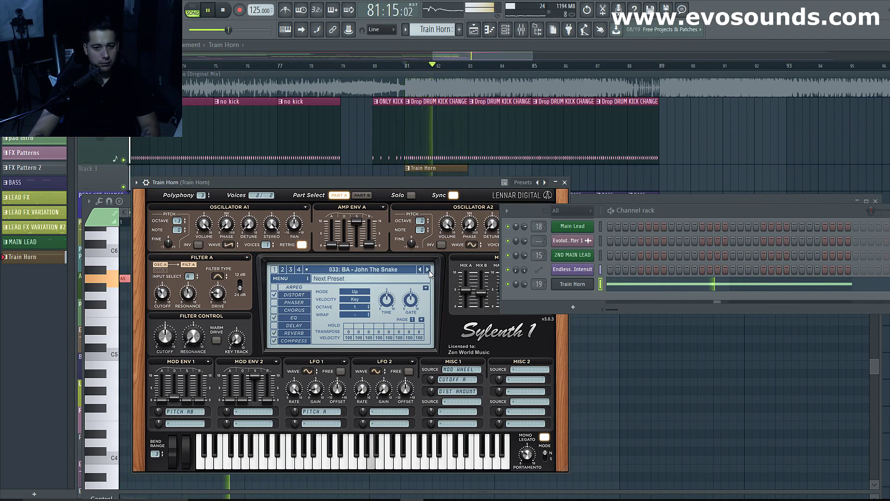
Step: Audition the Train Horn presets from 034 through 037: BA - LFO Down Shot in the drop
{"action": "left_click", "coordinate": [428, 270]}
{"action": "key", "text": "space"}
{"action": "left_click", "coordinate": [427, 270]}
{"action": "left_click", "coordinate": [428, 270]}
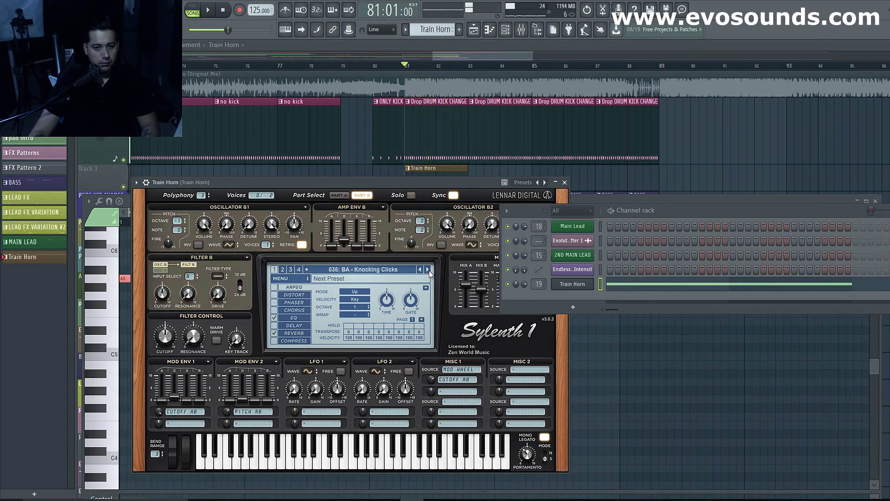
{"action": "left_click", "coordinate": [428, 270]}
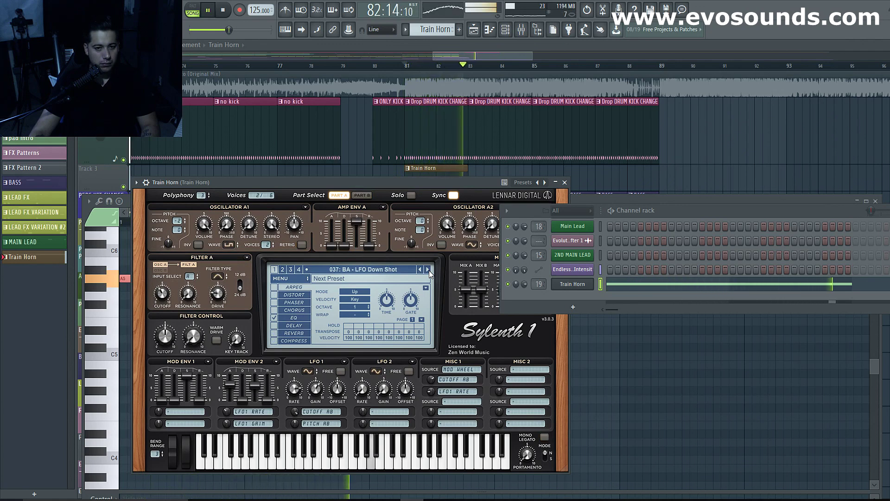
{"action": "key", "text": "space"}
Step: Audition the Train Horn presets from 038 through 044: BA - Phaser WUB in the drop
{"action": "left_click", "coordinate": [427, 270]}
{"action": "left_click", "coordinate": [427, 270]}
{"action": "left_click", "coordinate": [428, 270]}
{"action": "left_click", "coordinate": [428, 270]}
{"action": "left_click", "coordinate": [427, 270]}
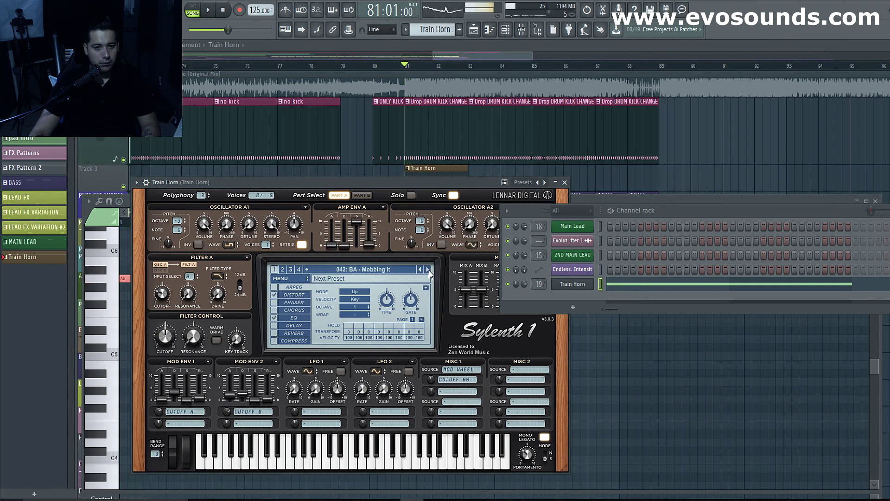
{"action": "left_click", "coordinate": [428, 270]}
{"action": "left_click", "coordinate": [427, 270]}
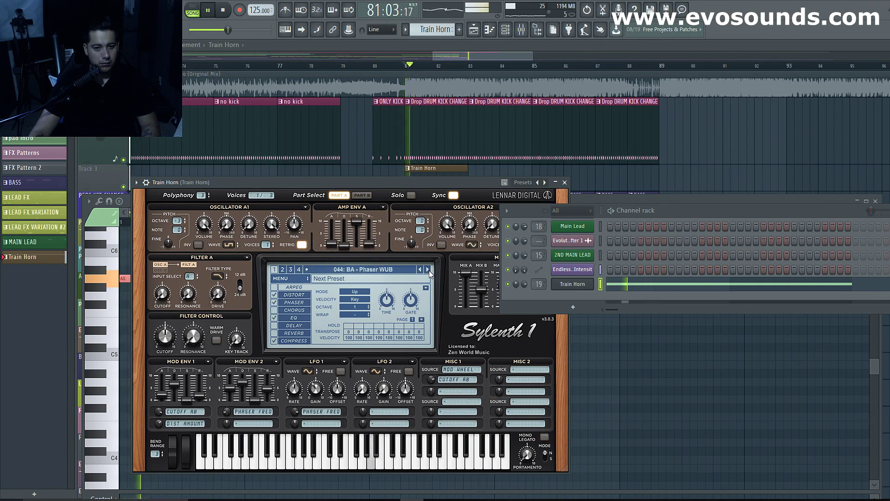
Step: Switch the Train Horn synth to preset 050: BA - Rub Anothe Saw and play it in the drop
{"action": "left_click", "coordinate": [428, 270]}
{"action": "left_click", "coordinate": [428, 269]}
{"action": "left_click", "coordinate": [428, 270]}
{"action": "left_click", "coordinate": [427, 270]}
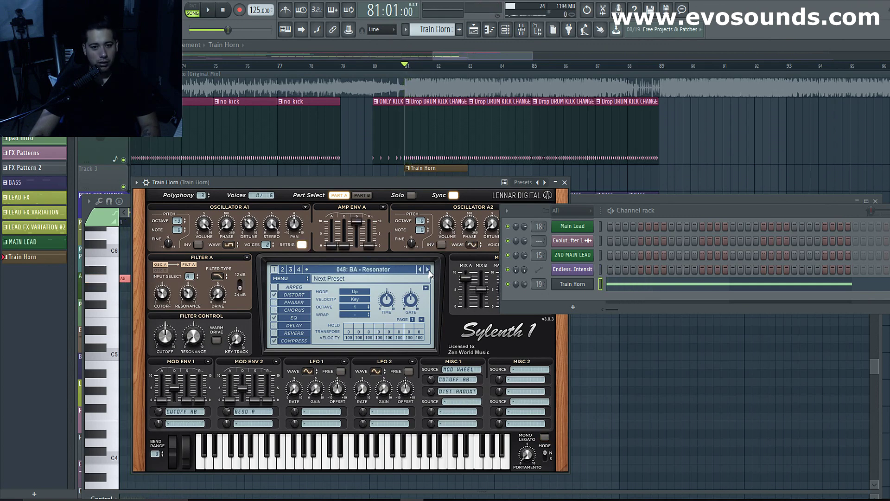
{"action": "left_click", "coordinate": [427, 270]}
{"action": "left_click", "coordinate": [427, 270]}
{"action": "key", "text": "space"}
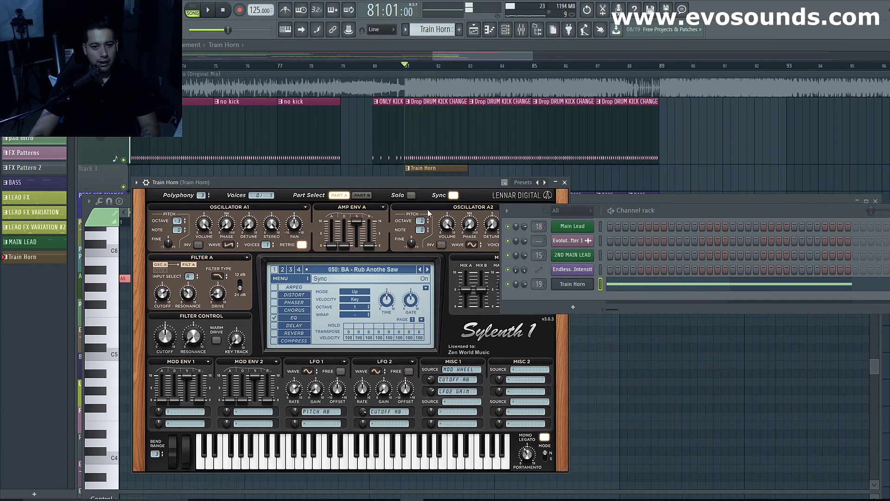
Step: Set the waveform of the Train Horn's Oscillator A2 to Noise and play the drop with it
{"action": "left_click_drag", "start_coordinate": [385, 185], "coordinate": [327, 230]}
{"action": "left_click", "coordinate": [411, 289]}
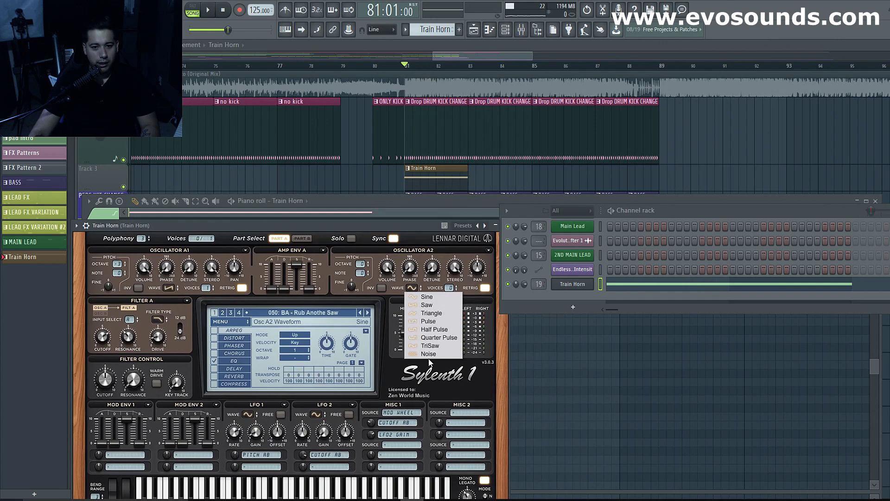
{"action": "left_click", "coordinate": [428, 354]}
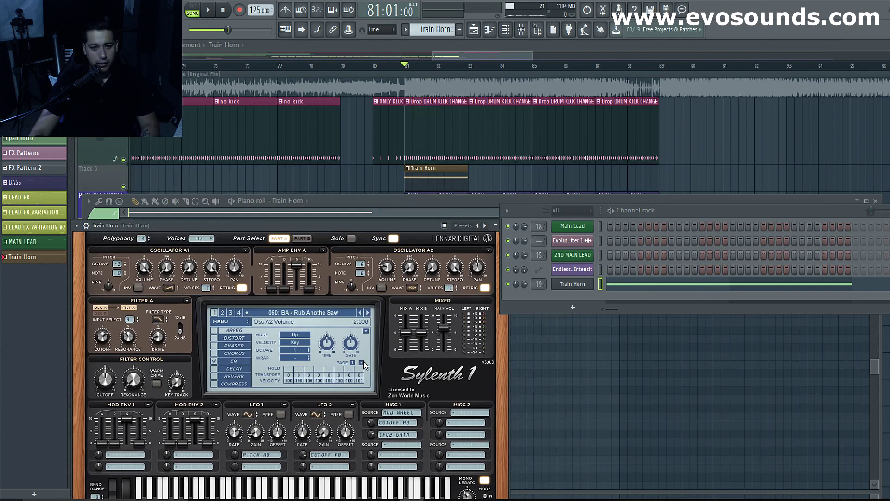
{"action": "key", "text": "space"}
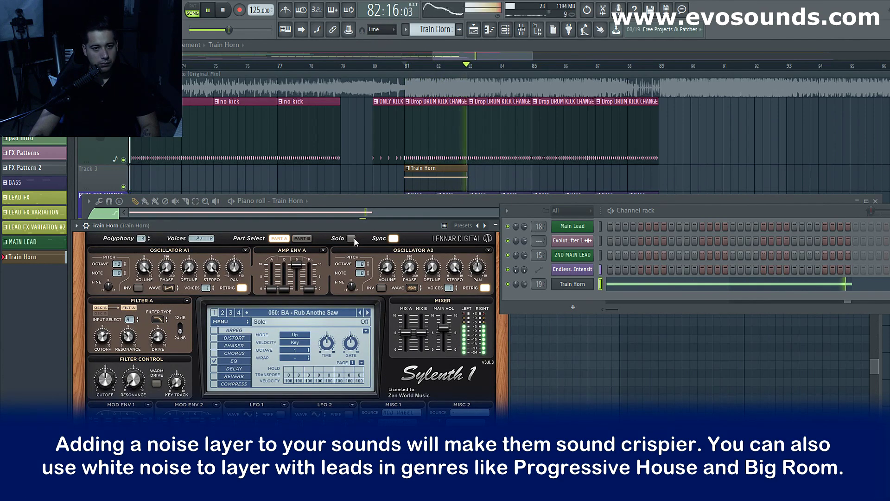
{"action": "key", "text": "space"}
Step: Close the Train Horn synth window and move the piano roll out of the way of the playlist
{"action": "left_click_drag", "start_coordinate": [362, 228], "coordinate": [385, 218]}
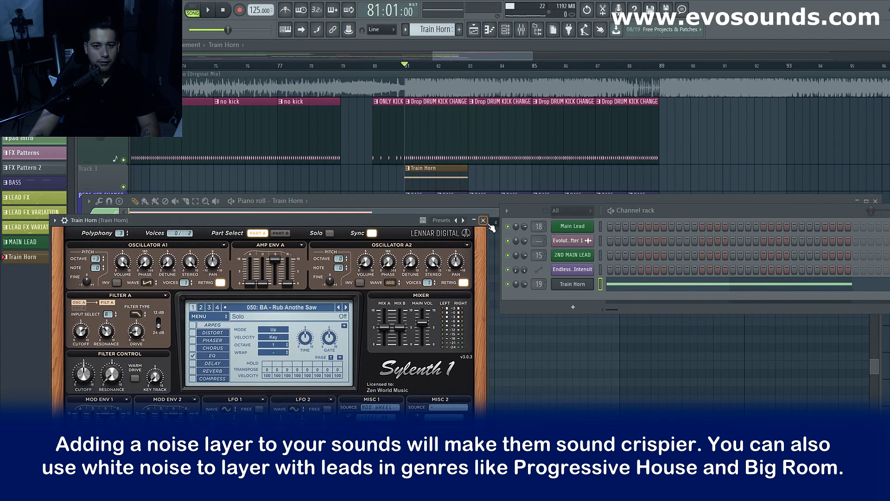
{"action": "left_click", "coordinate": [481, 218]}
{"action": "left_click_drag", "start_coordinate": [469, 206], "coordinate": [489, 403]}
Step: Place the LEAD FX VARIATION pattern on the LEAD FX track at bar 81 and play the drop
{"action": "scroll", "coordinate": [411, 304], "scroll_direction": "down", "scroll_amount": 6}
{"action": "scroll", "coordinate": [412, 248], "scroll_direction": "down", "scroll_amount": 3}
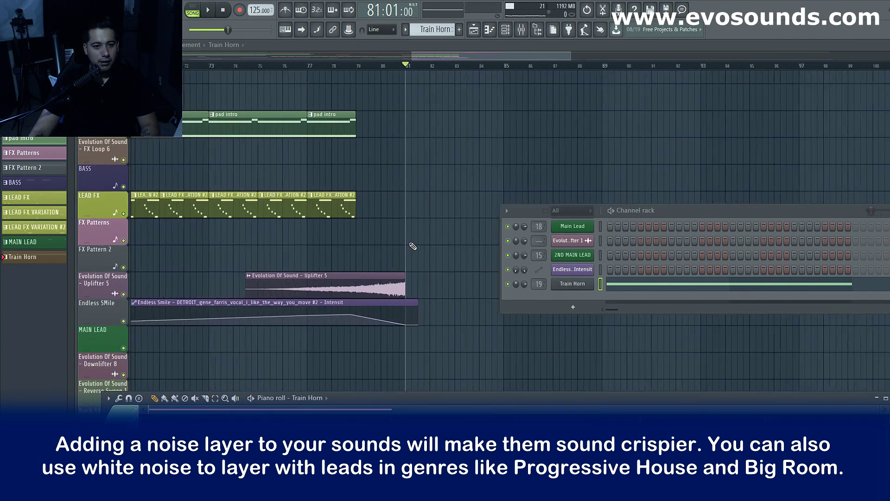
{"action": "left_click", "coordinate": [347, 197]}
{"action": "left_click", "coordinate": [64, 215]}
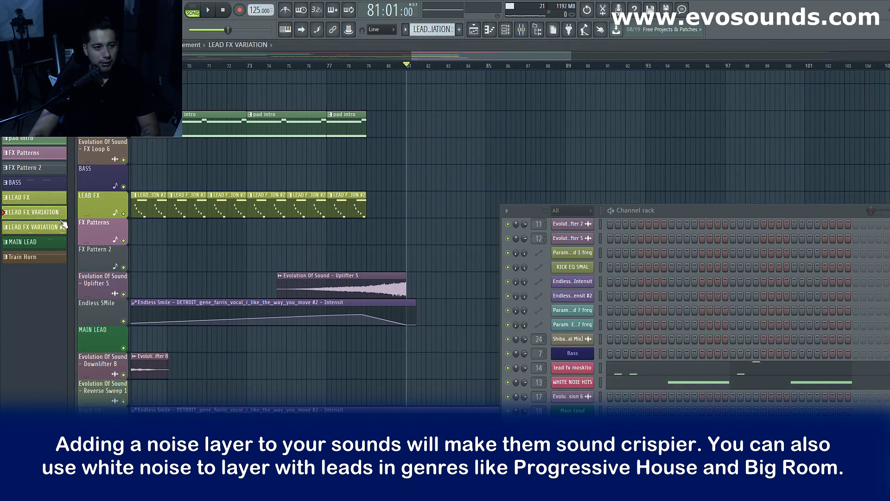
{"action": "scroll", "coordinate": [373, 255], "scroll_direction": "up", "scroll_amount": 1}
{"action": "left_click", "coordinate": [406, 235]}
{"action": "key", "text": "space"}
Step: Move the LEAD FX VARIATION clip to bar 83 and shift the channel rack away from the drop's clips
{"action": "left_click_drag", "start_coordinate": [419, 224], "coordinate": [454, 225]}
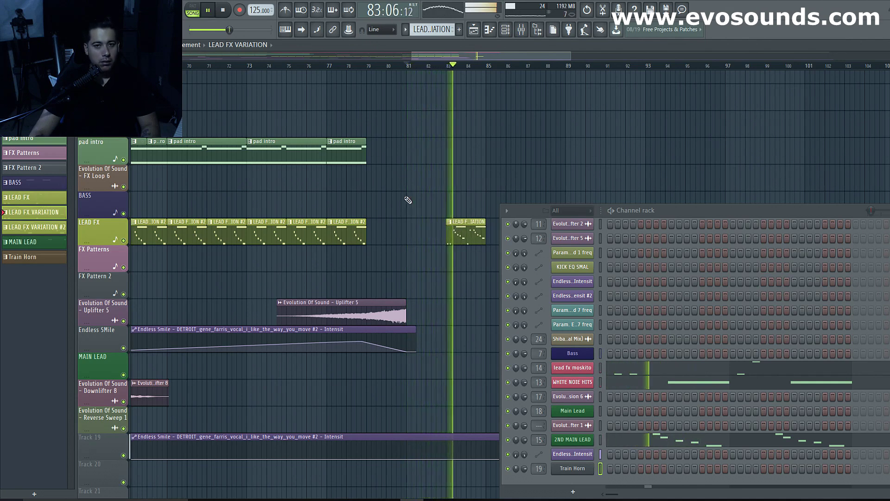
{"action": "left_click_drag", "start_coordinate": [531, 210], "coordinate": [634, 371]}
{"action": "scroll", "coordinate": [575, 301], "scroll_direction": "up", "scroll_amount": 5}
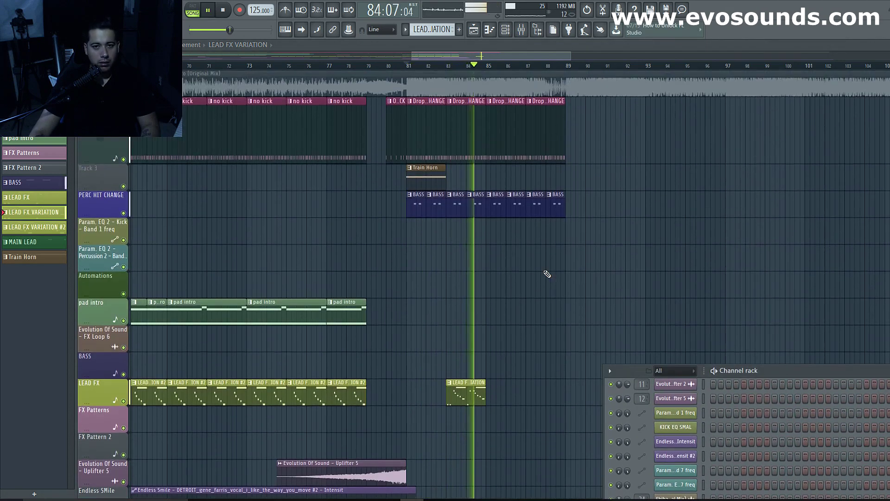
Step: Place a second Train Horn clip at bar 85 on the track above PERC HIT CHANGE
{"action": "scroll", "coordinate": [490, 231], "scroll_direction": "down", "scroll_amount": 2}
{"action": "scroll", "coordinate": [491, 230], "scroll_direction": "up", "scroll_amount": 2}
{"action": "left_click", "coordinate": [425, 169]}
{"action": "left_click", "coordinate": [496, 179]}
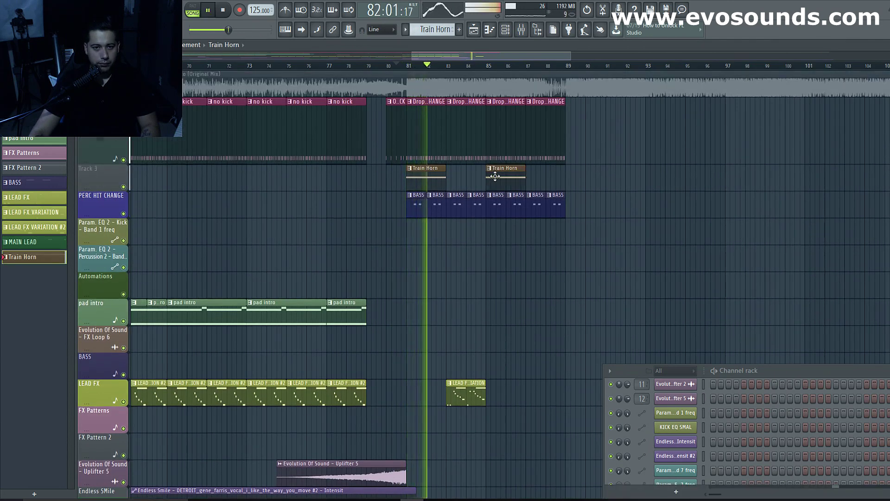
{"action": "scroll", "coordinate": [500, 242], "scroll_direction": "down", "scroll_amount": 2}
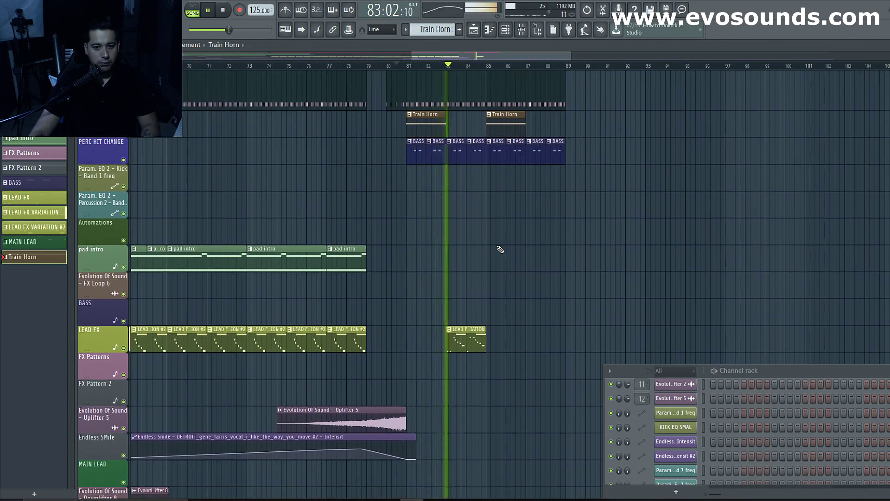
{"action": "scroll", "coordinate": [486, 345], "scroll_direction": "up", "scroll_amount": 2}
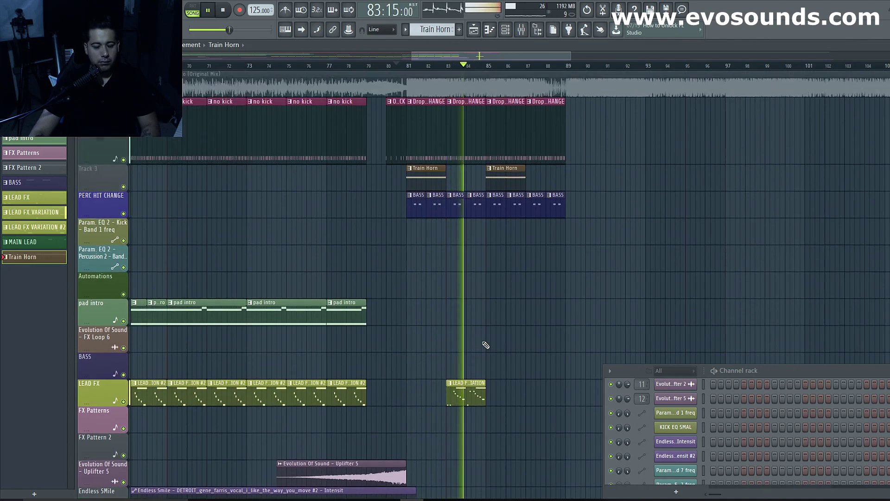
Step: Place another LEAD FX VARIATION clip at bar 87 on the LEAD FX track and stop playback
{"action": "left_click", "coordinate": [483, 385]}
{"action": "left_click", "coordinate": [529, 395]}
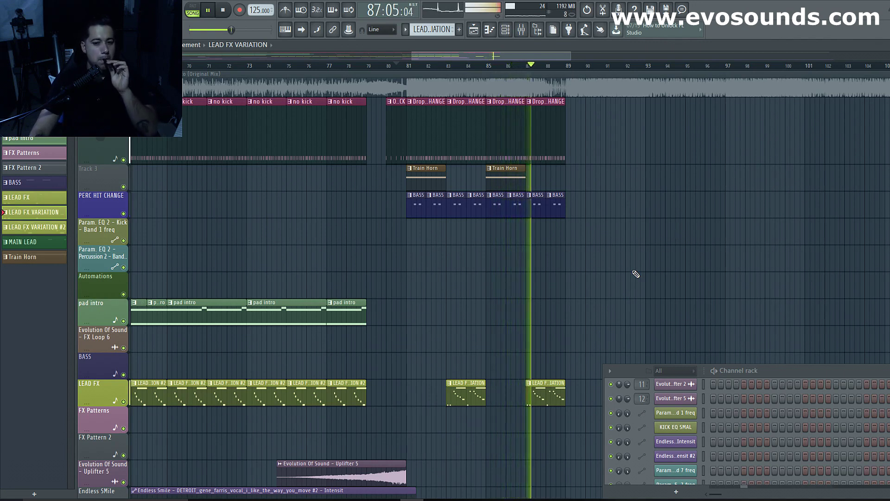
{"action": "key", "text": "space"}
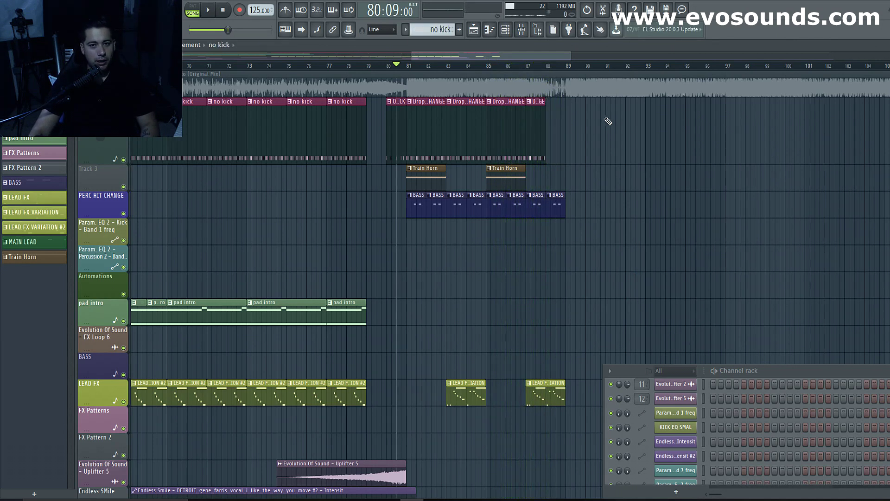
Step: Place a no kick clip at bar 88 on the drum track and trim its end to bar 89
{"action": "left_click", "coordinate": [552, 121]}
{"action": "key", "text": "space"}
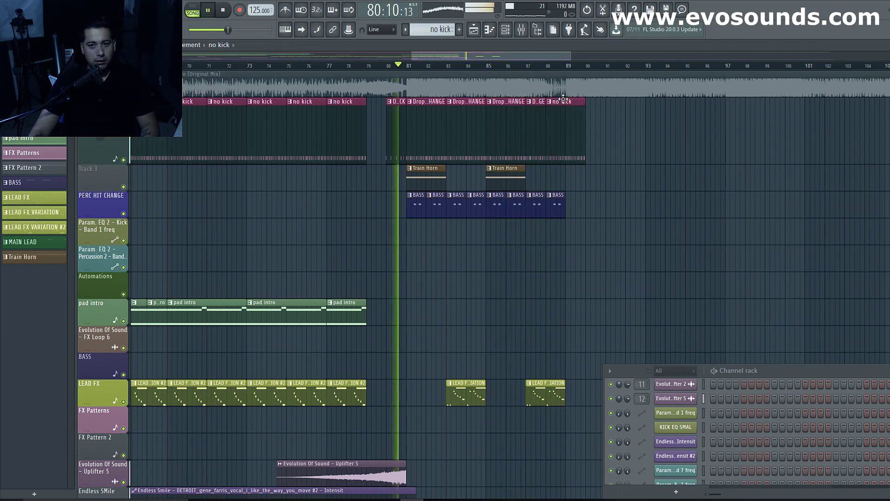
{"action": "key", "text": "space"}
{"action": "left_click", "coordinate": [542, 66]}
{"action": "key", "text": "space"}
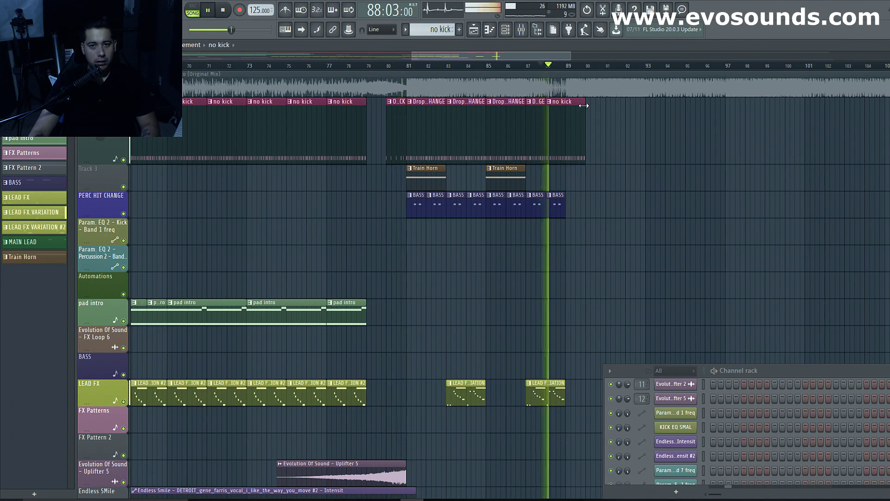
{"action": "left_click_drag", "start_coordinate": [584, 105], "coordinate": [564, 107]}
{"action": "key", "text": "space"}
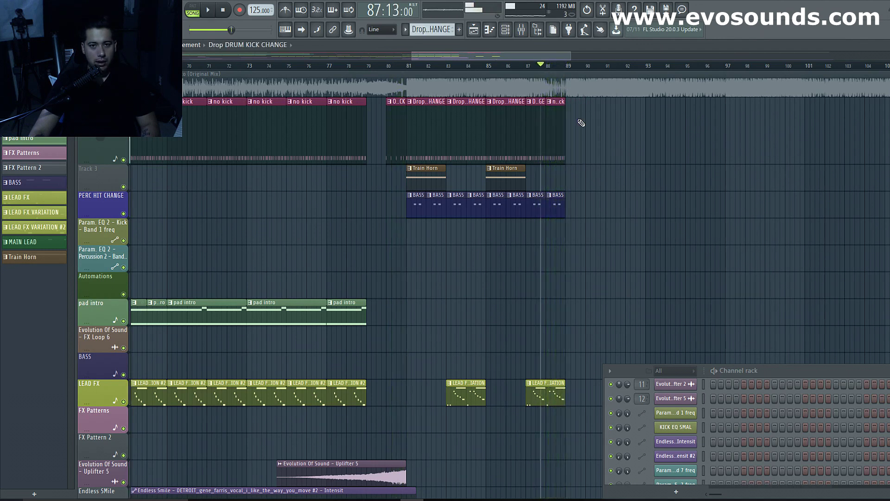
Step: Place a Drop DRUM KICK CHANGE clip at bar 89 on the drum track and play it back
{"action": "left_click", "coordinate": [572, 118]}
{"action": "key", "text": "space"}
{"action": "scroll", "coordinate": [552, 162], "scroll_direction": "down", "scroll_amount": 1}
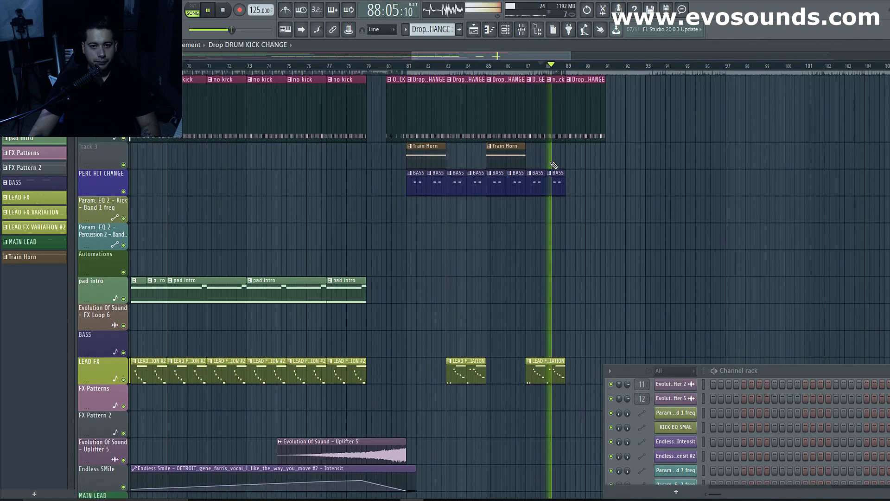
Step: Continue the BASS clips from bar 89 up to bar 93 on the PERC HIT CHANGE track
{"action": "left_click", "coordinate": [536, 171]}
{"action": "key", "text": "space"}
{"action": "left_click", "coordinate": [571, 182]}
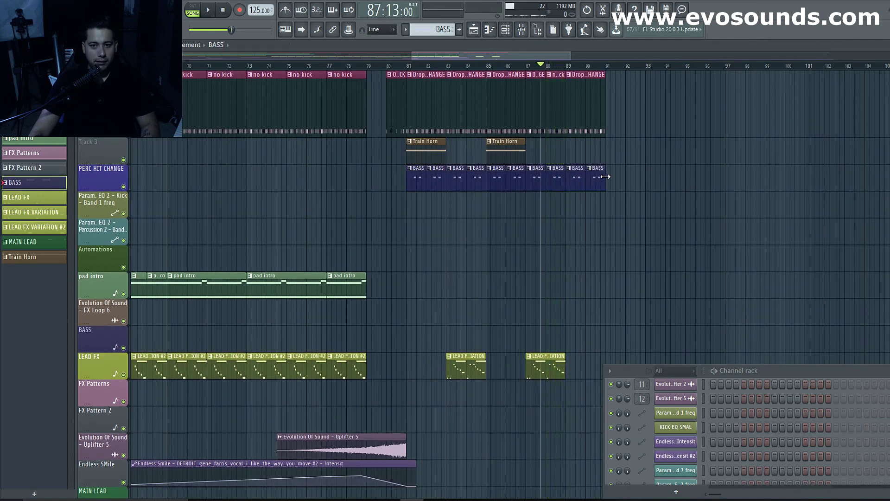
{"action": "left_click", "coordinate": [431, 141]}
{"action": "right_click", "coordinate": [18, 259]}
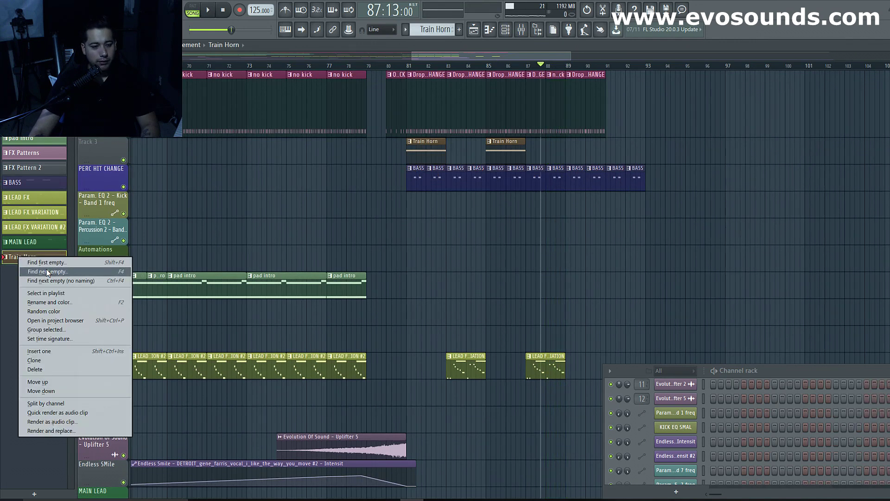
{"action": "left_click", "coordinate": [70, 369]}
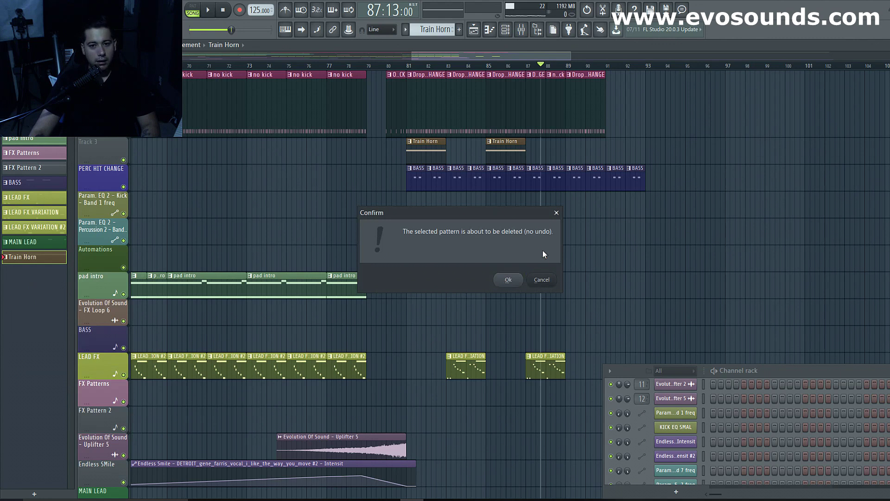
{"action": "left_click", "coordinate": [557, 212]}
Step: Clone the Train Horn pattern and select the copy
{"action": "right_click", "coordinate": [25, 258]}
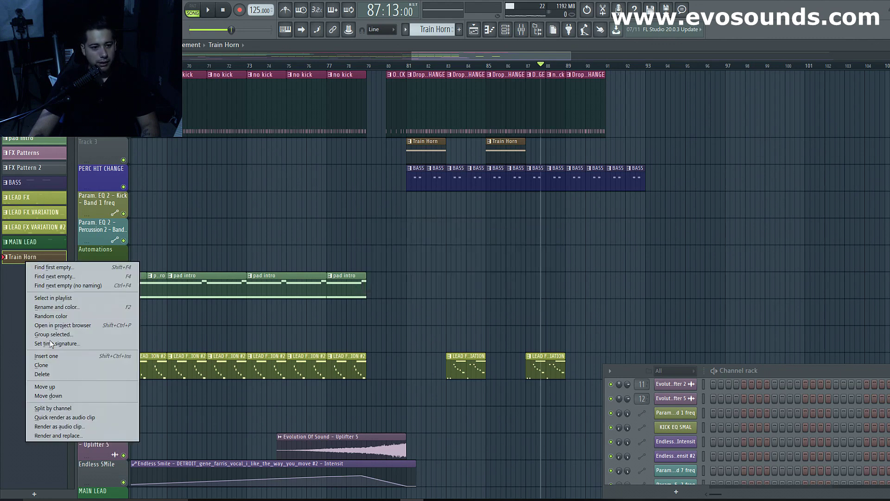
{"action": "left_click", "coordinate": [64, 366]}
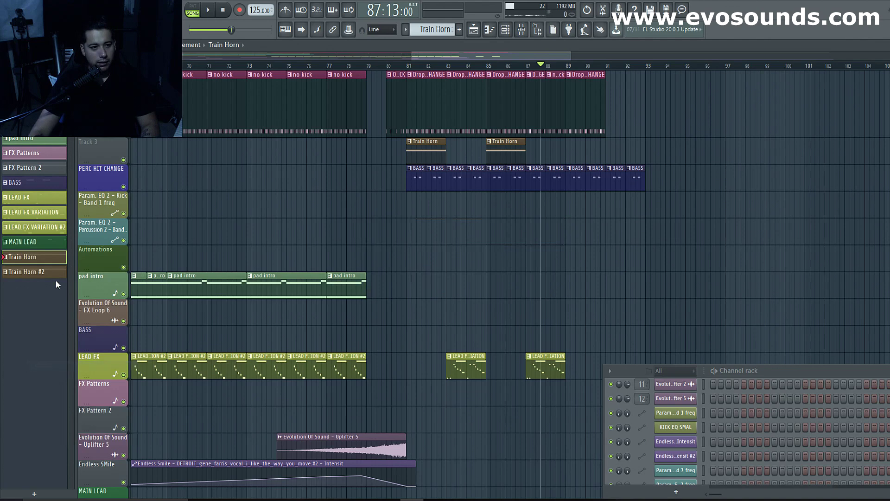
{"action": "right_click", "coordinate": [38, 272]}
{"action": "left_click", "coordinate": [20, 299]}
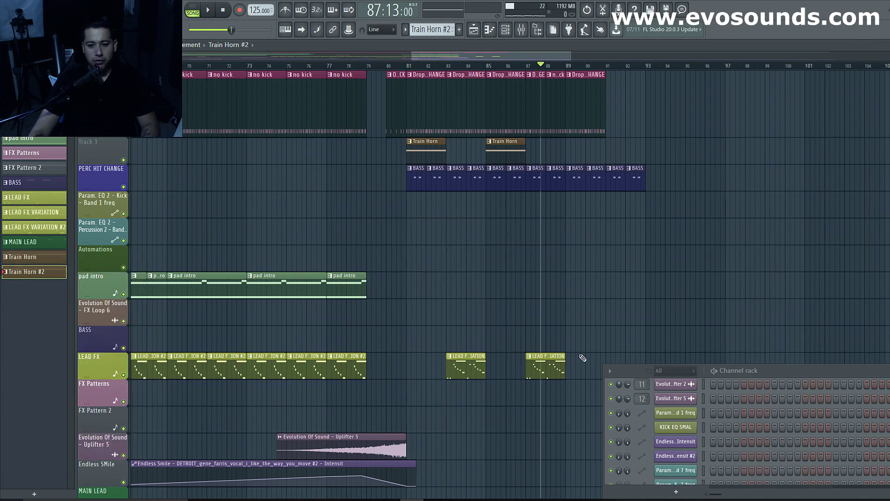
Step: Open the Train Horn channel's piano roll in the Train Horn #2 pattern and arrange the windows so the note and control lane are clear
{"action": "left_click_drag", "start_coordinate": [628, 373], "coordinate": [472, 170]}
{"action": "scroll", "coordinate": [533, 260], "scroll_direction": "down", "scroll_amount": 5}
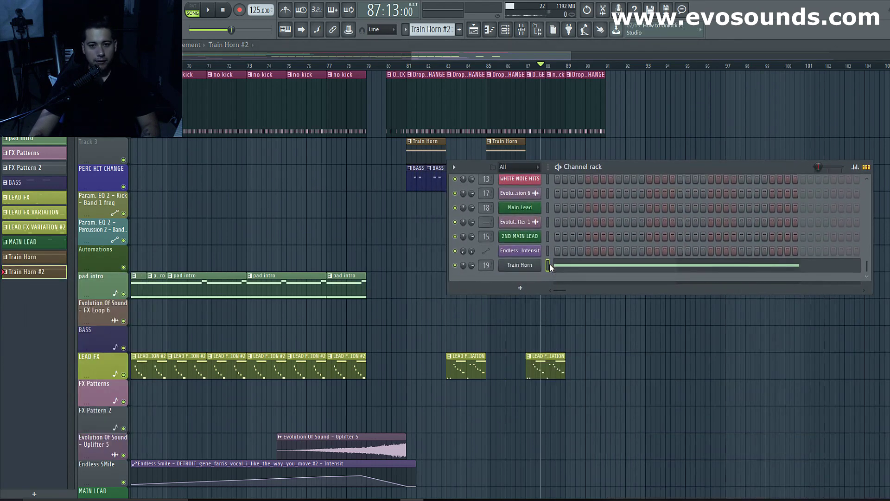
{"action": "left_click", "coordinate": [57, 261]}
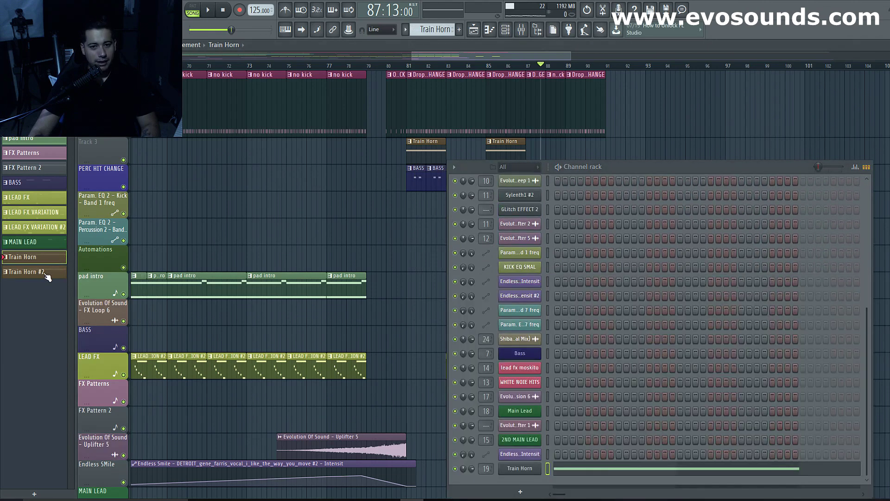
{"action": "left_click", "coordinate": [601, 471]}
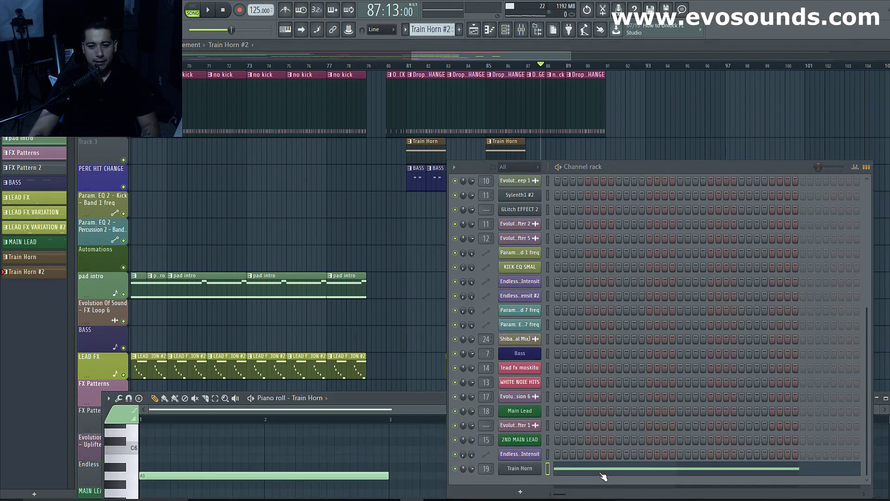
{"action": "left_click_drag", "start_coordinate": [403, 411], "coordinate": [384, 112]}
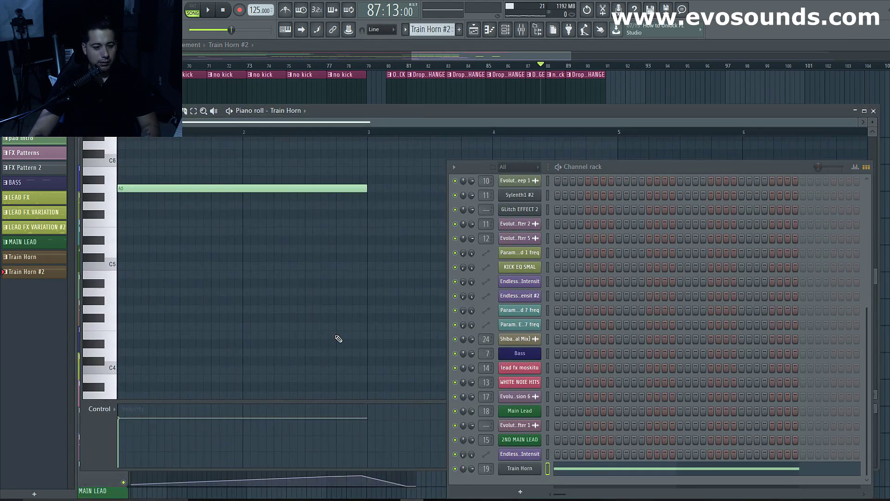
{"action": "left_click_drag", "start_coordinate": [714, 165], "coordinate": [888, 306]}
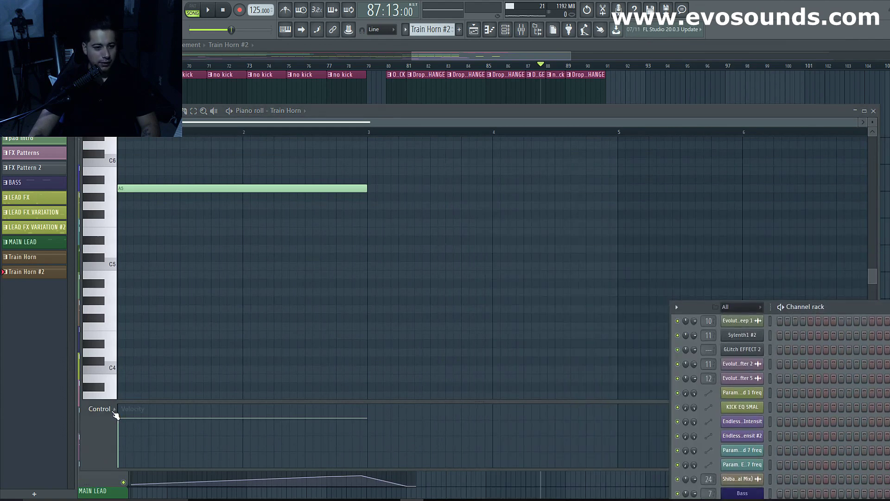
Step: Switch the control lane to Channel pitch and draw a rising pitch ramp up to bar 3 of the Train Horn #2 pattern
{"action": "left_click", "coordinate": [114, 410]}
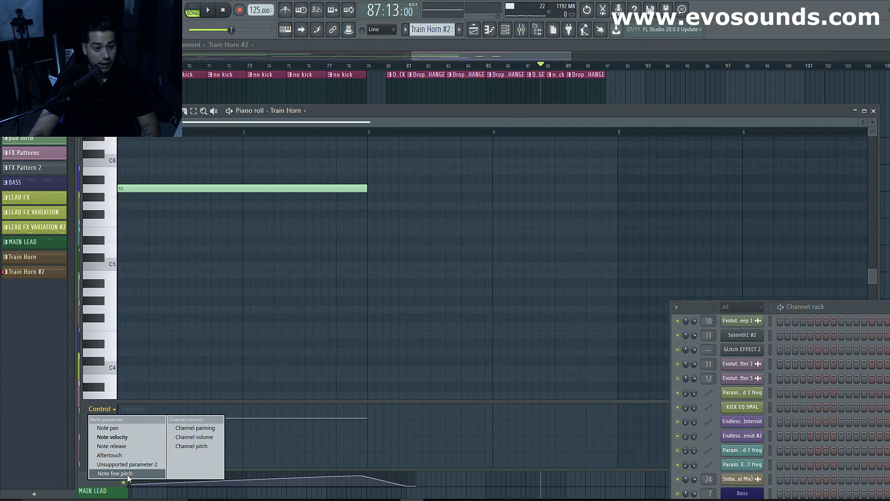
{"action": "left_click", "coordinate": [180, 447]}
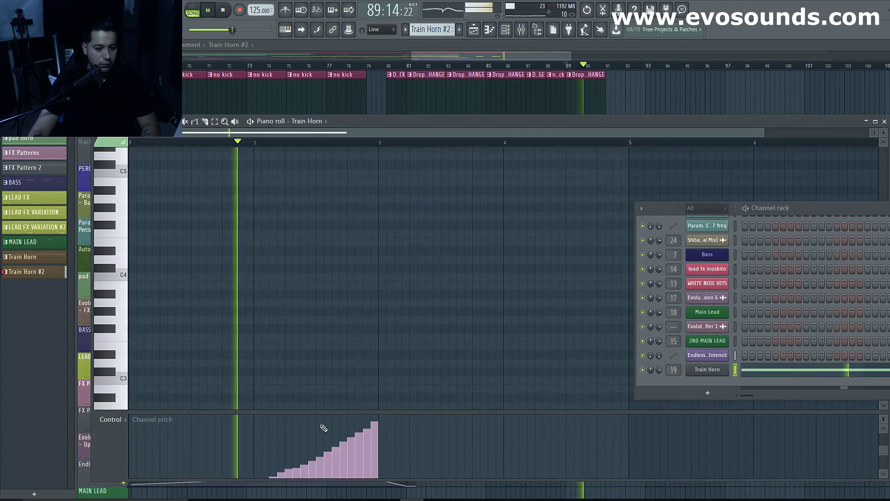
{"action": "left_click_drag", "start_coordinate": [364, 409], "coordinate": [380, 306]}
{"action": "key", "text": "space"}
{"action": "key", "text": "space"}
Step: Move the piano roll and channel rack out of the way and place a LEAD FX VARIATION clip at bar 91
{"action": "left_click_drag", "start_coordinate": [543, 304], "coordinate": [536, 436]}
{"action": "left_click_drag", "start_coordinate": [787, 123], "coordinate": [743, 438]}
{"action": "key", "text": "space"}
{"action": "left_click", "coordinate": [543, 358]}
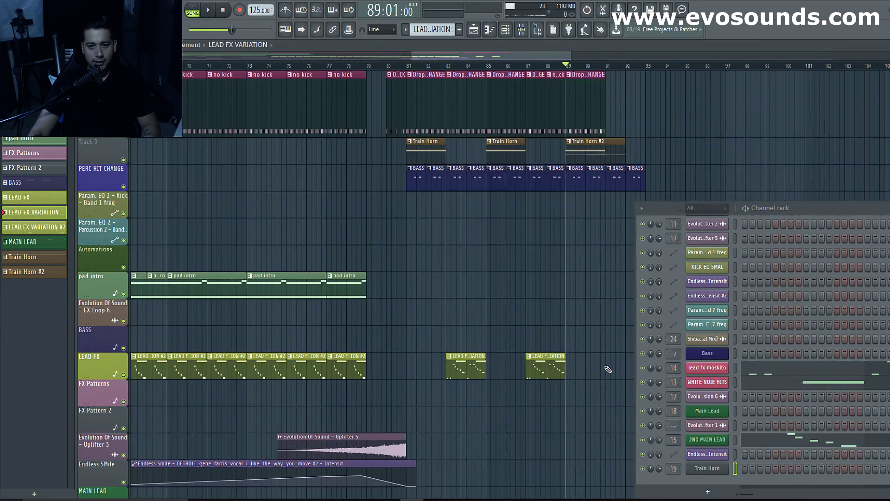
{"action": "left_click_drag", "start_coordinate": [663, 207], "coordinate": [690, 321]}
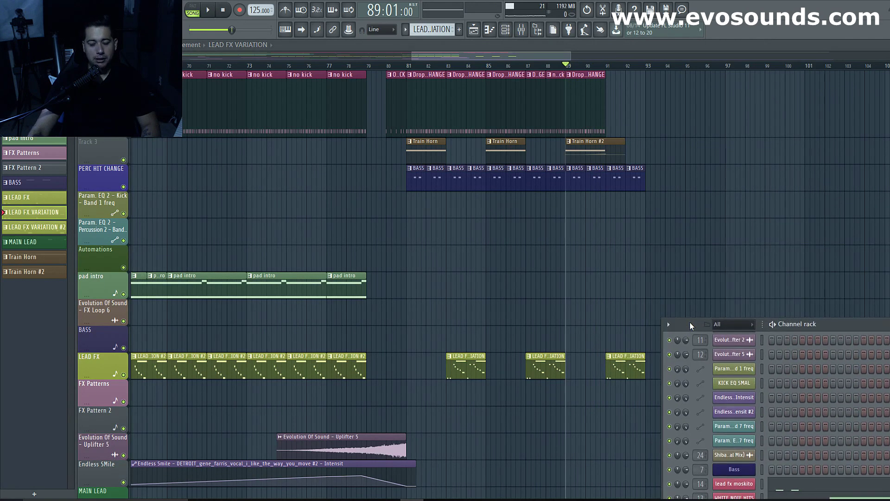
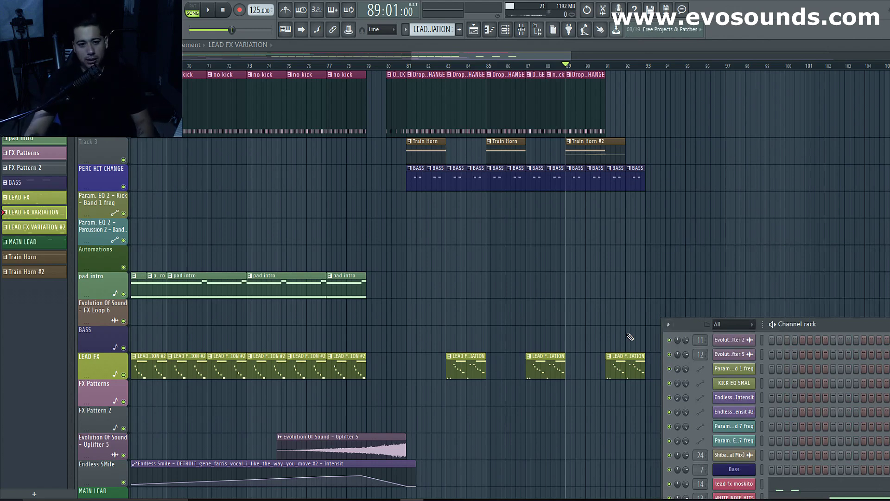
Step: Play back the new section and add Drop DRUM KICK CHANGE clips at bars 91 and 93 on the drum track
{"action": "key", "text": "space"}
{"action": "scroll", "coordinate": [553, 328], "scroll_direction": "down", "scroll_amount": 2}
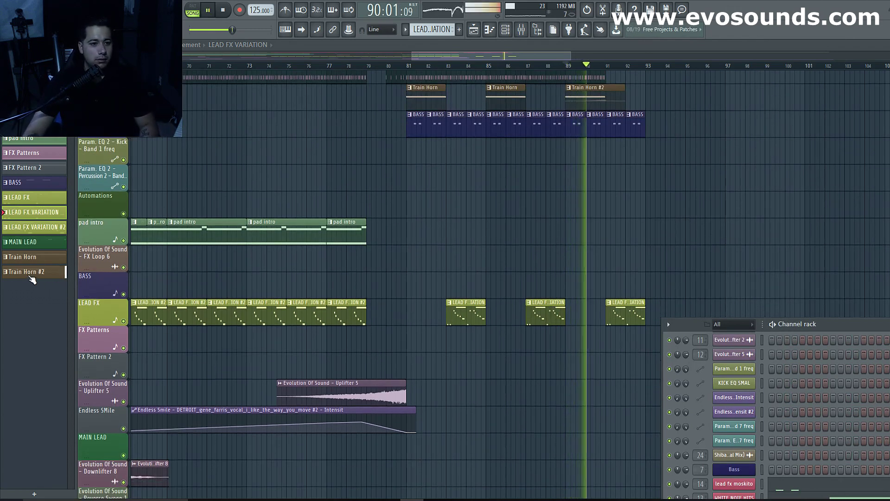
{"action": "scroll", "coordinate": [584, 173], "scroll_direction": "up", "scroll_amount": 3}
{"action": "key", "text": "space"}
{"action": "key", "text": "space"}
{"action": "left_click", "coordinate": [594, 104]}
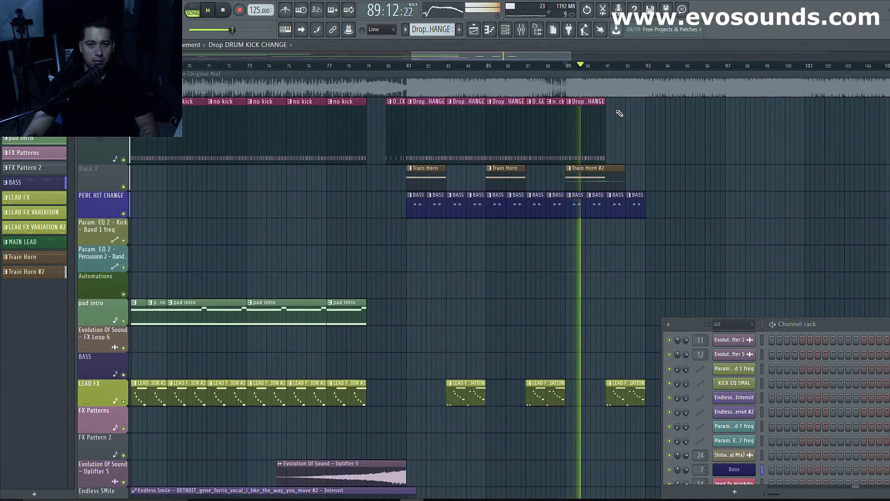
{"action": "left_click", "coordinate": [620, 114]}
{"action": "left_click_drag", "start_coordinate": [495, 56], "coordinate": [529, 57]}
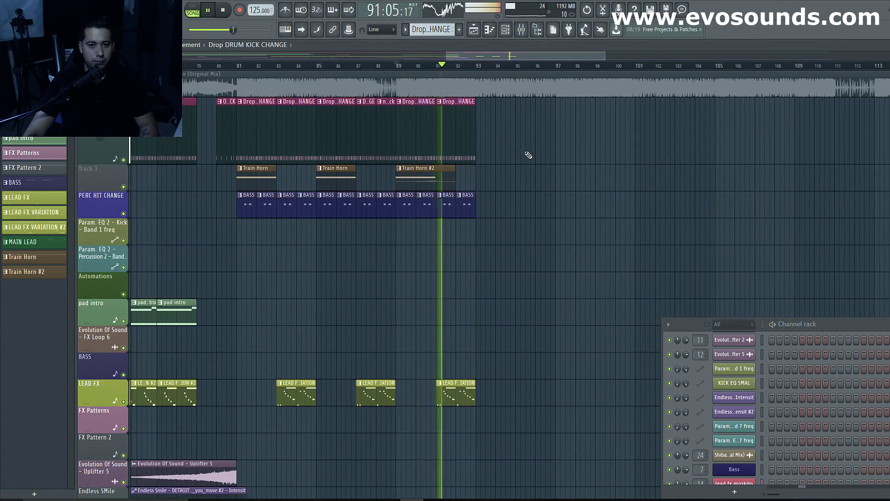
{"action": "left_click", "coordinate": [483, 113]}
{"action": "key", "text": "space"}
Step: Open the Train Horn channel's synth and examine its bend range and oscillator settings while playing the rising horn
{"action": "left_click_drag", "start_coordinate": [686, 324], "coordinate": [599, 199]}
{"action": "scroll", "coordinate": [640, 324], "scroll_direction": "down", "scroll_amount": 4}
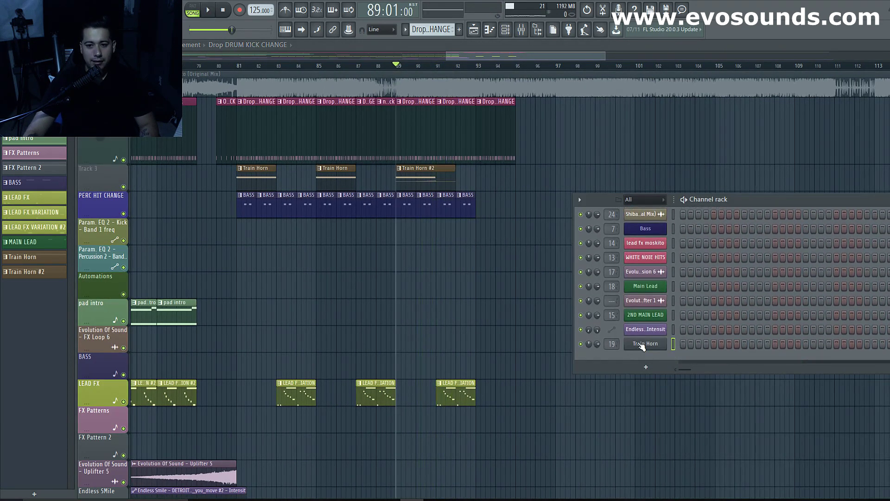
{"action": "left_click", "coordinate": [643, 344]}
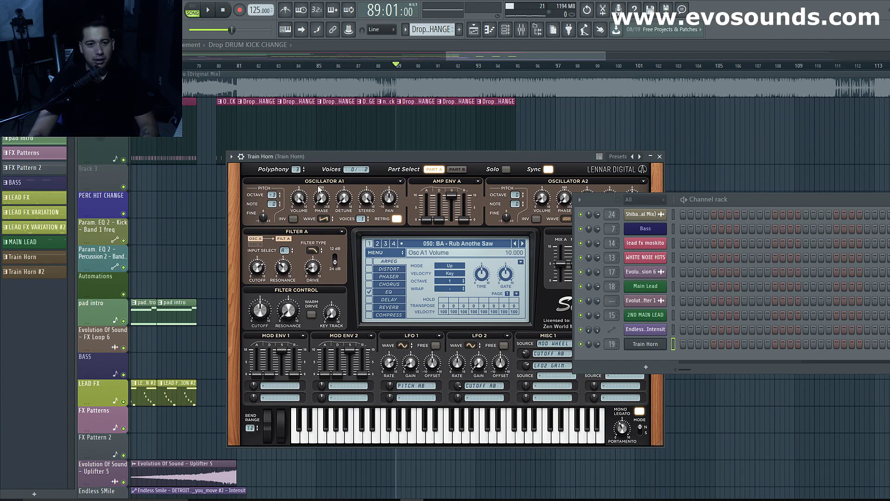
{"action": "left_click_drag", "start_coordinate": [336, 161], "coordinate": [575, 192]}
{"action": "key", "text": "space"}
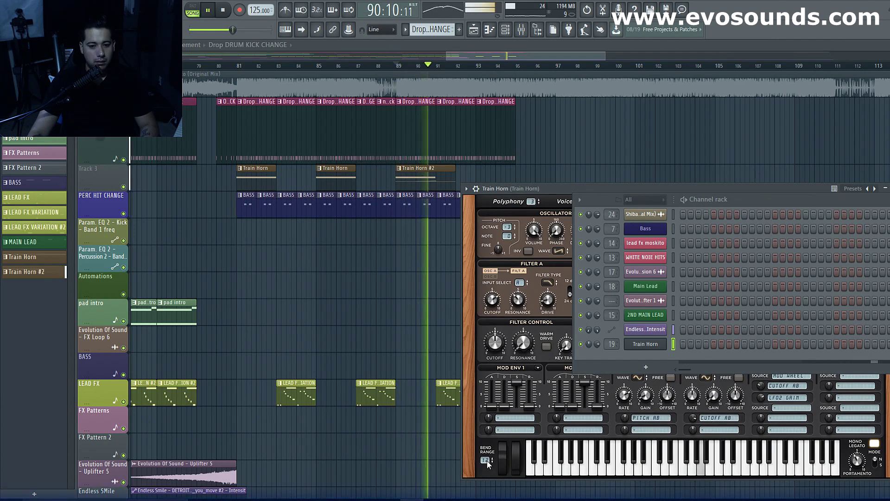
{"action": "left_click_drag", "start_coordinate": [558, 190], "coordinate": [314, 162]}
{"action": "key", "text": "space"}
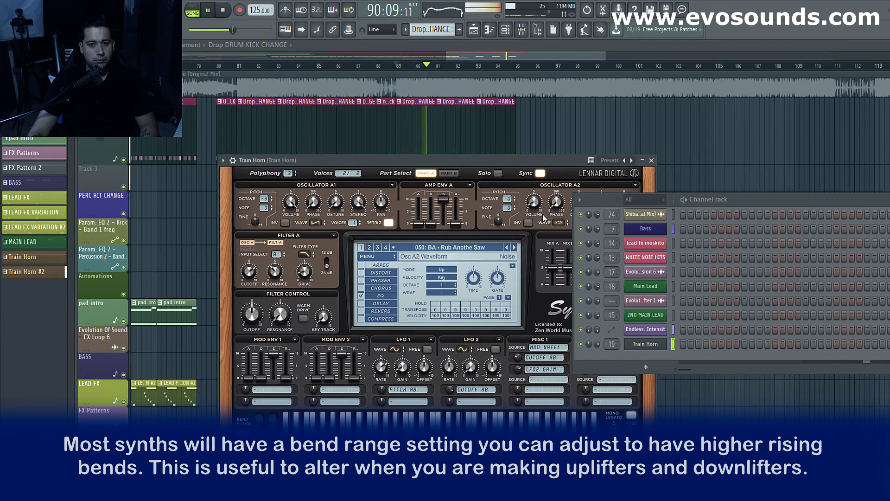
{"action": "left_click_drag", "start_coordinate": [545, 164], "coordinate": [420, 200]}
{"action": "left_click", "coordinate": [528, 201]}
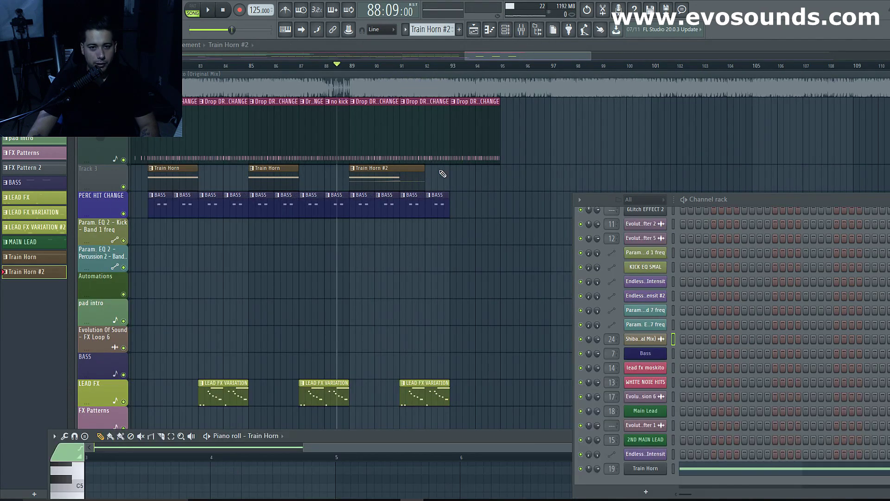
Step: Extend the Train Horn #2 clip to bar 93 and lengthen the A5 note in its pattern to bar 5
{"action": "left_click_drag", "start_coordinate": [423, 168], "coordinate": [447, 173]}
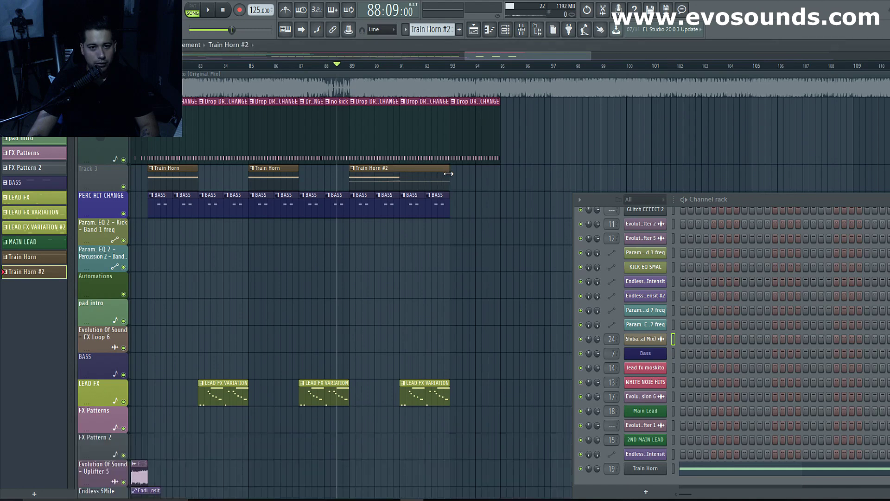
{"action": "left_click", "coordinate": [686, 469]}
{"action": "left_click_drag", "start_coordinate": [446, 434], "coordinate": [400, 213]}
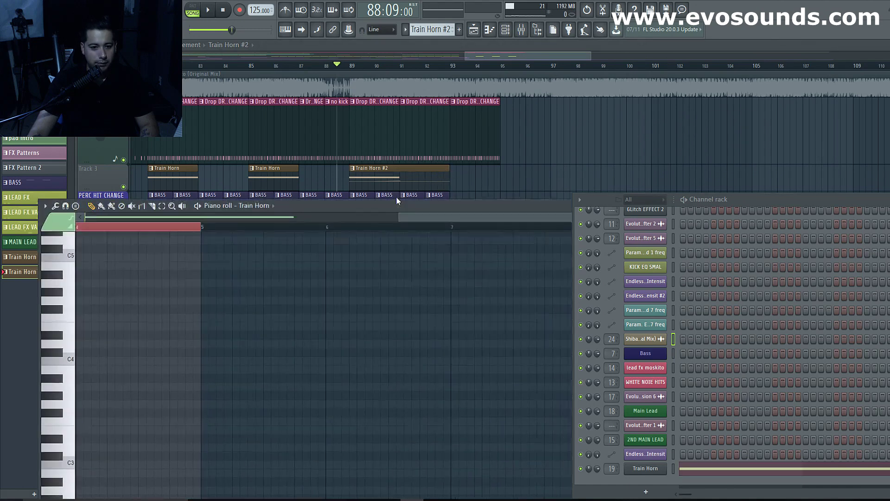
{"action": "scroll", "coordinate": [405, 337], "scroll_direction": "up", "scroll_amount": 10}
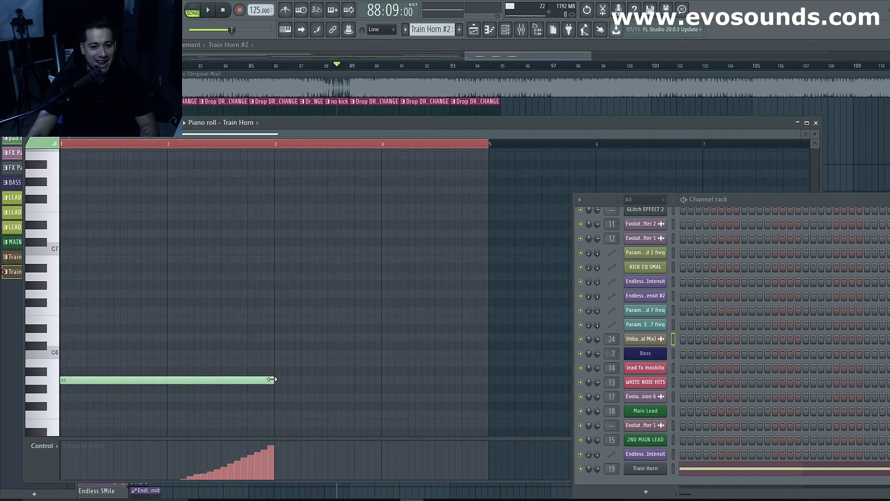
{"action": "left_click_drag", "start_coordinate": [272, 379], "coordinate": [505, 389]}
{"action": "scroll", "coordinate": [336, 399], "scroll_direction": "down", "scroll_amount": 3}
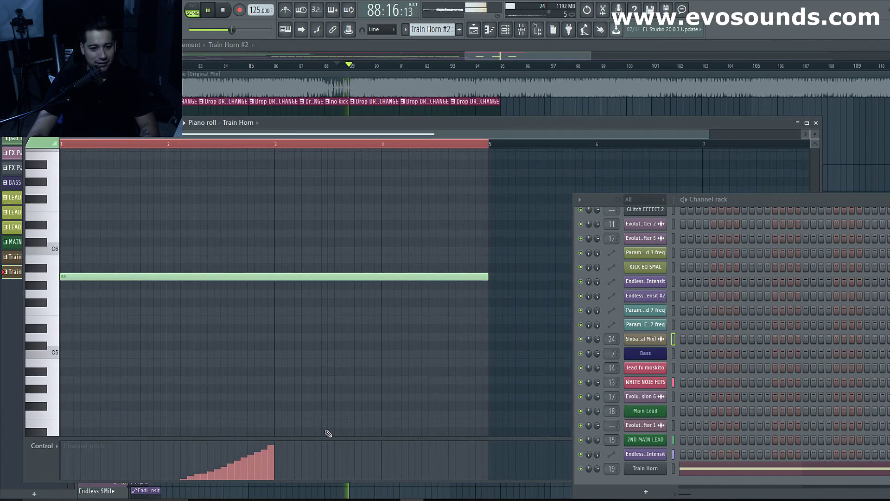
Step: Enlarge the Channel pitch lane, redraw its curve rising from bar 2 to the maximum and held until bar 5, and play it back
{"action": "left_click_drag", "start_coordinate": [340, 437], "coordinate": [302, 336]}
{"action": "key", "text": "space"}
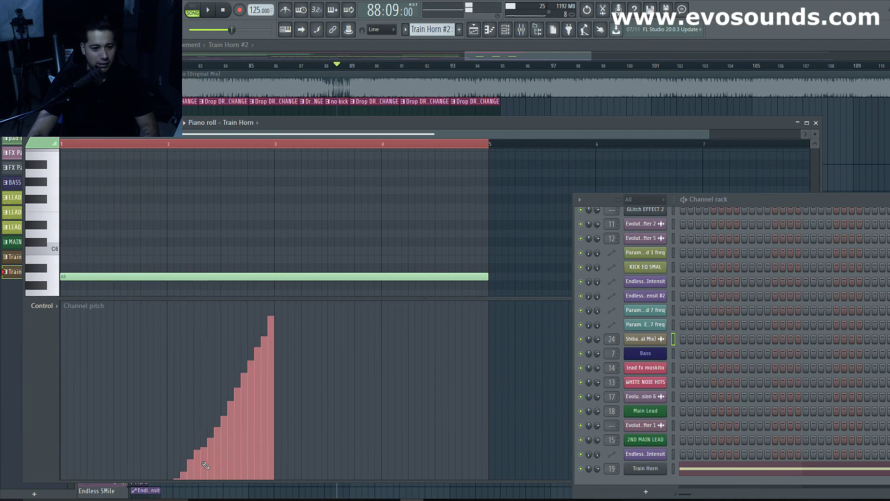
{"action": "mouse_move", "coordinate": [248, 450]}
{"action": "left_mouse_down"}
{"action": "mouse_move", "coordinate": [288, 441]}
{"action": "mouse_move", "coordinate": [453, 356]}
{"action": "mouse_move", "coordinate": [477, 325]}
{"action": "mouse_move", "coordinate": [513, 426]}
{"action": "mouse_move", "coordinate": [512, 491]}
{"action": "mouse_move", "coordinate": [518, 436]}
{"action": "mouse_move", "coordinate": [568, 438]}
{"action": "mouse_move", "coordinate": [495, 436]}
{"action": "left_mouse_up"}
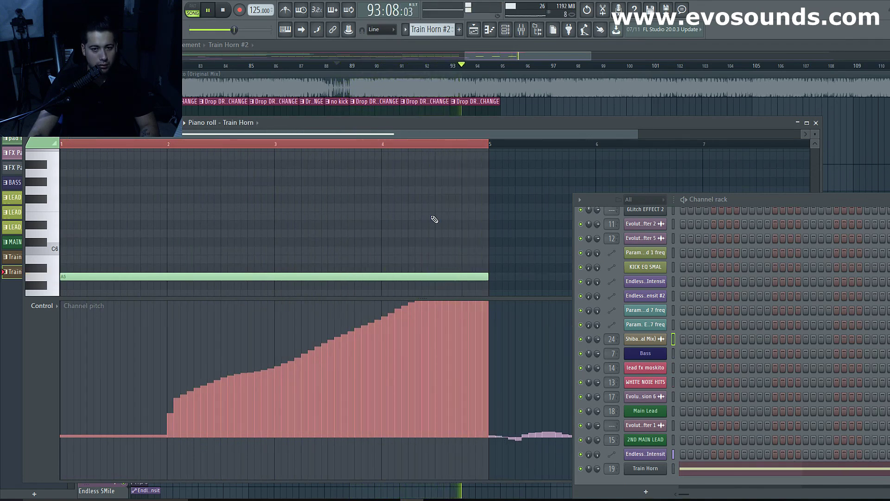
{"action": "left_click_drag", "start_coordinate": [463, 125], "coordinate": [472, 476]}
Step: Add BASS clips at bars 93 and 94, and place a MAIN LEAD clip at bar 91 on the BASS track
{"action": "left_click", "coordinate": [440, 198]}
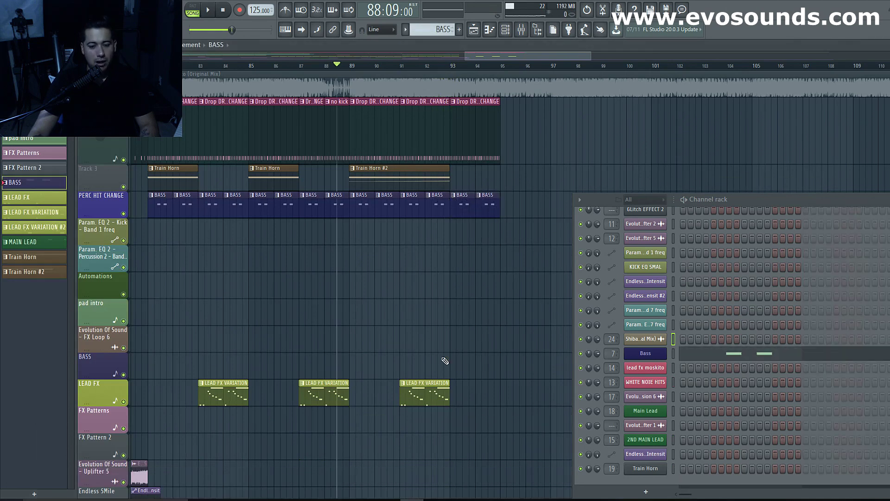
{"action": "left_click", "coordinate": [424, 387]}
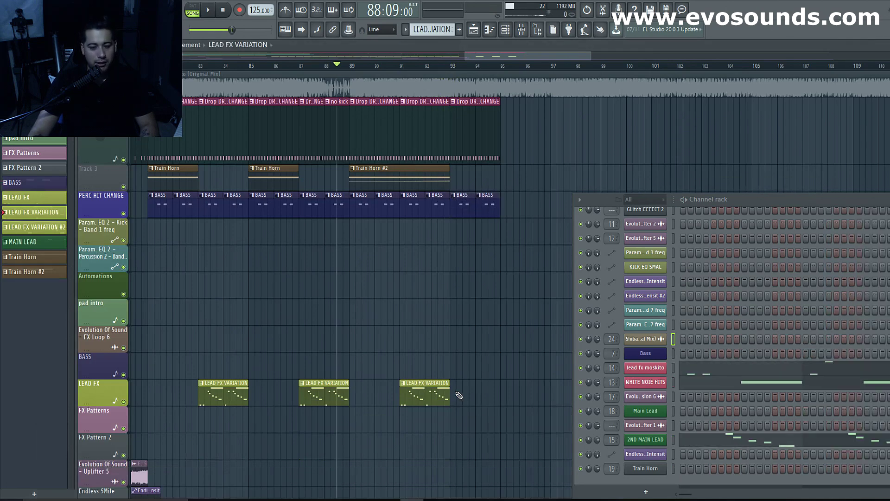
{"action": "scroll", "coordinate": [82, 221], "scroll_direction": "down", "scroll_amount": 2}
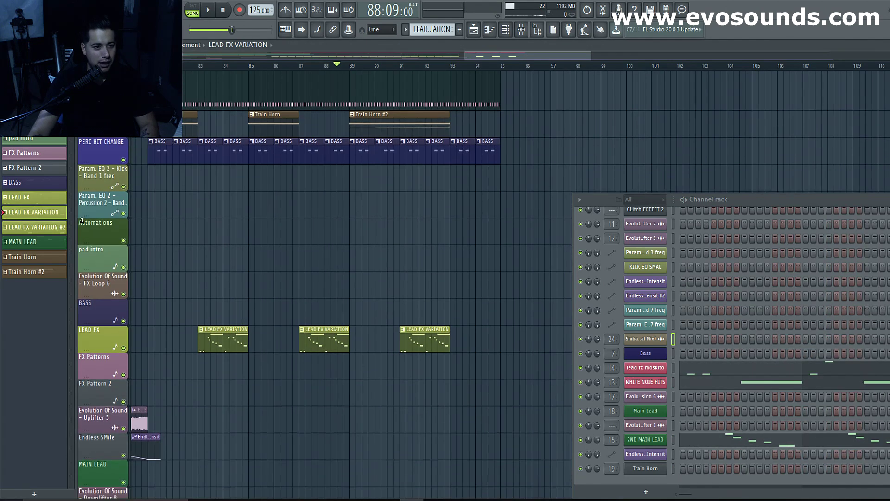
{"action": "left_click", "coordinate": [30, 246]}
{"action": "key", "text": "space"}
{"action": "key", "text": "space"}
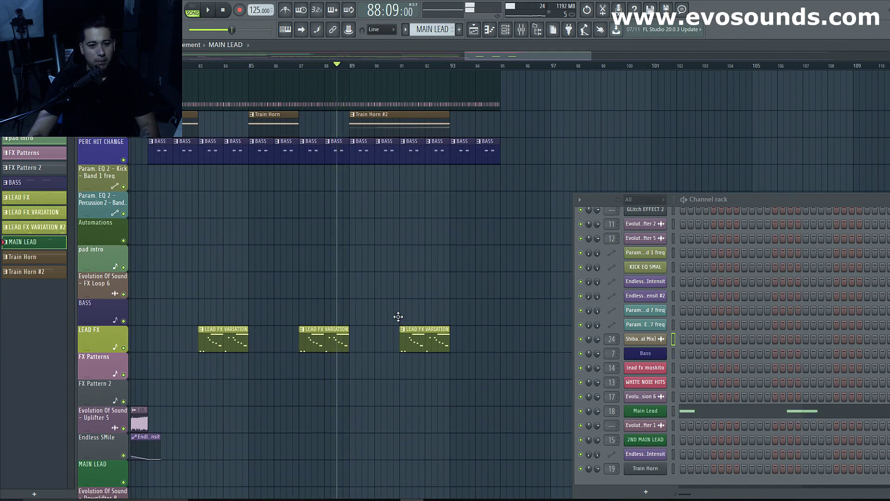
{"action": "key", "text": "space"}
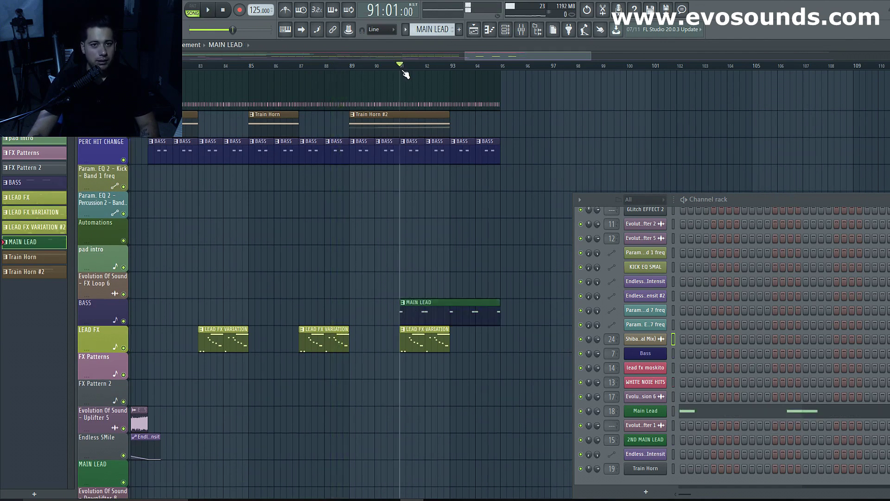
{"action": "key", "text": "space"}
{"action": "key", "text": "space"}
Step: Move the last LEAD FX VARIATION clip and the MAIN LEAD clip to bar 93 while playing back the section
{"action": "left_click", "coordinate": [465, 337]}
{"action": "key", "text": "space"}
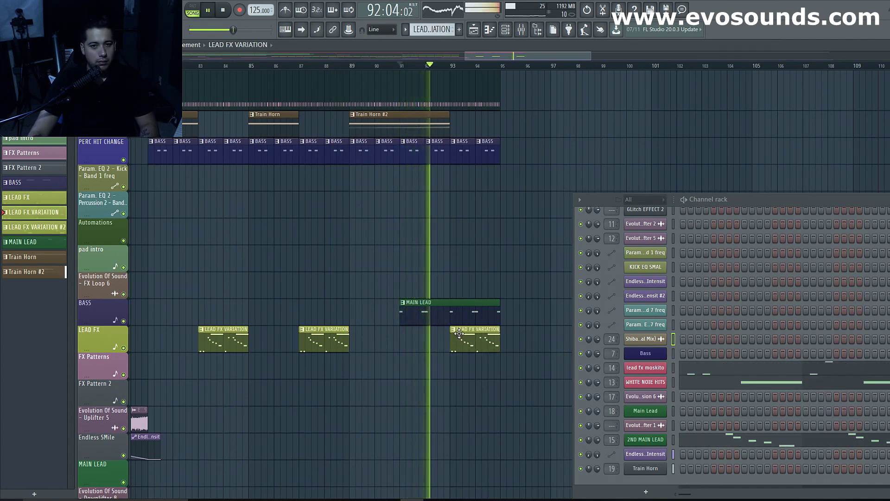
{"action": "left_click", "coordinate": [460, 301]}
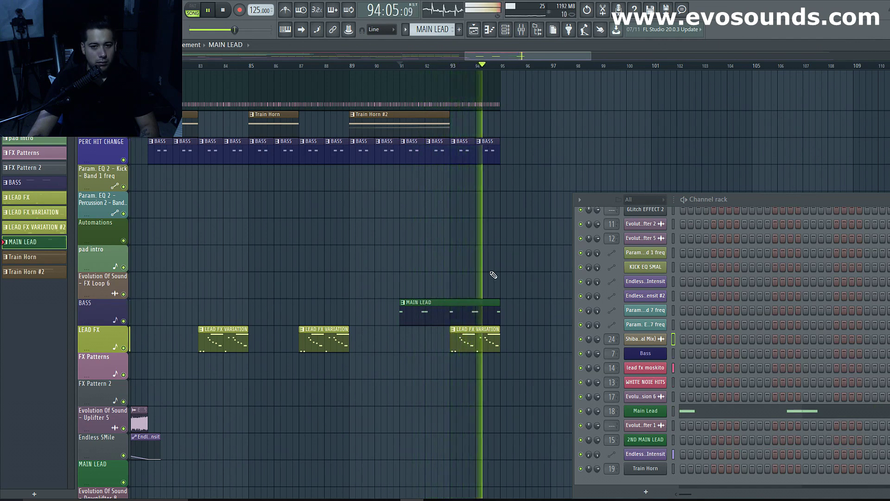
{"action": "key", "text": "space"}
{"action": "left_click", "coordinate": [443, 304]}
{"action": "left_click", "coordinate": [431, 296]}
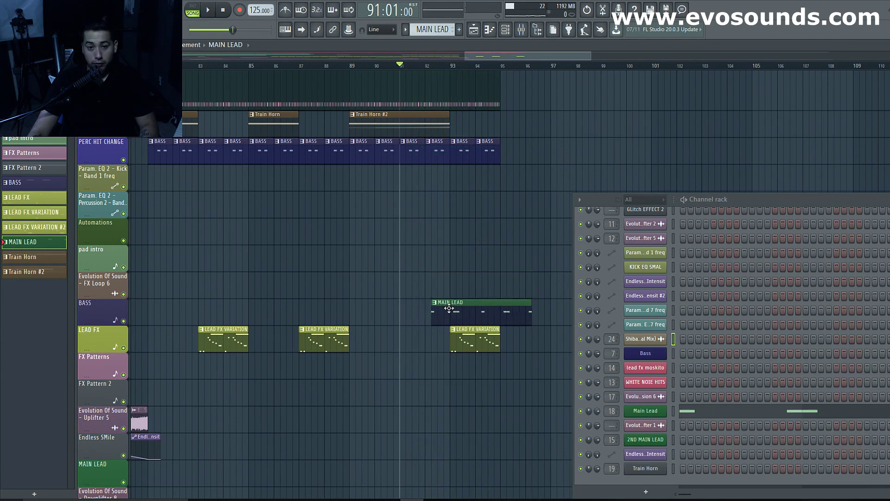
{"action": "scroll", "coordinate": [458, 110], "scroll_direction": "up", "scroll_amount": 2}
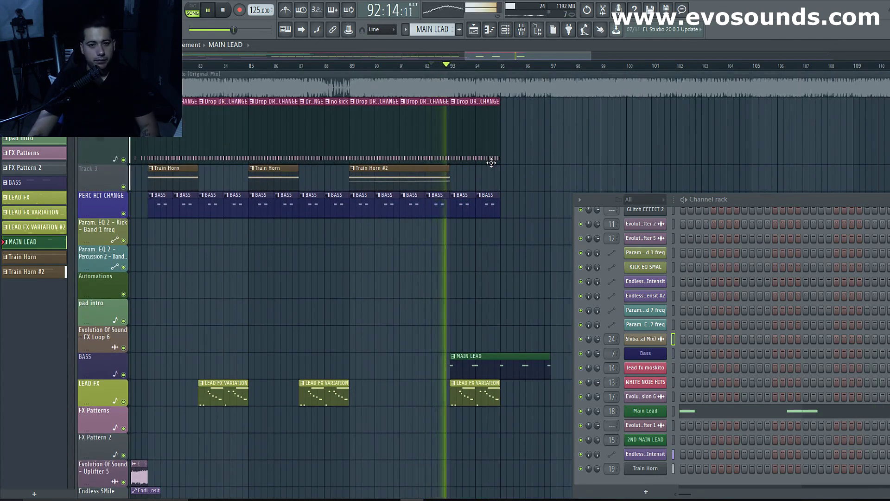
{"action": "scroll", "coordinate": [491, 162], "scroll_direction": "down", "scroll_amount": 2}
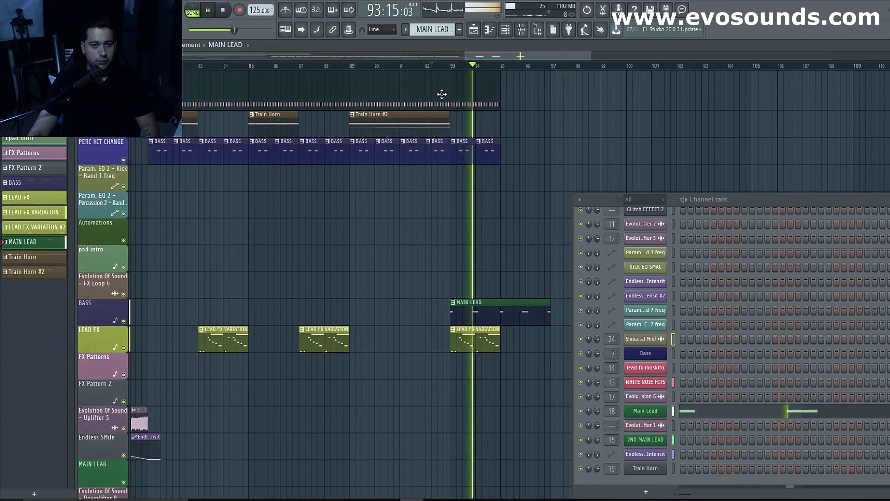
Step: Shorten the MAIN LEAD clip so that it ends at bar 95
{"action": "scroll", "coordinate": [419, 290], "scroll_direction": "right", "scroll_amount": 3}
{"action": "left_click_drag", "start_coordinate": [386, 306], "coordinate": [337, 308]}
{"action": "key", "text": "space"}
Step: Add a Drop DRUM KICK CHANGE clip at bar 95 and BASS clips at bars 95 and 96
{"action": "scroll", "coordinate": [336, 170], "scroll_direction": "up", "scroll_amount": 2}
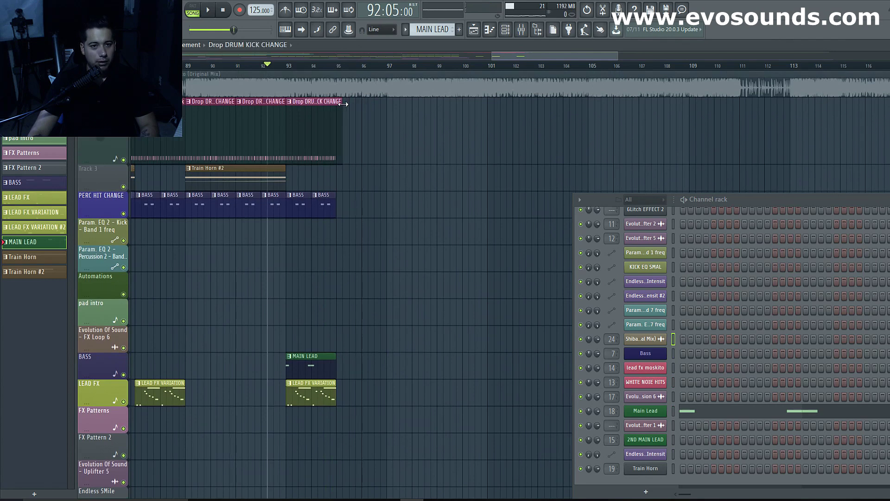
{"action": "left_click", "coordinate": [330, 100]}
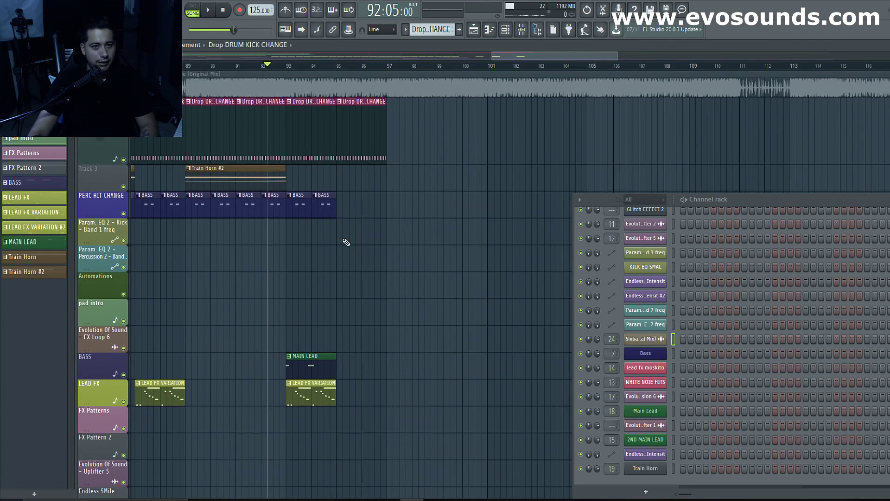
{"action": "left_click", "coordinate": [323, 194]}
{"action": "left_click", "coordinate": [344, 203]}
{"action": "left_click", "coordinate": [364, 206]}
Step: Place a MAIN LEAD clip and a LEAD FX VARIATION clip at bar 95 on their tracks
{"action": "scroll", "coordinate": [352, 232], "scroll_direction": "down", "scroll_amount": 2}
{"action": "left_click", "coordinate": [325, 306]}
{"action": "left_click", "coordinate": [344, 311]}
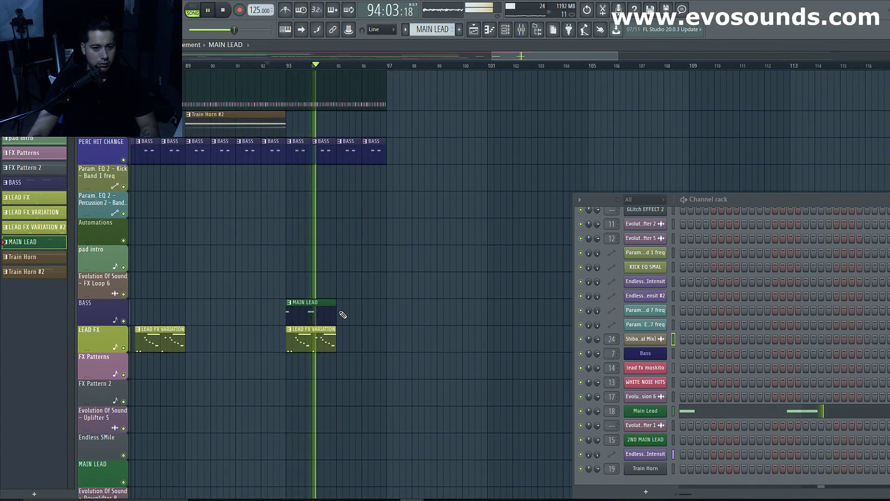
{"action": "left_click", "coordinate": [326, 332]}
{"action": "left_click", "coordinate": [343, 337]}
Step: Replace the LEAD FX VARIATION clips at bars 93 and 95 with LEAD FX clips, checking the change by playback
{"action": "scroll", "coordinate": [436, 269], "scroll_direction": "up", "scroll_amount": 2}
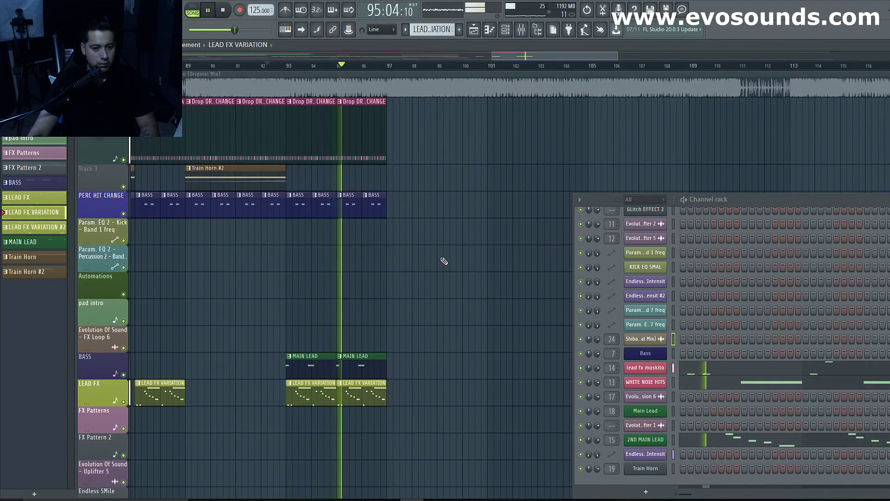
{"action": "left_click_drag", "start_coordinate": [506, 56], "coordinate": [479, 56]}
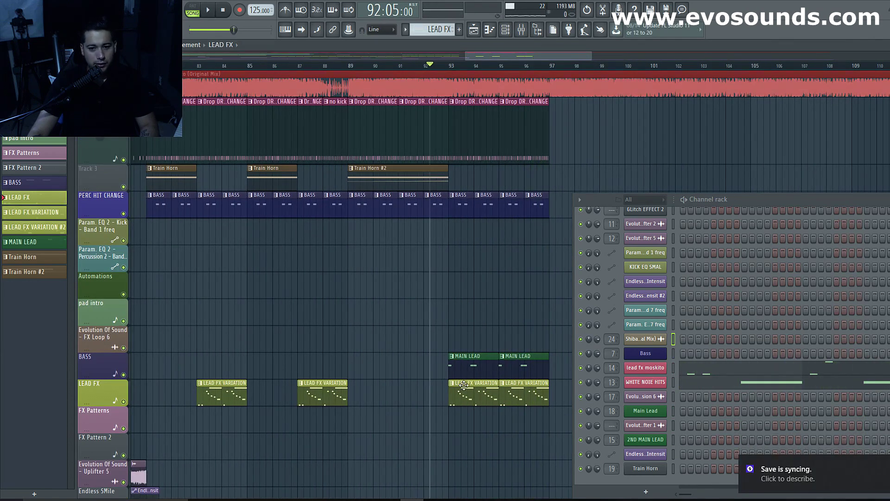
{"action": "left_click", "coordinate": [464, 385]}
{"action": "left_click", "coordinate": [452, 391]}
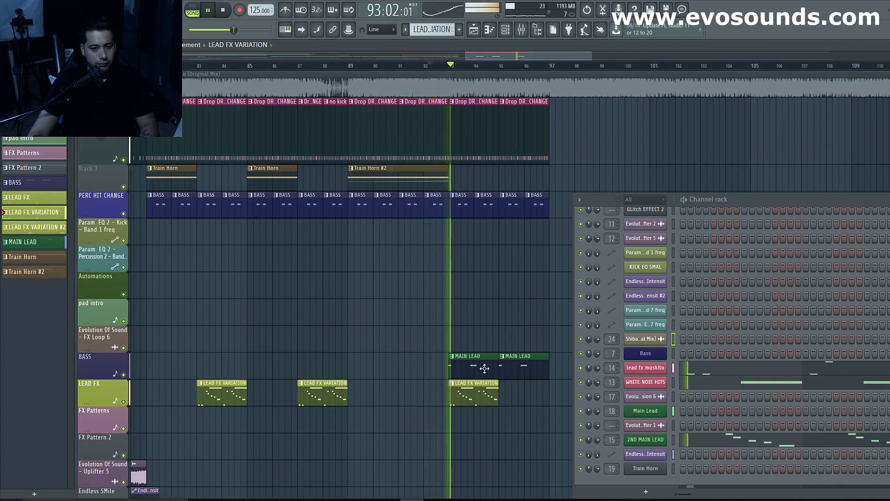
{"action": "scroll", "coordinate": [484, 367], "scroll_direction": "down", "scroll_amount": 1}
{"action": "scroll", "coordinate": [486, 367], "scroll_direction": "down", "scroll_amount": 1}
{"action": "key", "text": "space"}
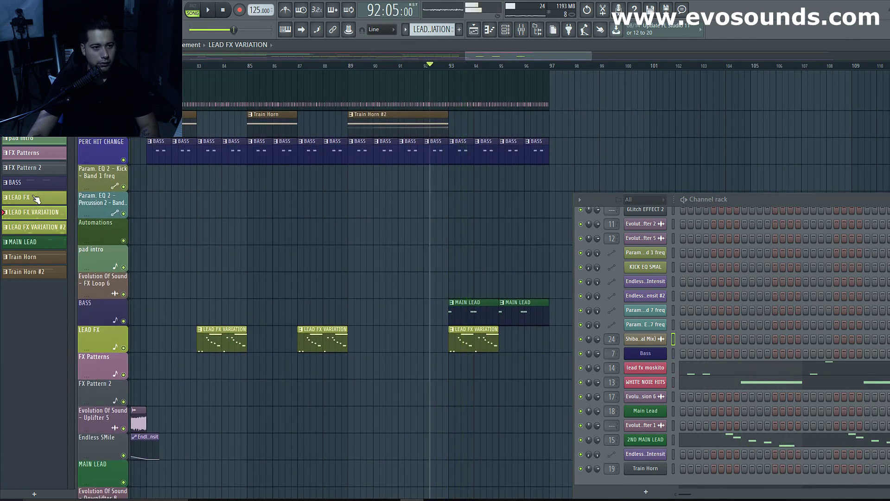
{"action": "left_click", "coordinate": [36, 197]}
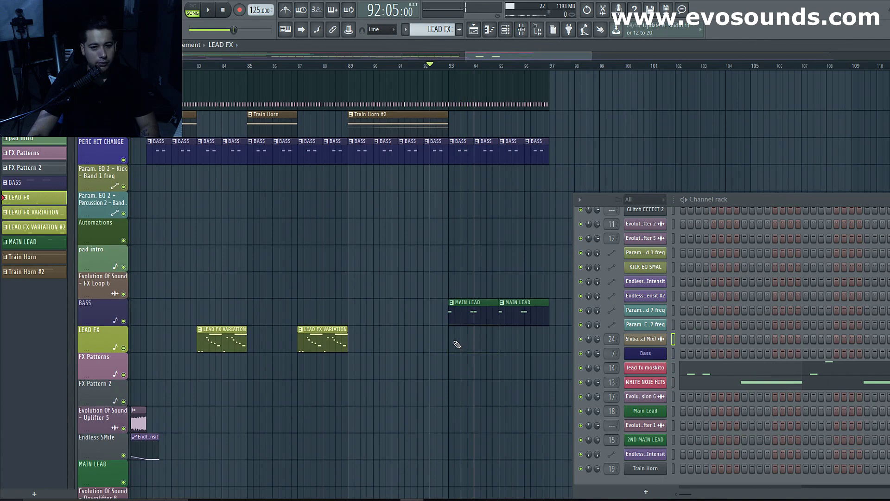
{"action": "left_click", "coordinate": [456, 344]}
{"action": "key", "text": "space"}
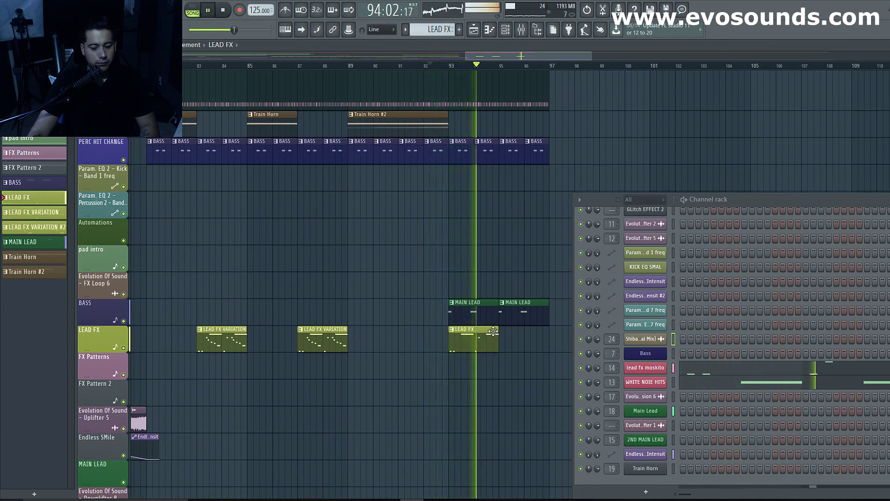
{"action": "left_click", "coordinate": [505, 338]}
{"action": "scroll", "coordinate": [520, 300], "scroll_direction": "up", "scroll_amount": 2}
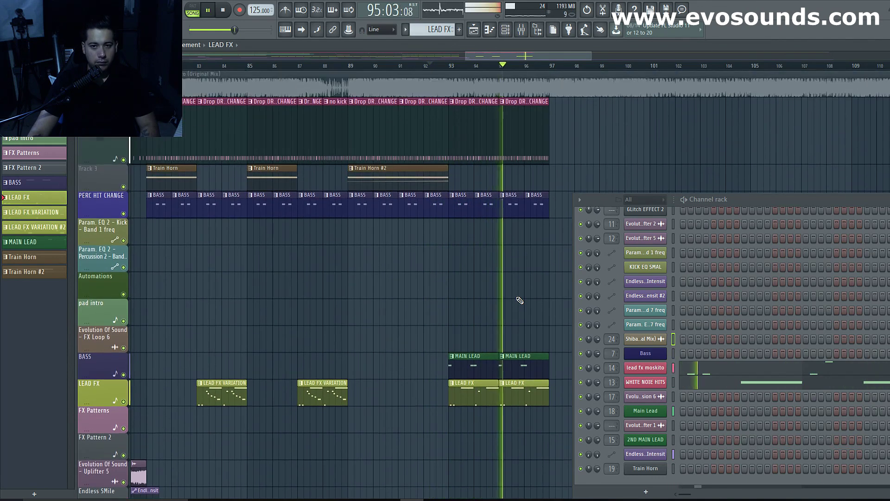
Step: Clone the Train Horn #2 pattern and place the Train Horn #3 copy in the playlist at bar 97
{"action": "left_click_drag", "start_coordinate": [484, 57], "coordinate": [503, 58]}
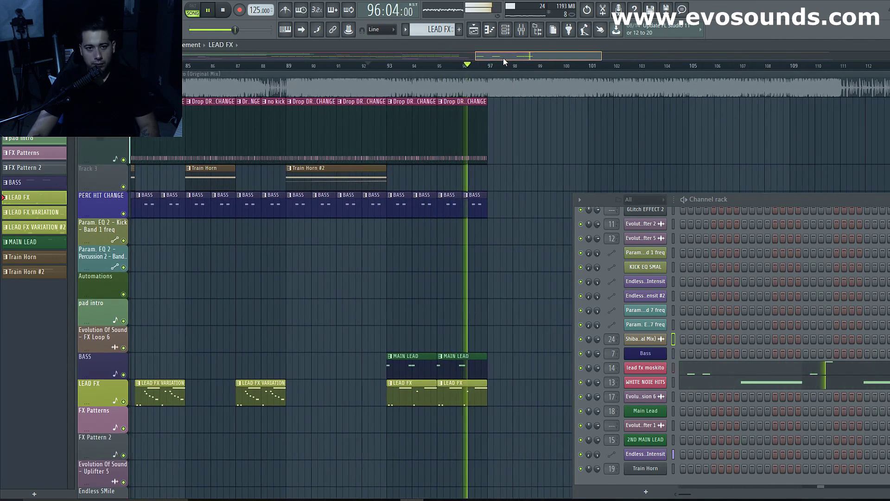
{"action": "key", "text": "space"}
{"action": "left_click", "coordinate": [33, 272]}
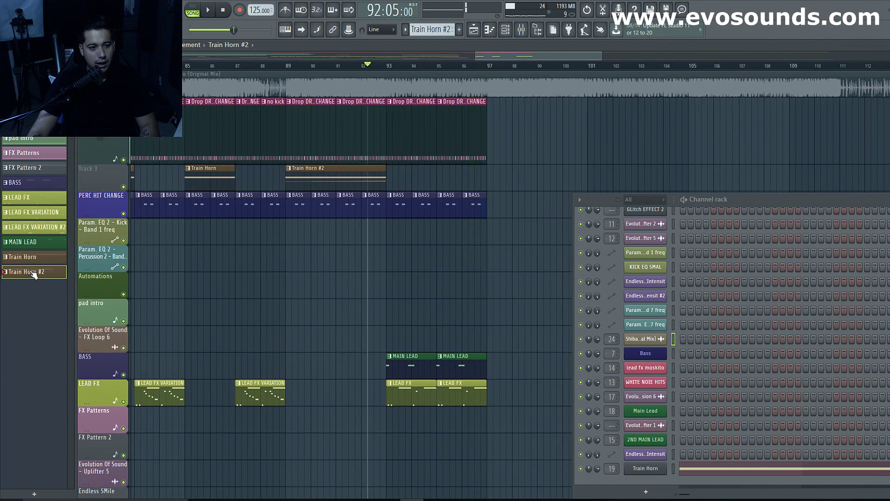
{"action": "right_click", "coordinate": [33, 275]}
{"action": "left_click", "coordinate": [70, 373]}
{"action": "left_click", "coordinate": [51, 288]}
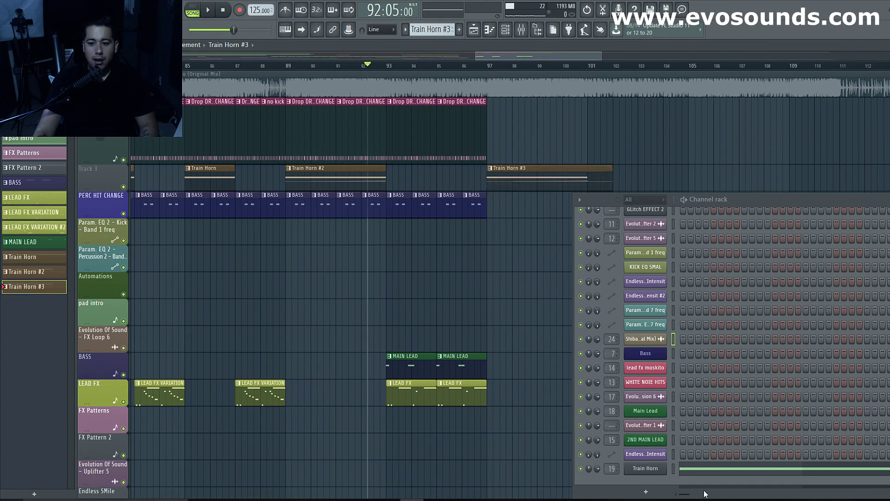
Step: Open the Train Horn #3 pattern in the piano roll and switch its control lane to Channel pitch
{"action": "left_click", "coordinate": [708, 470]}
{"action": "left_click_drag", "start_coordinate": [513, 473], "coordinate": [480, 92]}
{"action": "left_click", "coordinate": [46, 275]}
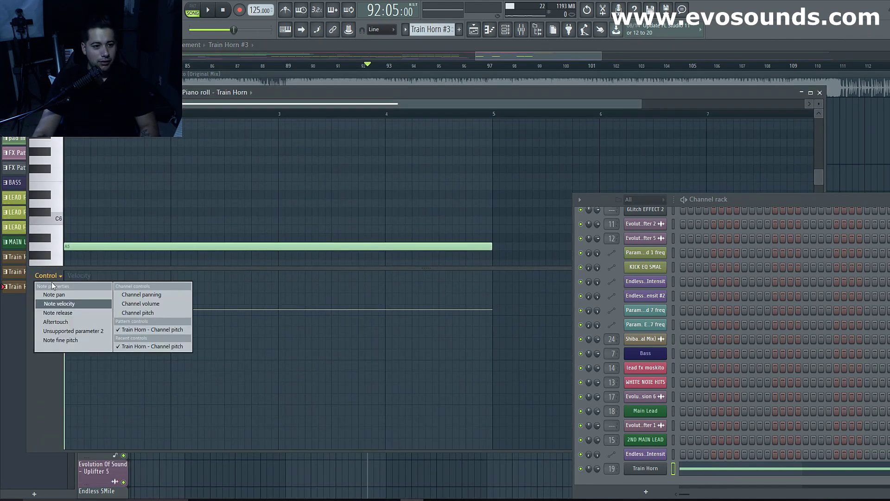
{"action": "left_click", "coordinate": [147, 313]}
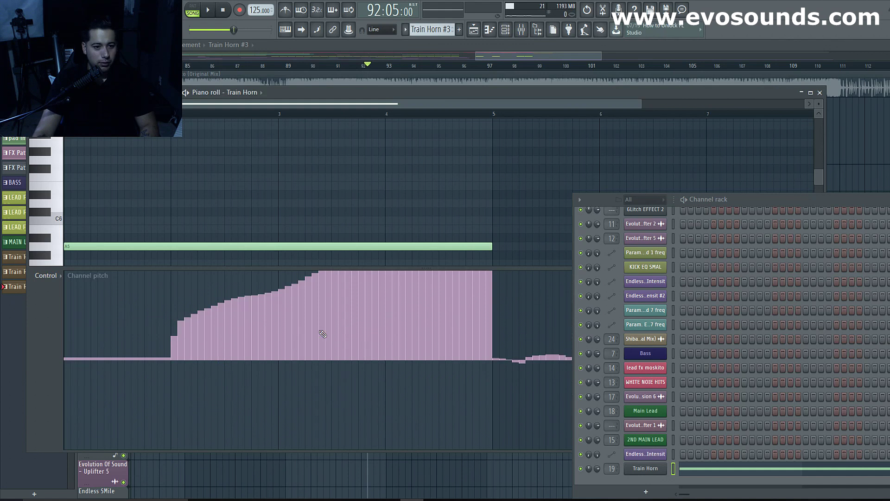
{"action": "scroll", "coordinate": [321, 332], "scroll_direction": "up", "scroll_amount": 3}
Step: Redraw the Channel pitch as a curve falling from near the maximum to the centre line by bar 5, and close the piano roll
{"action": "left_click", "coordinate": [69, 276]}
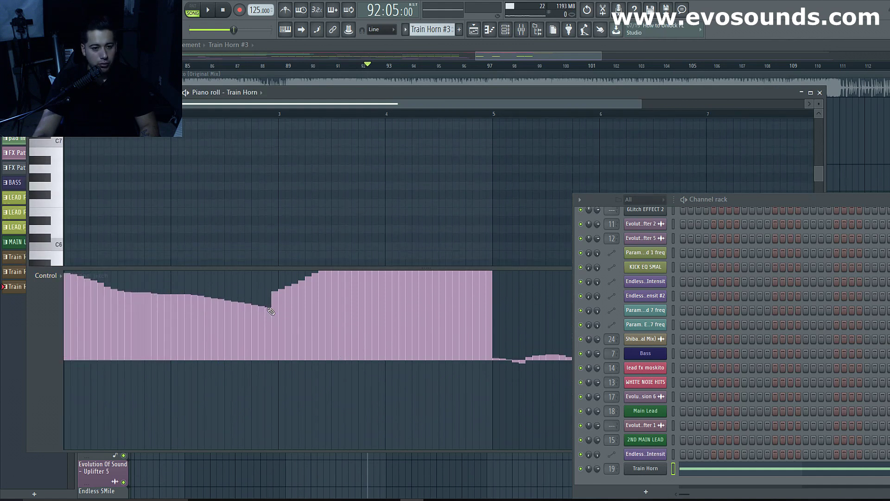
{"action": "left_click_drag", "start_coordinate": [367, 329], "coordinate": [482, 344]}
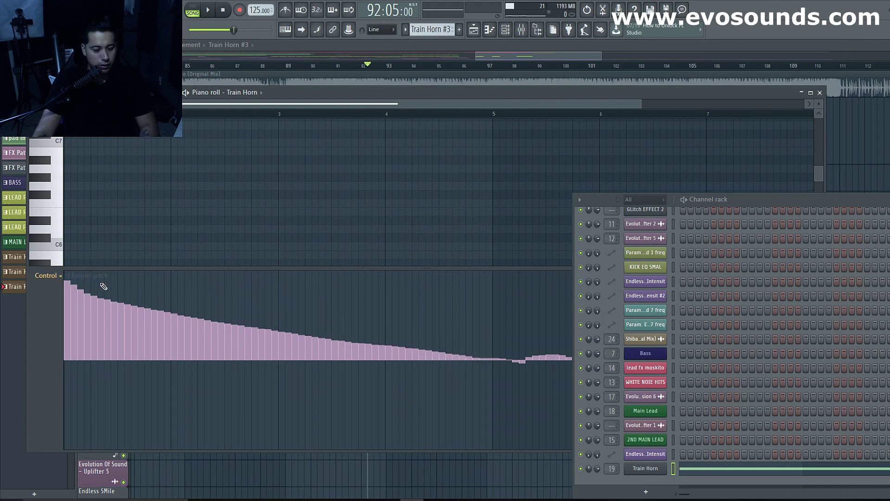
{"action": "left_click_drag", "start_coordinate": [191, 265], "coordinate": [192, 447]}
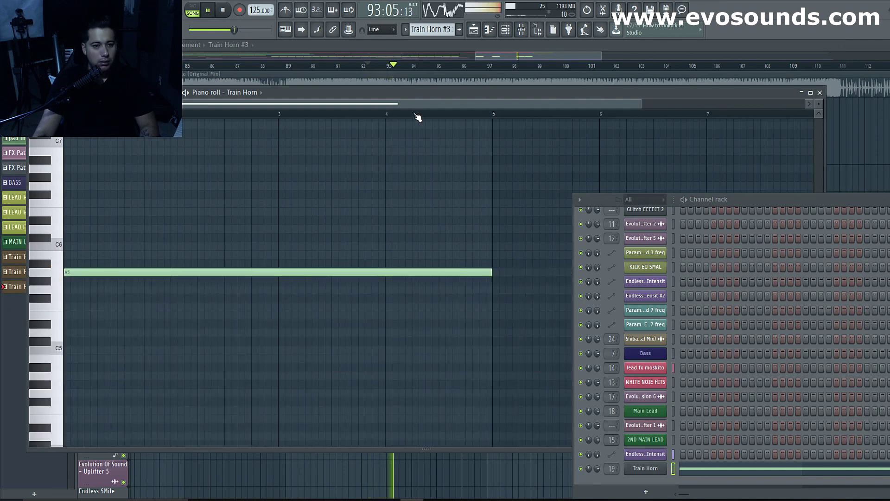
{"action": "left_click", "coordinate": [820, 93]}
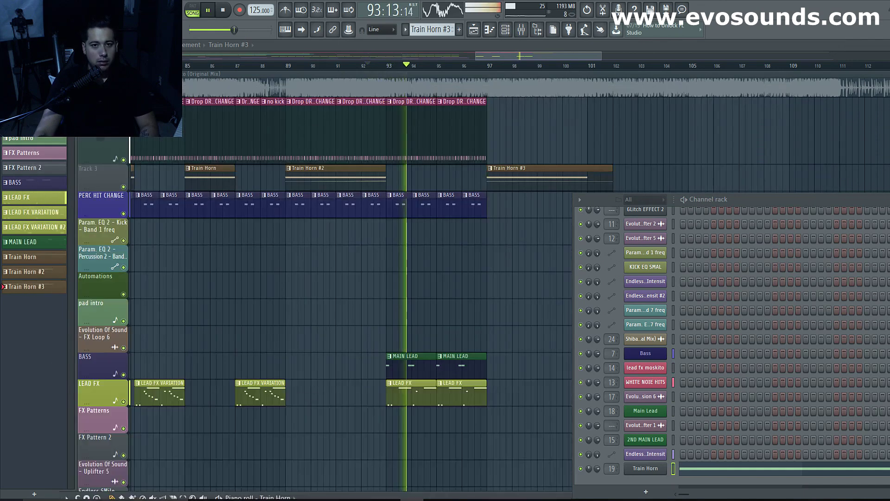
Step: Extend the Drop DRUM KICK CHANGE clips from bar 97 to bar 103 in the playlist
{"action": "left_click", "coordinate": [479, 106]}
{"action": "left_click", "coordinate": [513, 109]}
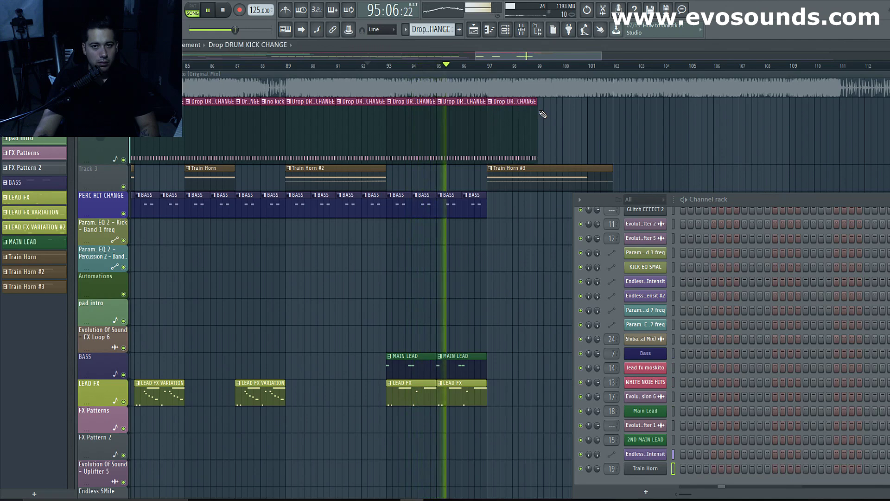
{"action": "left_click", "coordinate": [570, 114]}
{"action": "left_click", "coordinate": [601, 137]}
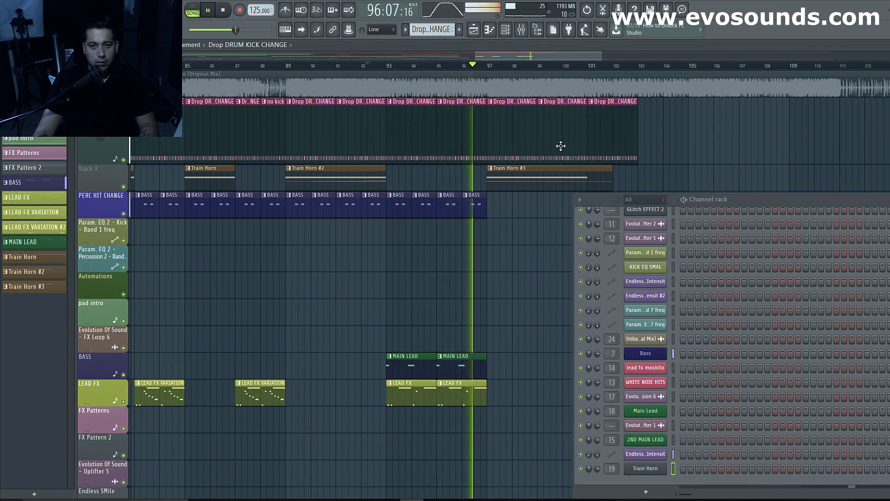
{"action": "scroll", "coordinate": [559, 151], "scroll_direction": "down", "scroll_amount": 1}
{"action": "scroll", "coordinate": [566, 220], "scroll_direction": "up", "scroll_amount": 1}
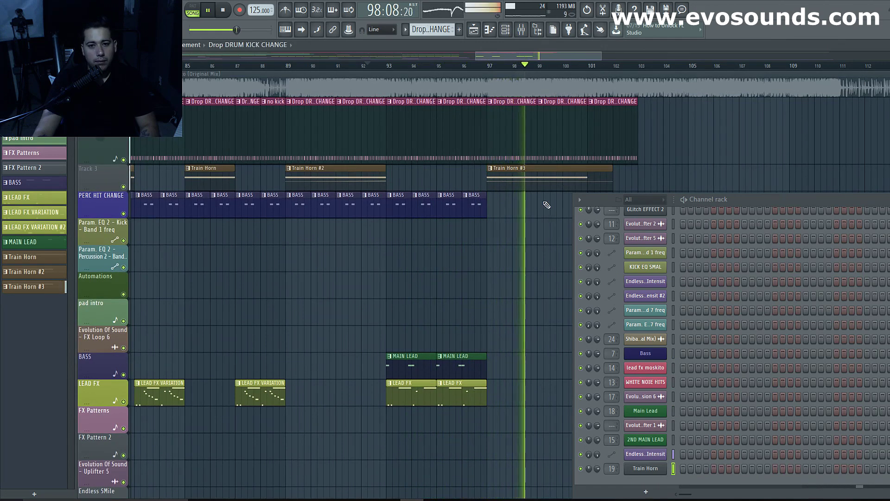
Step: Play back the Train Horn #3 clip at bar 97 and open the Train Horn channel's synth window
{"action": "left_click", "coordinate": [513, 168]}
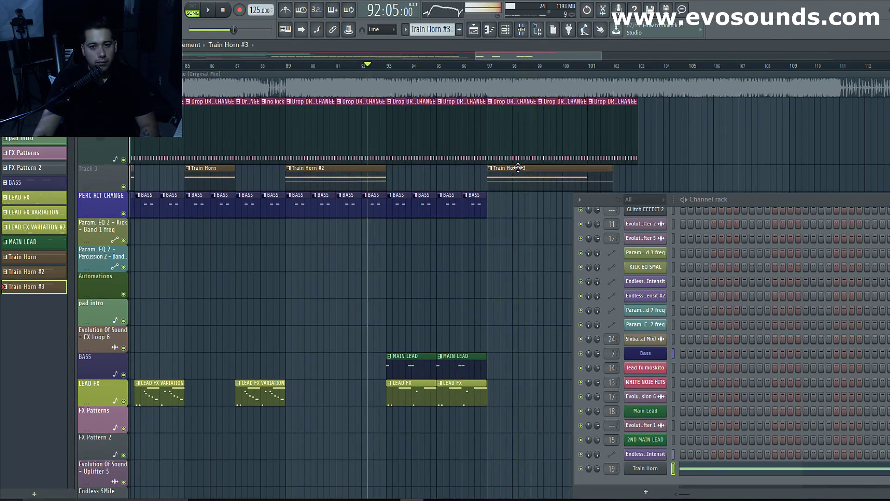
{"action": "key", "text": "space"}
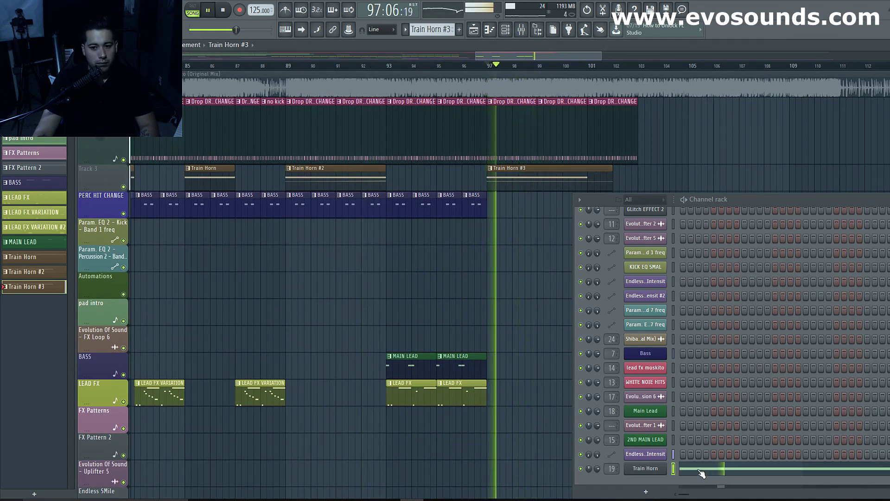
{"action": "key", "text": "space"}
{"action": "key", "text": "space"}
{"action": "left_click", "coordinate": [645, 468]}
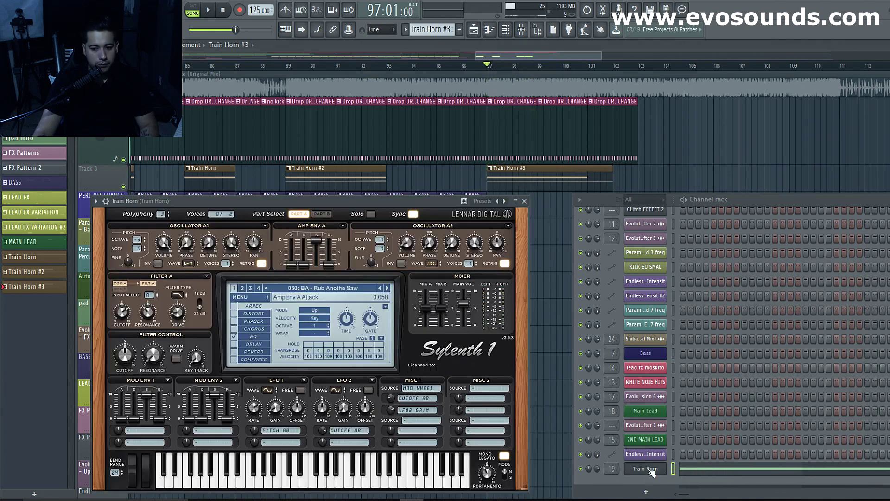
{"action": "key", "text": "space"}
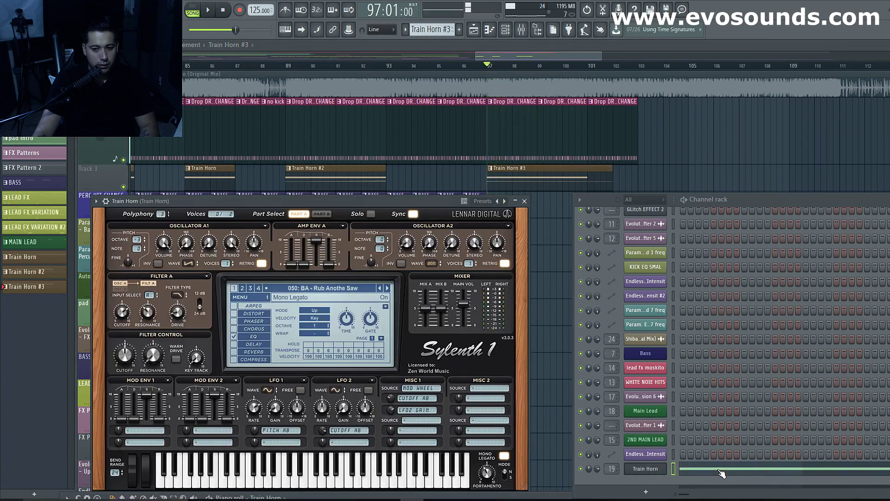
Step: Open Train Horn #3 in the piano roll and redraw its Channel pitch falling from the lane's upper edge at bar 1 towards bar 5
{"action": "left_click", "coordinate": [716, 471]}
{"action": "left_click", "coordinate": [292, 494]}
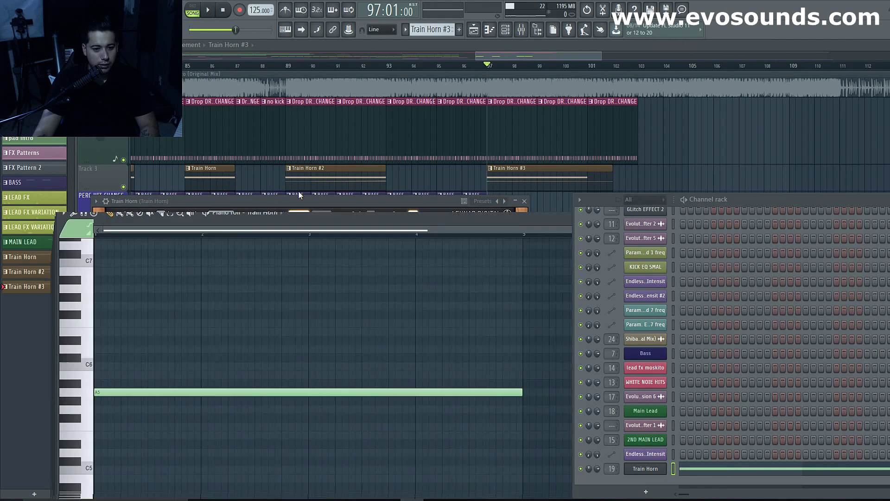
{"action": "scroll", "coordinate": [250, 408], "scroll_direction": "down", "scroll_amount": 1}
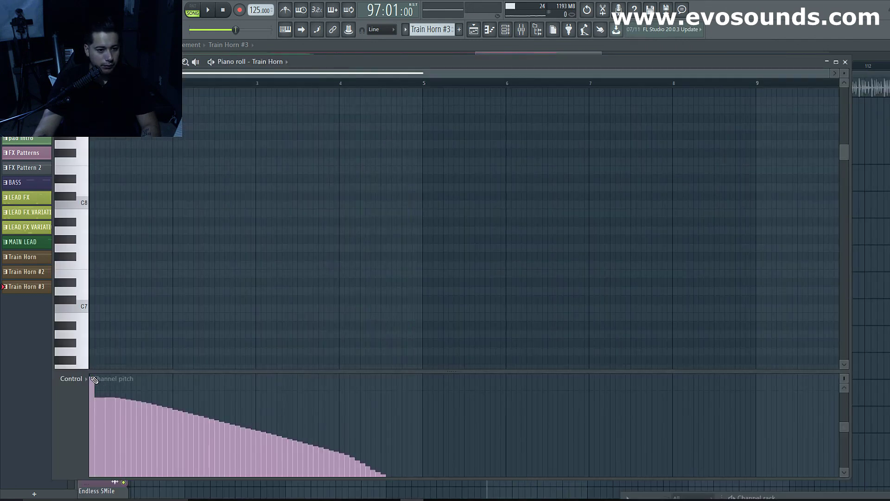
{"action": "key", "text": "space"}
{"action": "mouse_move", "coordinate": [94, 380]}
{"action": "left_mouse_down"}
{"action": "mouse_move", "coordinate": [391, 476]}
{"action": "mouse_move", "coordinate": [398, 464]}
{"action": "mouse_move", "coordinate": [427, 469]}
{"action": "left_mouse_up"}
{"action": "scroll", "coordinate": [445, 427], "scroll_direction": "down", "scroll_amount": 2}
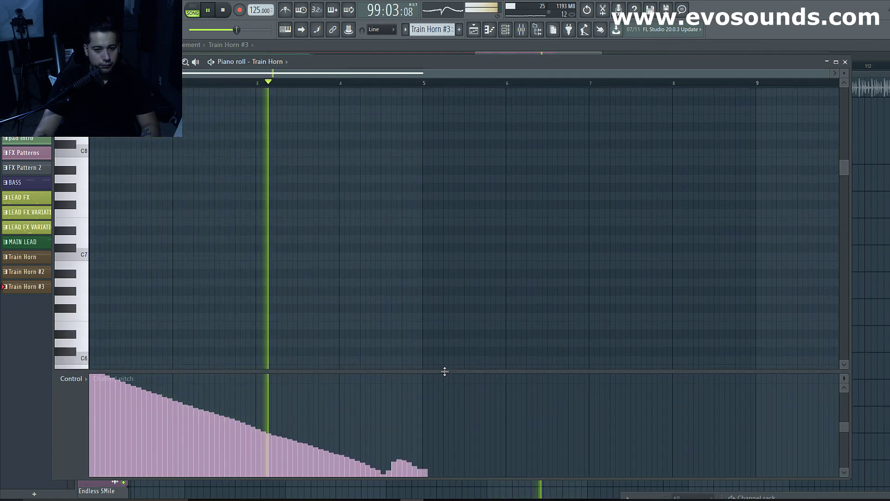
Step: Redraw the end of the Channel pitch curve so it drops to the base line by bar 5, and close the piano roll
{"action": "left_click_drag", "start_coordinate": [443, 371], "coordinate": [453, 334]}
{"action": "left_click_drag", "start_coordinate": [847, 402], "coordinate": [846, 408]}
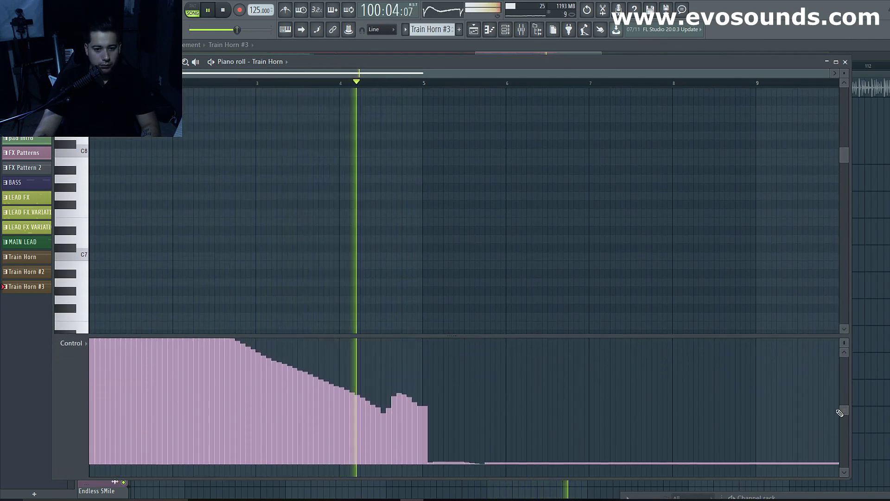
{"action": "mouse_move", "coordinate": [380, 408]}
{"action": "left_mouse_down"}
{"action": "mouse_move", "coordinate": [402, 450]}
{"action": "mouse_move", "coordinate": [424, 462]}
{"action": "mouse_move", "coordinate": [389, 465]}
{"action": "left_mouse_up"}
{"action": "left_click_drag", "start_coordinate": [388, 435], "coordinate": [416, 458]}
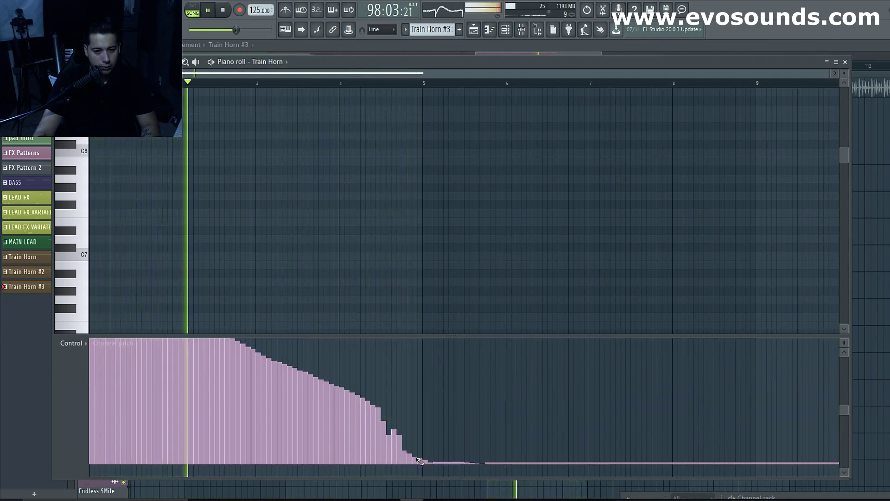
{"action": "left_click_drag", "start_coordinate": [413, 334], "coordinate": [417, 475]}
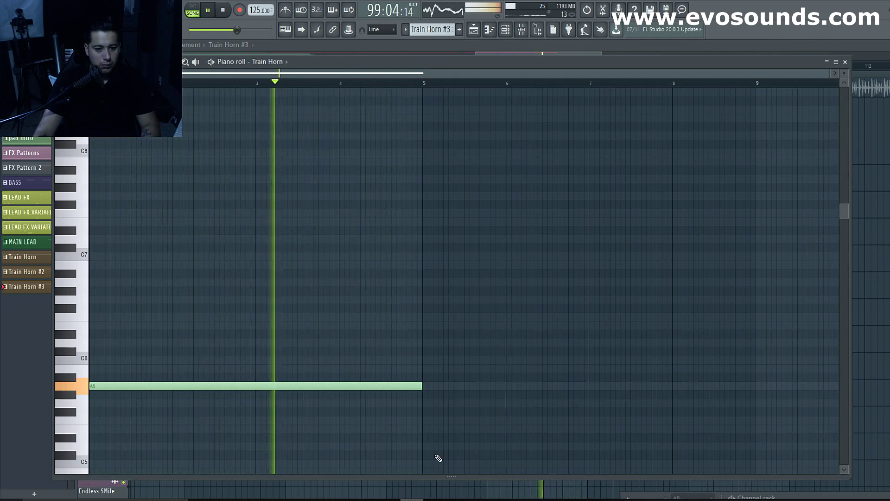
{"action": "left_click", "coordinate": [827, 62]}
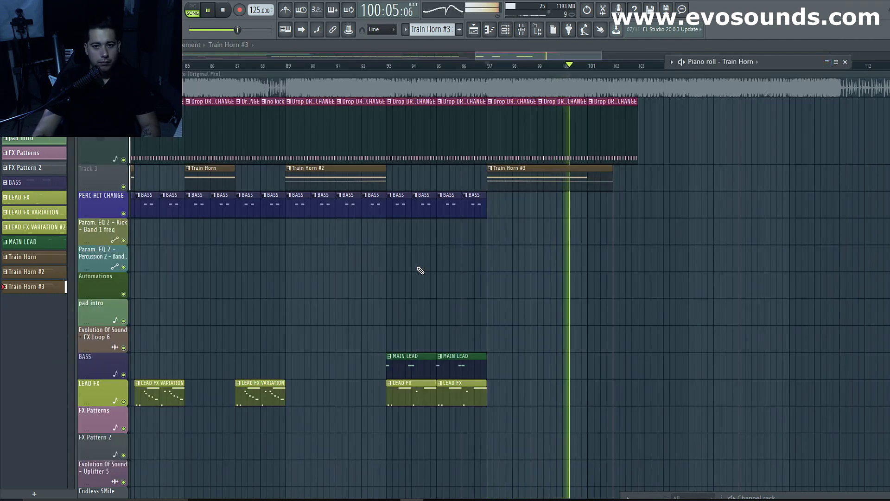
Step: Extend the BASS clips to bar 101 and place MAIN LEAD and LEAD FX clips at bars 101 and 103
{"action": "scroll", "coordinate": [466, 302], "scroll_direction": "down", "scroll_amount": 2}
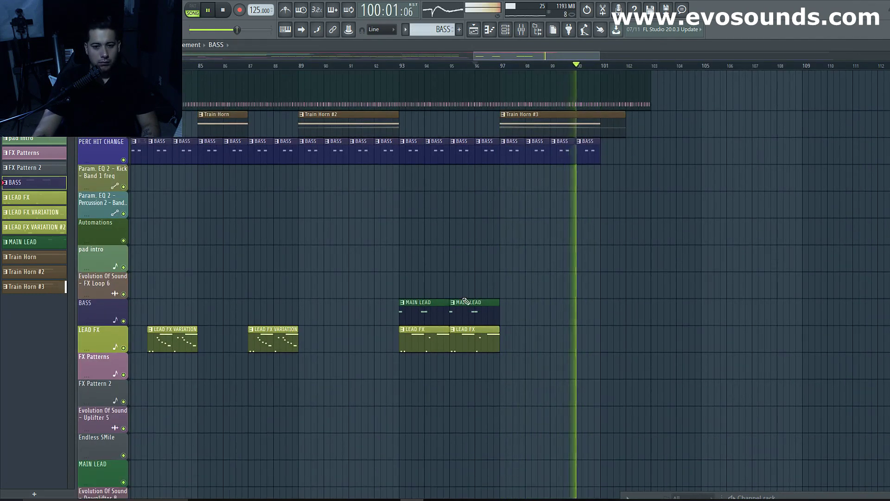
{"action": "left_click", "coordinate": [465, 300]}
{"action": "left_click", "coordinate": [605, 313]}
{"action": "left_click", "coordinate": [425, 331]}
{"action": "left_click", "coordinate": [609, 338]}
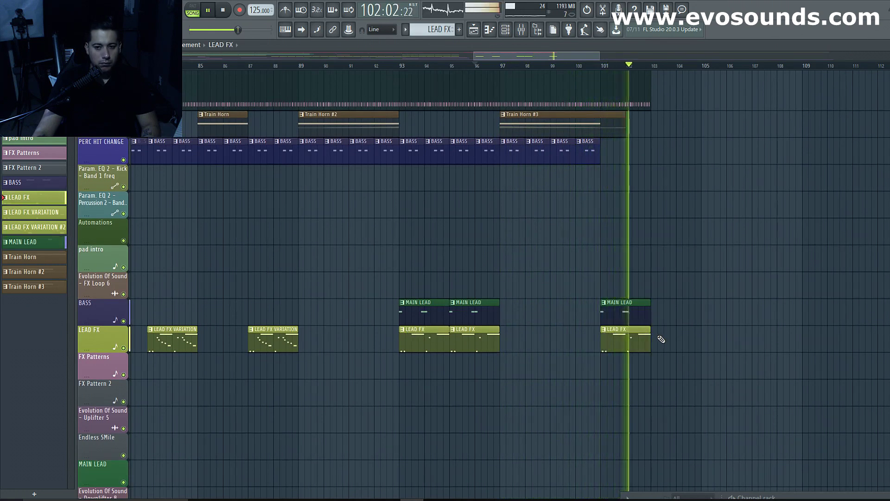
{"action": "left_click", "coordinate": [663, 336]}
{"action": "left_click", "coordinate": [626, 308]}
{"action": "left_click", "coordinate": [663, 307]}
{"action": "key", "text": "space"}
{"action": "key", "text": "space"}
Step: Extend the BASS clips from bar 101 to bar 105 beneath the new lead section
{"action": "scroll", "coordinate": [635, 232], "scroll_direction": "up", "scroll_amount": 2}
{"action": "scroll", "coordinate": [546, 58], "scroll_direction": "right", "scroll_amount": 1}
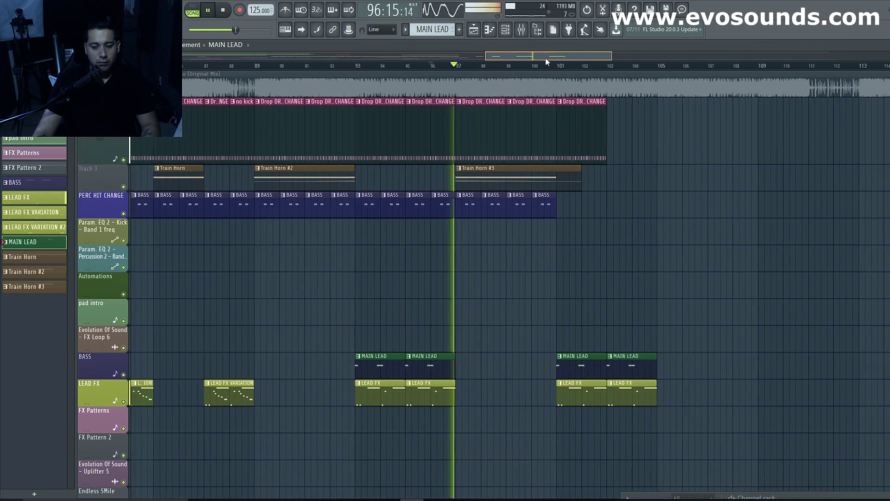
{"action": "left_click_drag", "start_coordinate": [546, 59], "coordinate": [550, 59]}
{"action": "left_click", "coordinate": [496, 65]}
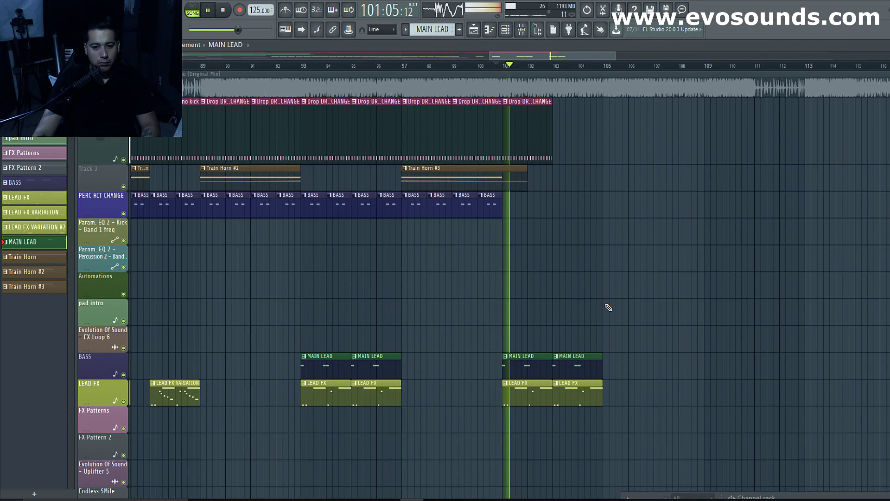
{"action": "left_click", "coordinate": [487, 197]}
{"action": "left_click", "coordinate": [510, 205]}
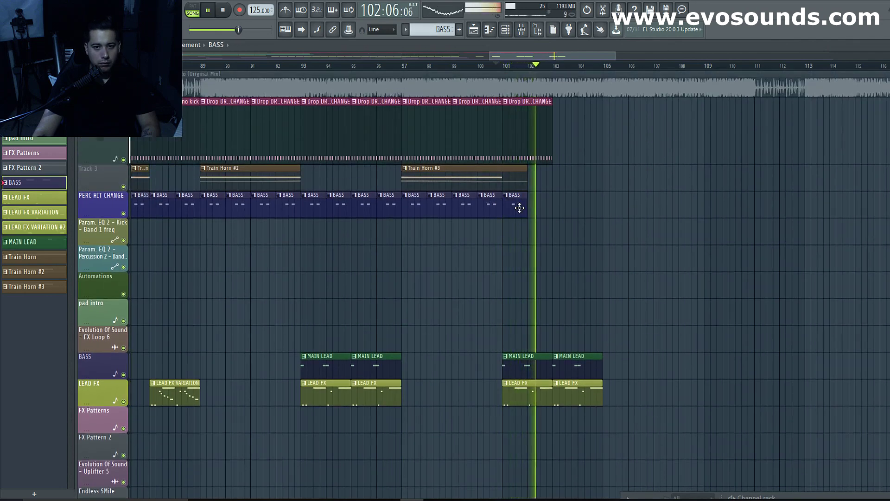
{"action": "left_click", "coordinate": [547, 204]}
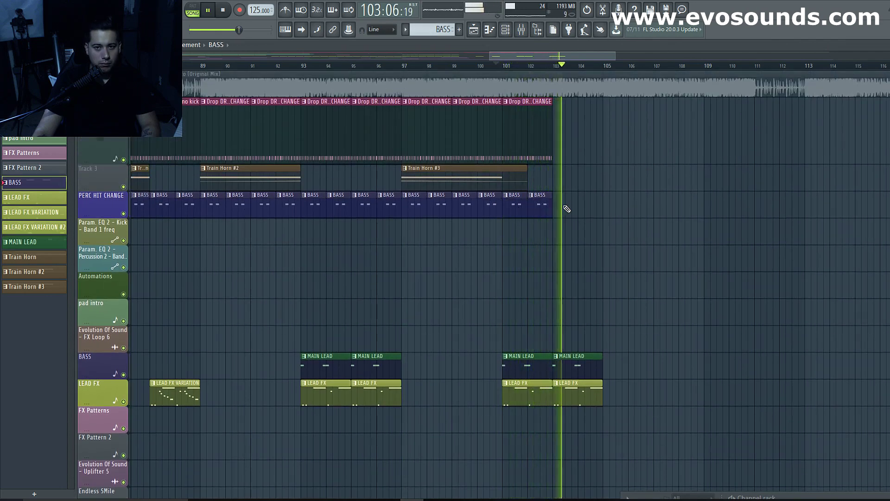
{"action": "left_click", "coordinate": [556, 203]}
Step: Place a Drop DRUM KICK CHANGE clip at bar 103 and check the section by playback
{"action": "key", "text": "space"}
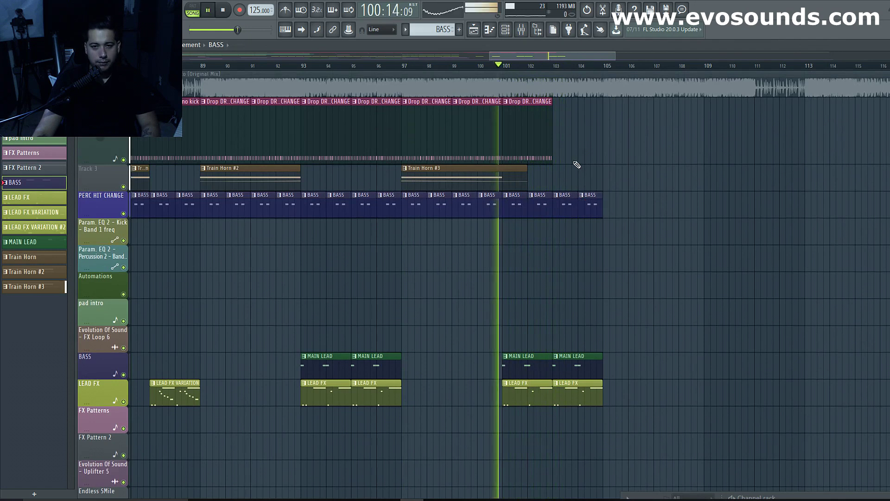
{"action": "left_click", "coordinate": [543, 105]}
{"action": "left_click", "coordinate": [556, 108]}
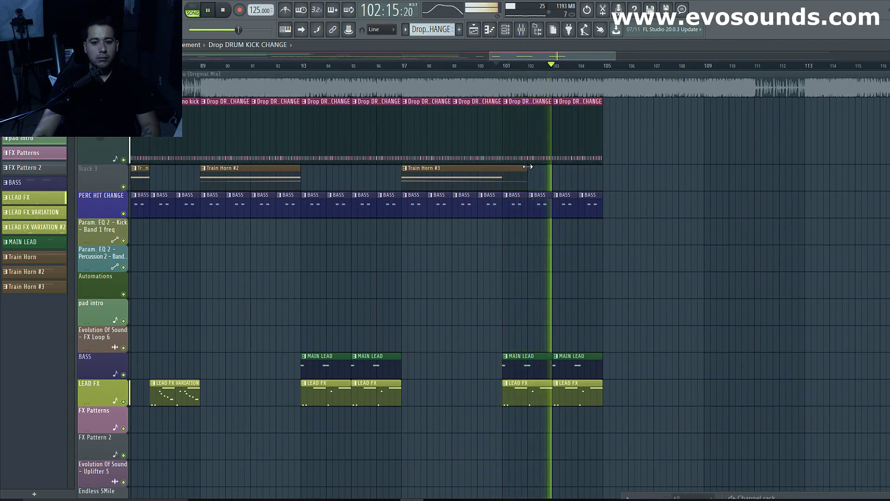
{"action": "left_click_drag", "start_coordinate": [553, 58], "coordinate": [567, 59]}
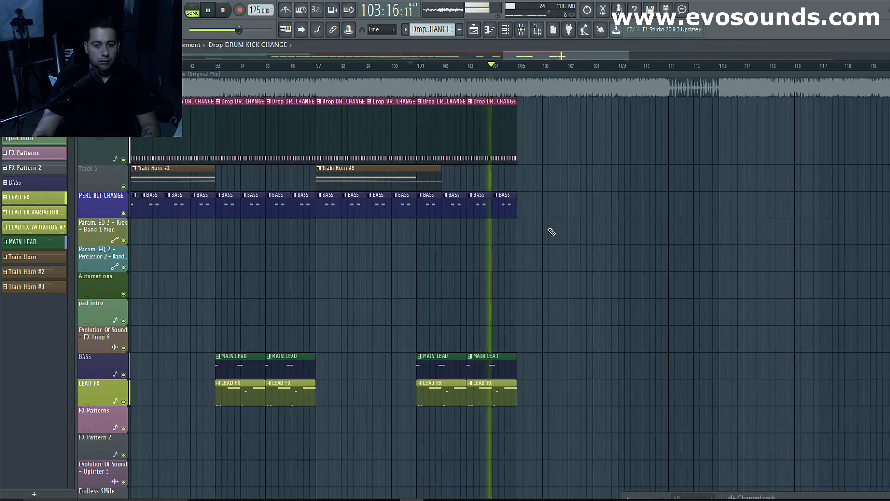
{"action": "key", "text": "space"}
Step: Place a Train Horn clip at bar 105 on the horn track
{"action": "scroll", "coordinate": [490, 57], "scroll_direction": "down", "scroll_amount": 2}
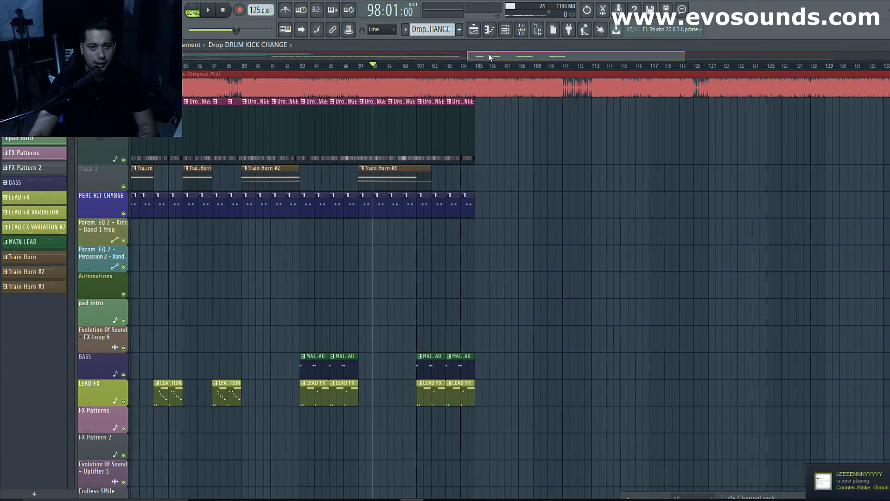
{"action": "left_click_drag", "start_coordinate": [490, 57], "coordinate": [452, 57]}
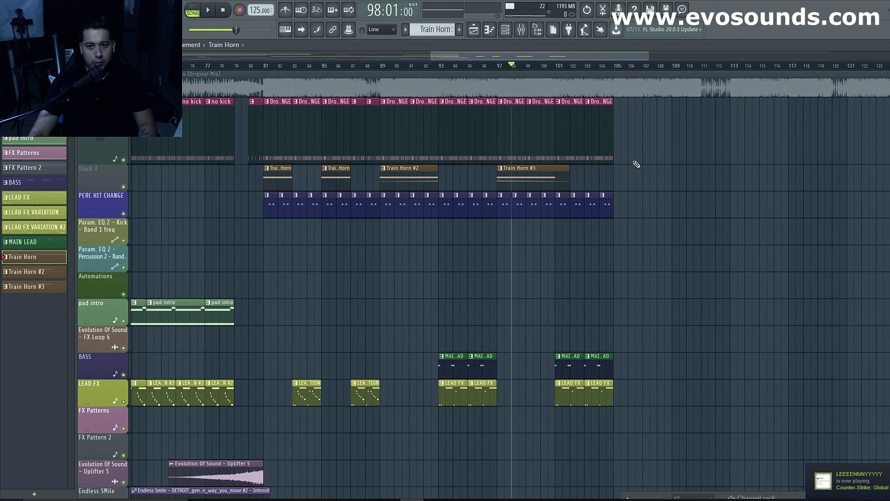
{"action": "left_click", "coordinate": [625, 171]}
{"action": "left_click_drag", "start_coordinate": [629, 168], "coordinate": [622, 168]}
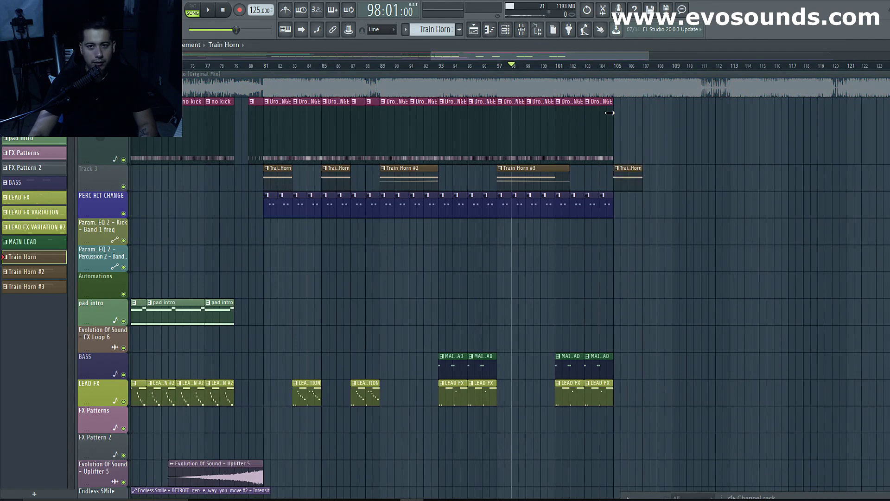
Step: Add Drop DRUM KICK CHANGE clips from bar 105 to bar 111 and a no kick clip at bar 111
{"action": "left_click", "coordinate": [427, 197]}
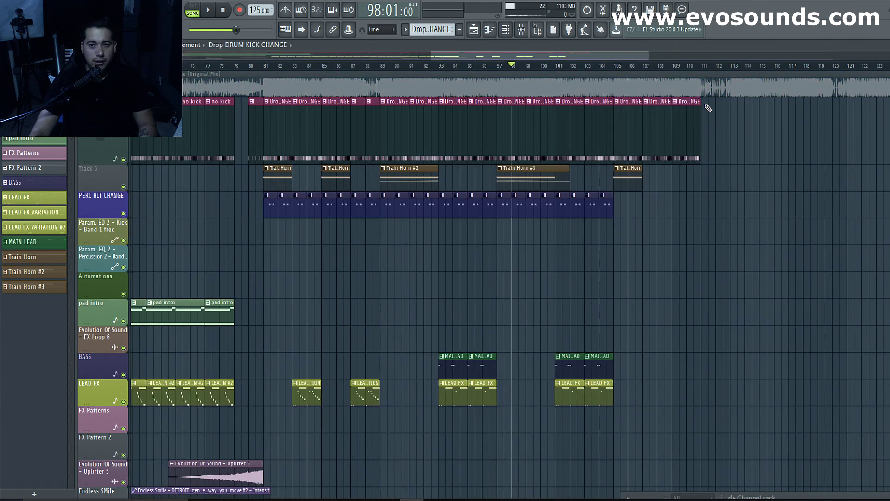
{"action": "left_click_drag", "start_coordinate": [478, 56], "coordinate": [502, 57]}
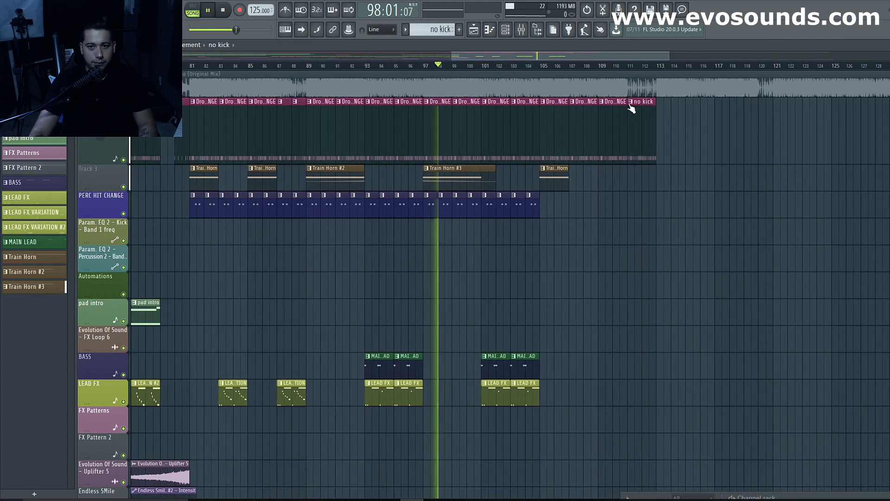
{"action": "left_click", "coordinate": [475, 65]}
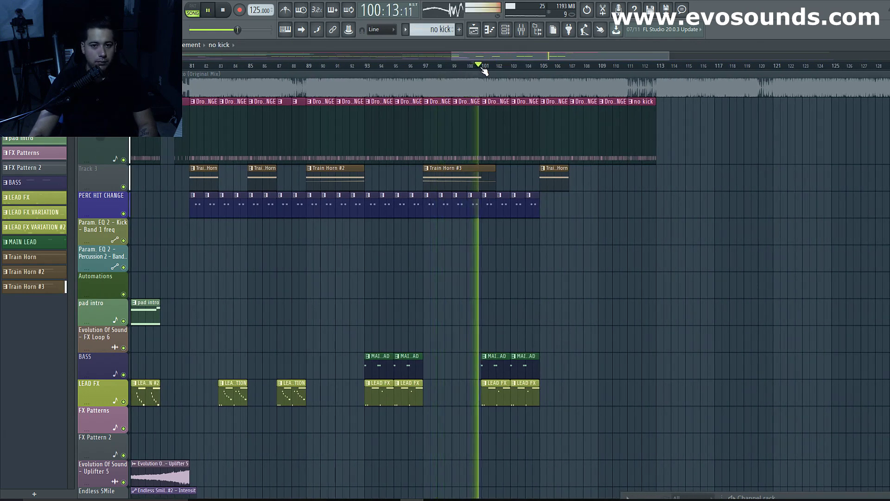
{"action": "scroll", "coordinate": [513, 188], "scroll_direction": "down", "scroll_amount": 2}
{"action": "scroll", "coordinate": [524, 101], "scroll_direction": "up", "scroll_amount": 2}
Step: Extend the BASS clips from bar 105 to bar 113 while playing back the section
{"action": "left_click", "coordinate": [538, 67]}
{"action": "left_click", "coordinate": [539, 197]}
{"action": "left_click_drag", "start_coordinate": [554, 200], "coordinate": [621, 208]}
{"action": "left_click_drag", "start_coordinate": [635, 211], "coordinate": [654, 204]}
{"action": "key", "text": "space"}
Step: Place a MAIN LEAD clip and a LEAD FX VARIATION clip at bar 107
{"action": "left_click", "coordinate": [556, 168]}
{"action": "key", "text": "space"}
{"action": "key", "text": "space"}
{"action": "left_click", "coordinate": [485, 356]}
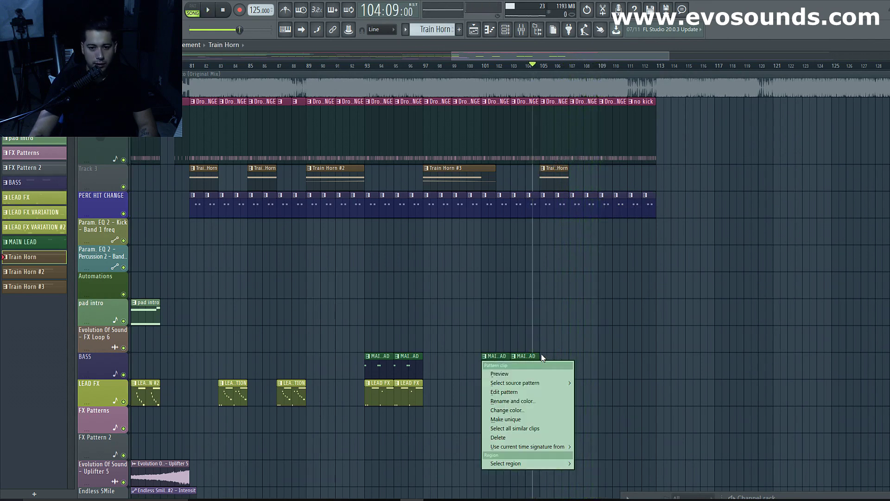
{"action": "left_click", "coordinate": [544, 358]}
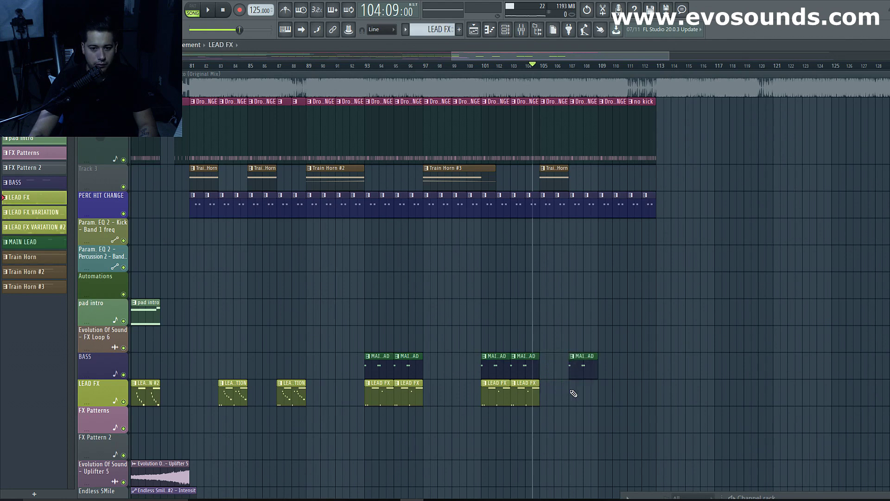
{"action": "scroll", "coordinate": [291, 366], "scroll_direction": "down", "scroll_amount": 1}
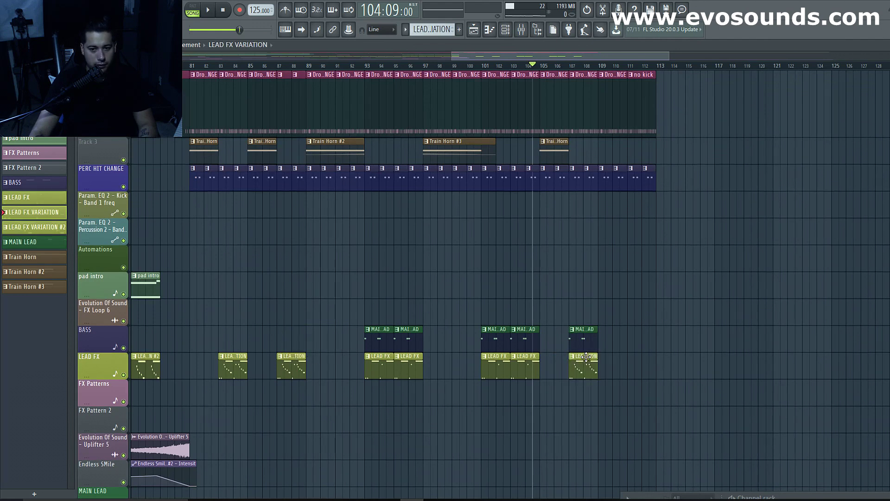
Step: Play back the section around bar 107 and undo the last edit at the MAIN LEAD clip there
{"action": "key", "text": "space"}
{"action": "key", "text": "space"}
{"action": "key", "text": "space"}
{"action": "left_click", "coordinate": [569, 340]}
{"action": "key", "text": "ctrl+z"}
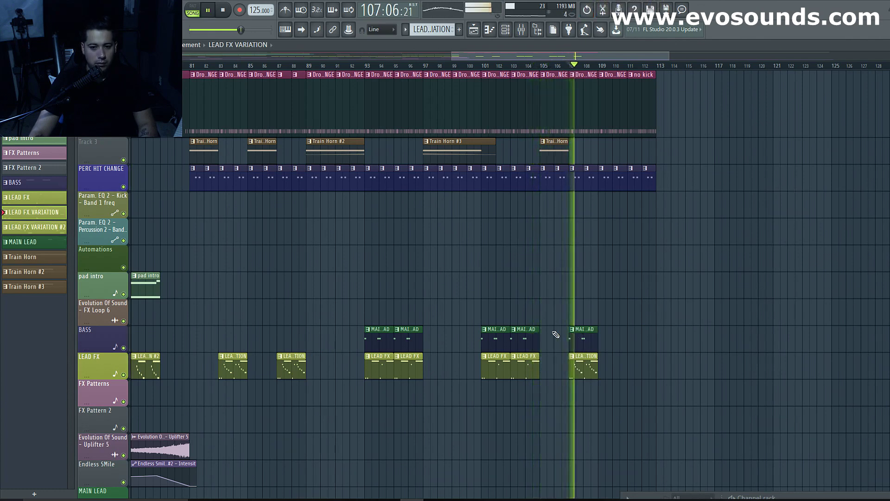
Step: Place another Train Horn clip at bar 109 and play back the section from bar 107
{"action": "scroll", "coordinate": [318, 307], "scroll_direction": "down", "scroll_amount": 2}
{"action": "scroll", "coordinate": [327, 304], "scroll_direction": "up", "scroll_amount": 2}
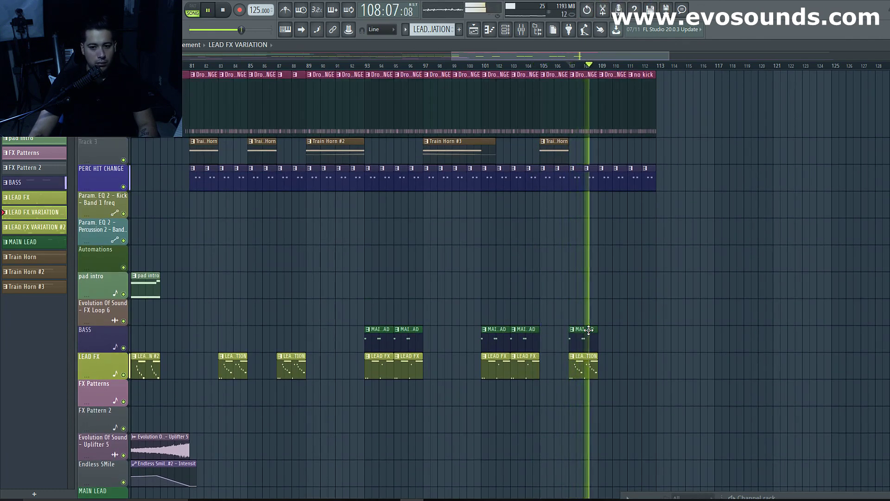
{"action": "scroll", "coordinate": [589, 331], "scroll_direction": "up", "scroll_amount": 1}
{"action": "key", "text": "space"}
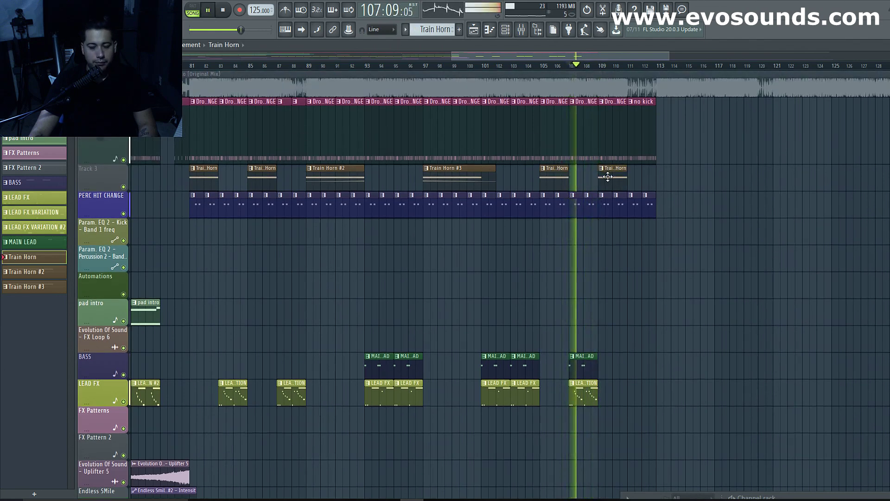
Step: Place a MAIN LEAD clip and a LEAD FX VARIATION clip at bar 111 while the section plays
{"action": "scroll", "coordinate": [621, 302], "scroll_direction": "down", "scroll_amount": 2}
{"action": "scroll", "coordinate": [627, 271], "scroll_direction": "up", "scroll_amount": 2}
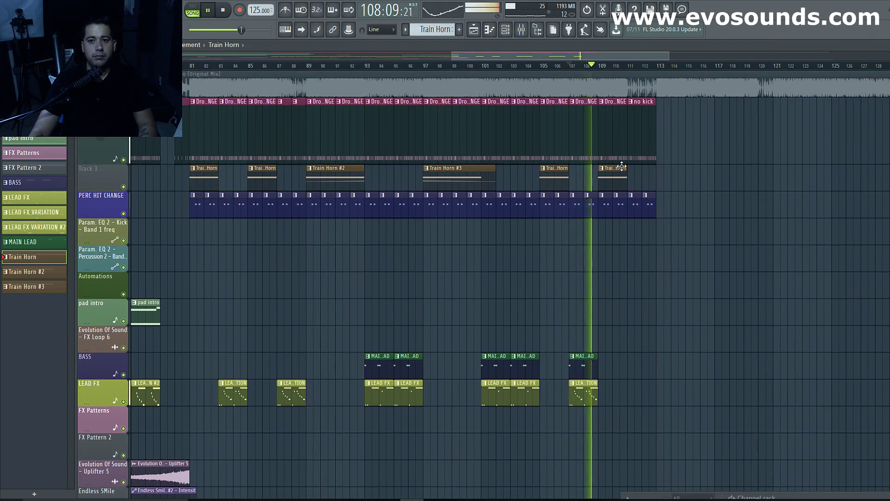
{"action": "left_click_drag", "start_coordinate": [588, 58], "coordinate": [622, 68]}
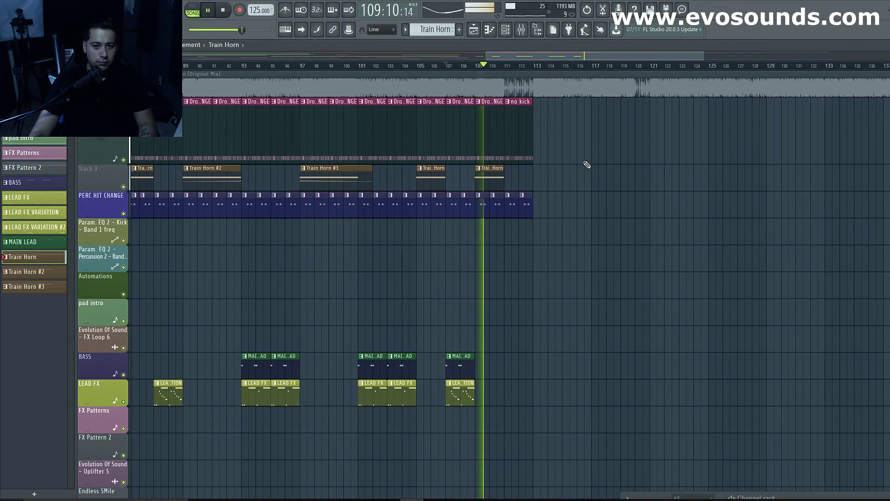
{"action": "left_click", "coordinate": [455, 361]}
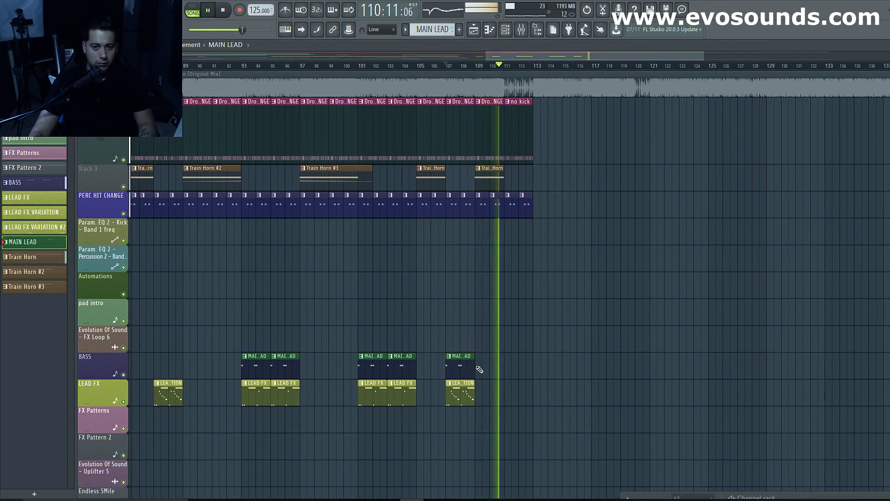
{"action": "left_click", "coordinate": [505, 369]}
{"action": "left_click", "coordinate": [458, 385]}
{"action": "left_click", "coordinate": [506, 389]}
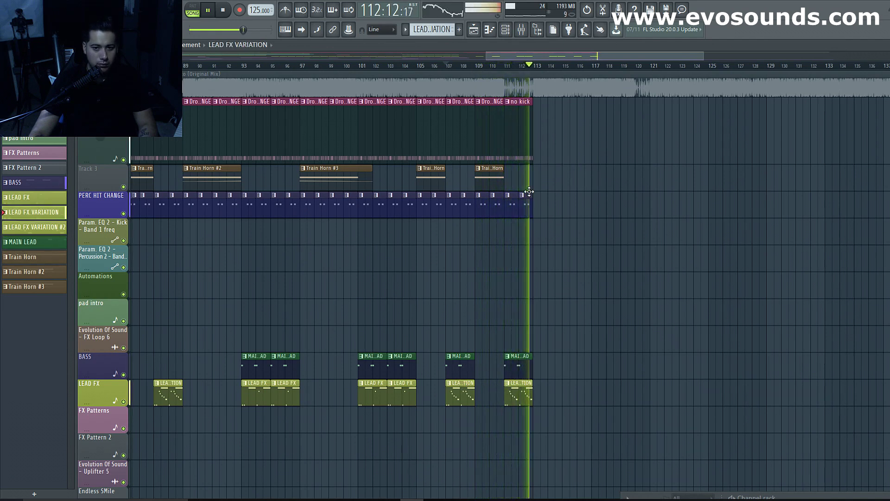
Step: Place a Drop DRUM KICK CHANGE clip and a Train Horn clip at bar 113 and play back from about bar 110
{"action": "key", "text": "space"}
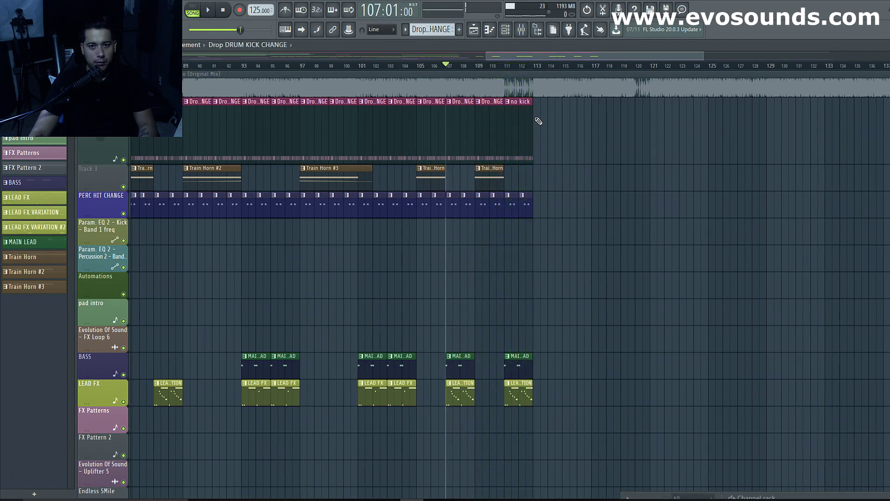
{"action": "left_click", "coordinate": [537, 122]}
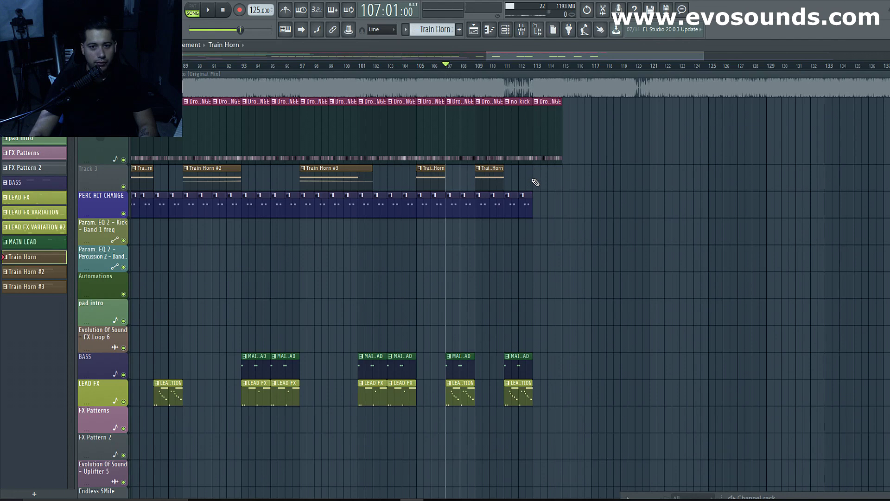
{"action": "left_click", "coordinate": [536, 182]}
{"action": "key", "text": "space"}
{"action": "left_click", "coordinate": [499, 66]}
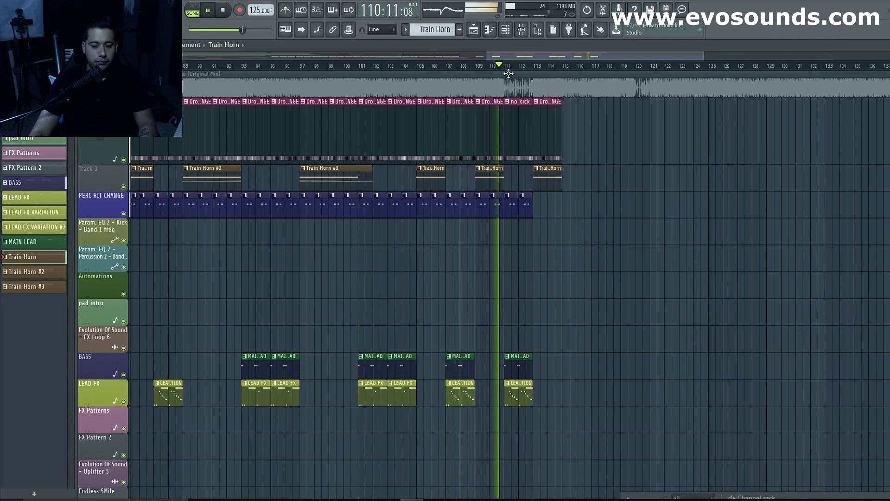
Step: Place a copy of the Uplifter 5 clip ending at bar 113 and play back from about bar 111
{"action": "scroll", "coordinate": [517, 255], "scroll_direction": "down", "scroll_amount": 5}
{"action": "left_click_drag", "start_coordinate": [542, 55], "coordinate": [482, 43]}
{"action": "left_click", "coordinate": [258, 277]}
{"action": "left_click", "coordinate": [700, 282]}
{"action": "key", "text": "space"}
{"action": "left_click", "coordinate": [725, 65]}
{"action": "scroll", "coordinate": [372, 260], "scroll_direction": "up", "scroll_amount": 5}
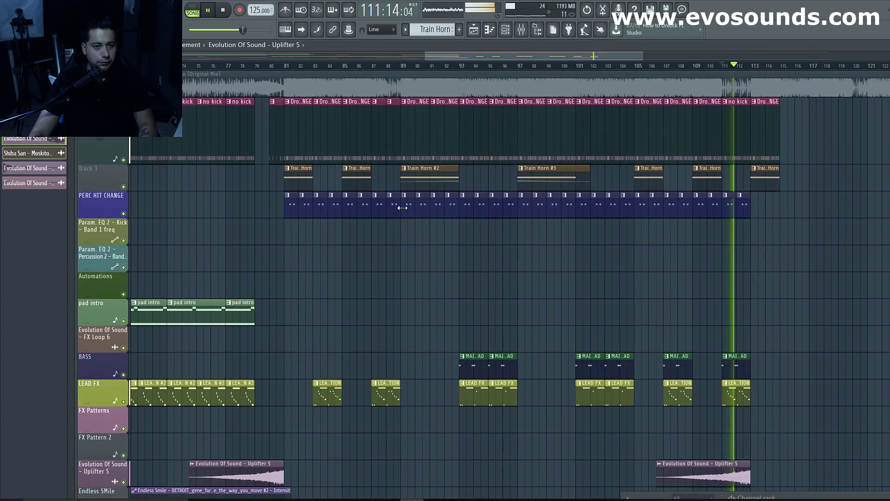
Step: Place a copy of the Downlifter 8 clip at bar 113 and play back the transition from about bar 112
{"action": "left_click_drag", "start_coordinate": [503, 58], "coordinate": [447, 43]}
{"action": "scroll", "coordinate": [506, 263], "scroll_direction": "down", "scroll_amount": 5}
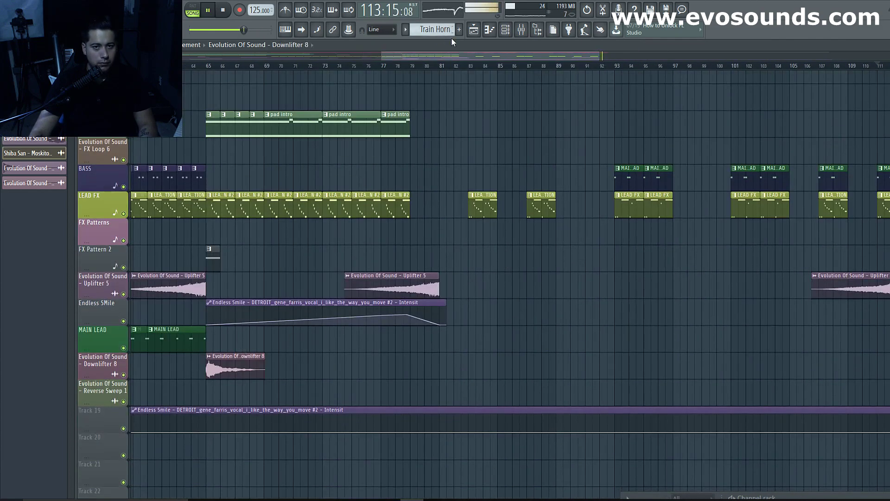
{"action": "left_click_drag", "start_coordinate": [469, 54], "coordinate": [552, 62]}
{"action": "left_click", "coordinate": [635, 364]}
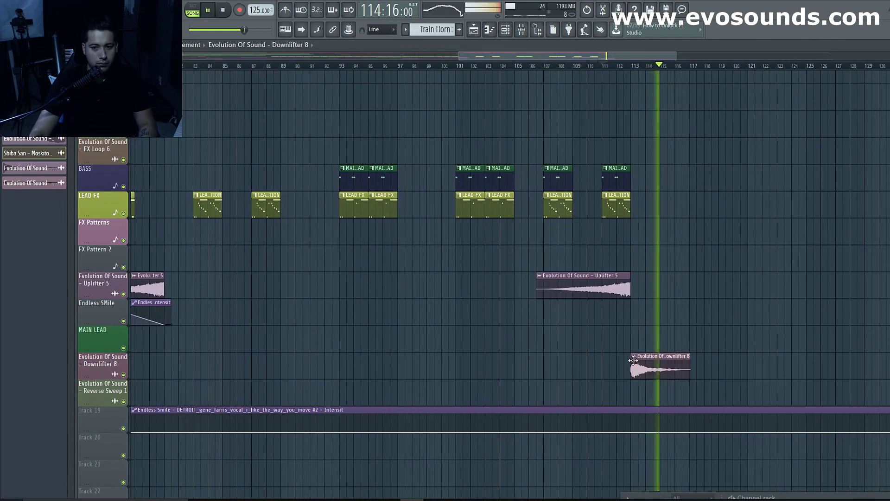
{"action": "scroll", "coordinate": [735, 321], "scroll_direction": "up", "scroll_amount": 5}
{"action": "key", "text": "space"}
{"action": "key", "text": "space"}
{"action": "left_click", "coordinate": [626, 65]}
{"action": "left_click_drag", "start_coordinate": [619, 54], "coordinate": [653, 55]}
{"action": "scroll", "coordinate": [632, 250], "scroll_direction": "down", "scroll_amount": 6}
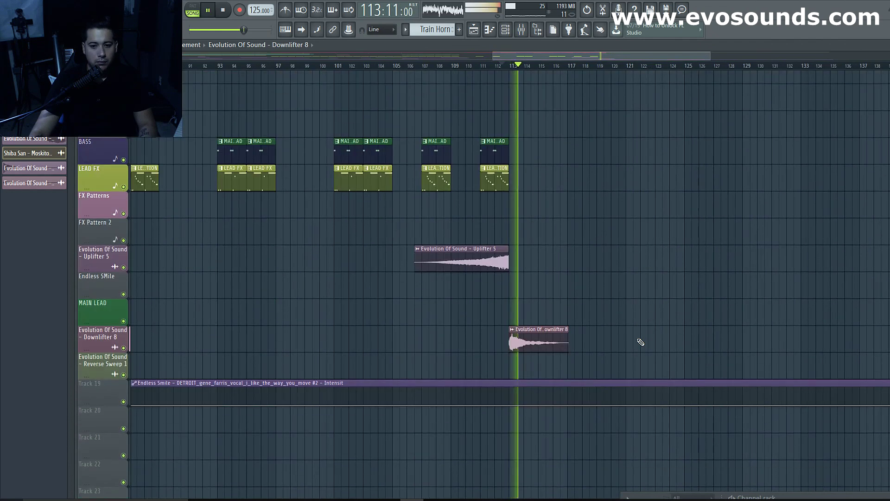
Step: Try a lower mixer level for the Train Horn track during playback, and undo the change
{"action": "key", "text": "space"}
{"action": "left_click", "coordinate": [524, 30]}
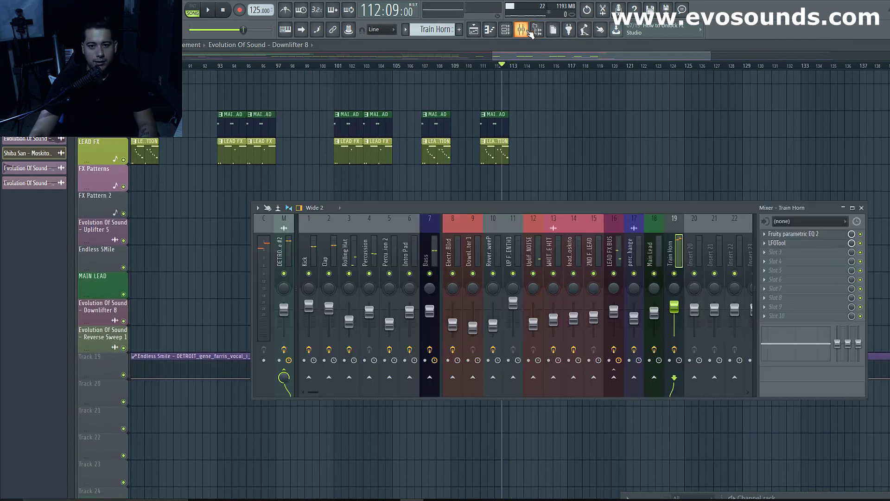
{"action": "key", "text": "space"}
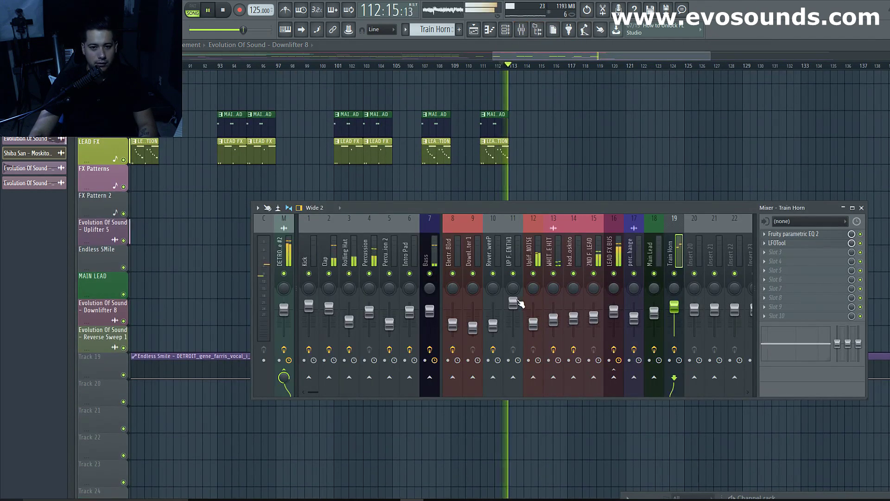
{"action": "key", "text": "space"}
{"action": "key", "text": "space"}
{"action": "left_click_drag", "start_coordinate": [674, 307], "coordinate": [674, 322]}
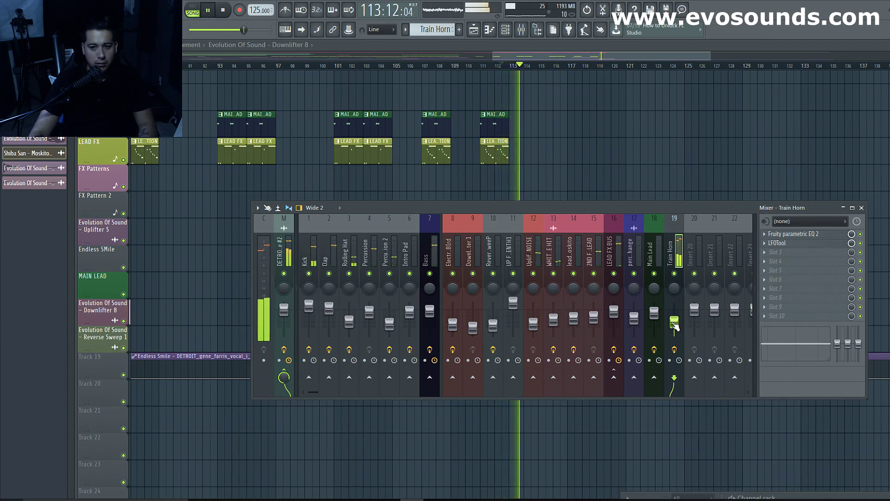
{"action": "key", "text": "space"}
{"action": "key", "text": "ctrl+z"}
{"action": "left_click_drag", "start_coordinate": [681, 206], "coordinate": [603, 247]}
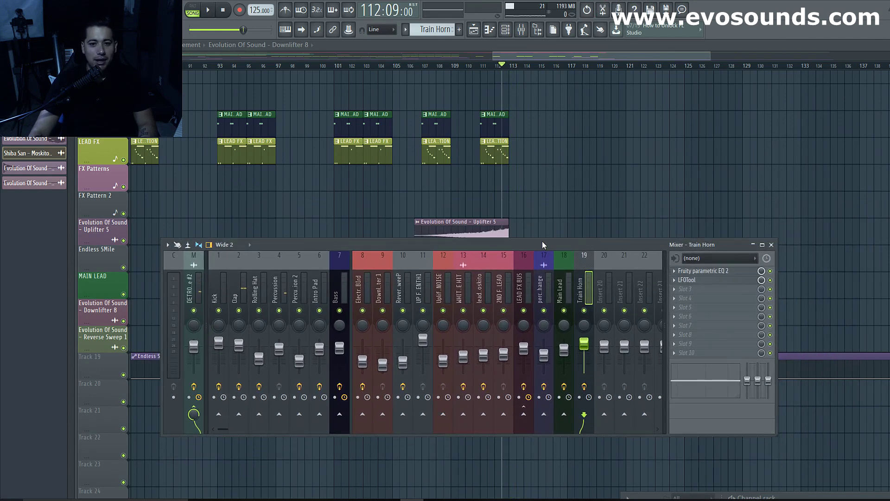
{"action": "left_click", "coordinate": [528, 28]}
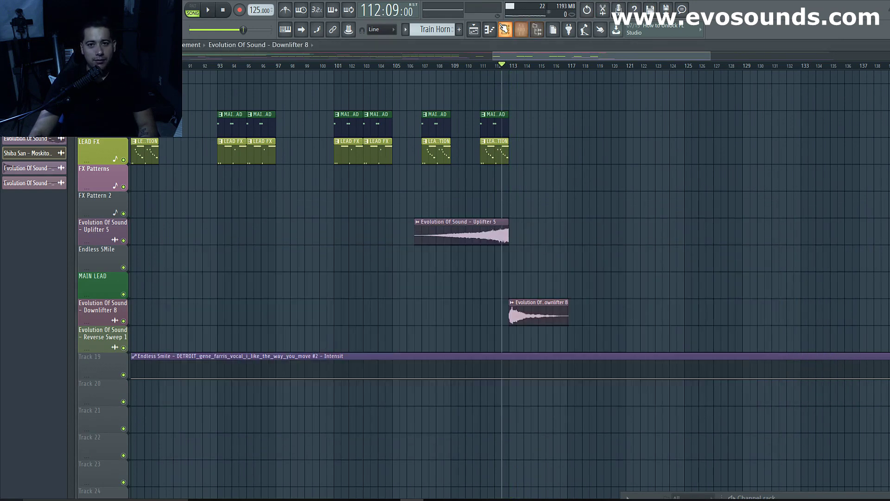
Step: Open and enlarge the channel rack and filter it to show only the Audio channels
{"action": "left_click_drag", "start_coordinate": [795, 498], "coordinate": [533, 180]}
{"action": "left_click", "coordinate": [363, 180]}
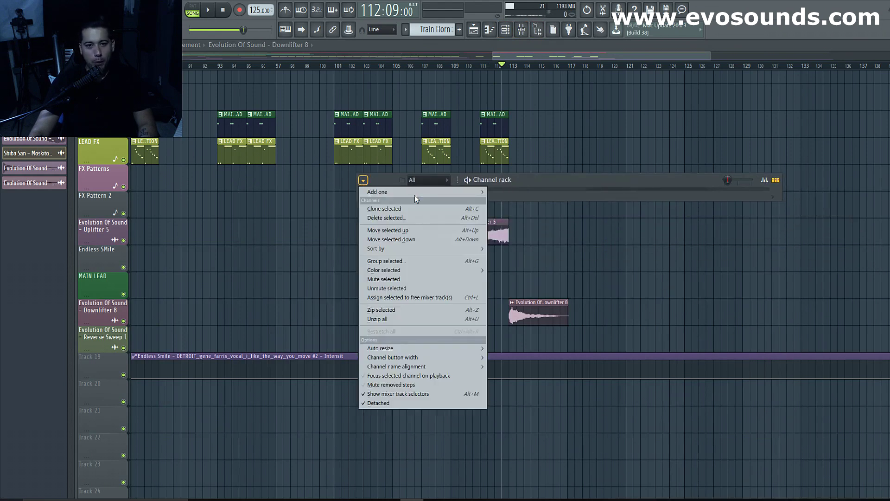
{"action": "left_click", "coordinate": [538, 211]}
{"action": "left_click_drag", "start_coordinate": [552, 199], "coordinate": [564, 488]}
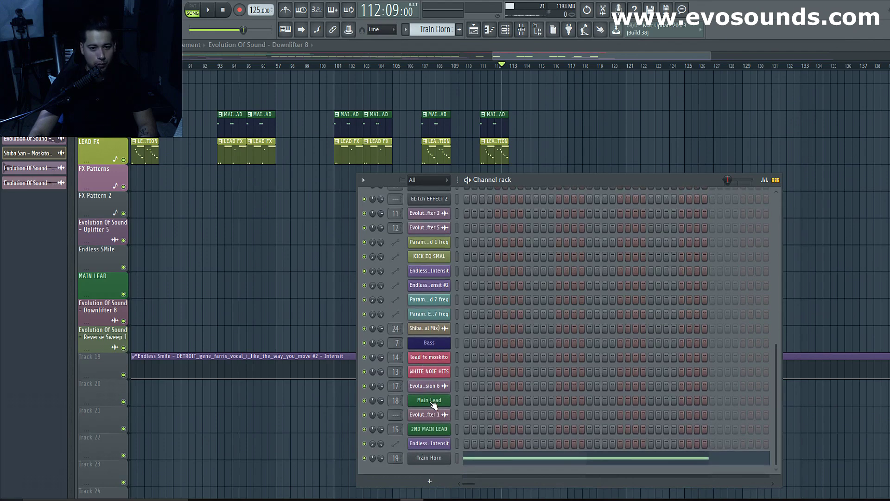
{"action": "left_click", "coordinate": [364, 179]}
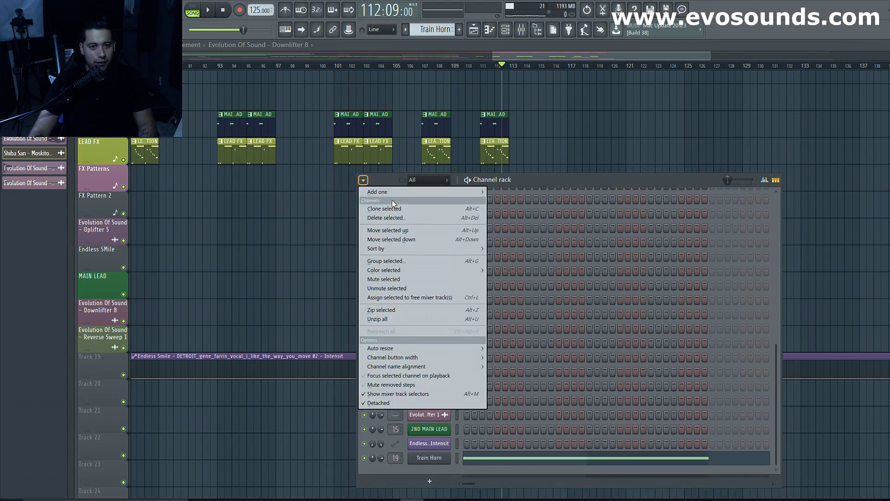
{"action": "left_click", "coordinate": [435, 179]}
{"action": "left_click", "coordinate": [424, 203]}
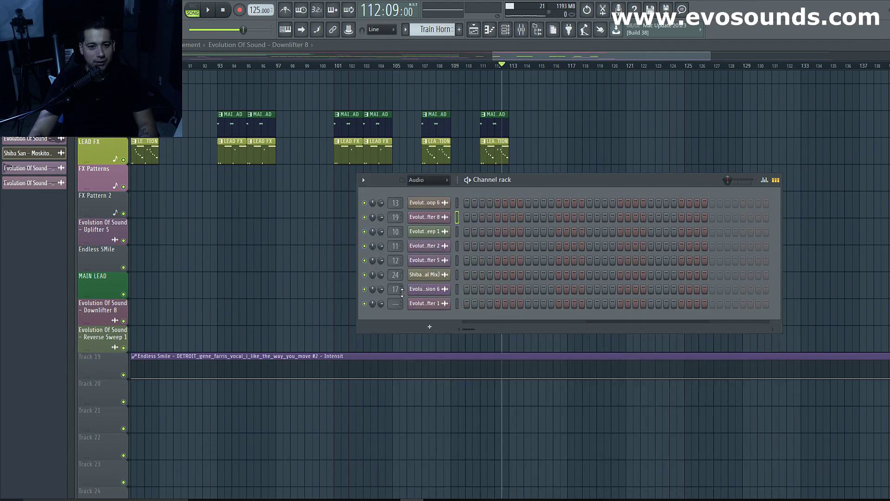
Step: Route the Downlifter 8 channel to mixer track 9 and play back the transition at bar 113
{"action": "key", "text": "space"}
{"action": "key", "text": "space"}
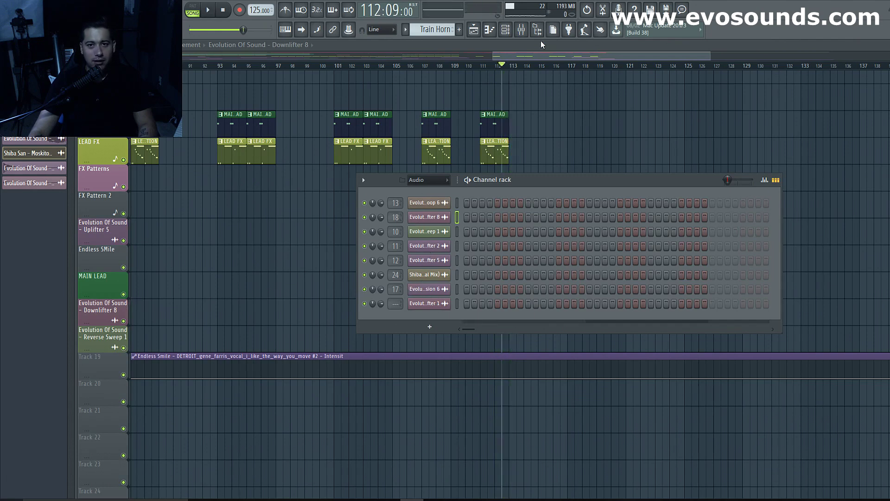
{"action": "left_click", "coordinate": [522, 30]}
{"action": "left_click_drag", "start_coordinate": [315, 245], "coordinate": [179, 308]}
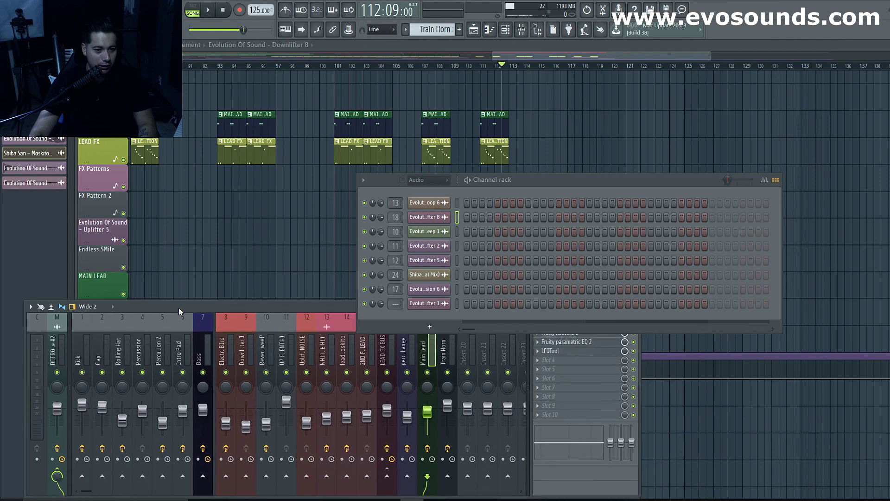
{"action": "left_click_drag", "start_coordinate": [179, 308], "coordinate": [124, 267]}
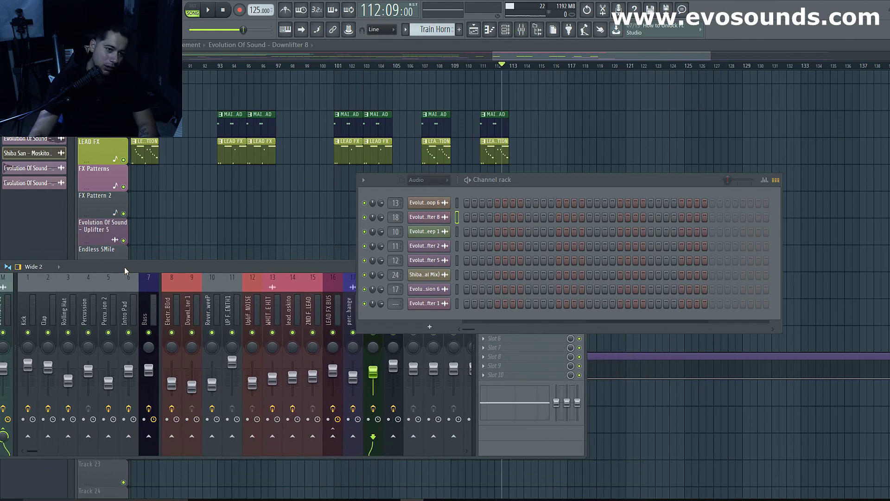
{"action": "left_click_drag", "start_coordinate": [124, 267], "coordinate": [191, 278]}
{"action": "scroll", "coordinate": [396, 217], "scroll_direction": "down", "scroll_amount": 5}
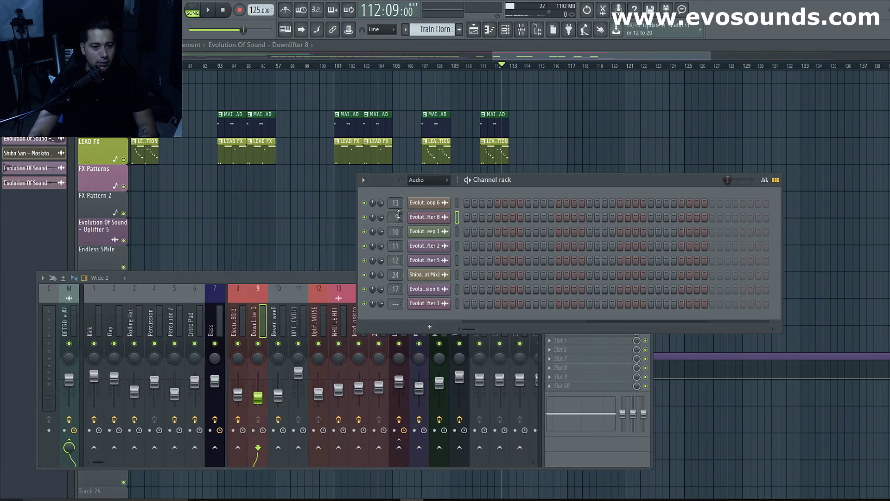
{"action": "key", "text": "space"}
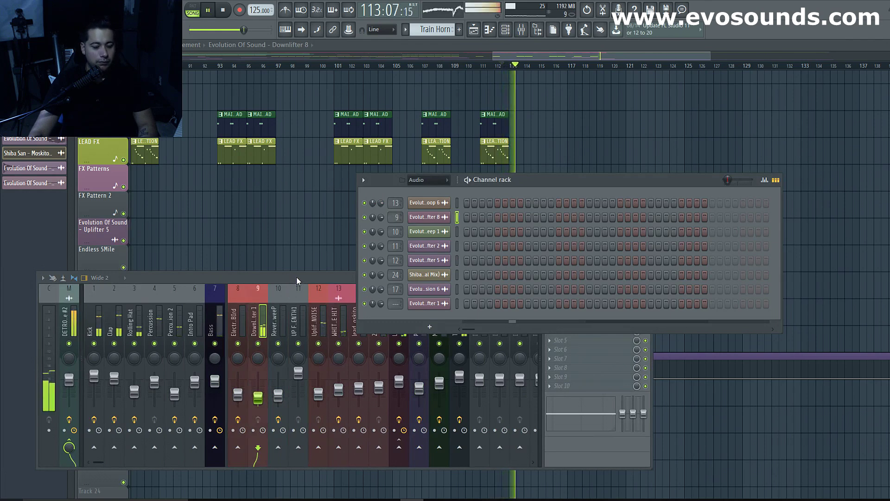
{"action": "left_click_drag", "start_coordinate": [296, 276], "coordinate": [477, 360]}
{"action": "left_click_drag", "start_coordinate": [567, 179], "coordinate": [780, 404]}
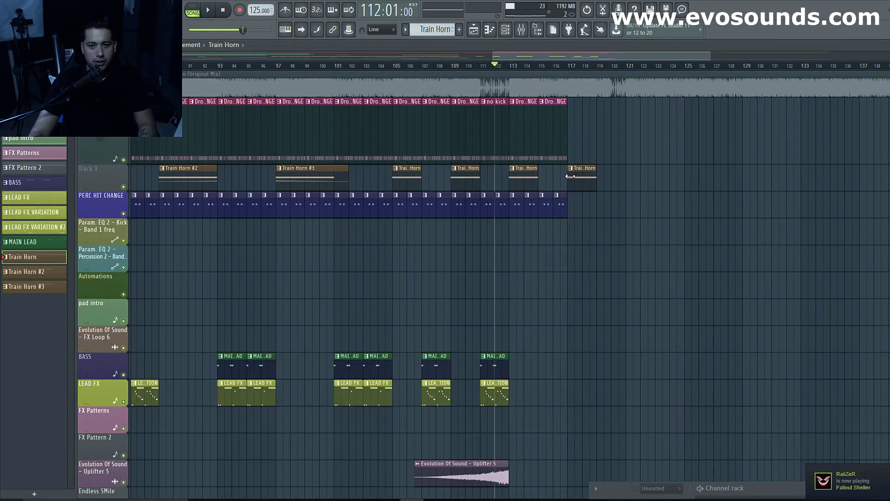
Step: Place Drop DRUM KICK CHANGE clips at bars 117 and 119 and BASS clips at bars 119 and 120
{"action": "left_click", "coordinate": [570, 115]}
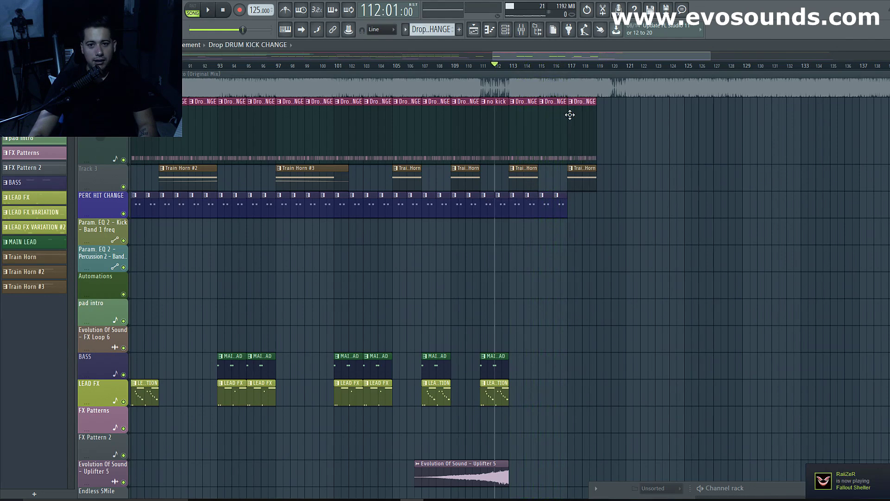
{"action": "left_click", "coordinate": [600, 116]}
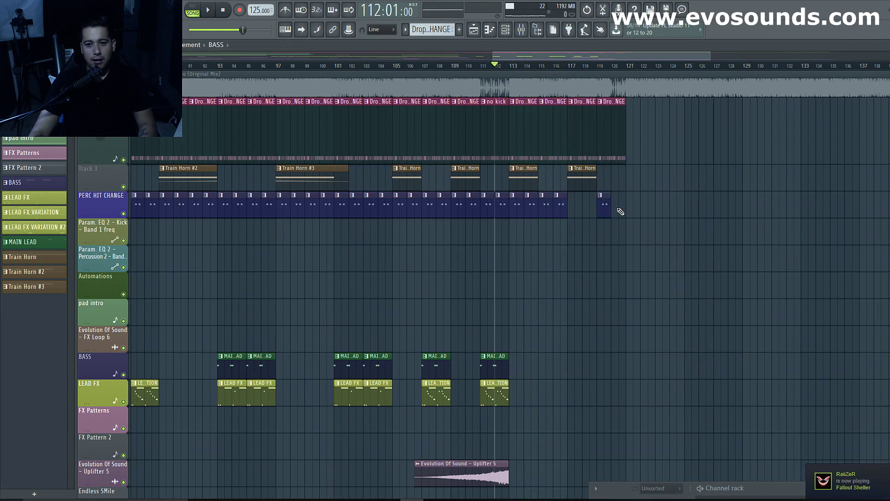
{"action": "scroll", "coordinate": [535, 93], "scroll_direction": "up", "scroll_amount": 2}
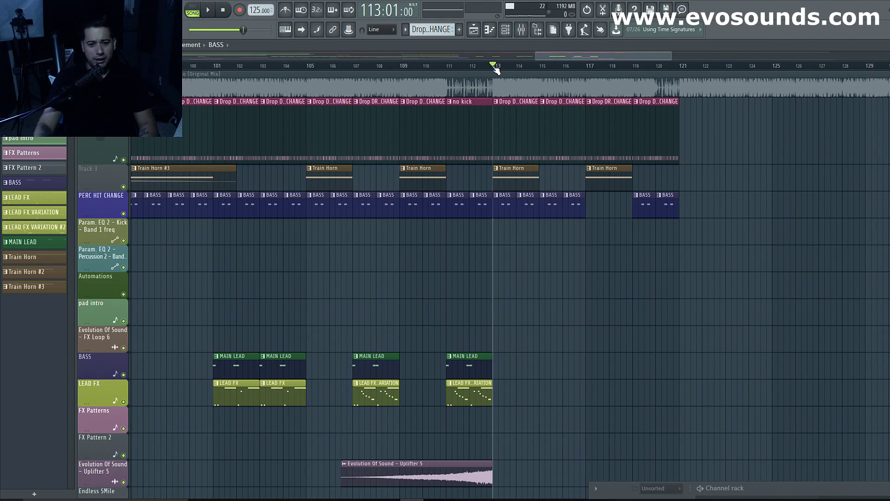
{"action": "scroll", "coordinate": [532, 238], "scroll_direction": "down", "scroll_amount": 2}
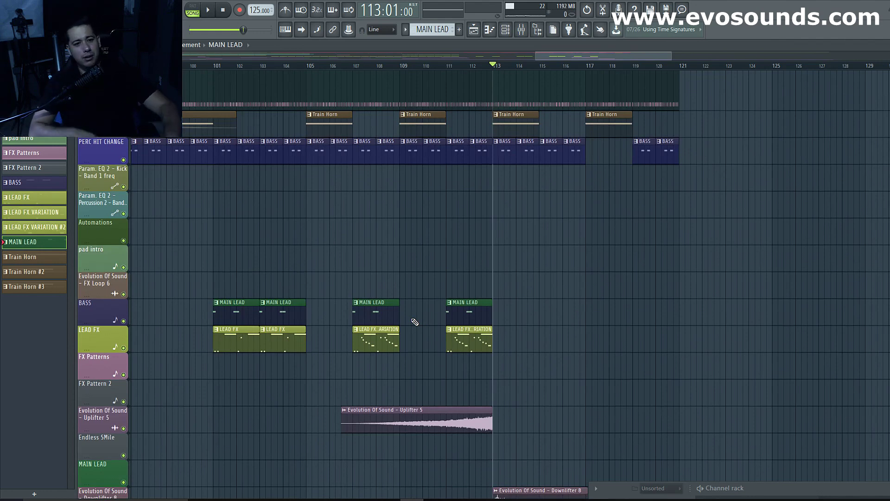
{"action": "scroll", "coordinate": [495, 276], "scroll_direction": "up", "scroll_amount": 2}
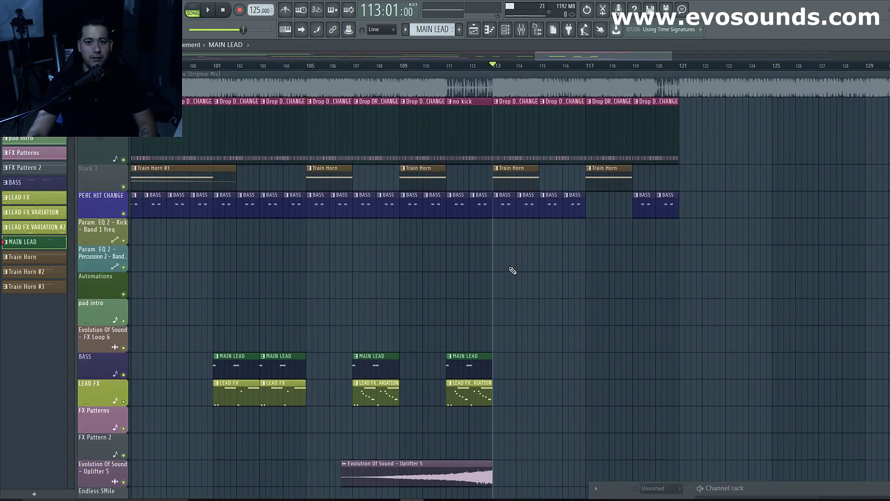
Step: Replace the second bar of the drum clip at bar 119 with a no kick clip and place a Drop DRUM KICK CHANGE clip at bar 121
{"action": "left_click", "coordinate": [645, 67]}
{"action": "key", "text": "space"}
{"action": "key", "text": "space"}
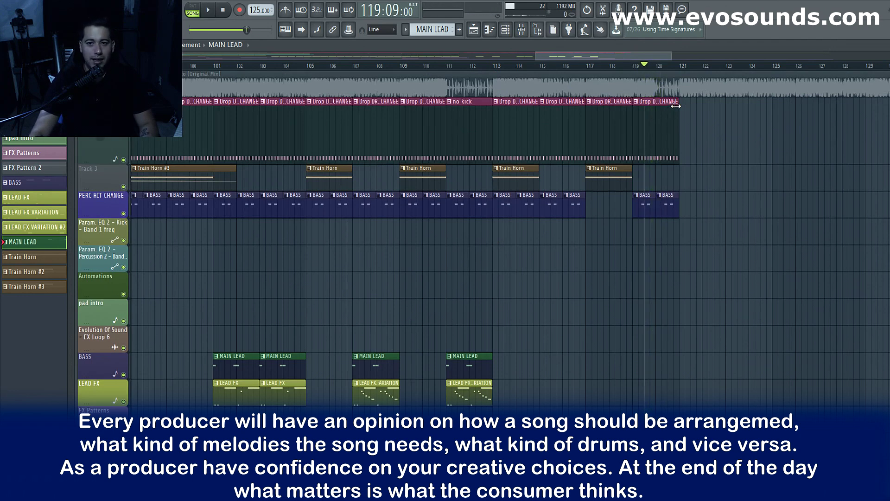
{"action": "left_click_drag", "start_coordinate": [677, 106], "coordinate": [653, 108]}
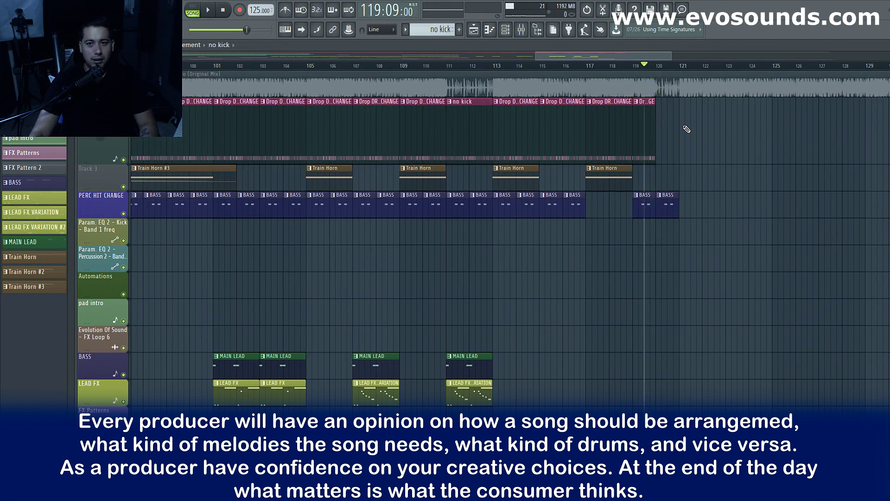
{"action": "left_click", "coordinate": [662, 116]}
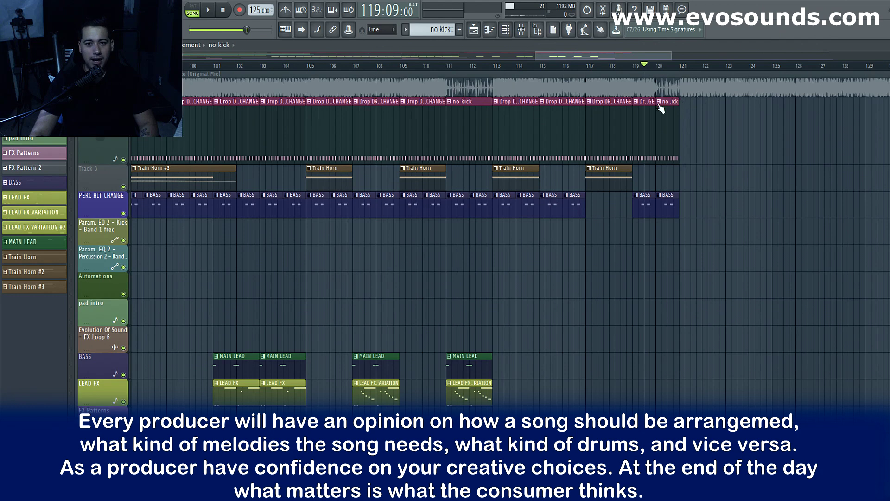
{"action": "left_click", "coordinate": [685, 127]}
{"action": "key", "text": "space"}
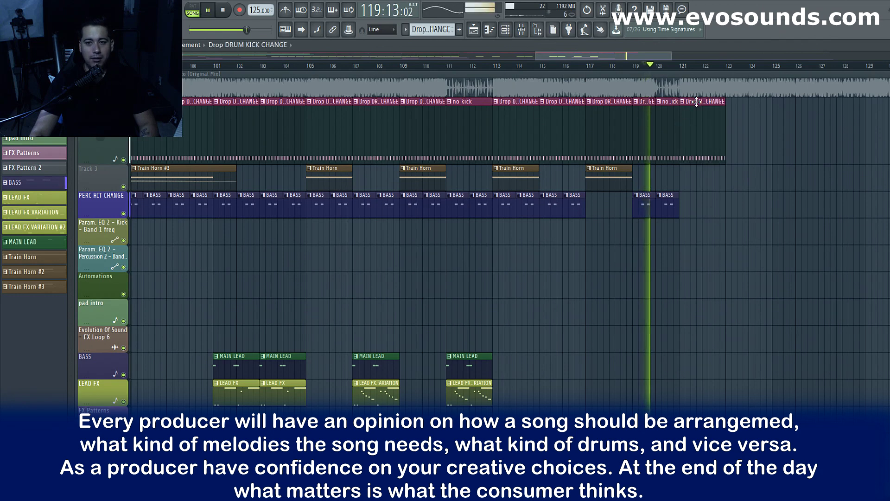
Step: Place Drop DRUM KICK CHANGE clips at bars 123 and 125 to extend the drum track
{"action": "left_click", "coordinate": [728, 128]}
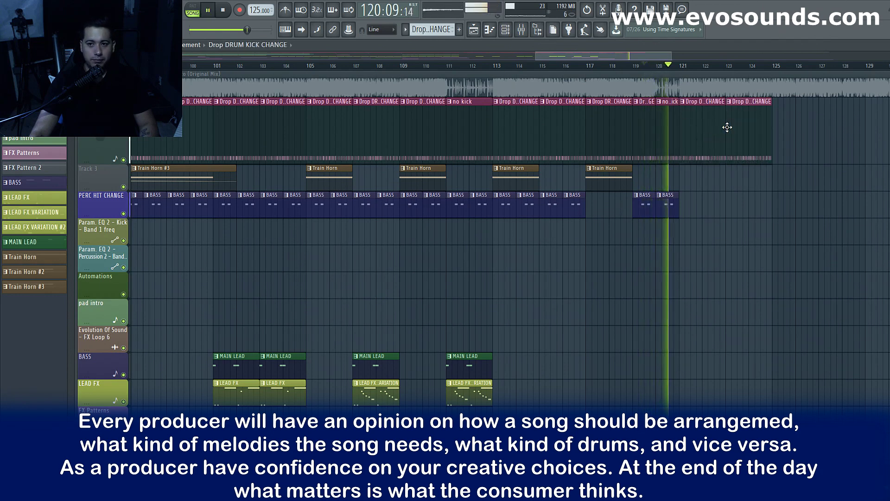
{"action": "left_click", "coordinate": [785, 122]}
{"action": "left_click_drag", "start_coordinate": [791, 122], "coordinate": [789, 108]}
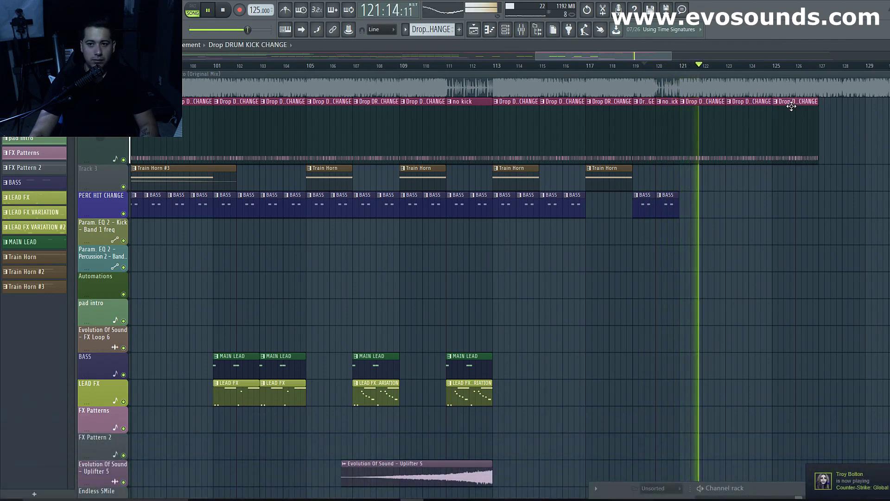
Step: Place a BASS clip at bar 121 and remove the BASS clip at bar 120
{"action": "scroll", "coordinate": [765, 185], "scroll_direction": "down", "scroll_amount": 3}
{"action": "key", "text": "space"}
{"action": "right_click", "coordinate": [737, 198]}
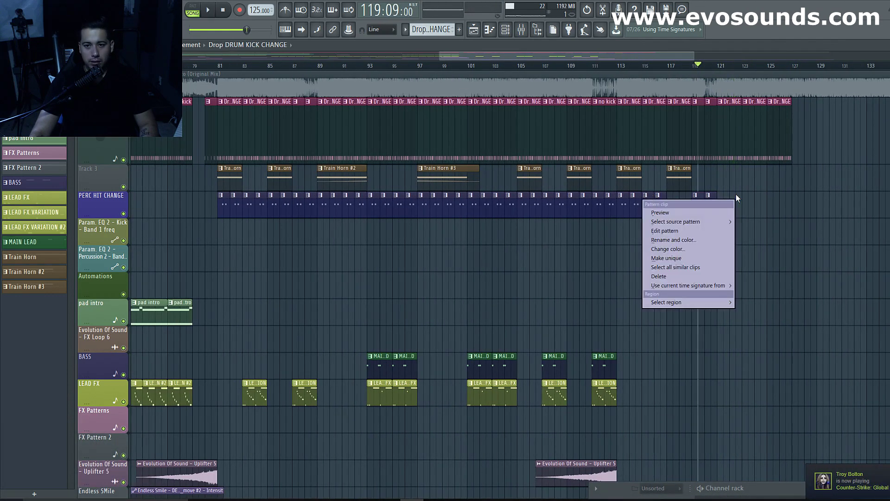
{"action": "left_click", "coordinate": [712, 204]}
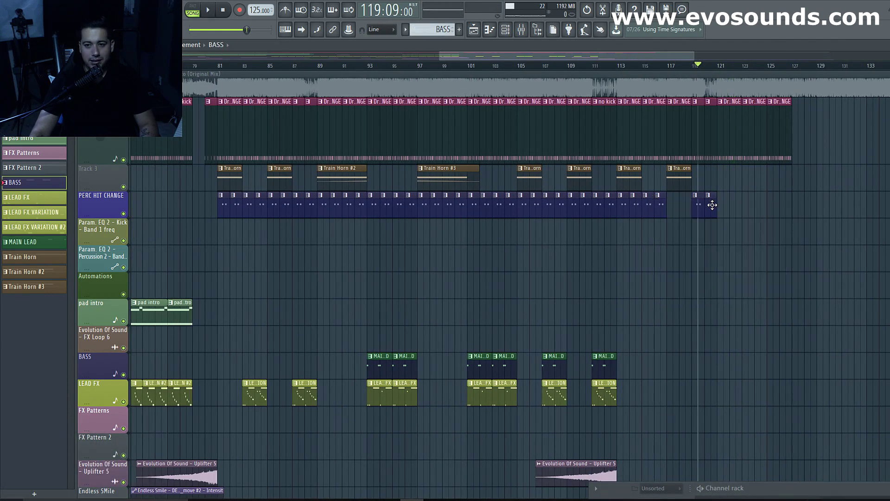
{"action": "key", "text": "space"}
{"action": "scroll", "coordinate": [733, 146], "scroll_direction": "up", "scroll_amount": 3}
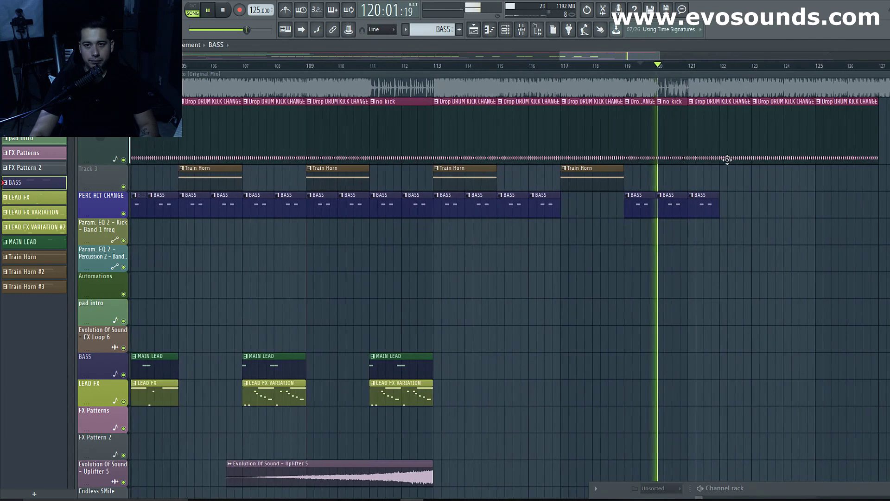
{"action": "key", "text": "space"}
{"action": "right_click", "coordinate": [642, 201]}
{"action": "key", "text": "space"}
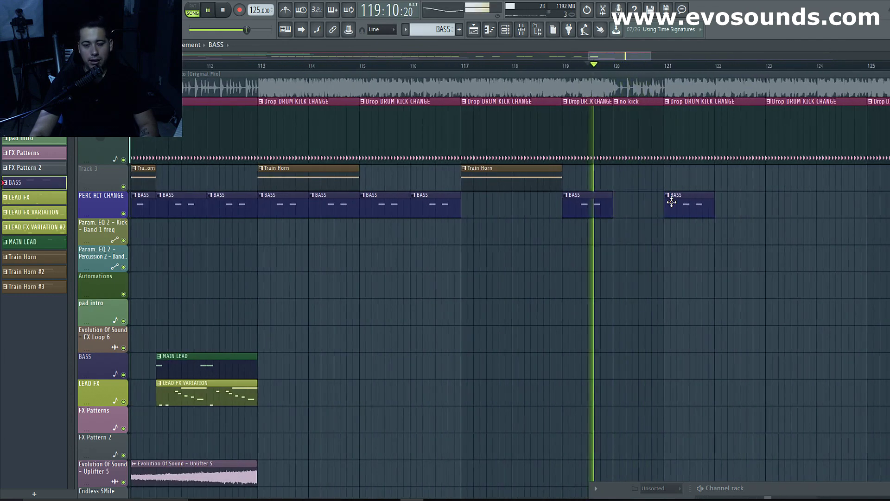
Step: Place BASS clips on each bar from 122 through 127 and a Drop DRUM KICK CHANGE clip at bar 127
{"action": "left_click", "coordinate": [726, 203]}
{"action": "left_click", "coordinate": [784, 200]}
{"action": "left_click_drag", "start_coordinate": [783, 200], "coordinate": [777, 201]}
{"action": "left_click", "coordinate": [822, 204]}
{"action": "left_click_drag", "start_coordinate": [598, 58], "coordinate": [636, 59]}
{"action": "left_click", "coordinate": [424, 208]}
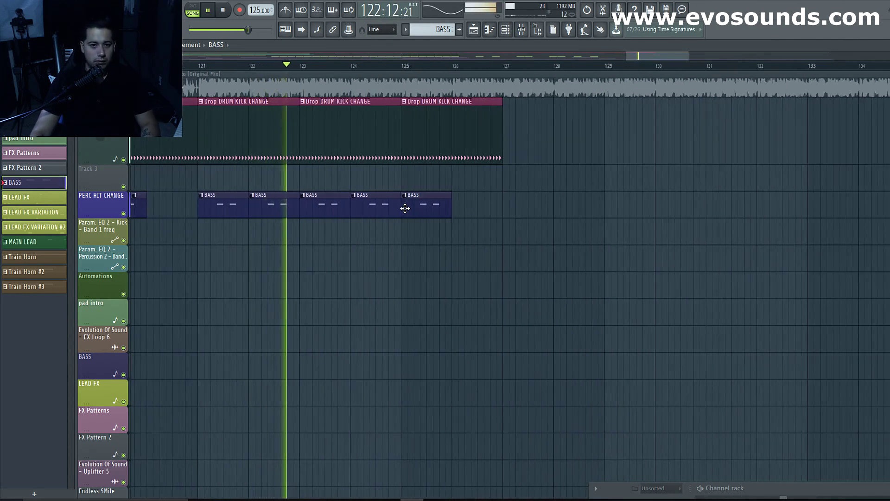
{"action": "left_click", "coordinate": [458, 209]}
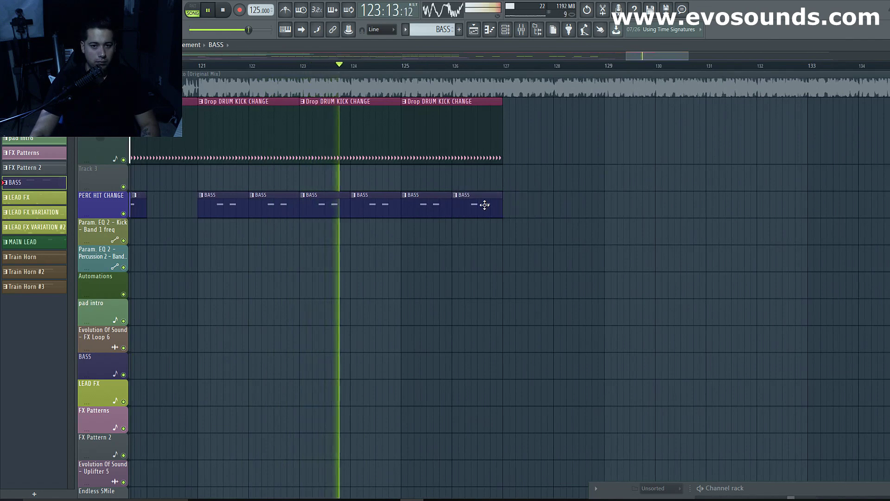
{"action": "left_click", "coordinate": [507, 208]}
{"action": "left_click", "coordinate": [498, 107]}
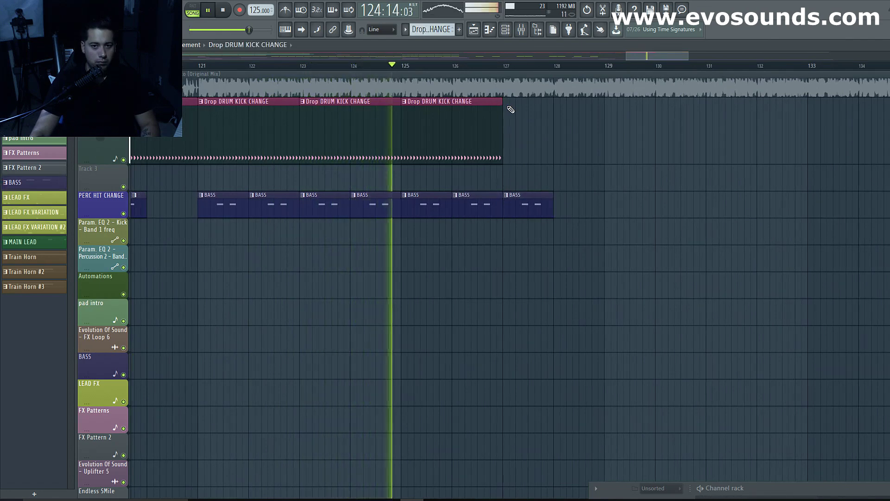
{"action": "left_click", "coordinate": [507, 105]}
Step: Place LEAD FX clips at bars 121, 123, 125 and 127 on the LEAD FX track
{"action": "left_click_drag", "start_coordinate": [639, 53], "coordinate": [596, 135]}
{"action": "key", "text": "space"}
{"action": "scroll", "coordinate": [311, 340], "scroll_direction": "down", "scroll_amount": 3}
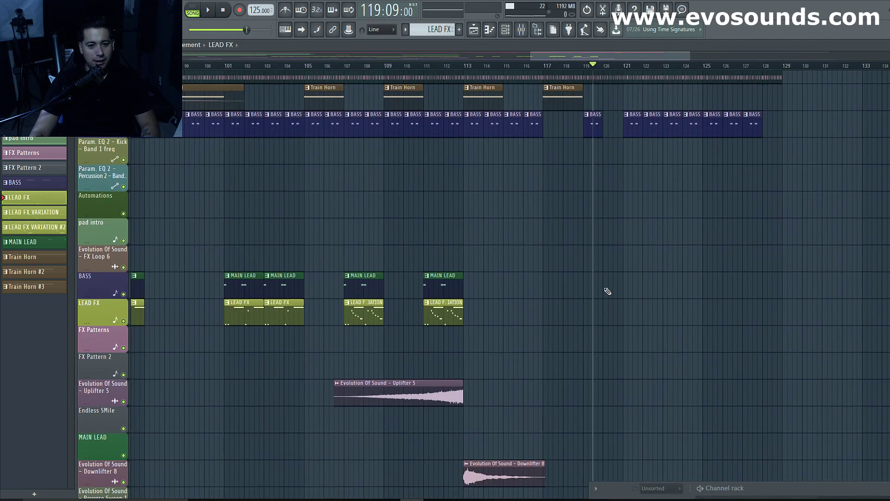
{"action": "key", "text": "space"}
{"action": "scroll", "coordinate": [636, 308], "scroll_direction": "up", "scroll_amount": 1}
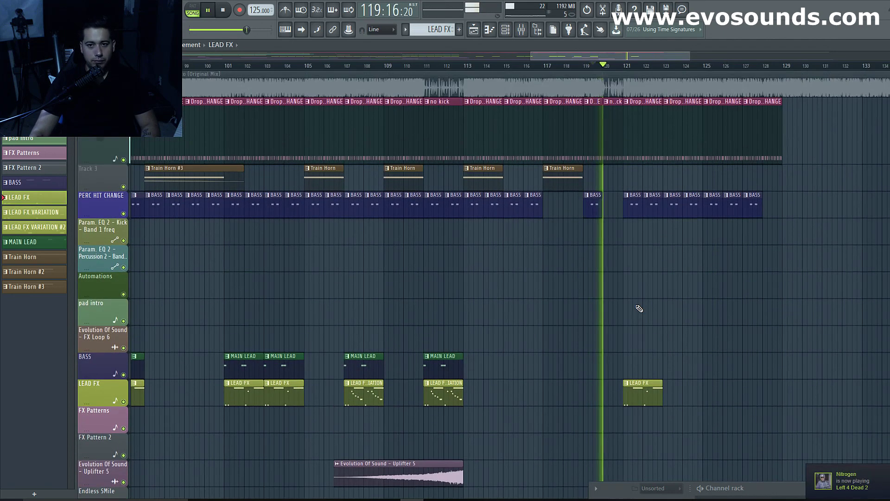
{"action": "scroll", "coordinate": [645, 278], "scroll_direction": "down", "scroll_amount": 4}
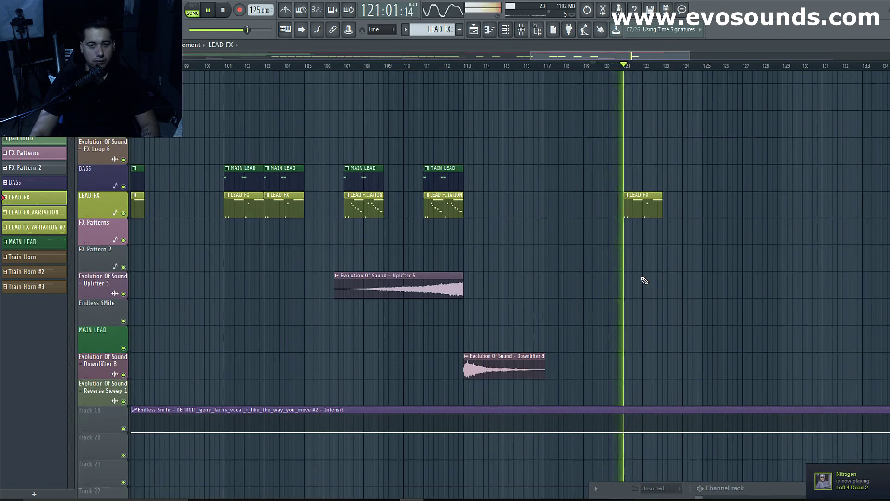
{"action": "scroll", "coordinate": [645, 280], "scroll_direction": "up", "scroll_amount": 6}
{"action": "scroll", "coordinate": [645, 269], "scroll_direction": "up", "scroll_amount": 1}
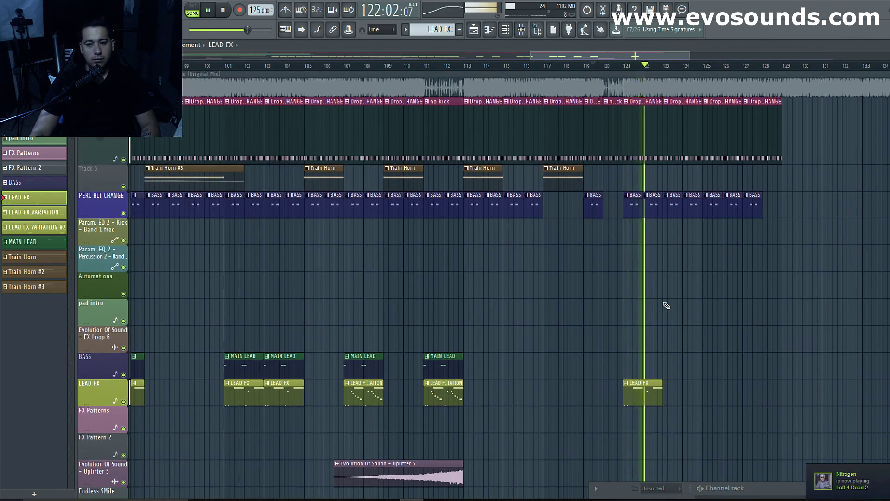
{"action": "left_click", "coordinate": [669, 387]}
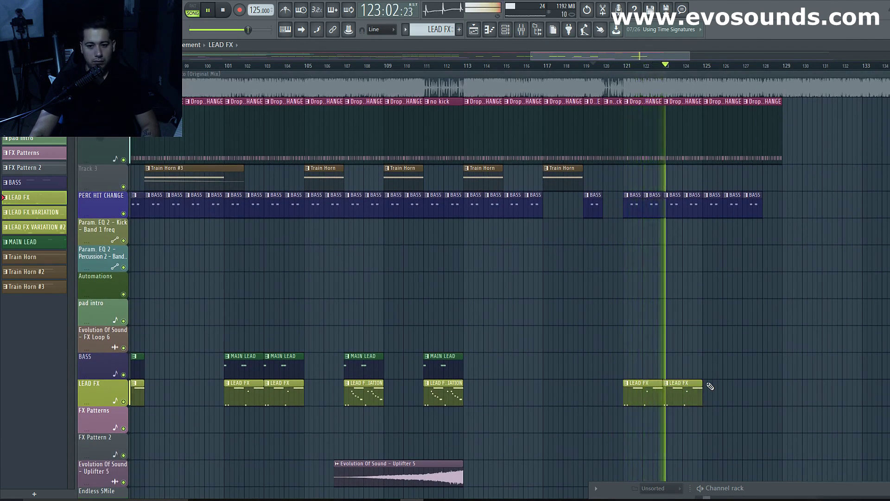
{"action": "left_click", "coordinate": [711, 388]}
{"action": "left_click", "coordinate": [754, 387]}
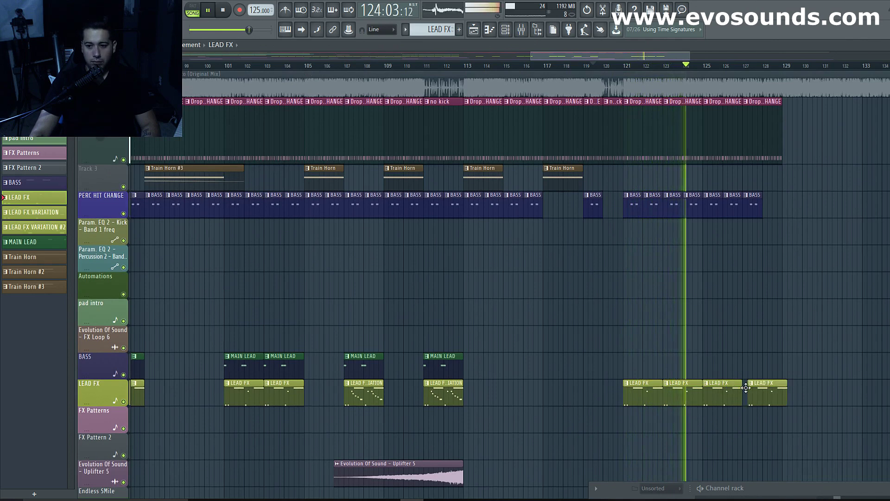
{"action": "key", "text": "space"}
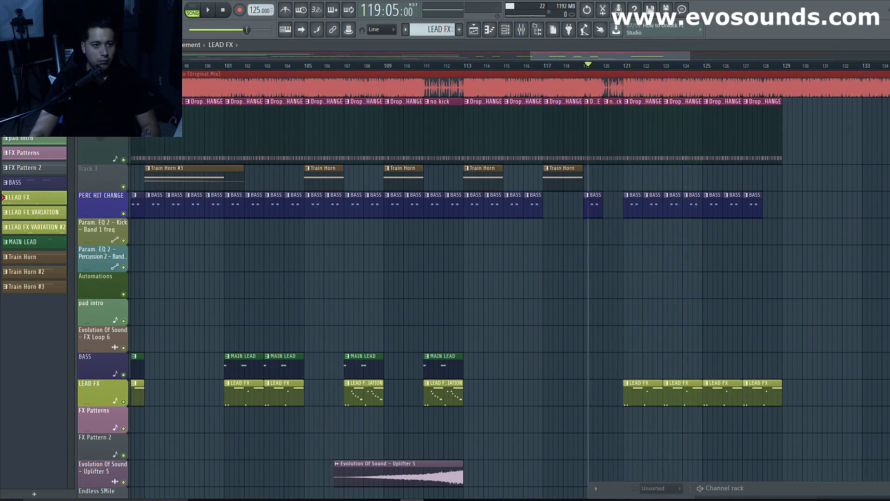
Step: Place a LEAD FX VARIATION clip at bar 119 and play back the transition
{"action": "scroll", "coordinate": [425, 333], "scroll_direction": "down", "scroll_amount": 2}
{"action": "left_click", "coordinate": [365, 333]}
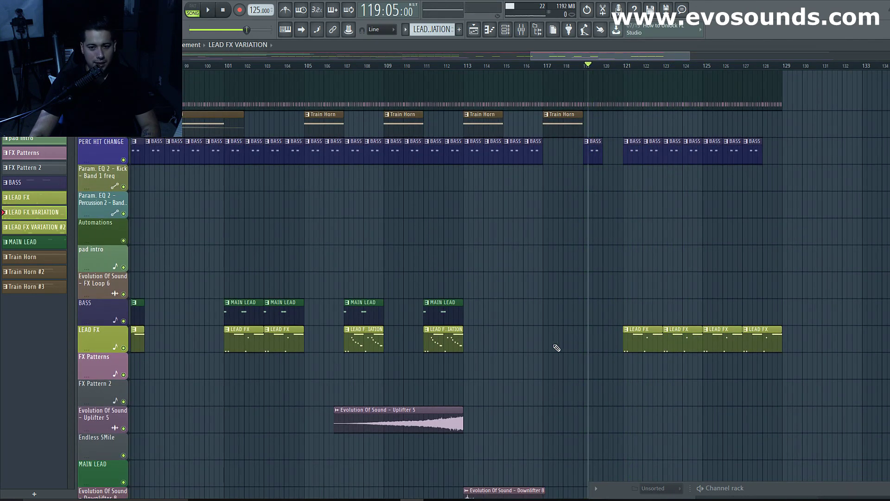
{"action": "left_click", "coordinate": [586, 346]}
{"action": "key", "text": "space"}
{"action": "scroll", "coordinate": [607, 308], "scroll_direction": "up", "scroll_amount": 3}
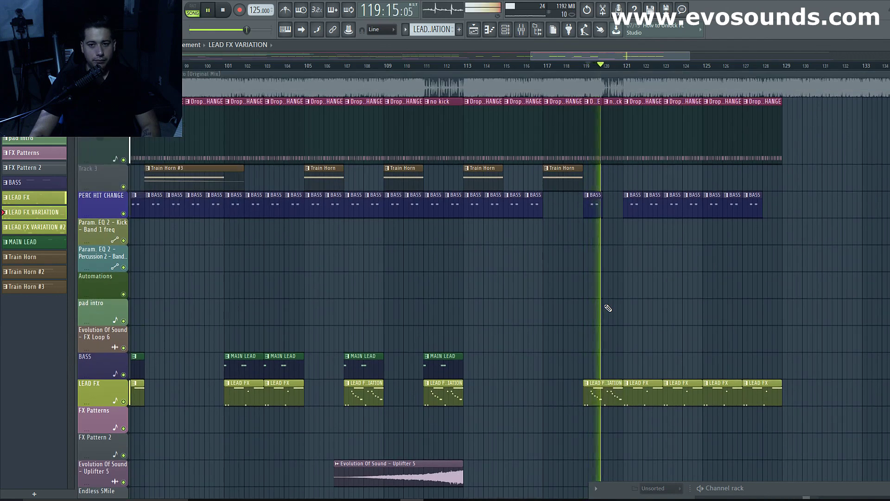
Step: Place a copy of the Downlifter 8 clip at bar 121 on its own track
{"action": "scroll", "coordinate": [629, 346], "scroll_direction": "down", "scroll_amount": 2}
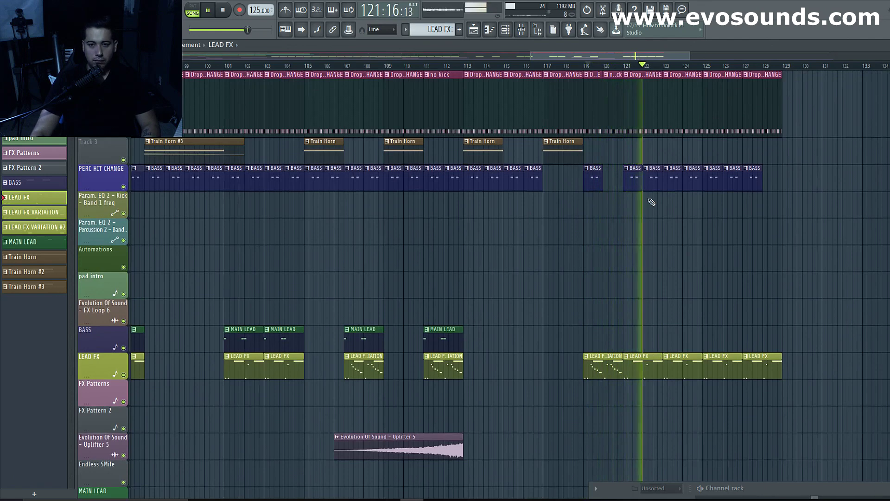
{"action": "scroll", "coordinate": [494, 306], "scroll_direction": "down", "scroll_amount": 5}
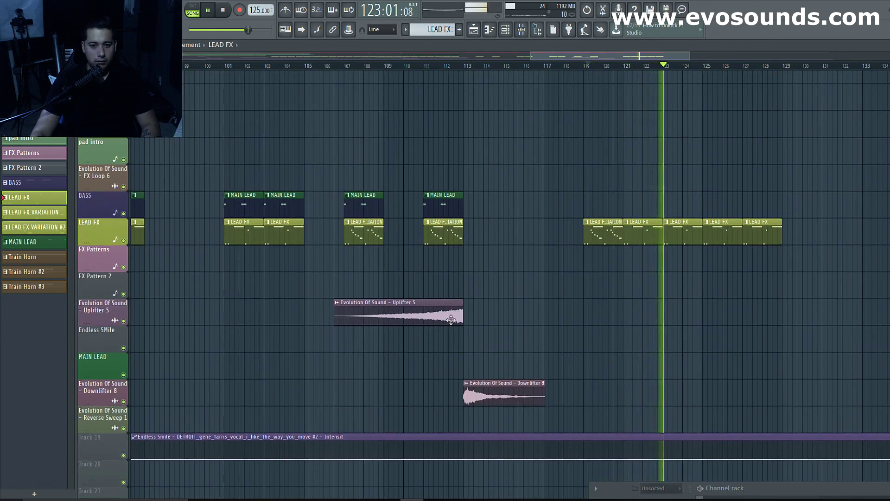
{"action": "left_click", "coordinate": [478, 393]}
{"action": "left_click", "coordinate": [625, 388]}
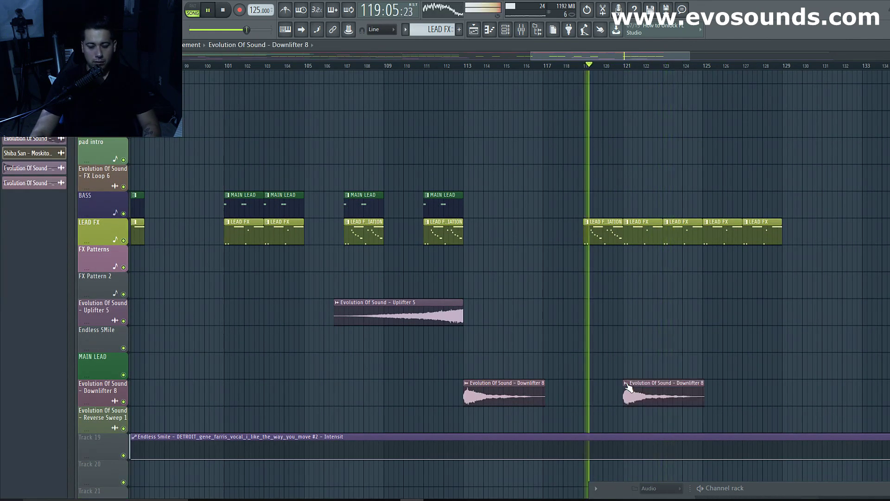
Step: Place a second Uplifter 5 clip on its track so that it ends at bar 121
{"action": "scroll", "coordinate": [614, 308], "scroll_direction": "up", "scroll_amount": 6}
{"action": "scroll", "coordinate": [586, 312], "scroll_direction": "down", "scroll_amount": 5}
{"action": "left_click", "coordinate": [448, 337]}
{"action": "left_click", "coordinate": [541, 341]}
{"action": "left_click_drag", "start_coordinate": [598, 336], "coordinate": [552, 337]}
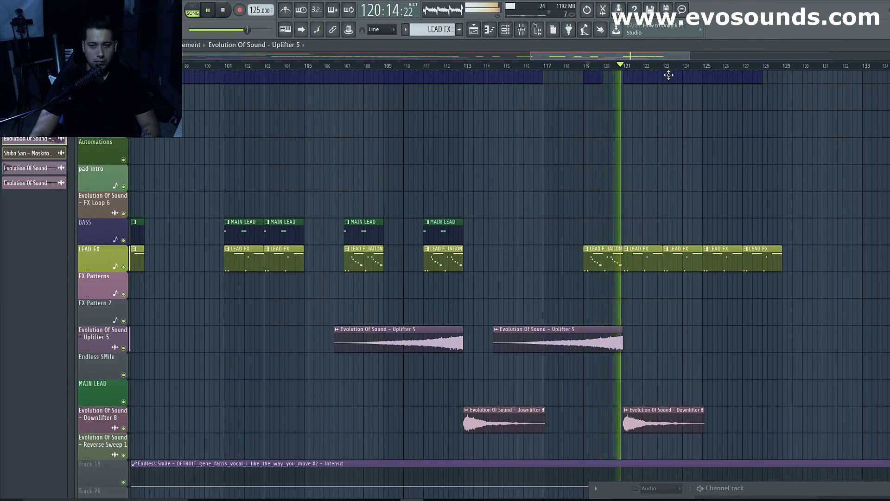
Step: Fill the gap at bar 128 with another BASS clip
{"action": "left_click_drag", "start_coordinate": [653, 57], "coordinate": [705, 70]}
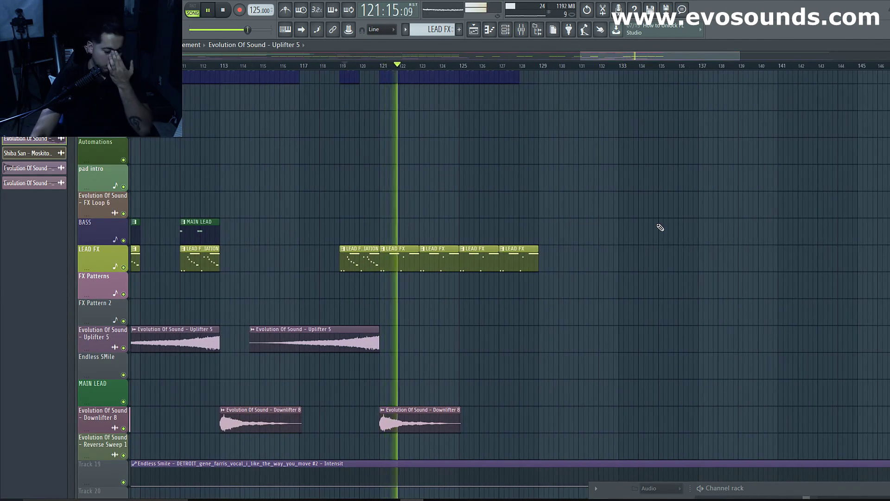
{"action": "scroll", "coordinate": [658, 237], "scroll_direction": "up", "scroll_amount": 3}
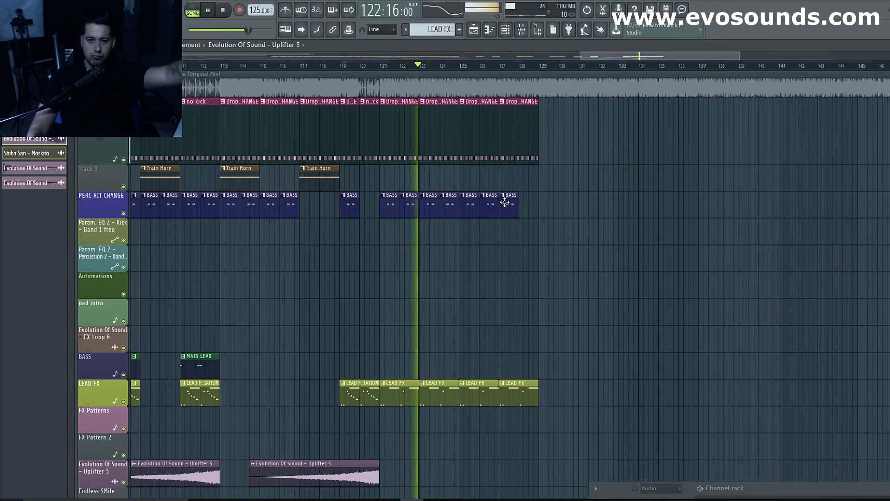
{"action": "left_click", "coordinate": [505, 202]}
{"action": "left_click", "coordinate": [527, 207]}
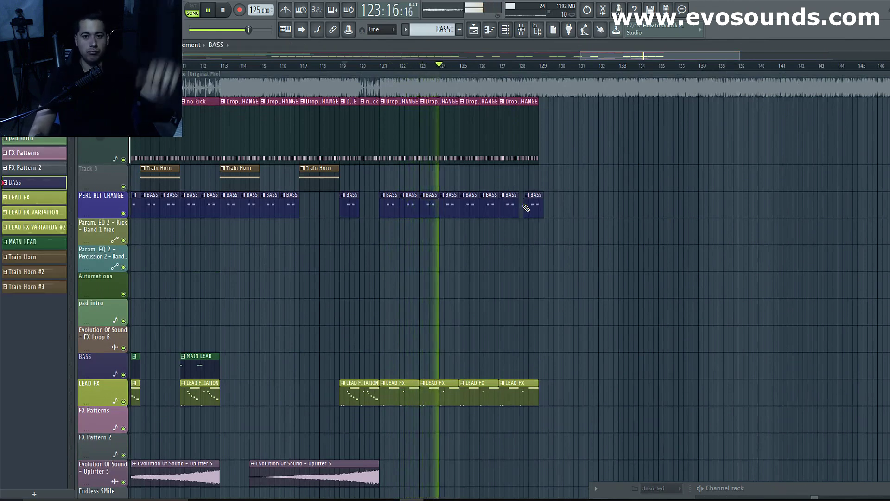
Step: Place MAIN LEAD clips at bars 121, 123, 125 and 127 above the LEAD FX clips
{"action": "scroll", "coordinate": [204, 294], "scroll_direction": "down", "scroll_amount": 3}
{"action": "left_click", "coordinate": [199, 225]}
{"action": "key", "text": "space"}
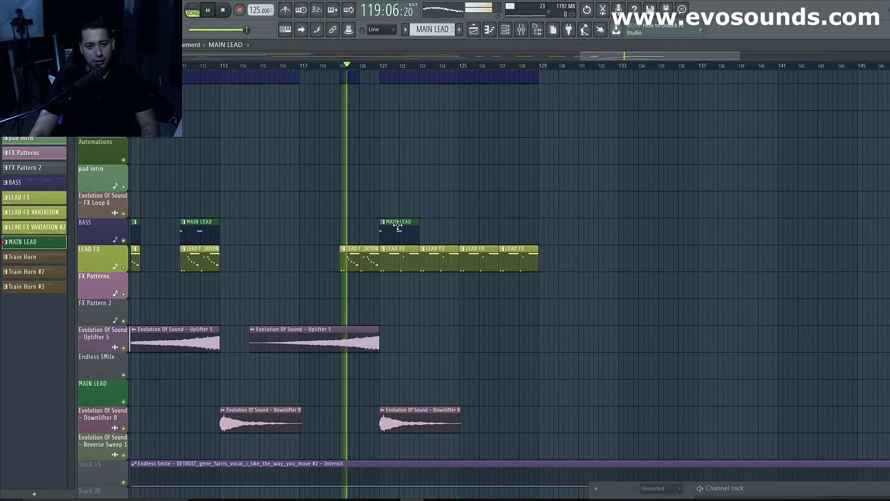
{"action": "left_click", "coordinate": [441, 227]}
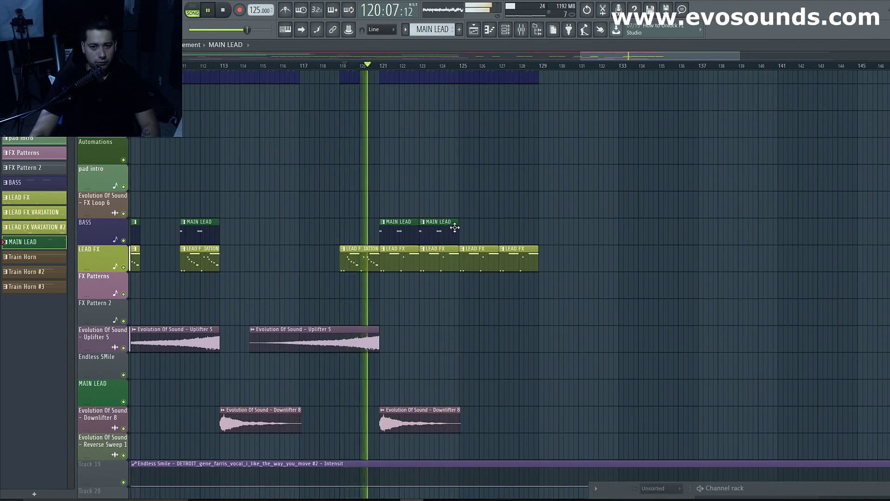
{"action": "left_click", "coordinate": [462, 227]}
{"action": "left_click", "coordinate": [501, 227]}
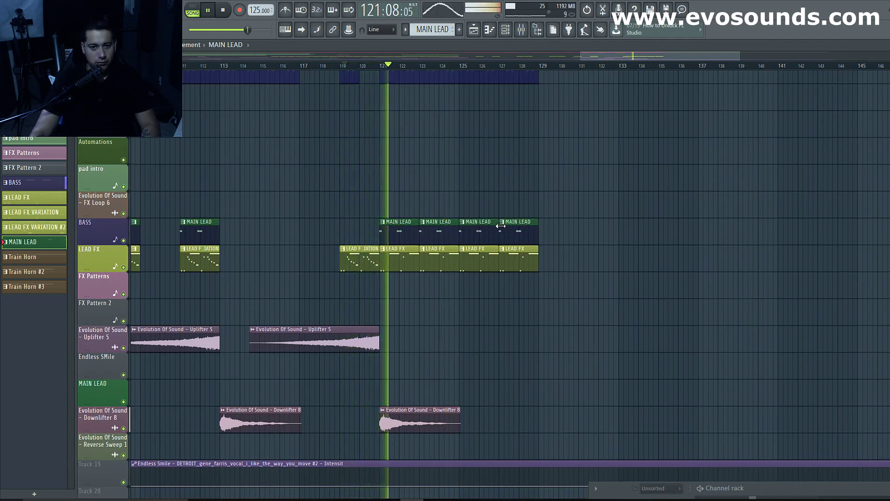
Step: Extend the drums with Drop DRUM KICK CHANGE clips at bars 129, 131, 133, 135 and 137
{"action": "scroll", "coordinate": [501, 228], "scroll_direction": "up", "scroll_amount": 5}
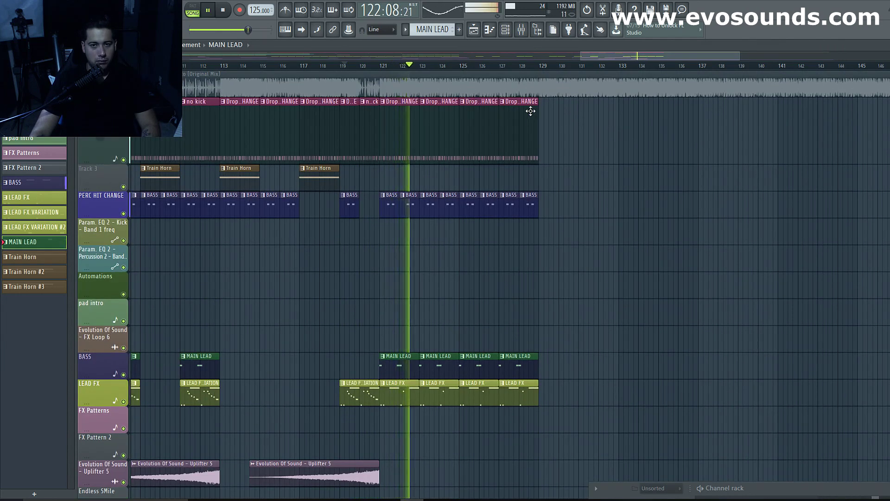
{"action": "left_click", "coordinate": [530, 111]}
{"action": "left_click", "coordinate": [562, 117]}
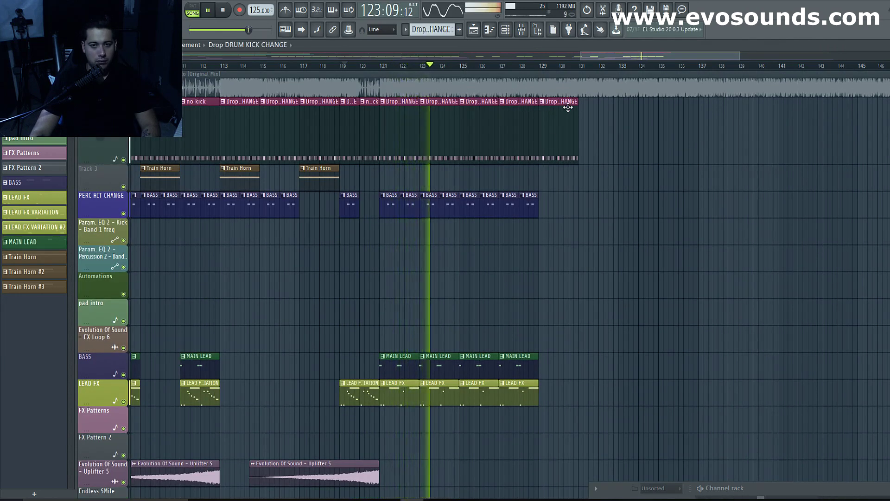
{"action": "left_click", "coordinate": [593, 117]}
{"action": "left_click", "coordinate": [624, 119]}
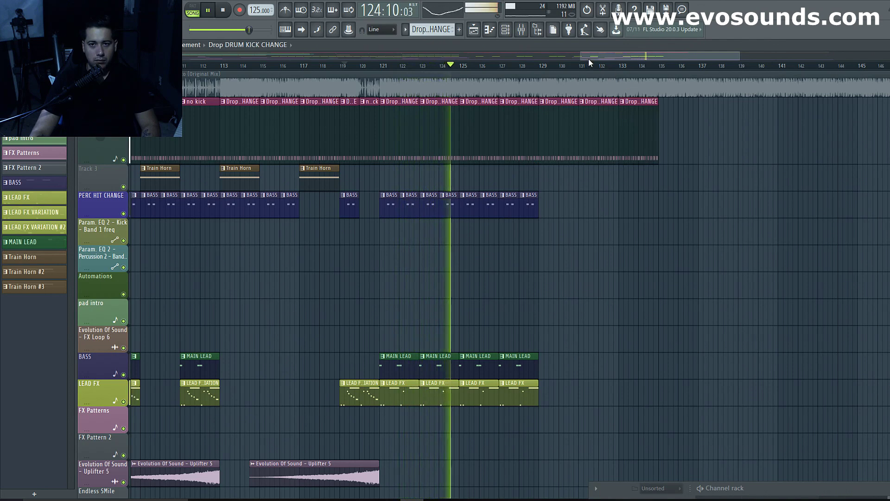
{"action": "left_click_drag", "start_coordinate": [651, 58], "coordinate": [694, 59]}
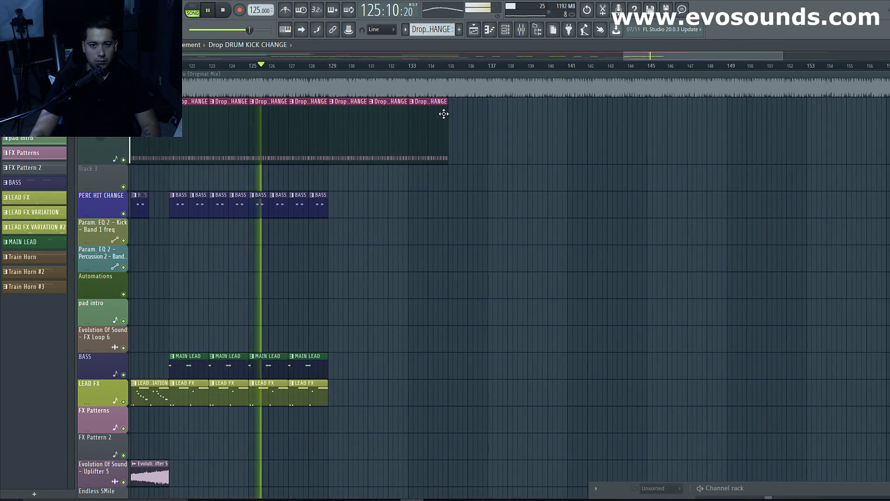
{"action": "left_click", "coordinate": [448, 112]}
{"action": "left_click", "coordinate": [493, 122]}
Step: Place BASS clips on each bar from 129 through 138 beneath the extended drum clips
{"action": "left_click_drag", "start_coordinate": [648, 57], "coordinate": [629, 68]}
{"action": "left_click", "coordinate": [416, 196]}
{"action": "left_click", "coordinate": [432, 206]}
{"action": "left_click", "coordinate": [453, 206]}
{"action": "key", "text": "space"}
{"action": "left_click", "coordinate": [479, 204]}
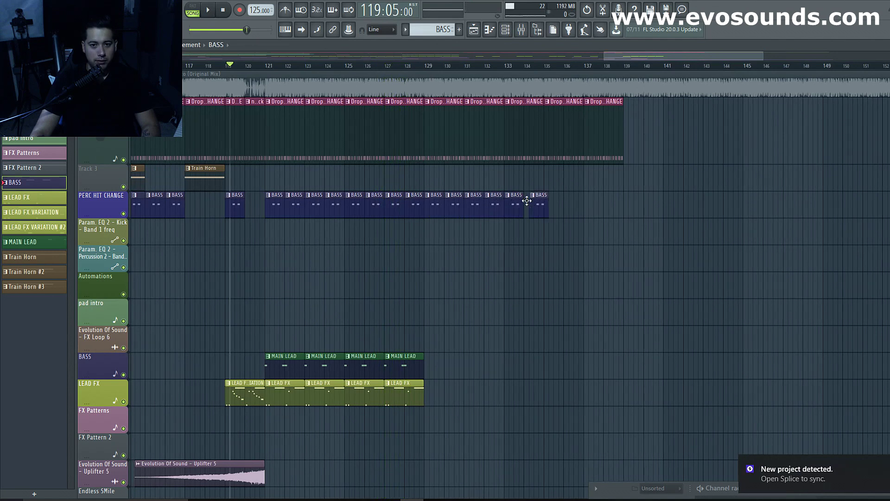
{"action": "left_click", "coordinate": [562, 205]}
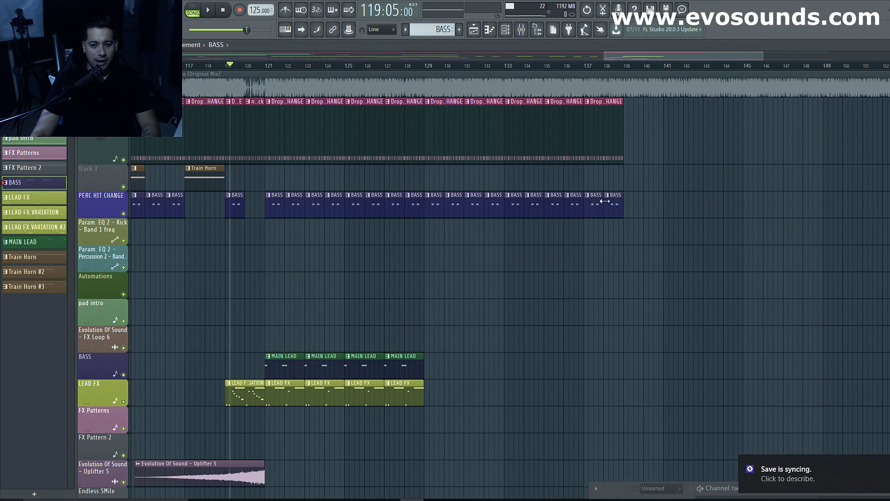
{"action": "scroll", "coordinate": [528, 142], "scroll_direction": "left", "scroll_amount": 5}
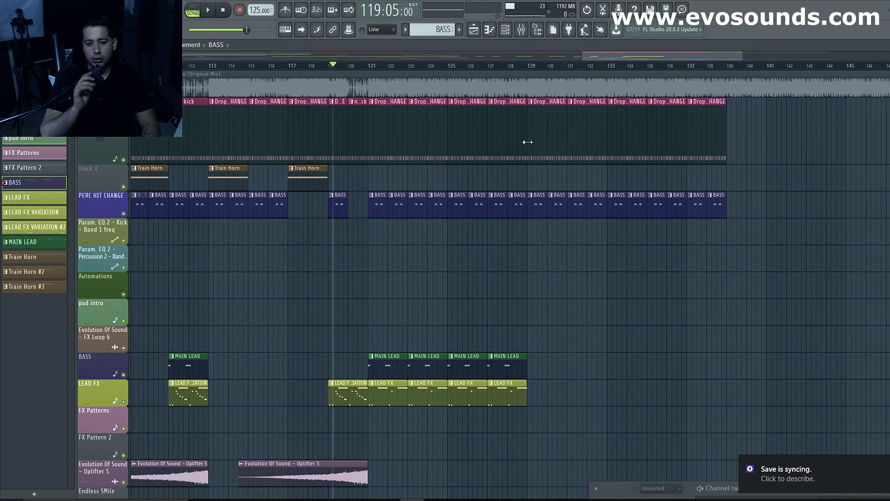
{"action": "scroll", "coordinate": [528, 142], "scroll_direction": "down", "scroll_amount": 2}
{"action": "scroll", "coordinate": [388, 167], "scroll_direction": "up", "scroll_amount": 2}
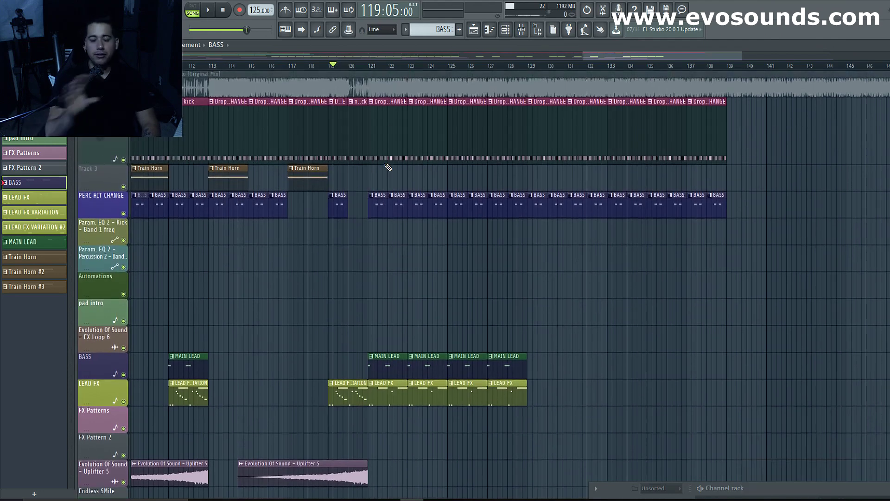
{"action": "scroll", "coordinate": [397, 234], "scroll_direction": "down", "scroll_amount": 2}
{"action": "scroll", "coordinate": [392, 251], "scroll_direction": "up", "scroll_amount": 2}
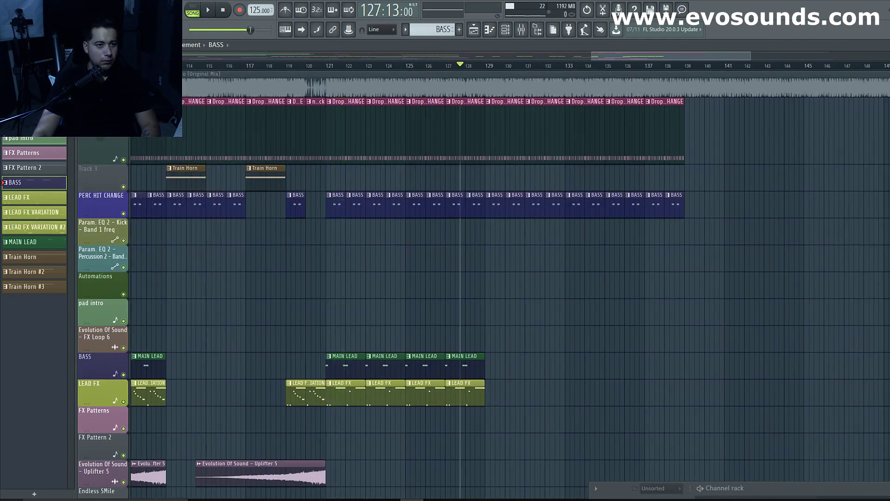
Step: Shorten the Drop DRUM KICK CHANGE clip at bar 127 to one bar and place a no kick clip at bar 128
{"action": "scroll", "coordinate": [349, 294], "scroll_direction": "down", "scroll_amount": 3}
{"action": "left_click", "coordinate": [311, 307]}
{"action": "scroll", "coordinate": [371, 315], "scroll_direction": "up", "scroll_amount": 3}
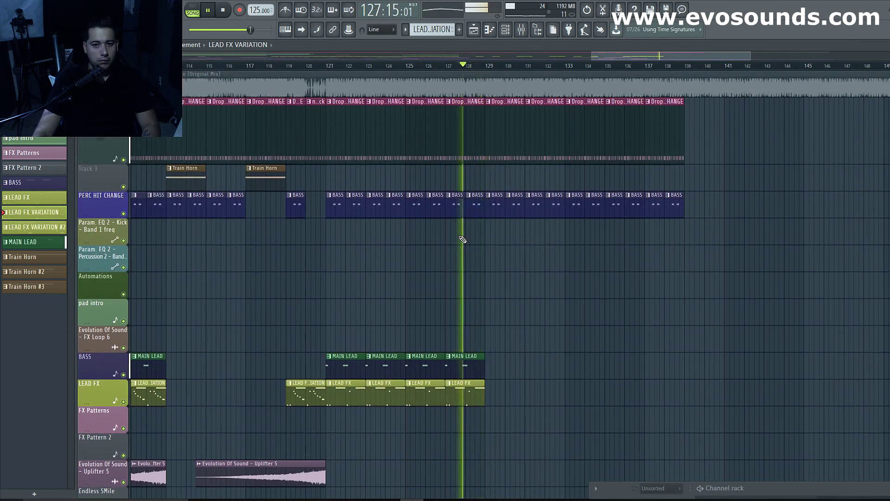
{"action": "key", "text": "space"}
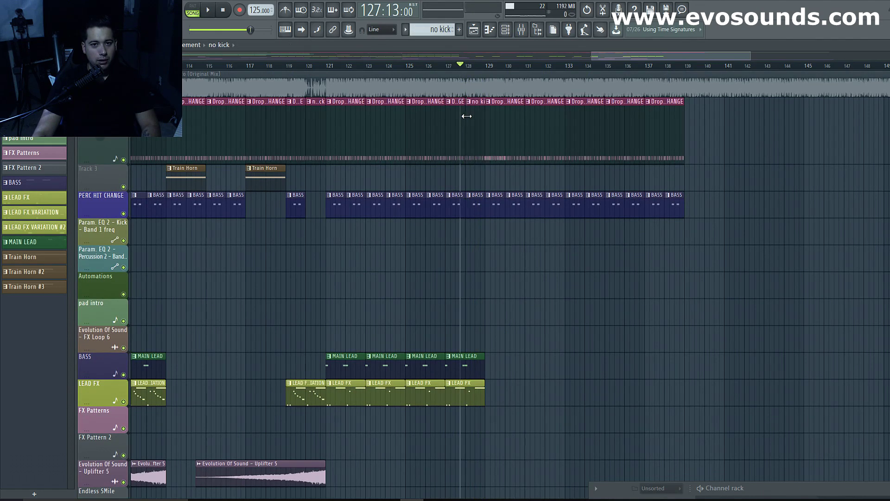
Step: Place a LEAD FX VARIATION clip and a MAIN LEAD clip at bar 129
{"action": "key", "text": "space"}
{"action": "scroll", "coordinate": [468, 278], "scroll_direction": "down", "scroll_amount": 3}
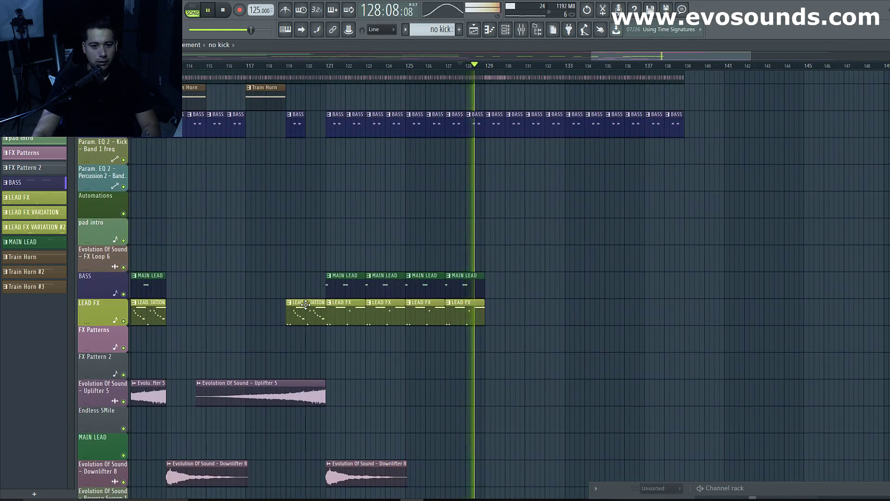
{"action": "key", "text": "space"}
{"action": "key", "text": "space"}
{"action": "left_click", "coordinate": [469, 276]}
{"action": "left_click", "coordinate": [492, 282]}
{"action": "left_click_drag", "start_coordinate": [506, 279], "coordinate": [501, 280]}
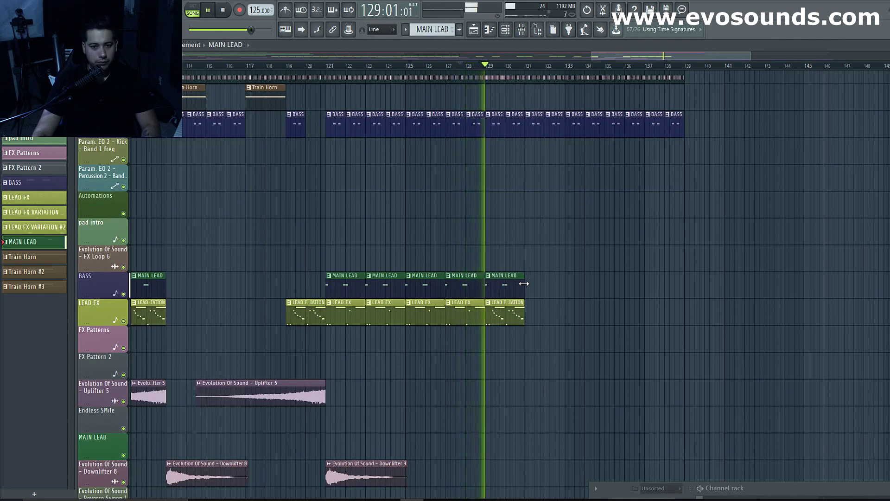
Step: Add MAIN LEAD and LEAD FX VARIATION clips at bars 131 and 133
{"action": "left_click", "coordinate": [528, 284]}
{"action": "left_click", "coordinate": [512, 306]}
{"action": "left_click", "coordinate": [540, 313]}
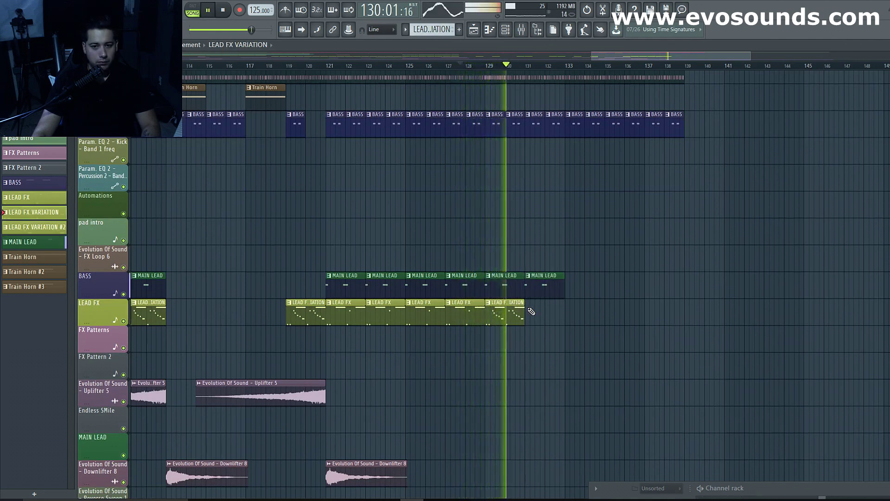
{"action": "left_click", "coordinate": [571, 314]}
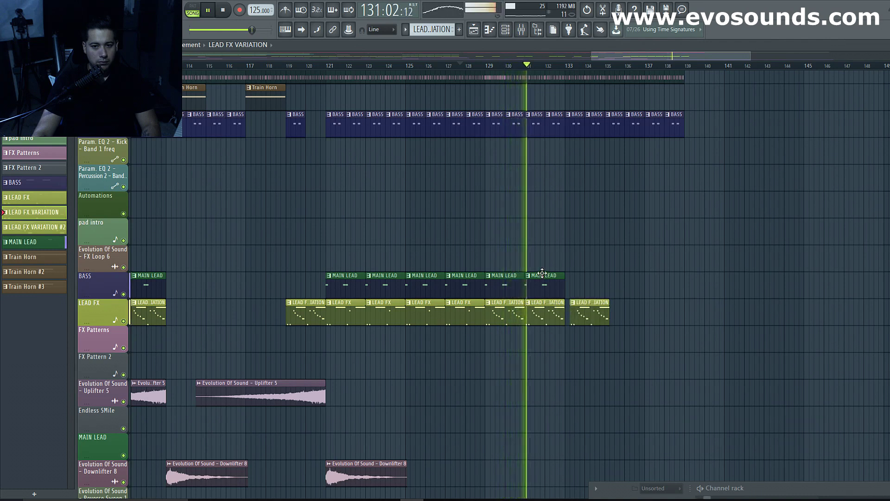
{"action": "left_click", "coordinate": [550, 277]}
{"action": "left_click", "coordinate": [567, 284]}
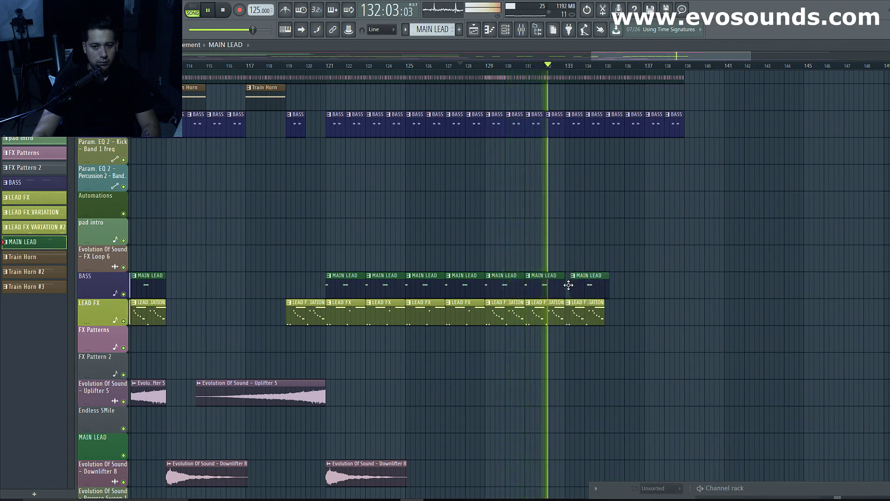
Step: Add MAIN LEAD clips at bars 135 and 137 and a LEAD FX VARIATION clip at bar 135
{"action": "left_click", "coordinate": [611, 295]}
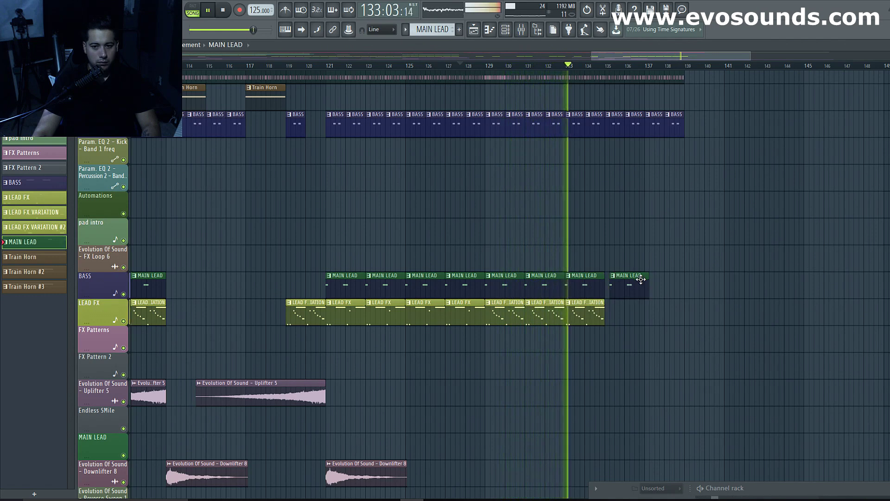
{"action": "left_click", "coordinate": [604, 306]}
{"action": "left_click", "coordinate": [611, 310]}
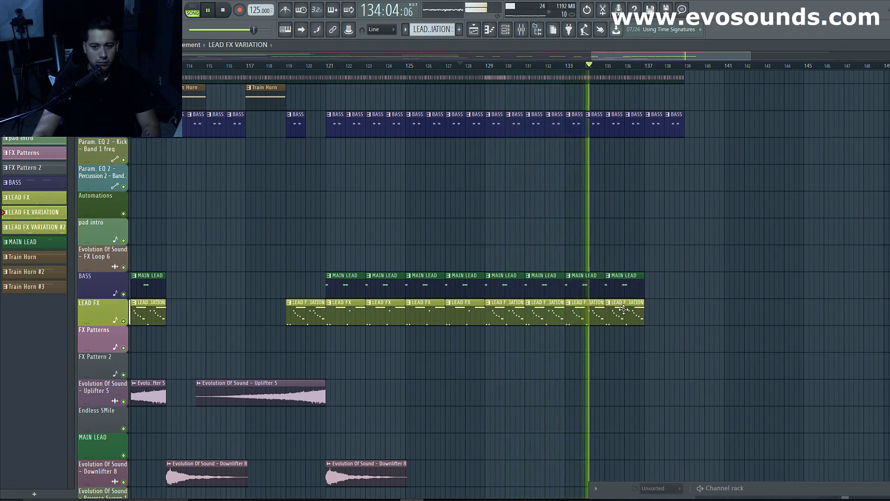
{"action": "left_click", "coordinate": [650, 315]}
{"action": "left_click", "coordinate": [642, 280]}
{"action": "left_click", "coordinate": [652, 284]}
Step: Play back from bar 136 and extend the drums with Drop DRUM KICK CHANGE clips at bars 139 and 141
{"action": "scroll", "coordinate": [652, 284], "scroll_direction": "up", "scroll_amount": 3}
{"action": "left_click_drag", "start_coordinate": [628, 57], "coordinate": [655, 64]}
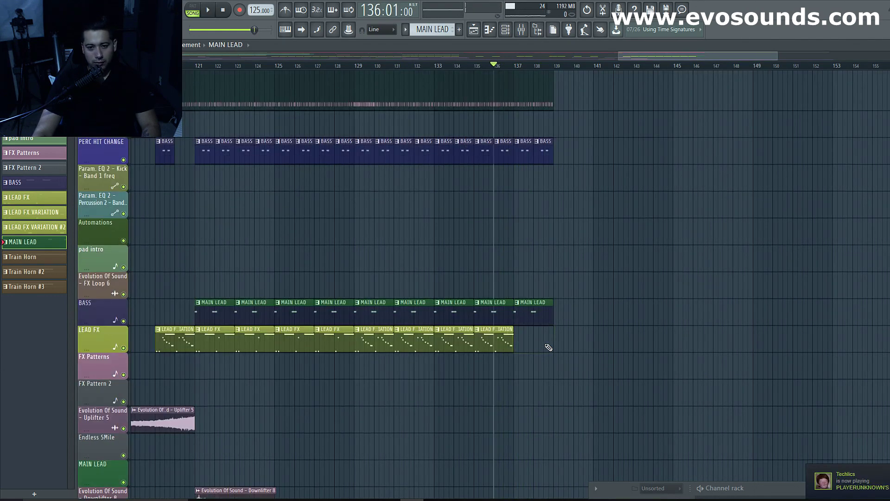
{"action": "scroll", "coordinate": [543, 239], "scroll_direction": "up", "scroll_amount": 2}
{"action": "key", "text": "space"}
{"action": "key", "text": "space"}
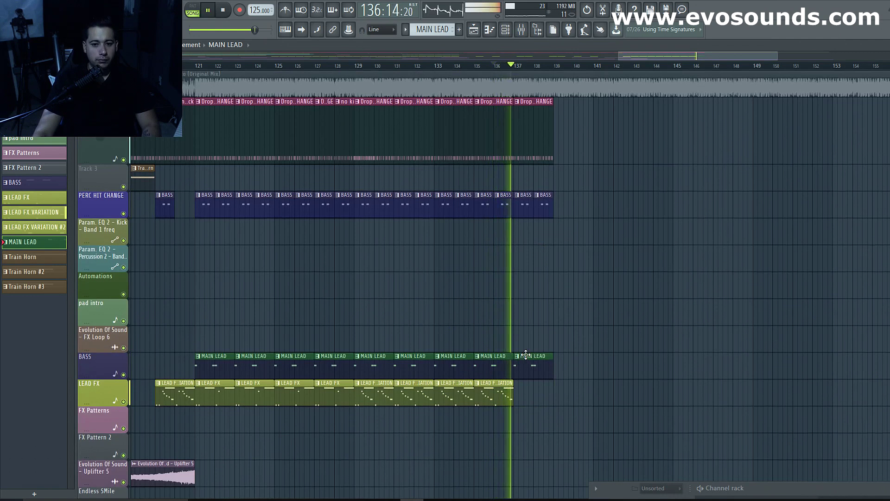
{"action": "left_click", "coordinate": [554, 111]}
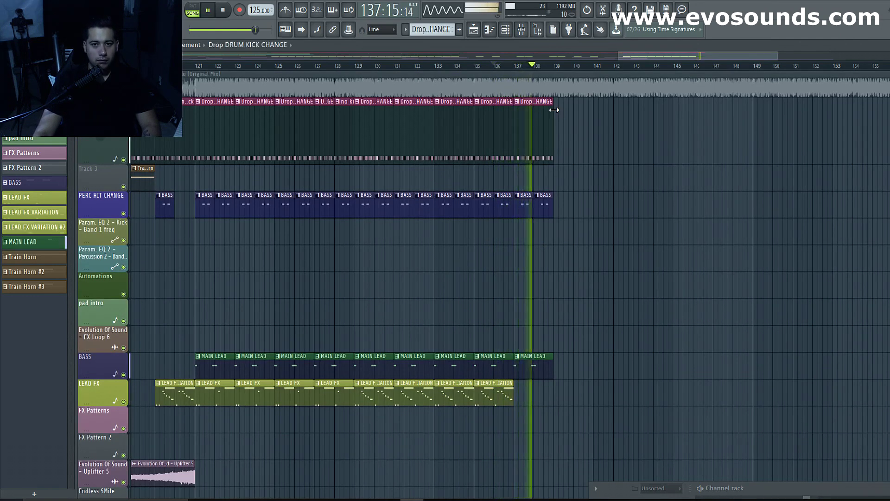
{"action": "left_click", "coordinate": [559, 112]}
{"action": "left_click", "coordinate": [603, 111]}
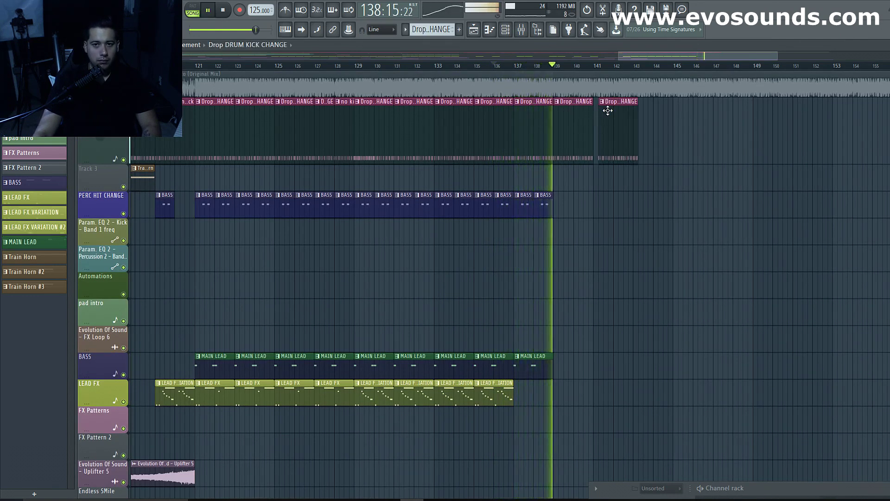
{"action": "left_click_drag", "start_coordinate": [608, 110], "coordinate": [603, 110]}
Step: Place BASS clips on bars 139 through 142 and MAIN LEAD clips at bars 139 and 141
{"action": "left_click", "coordinate": [547, 204]}
{"action": "key", "text": "space"}
{"action": "left_click", "coordinate": [556, 205]}
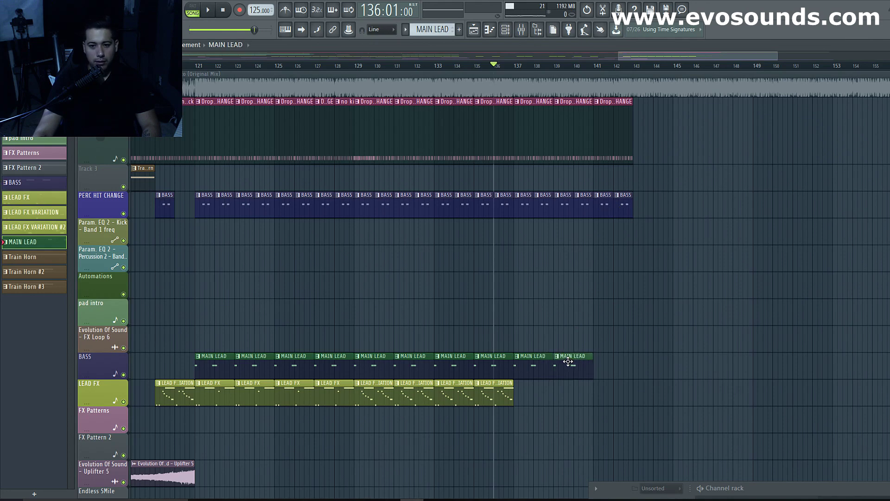
{"action": "left_click_drag", "start_coordinate": [651, 56], "coordinate": [698, 60]}
Step: Extend the drums with Drop DRUM KICK CHANGE clips at bars 143, 145 and 147
{"action": "scroll", "coordinate": [580, 201], "scroll_direction": "down", "scroll_amount": 3}
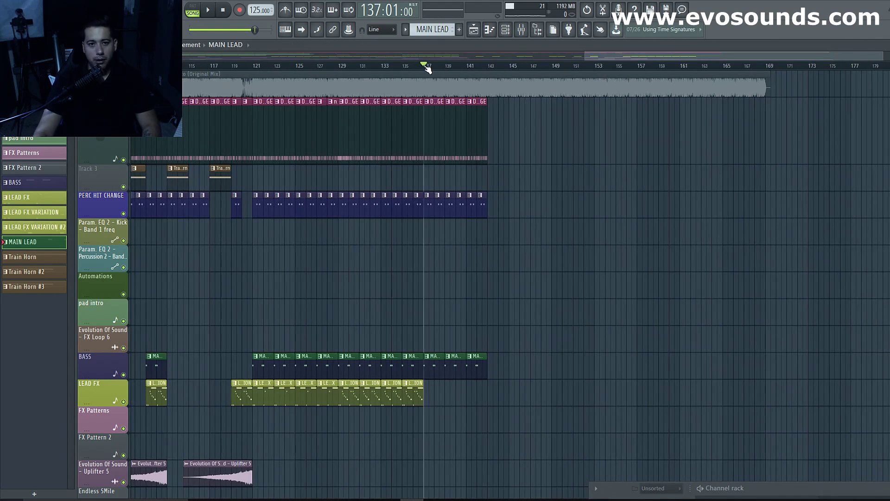
{"action": "key", "text": "space"}
{"action": "left_click", "coordinate": [478, 111]}
{"action": "left_click", "coordinate": [498, 109]}
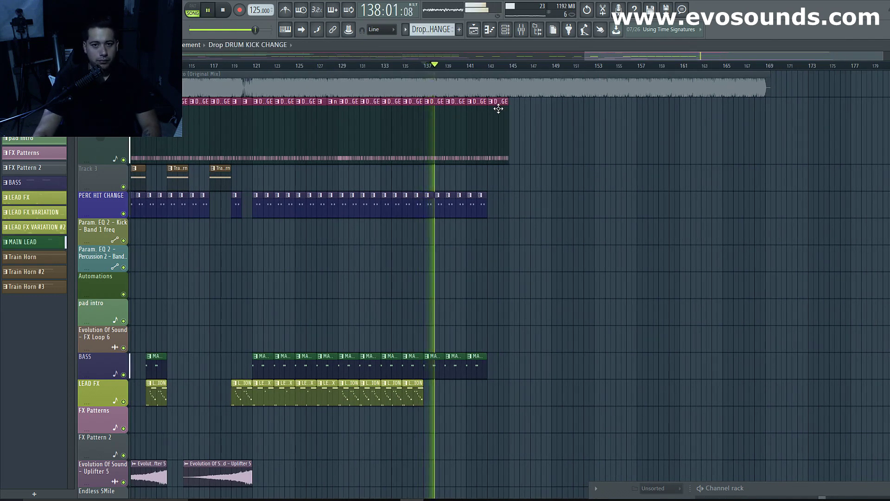
{"action": "left_click", "coordinate": [515, 110]}
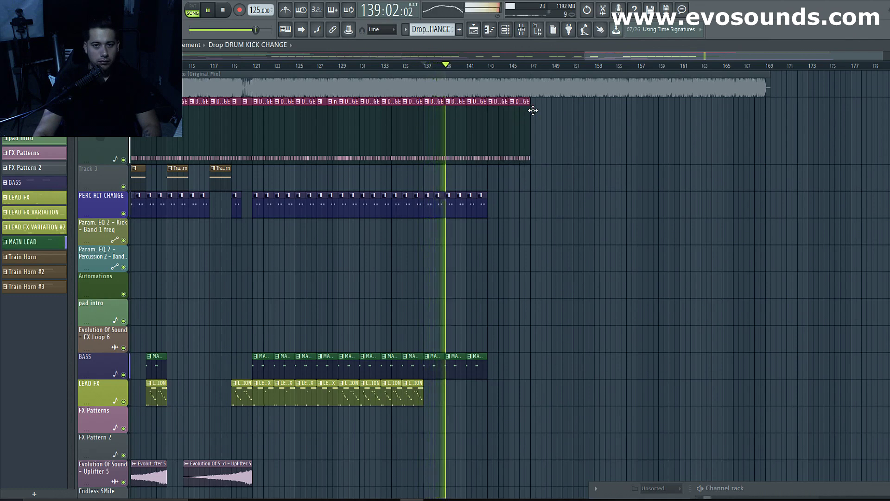
{"action": "left_click", "coordinate": [534, 110]}
Step: Place BASS clips on each bar from 143 through 148, aligned with the end of the drums
{"action": "right_click", "coordinate": [482, 201]}
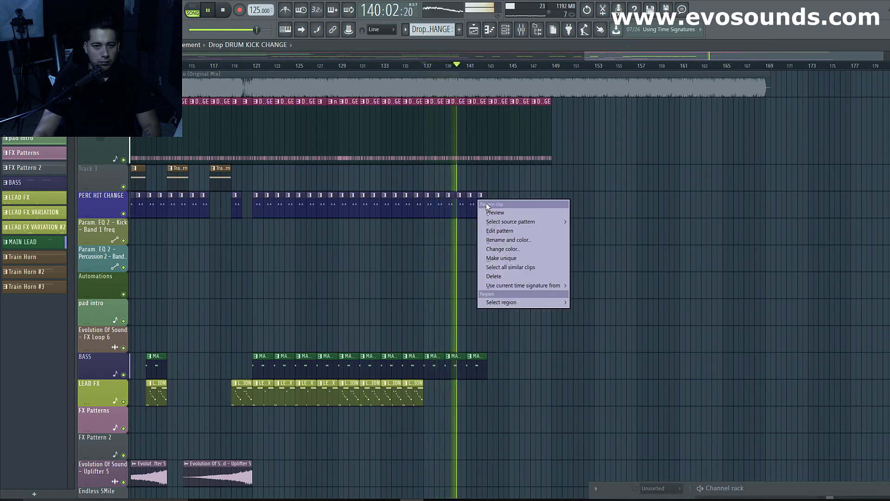
{"action": "left_click", "coordinate": [471, 212]}
{"action": "left_click", "coordinate": [493, 214]}
{"action": "left_click", "coordinate": [505, 211]}
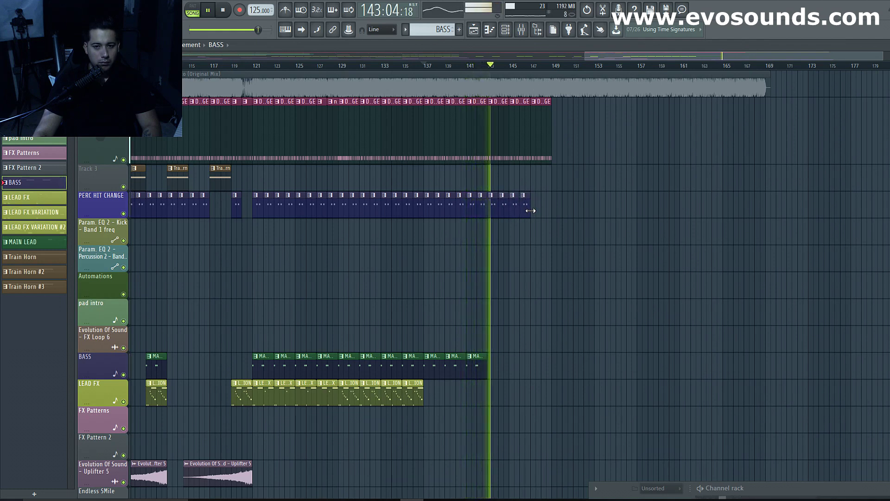
{"action": "left_click", "coordinate": [533, 211]}
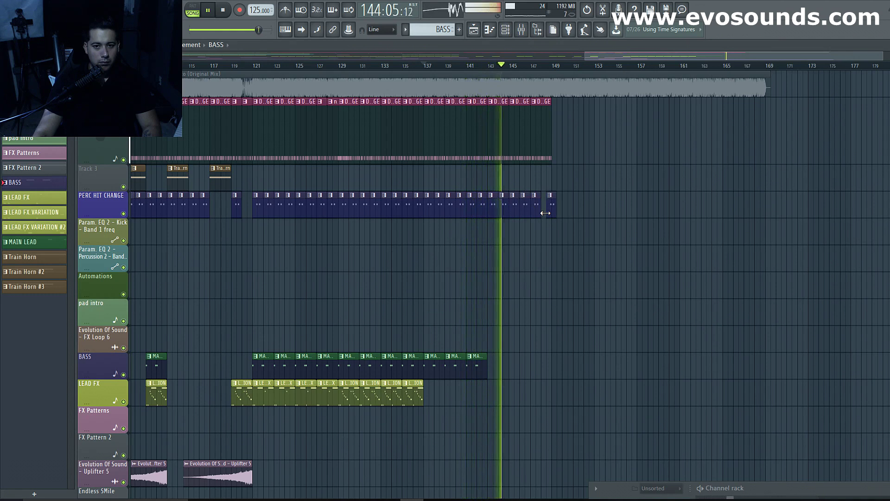
{"action": "right_click", "coordinate": [545, 197]}
{"action": "left_click", "coordinate": [555, 198]}
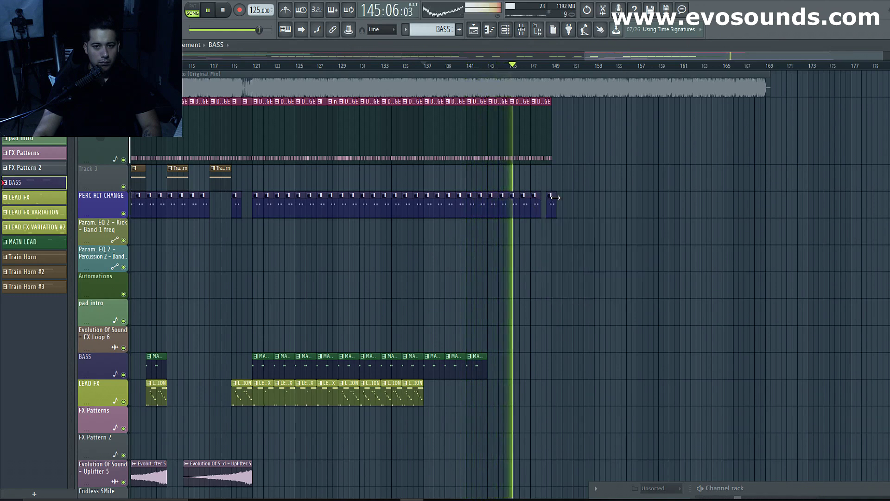
{"action": "left_click_drag", "start_coordinate": [553, 196], "coordinate": [546, 192]}
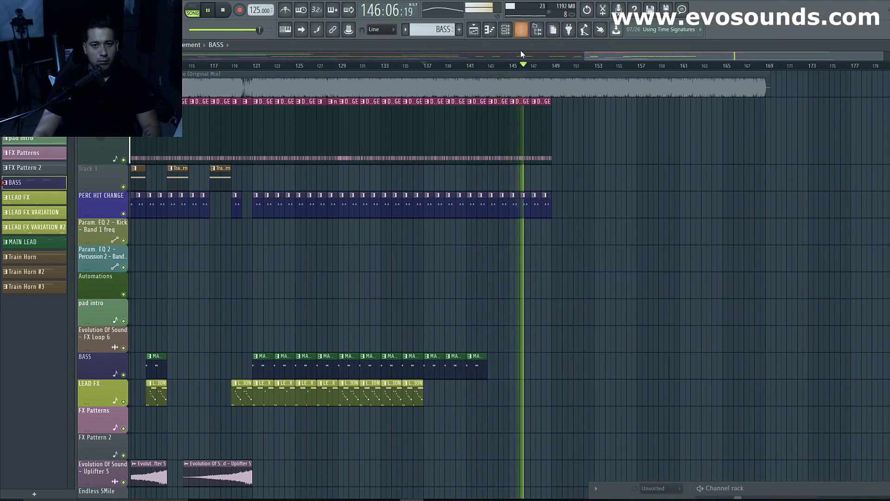
Step: Listen back from around bar 140 and place a copy of the Evolution Of Sound - FX Loop 6 clip at bar 137
{"action": "key", "text": "space"}
{"action": "key", "text": "space"}
{"action": "left_click", "coordinate": [489, 69]}
{"action": "left_click", "coordinate": [466, 69]}
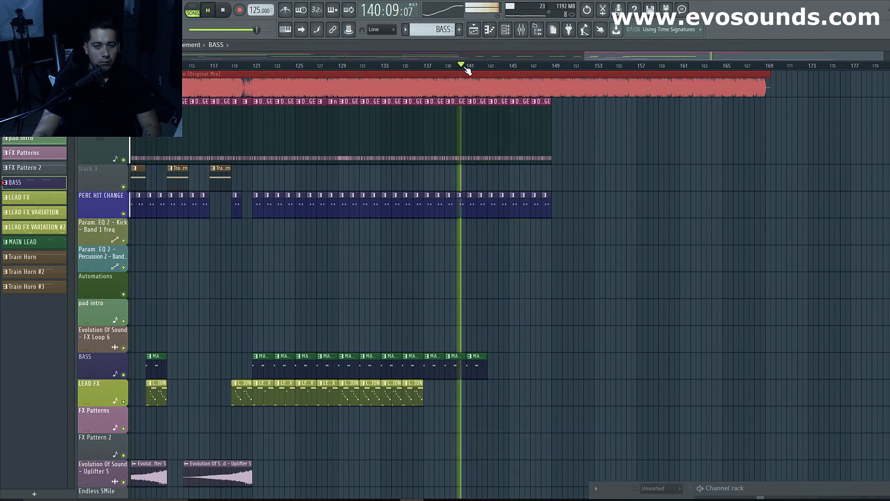
{"action": "scroll", "coordinate": [399, 213], "scroll_direction": "down", "scroll_amount": 3}
{"action": "scroll", "coordinate": [387, 223], "scroll_direction": "down", "scroll_amount": 6}
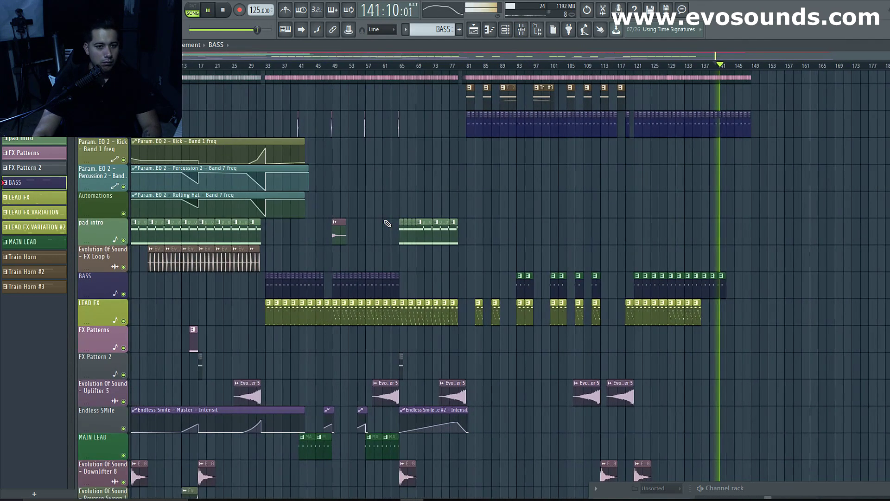
{"action": "left_click", "coordinate": [212, 248]}
{"action": "key", "text": "space"}
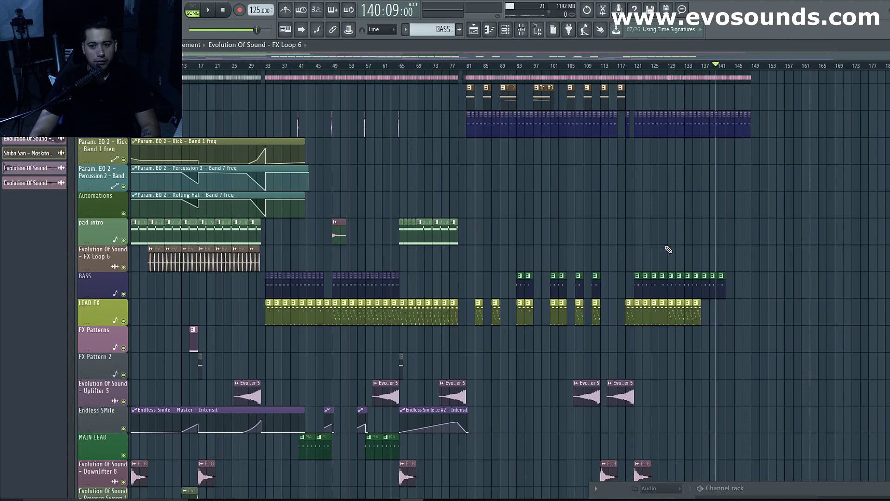
{"action": "key", "text": "space"}
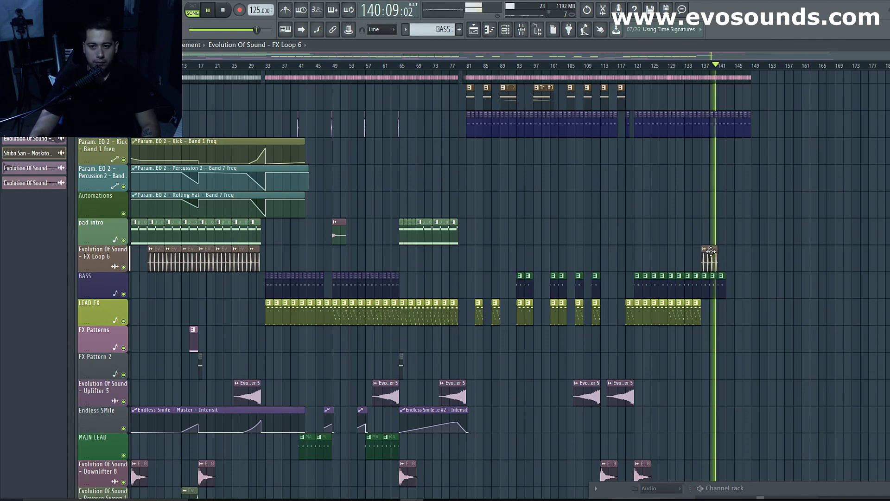
Step: Move the new FX Loop 6 clip to bar 143 and place another one directly after it at bar 147
{"action": "scroll", "coordinate": [816, 63], "scroll_direction": "right", "scroll_amount": 2}
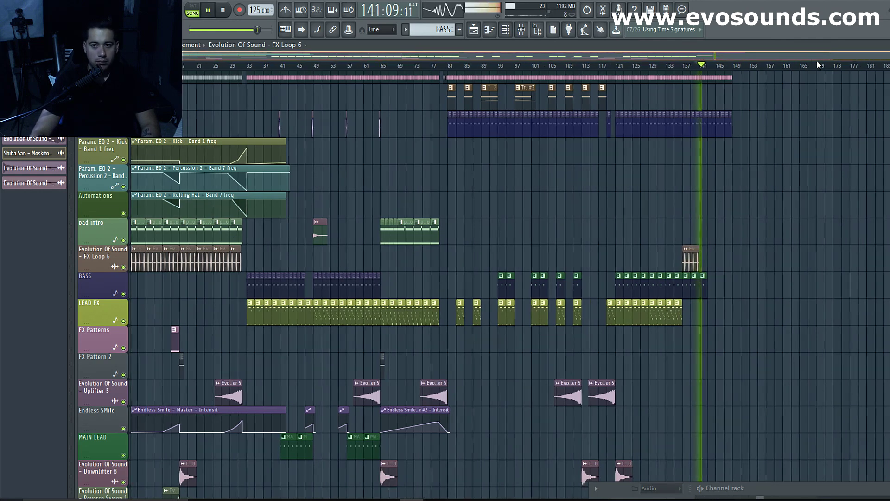
{"action": "scroll", "coordinate": [746, 268], "scroll_direction": "up", "scroll_amount": 5}
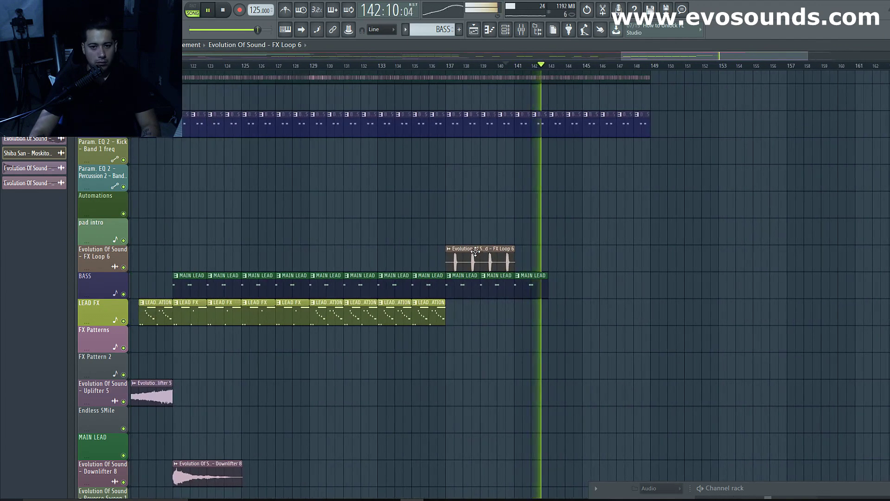
{"action": "left_click_drag", "start_coordinate": [473, 249], "coordinate": [575, 249]}
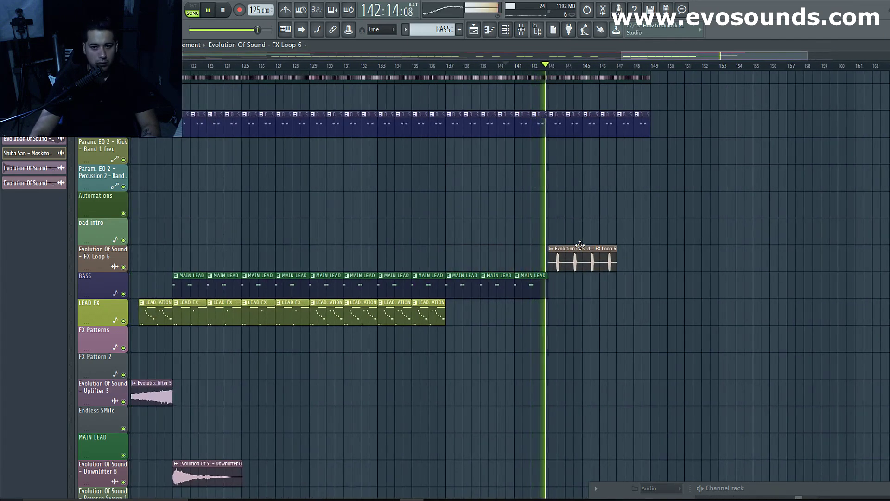
{"action": "left_click", "coordinate": [628, 260]}
Step: Continue the BASS clips on each bar from 149 to about bar 153
{"action": "scroll", "coordinate": [649, 235], "scroll_direction": "up", "scroll_amount": 2}
{"action": "scroll", "coordinate": [649, 235], "scroll_direction": "up", "scroll_amount": 2}
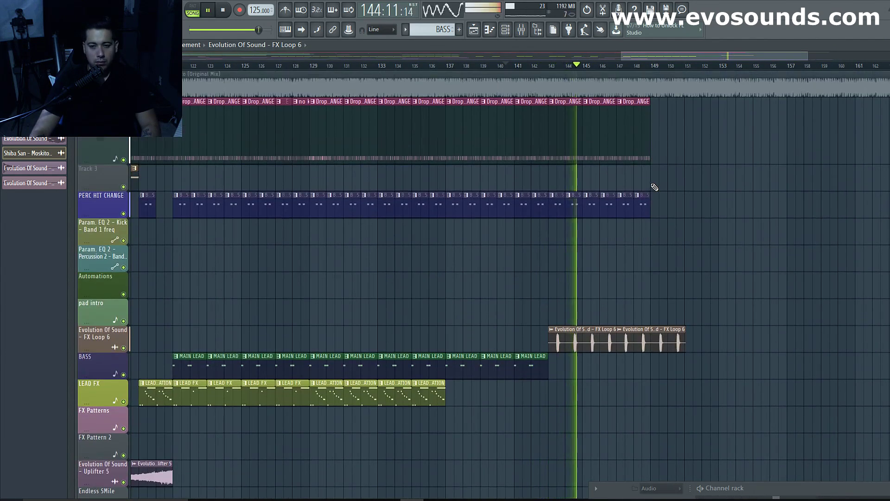
{"action": "left_click", "coordinate": [654, 204]}
{"action": "left_click", "coordinate": [676, 204]}
{"action": "left_click", "coordinate": [690, 203]}
{"action": "left_click", "coordinate": [707, 202]}
{"action": "left_click", "coordinate": [729, 203]}
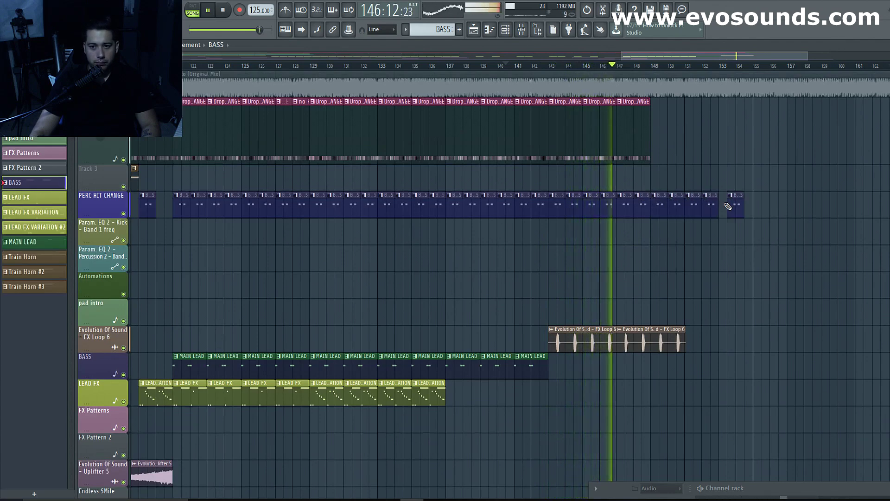
Step: Continue the BASS clips through bar 168 and add Drop DRUM KICK CHANGE clips every two bars from 149 through 165
{"action": "key", "text": "space"}
{"action": "left_click_drag", "start_coordinate": [739, 57], "coordinate": [770, 56]}
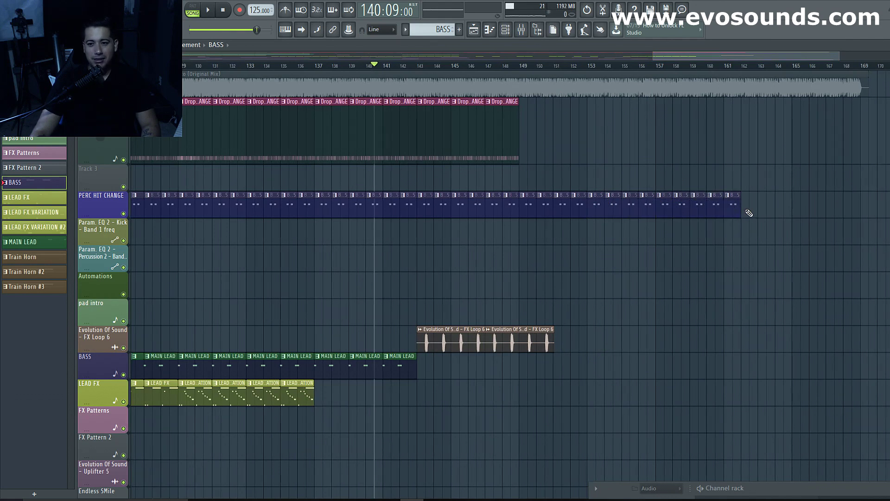
{"action": "left_click", "coordinate": [752, 196]}
{"action": "left_click_drag", "start_coordinate": [764, 196], "coordinate": [757, 197]}
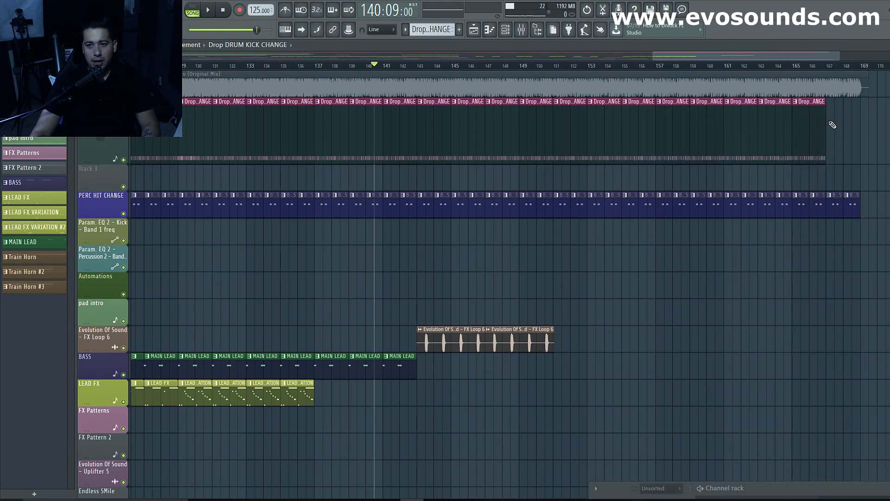
Step: Play the song from bar 142 and examine the hit timing in the FX Loop 6 clips starting at bar 143
{"action": "left_click_drag", "start_coordinate": [692, 55], "coordinate": [682, 53]}
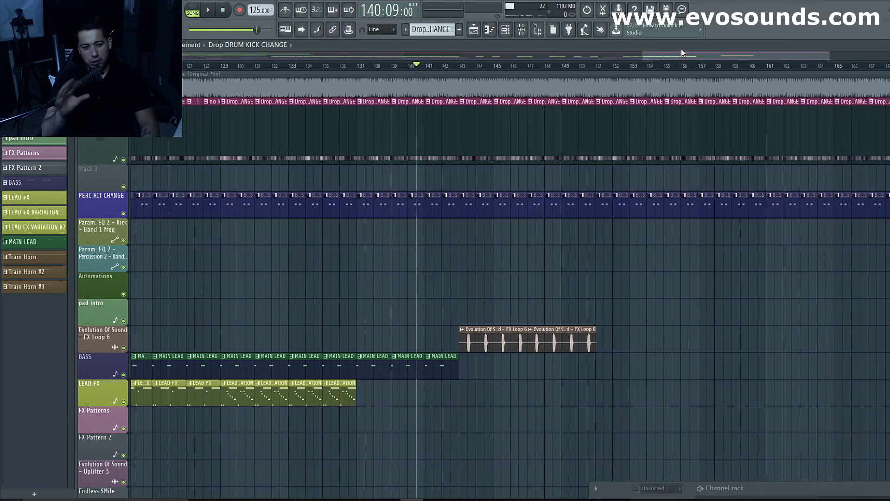
{"action": "scroll", "coordinate": [556, 299], "scroll_direction": "down", "scroll_amount": 1}
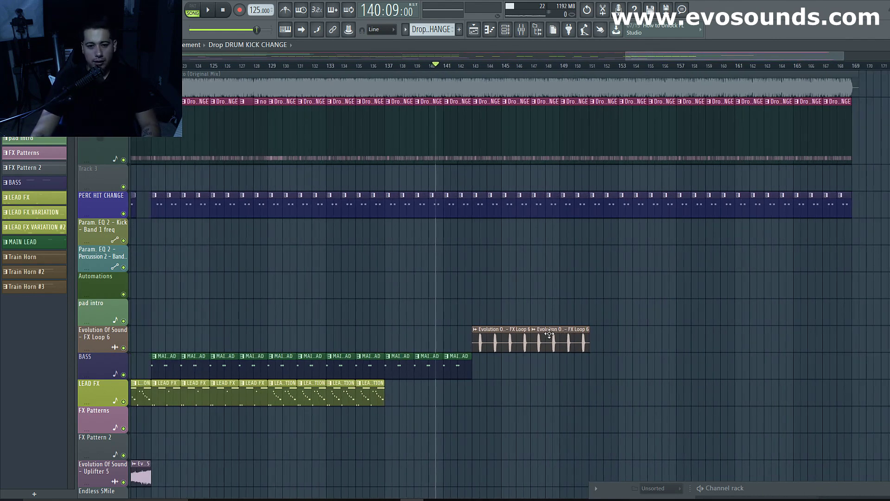
{"action": "left_click", "coordinate": [485, 329]}
{"action": "key", "text": "space"}
{"action": "left_click", "coordinate": [464, 66]}
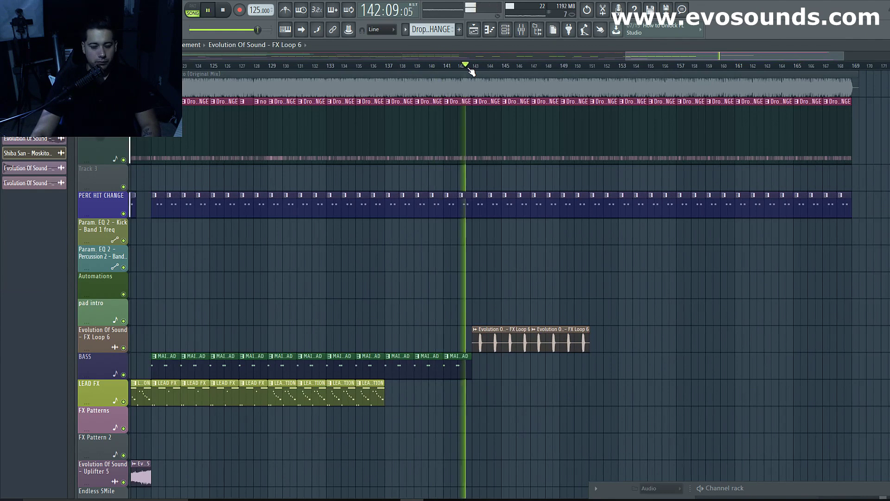
{"action": "scroll", "coordinate": [487, 205], "scroll_direction": "down", "scroll_amount": 3}
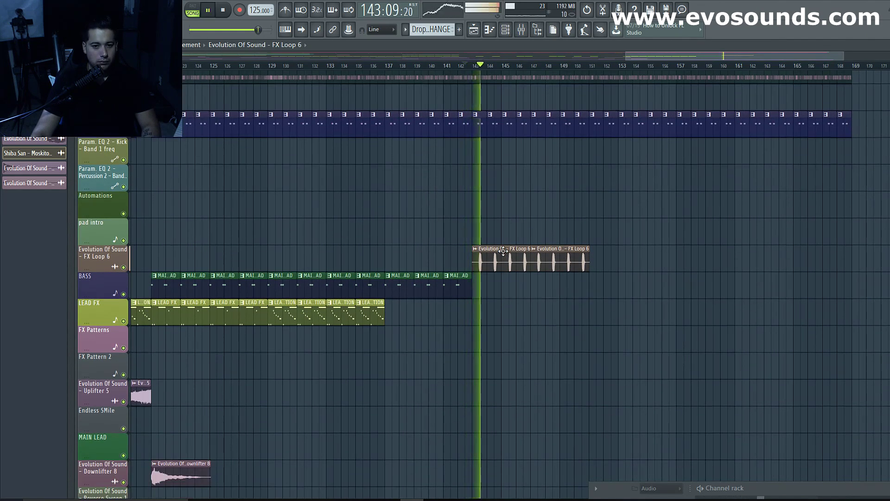
{"action": "scroll", "coordinate": [506, 292], "scroll_direction": "up", "scroll_amount": 3}
{"action": "scroll", "coordinate": [506, 292], "scroll_direction": "up", "scroll_amount": 3}
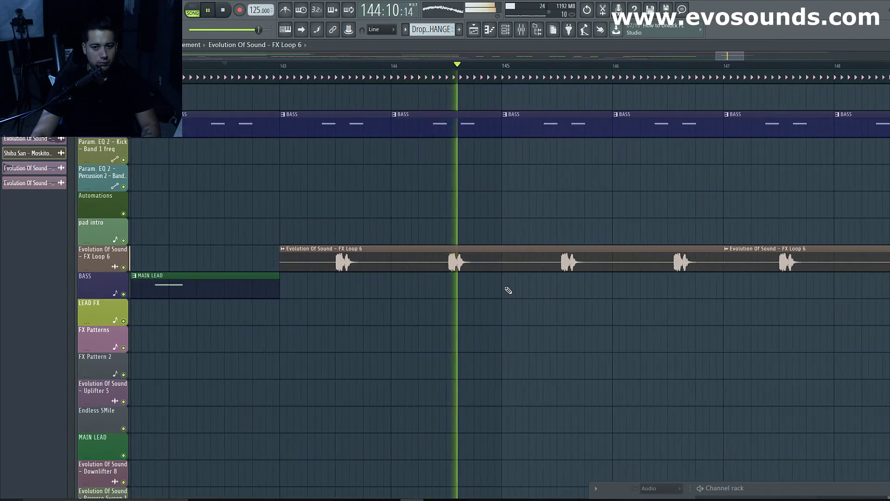
{"action": "key", "text": "space"}
Step: View the channel settings and waveform of the FX Loop 6 sample, and return to the playlist
{"action": "double_click", "coordinate": [524, 253]}
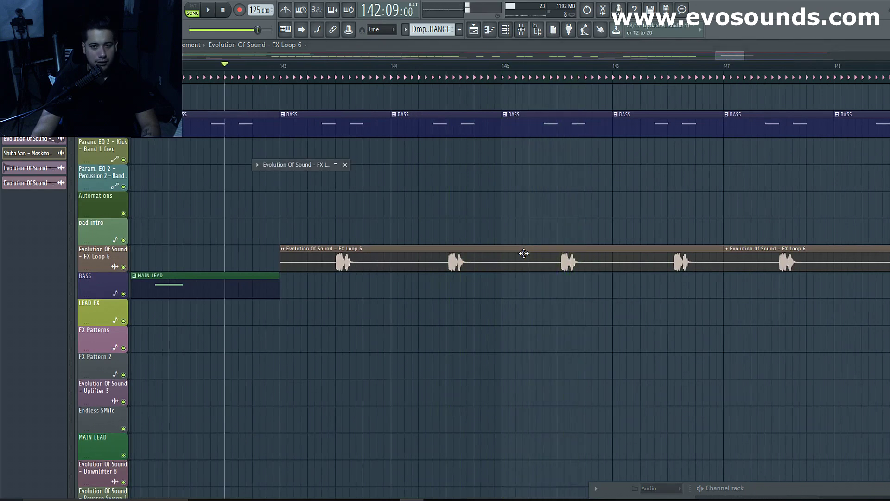
{"action": "left_click", "coordinate": [258, 165]}
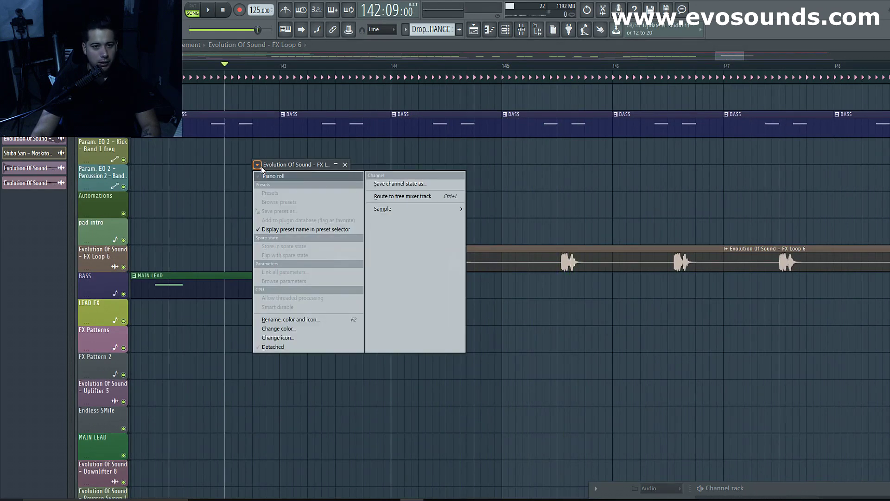
{"action": "left_click", "coordinate": [326, 166]}
{"action": "left_click", "coordinate": [336, 164]}
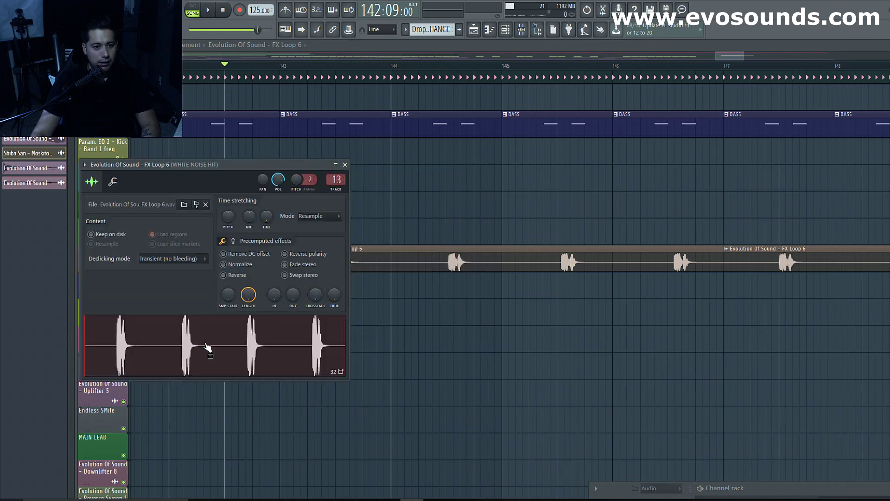
{"action": "left_click", "coordinate": [487, 251]}
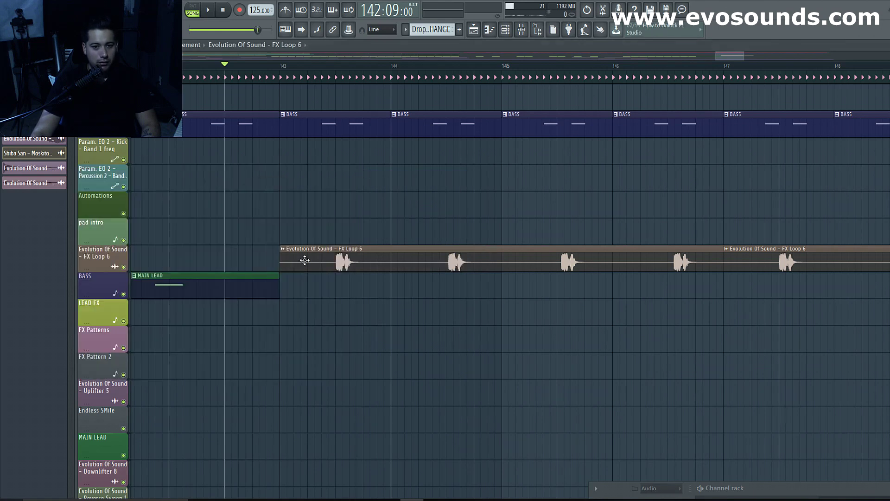
Step: Open the FX Loop 6 clip's sample in Newtone and examine the timing of its hits
{"action": "left_click", "coordinate": [283, 249]}
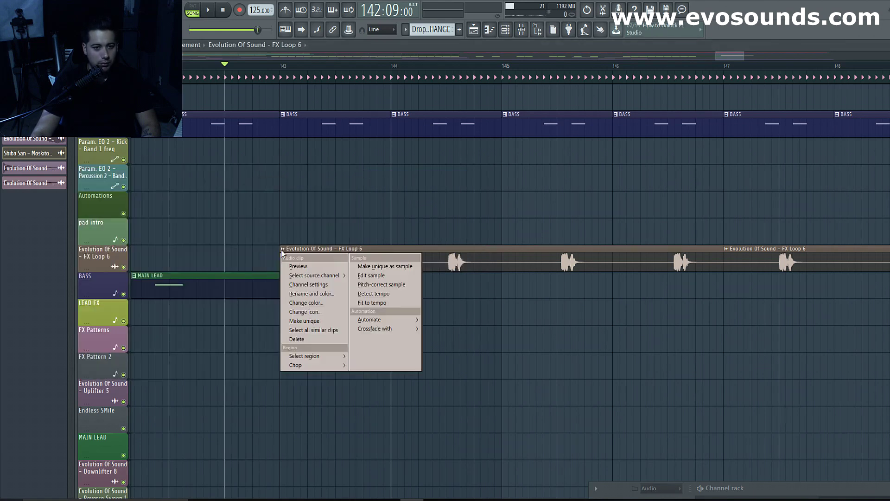
{"action": "left_click", "coordinate": [372, 276]}
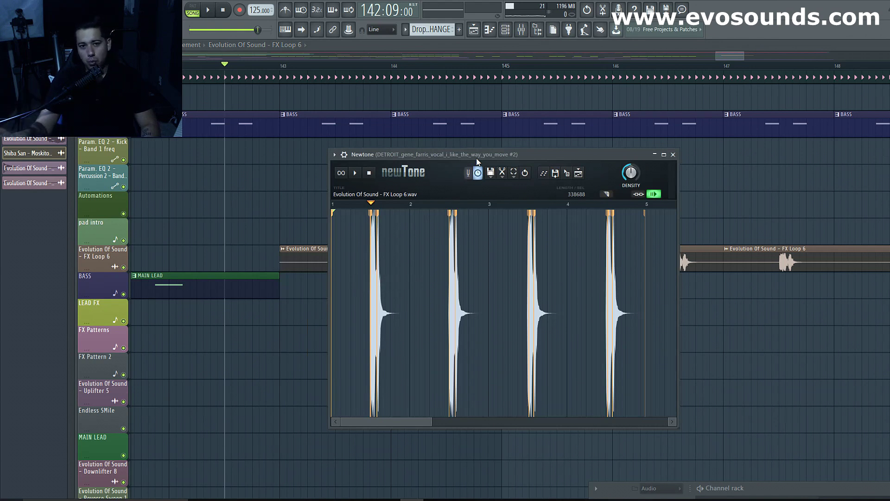
{"action": "scroll", "coordinate": [475, 307], "scroll_direction": "up", "scroll_amount": 3}
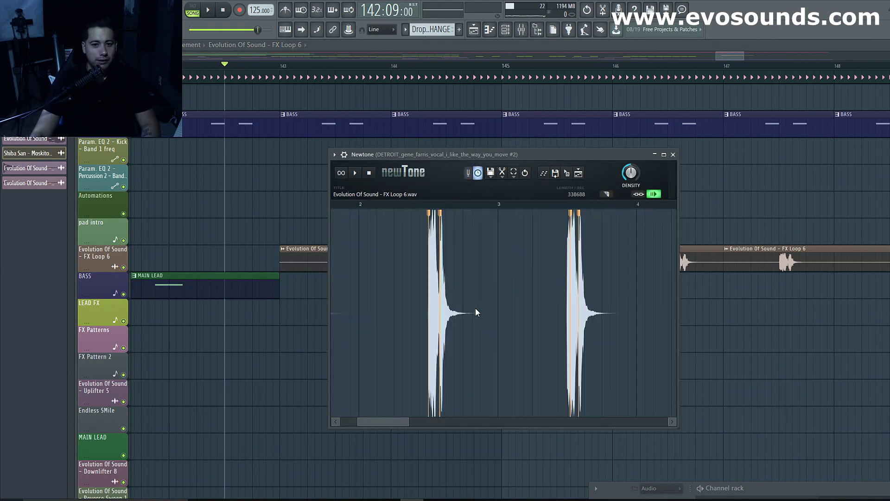
{"action": "scroll", "coordinate": [475, 308], "scroll_direction": "down", "scroll_amount": 1}
{"action": "left_click_drag", "start_coordinate": [385, 422], "coordinate": [363, 410]}
{"action": "scroll", "coordinate": [390, 284], "scroll_direction": "up", "scroll_amount": 5}
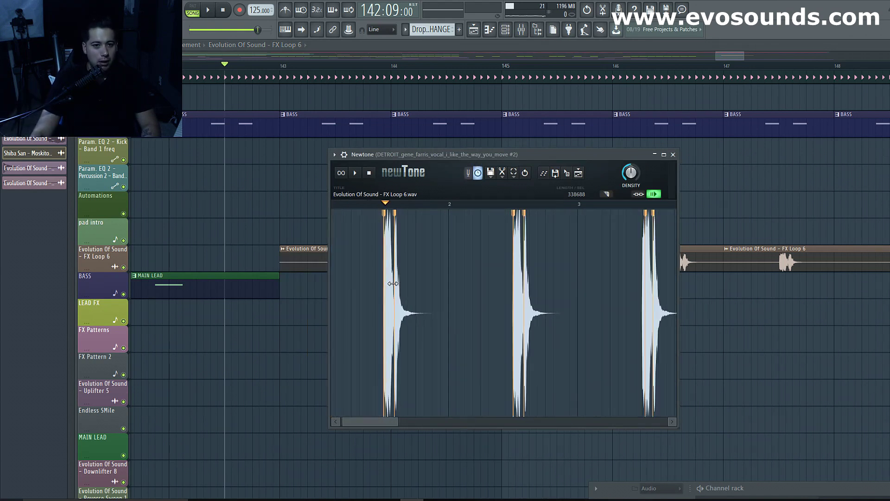
{"action": "scroll", "coordinate": [388, 274], "scroll_direction": "down", "scroll_amount": 3}
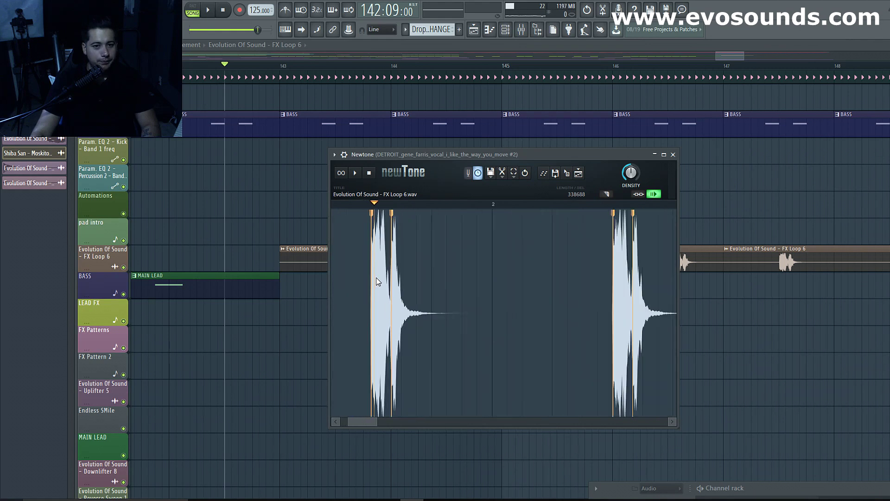
{"action": "scroll", "coordinate": [403, 280], "scroll_direction": "up", "scroll_amount": 6}
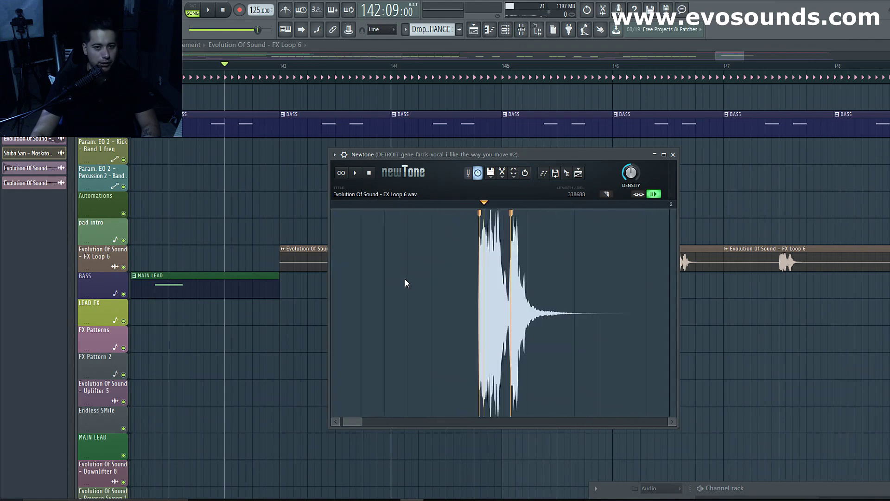
Step: Try retiming the FX Loop 6 hits with Newtone's warp markers, play the sample and close Newtone
{"action": "mouse_move", "coordinate": [496, 212]}
{"action": "left_mouse_down"}
{"action": "mouse_move", "coordinate": [514, 219]}
{"action": "mouse_move", "coordinate": [502, 220]}
{"action": "left_mouse_up"}
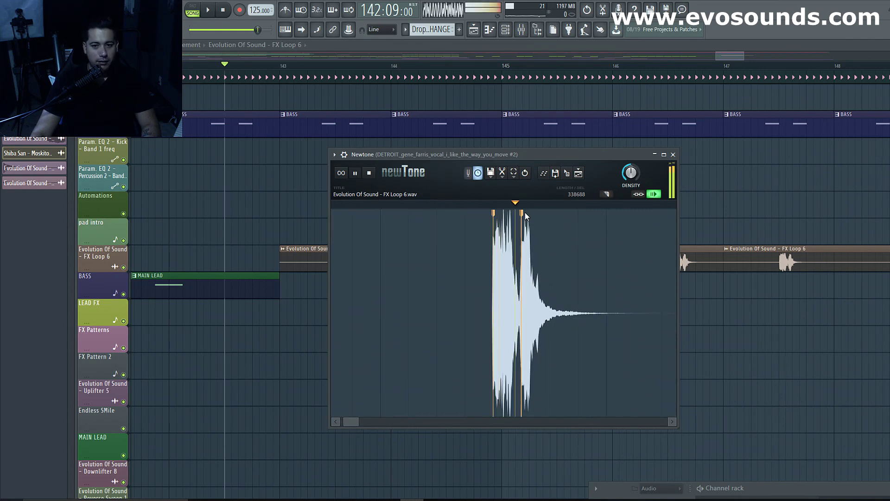
{"action": "scroll", "coordinate": [407, 342], "scroll_direction": "down", "scroll_amount": 2}
{"action": "scroll", "coordinate": [407, 337], "scroll_direction": "down", "scroll_amount": 3}
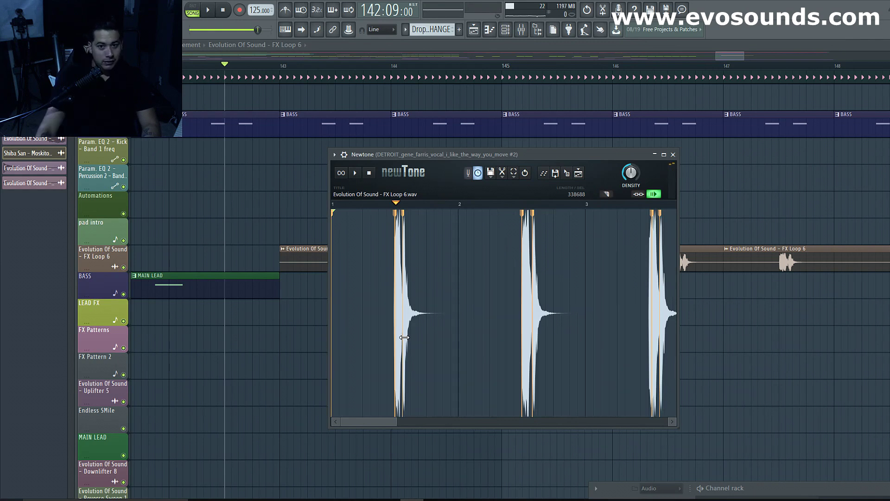
{"action": "scroll", "coordinate": [539, 288], "scroll_direction": "up", "scroll_amount": 6}
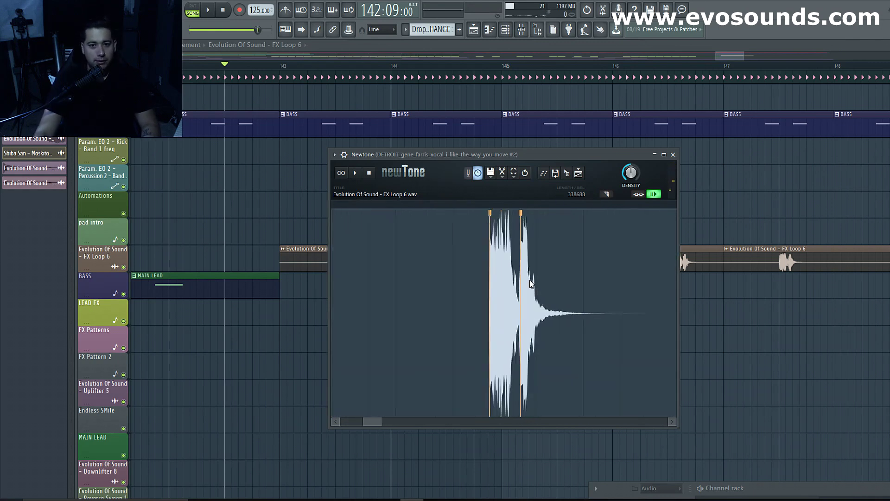
{"action": "scroll", "coordinate": [455, 264], "scroll_direction": "down", "scroll_amount": 5}
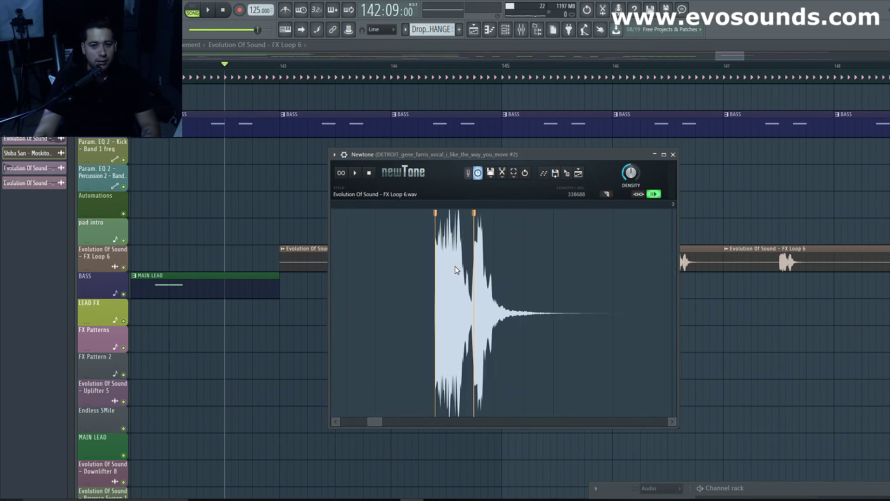
{"action": "mouse_move", "coordinate": [462, 213]}
{"action": "left_mouse_down"}
{"action": "mouse_move", "coordinate": [469, 214]}
{"action": "mouse_move", "coordinate": [446, 220]}
{"action": "left_mouse_up"}
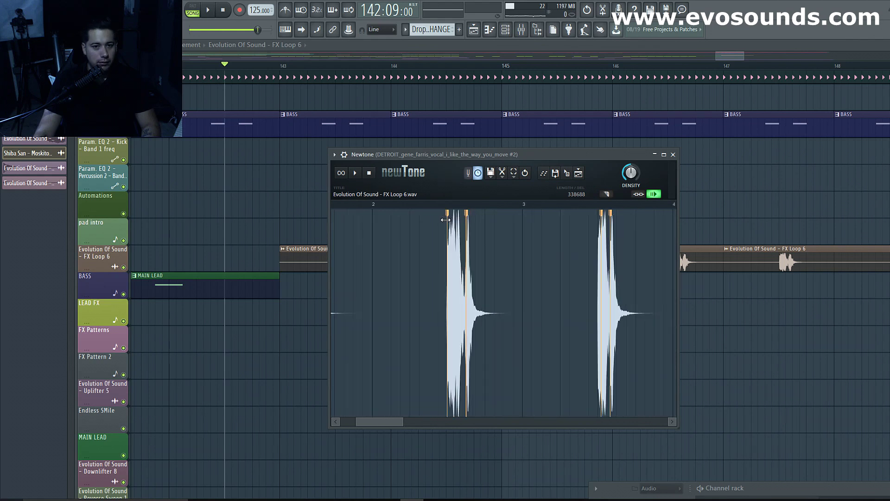
{"action": "key", "text": "space"}
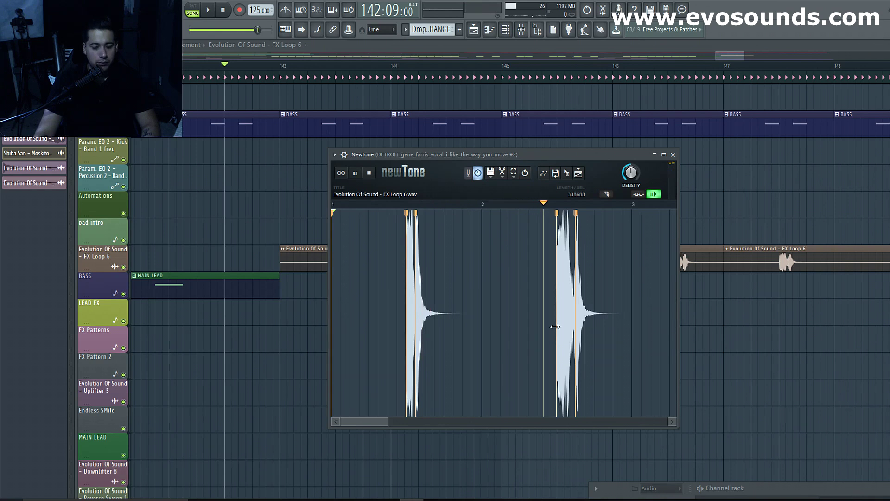
{"action": "mouse_move", "coordinate": [386, 422]}
{"action": "left_mouse_down"}
{"action": "mouse_move", "coordinate": [397, 416]}
{"action": "mouse_move", "coordinate": [375, 422]}
{"action": "left_mouse_up"}
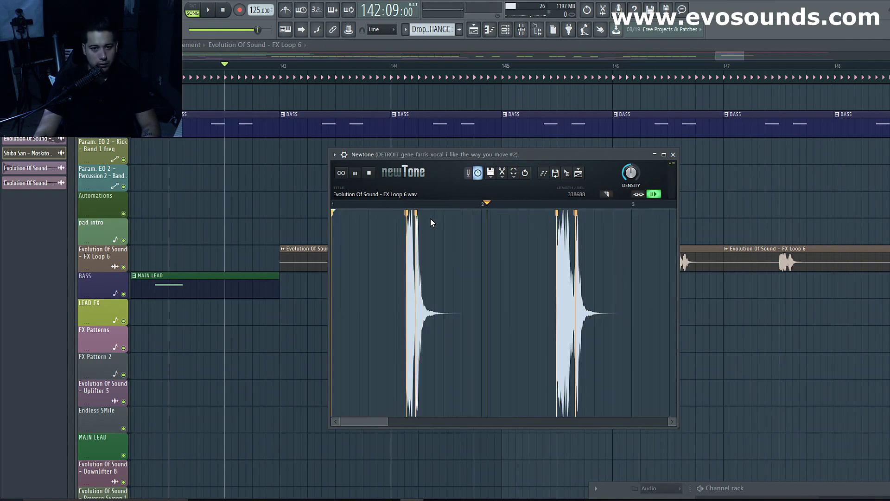
{"action": "key", "text": "space"}
{"action": "left_click", "coordinate": [674, 154]}
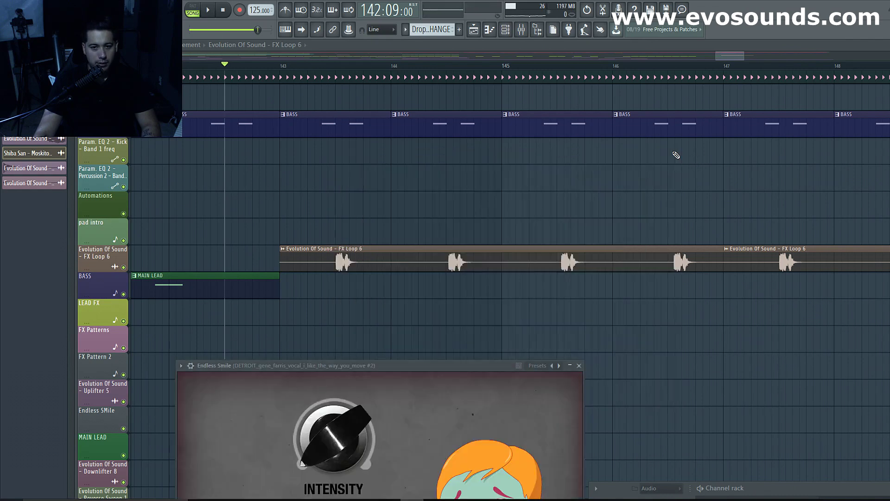
Step: Trim the FX Loop 6 clip at bar 143 to exactly one bar so it holds only the first hit
{"action": "scroll", "coordinate": [660, 262], "scroll_direction": "down", "scroll_amount": 3}
{"action": "scroll", "coordinate": [671, 265], "scroll_direction": "up", "scroll_amount": 3}
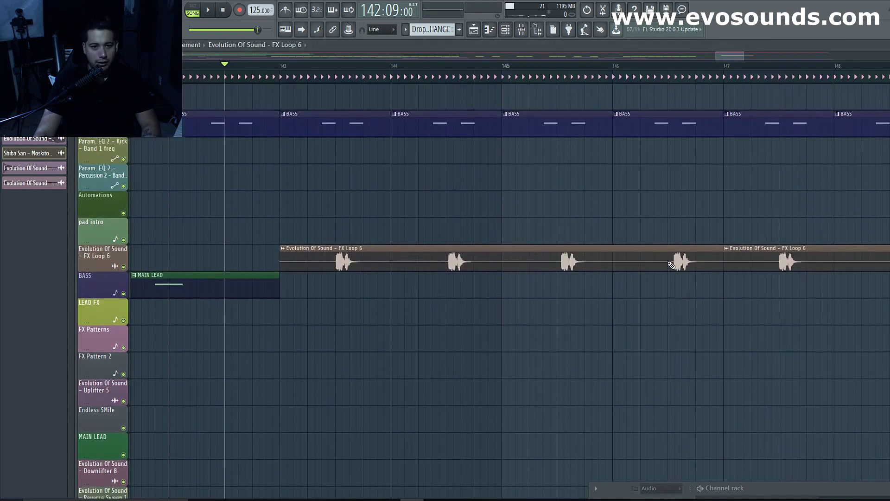
{"action": "scroll", "coordinate": [671, 264], "scroll_direction": "down", "scroll_amount": 2}
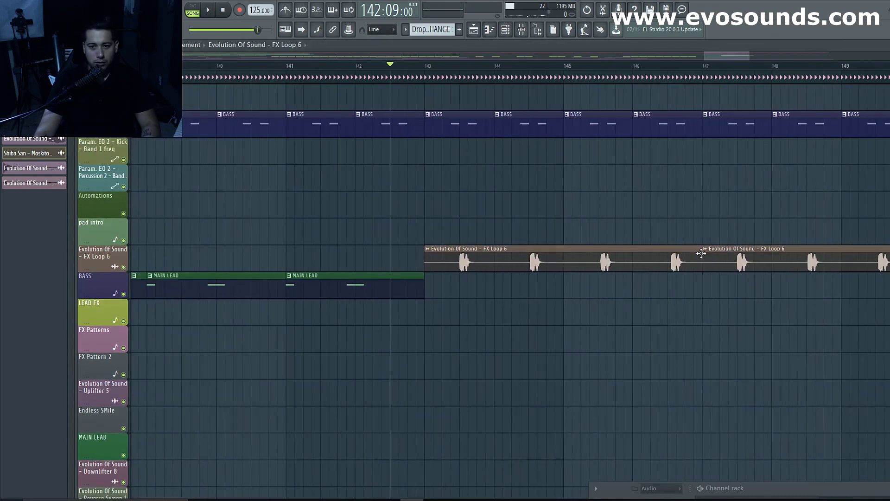
{"action": "left_click_drag", "start_coordinate": [704, 249], "coordinate": [489, 269]}
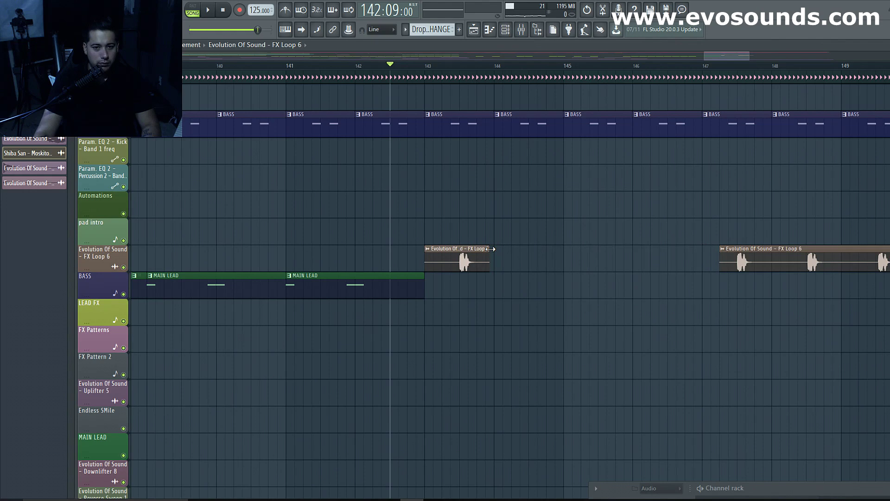
{"action": "scroll", "coordinate": [494, 275], "scroll_direction": "up", "scroll_amount": 4}
{"action": "left_click_drag", "start_coordinate": [475, 253], "coordinate": [488, 255]}
{"action": "scroll", "coordinate": [464, 267], "scroll_direction": "down", "scroll_amount": 2}
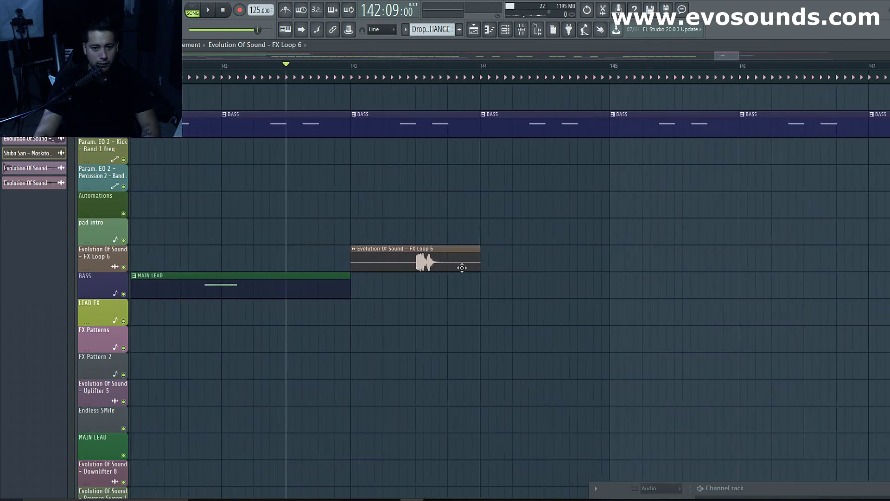
Step: Place one-bar FX Loop 6 copies at bars 144 and 145 and listen briefly from just before bar 143
{"action": "scroll", "coordinate": [462, 268], "scroll_direction": "down", "scroll_amount": 2}
{"action": "left_click", "coordinate": [476, 260]}
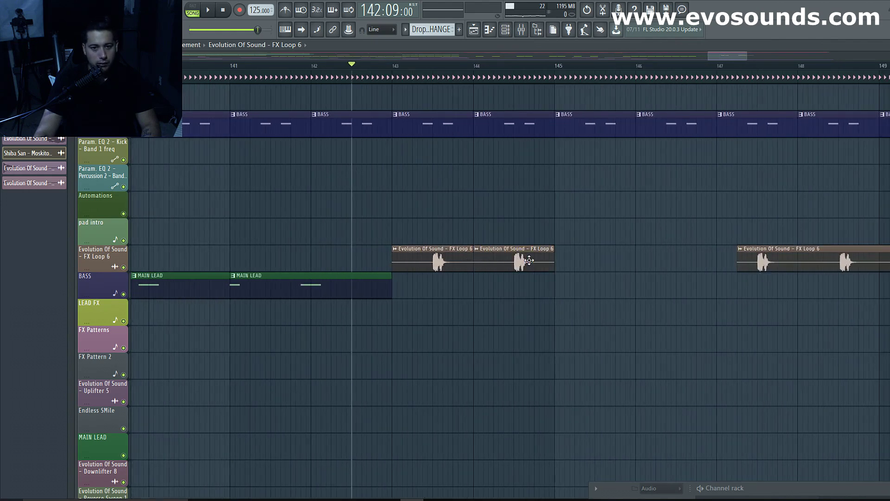
{"action": "left_click", "coordinate": [561, 267]}
{"action": "left_click_drag", "start_coordinate": [617, 251], "coordinate": [612, 251]}
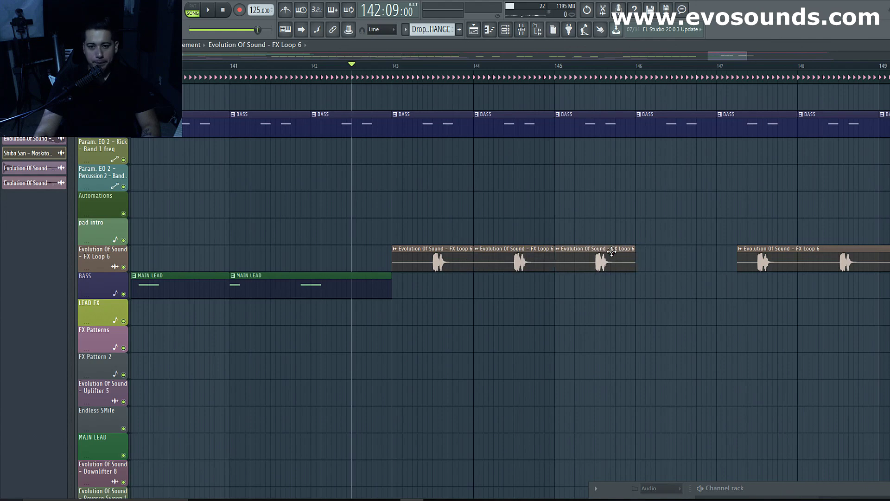
{"action": "left_click", "coordinate": [393, 71]}
{"action": "key", "text": "space"}
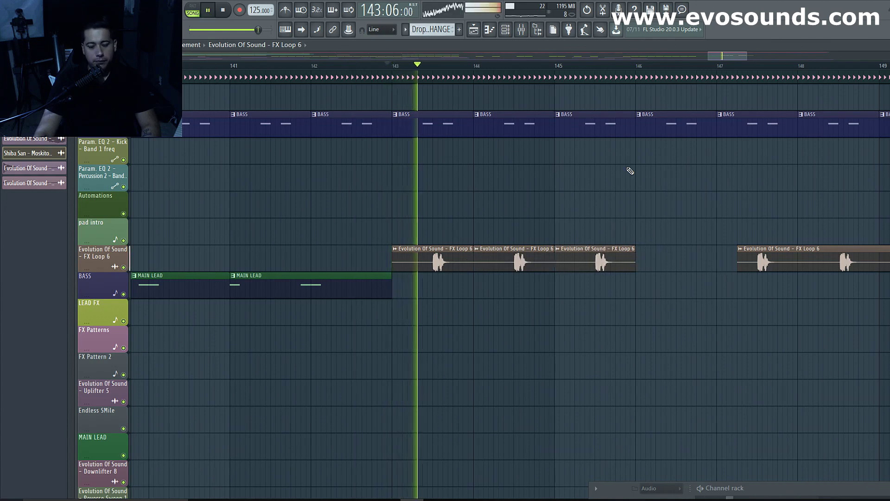
{"action": "left_click", "coordinate": [742, 55]}
{"action": "mouse_move", "coordinate": [742, 55]}
{"action": "left_mouse_down"}
{"action": "mouse_move", "coordinate": [768, 56]}
{"action": "mouse_move", "coordinate": [714, 58]}
{"action": "mouse_move", "coordinate": [745, 60]}
{"action": "left_mouse_up"}
{"action": "key", "text": "space"}
Step: Delete the long FX Loop 6 clip starting after bar 147 and continue the one-bar clips from bar 146 through 151 during playback
{"action": "scroll", "coordinate": [551, 237], "scroll_direction": "down", "scroll_amount": 3}
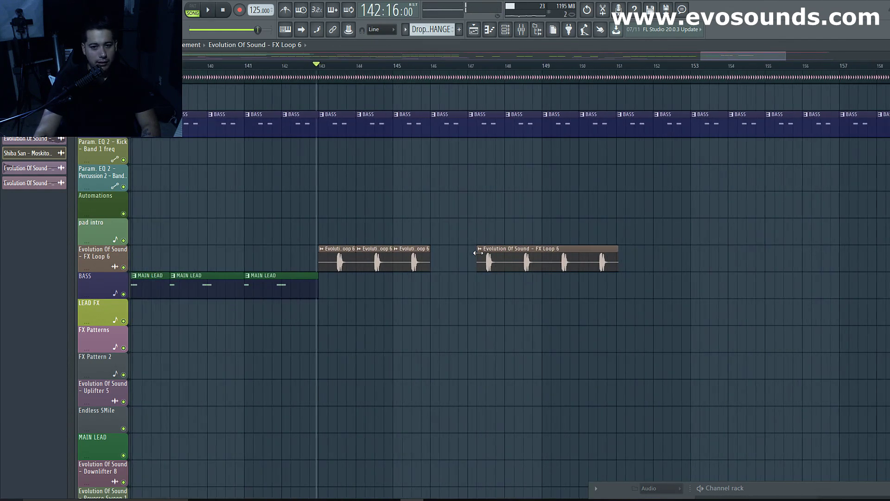
{"action": "right_click", "coordinate": [505, 253]}
{"action": "key", "text": "space"}
{"action": "left_click_drag", "start_coordinate": [431, 261], "coordinate": [622, 265]}
{"action": "left_click", "coordinate": [624, 266]}
Step: Continue the one-bar FX Loop 6 clips on each bar from 152 through 156
{"action": "scroll", "coordinate": [620, 261], "scroll_direction": "down", "scroll_amount": 3}
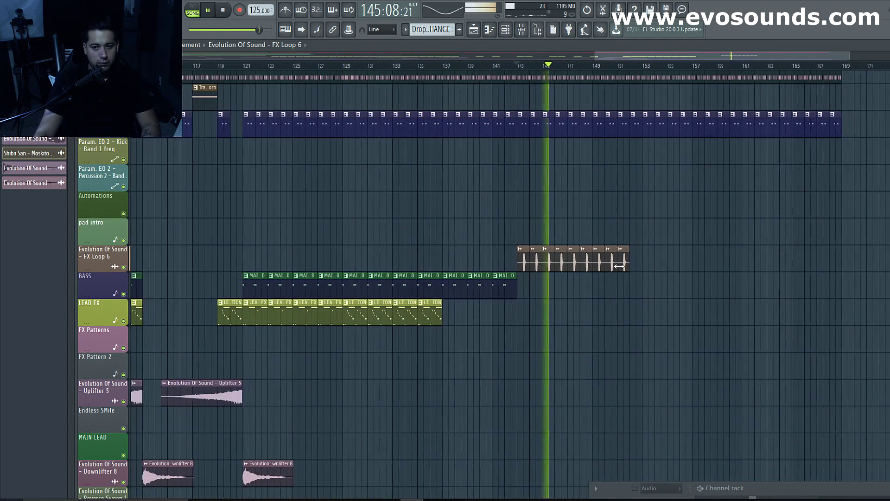
{"action": "left_click", "coordinate": [633, 263]}
{"action": "left_click", "coordinate": [647, 263]}
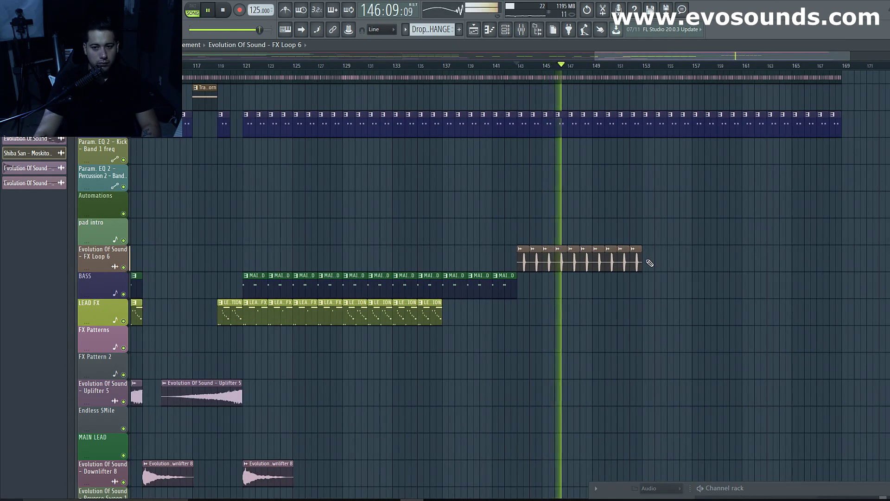
{"action": "left_click", "coordinate": [660, 264]}
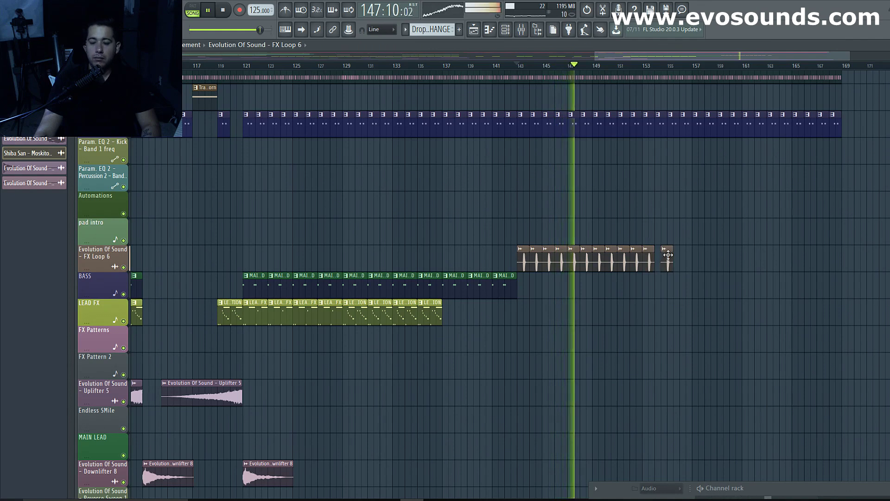
{"action": "left_click", "coordinate": [670, 261]}
{"action": "left_click", "coordinate": [686, 261]}
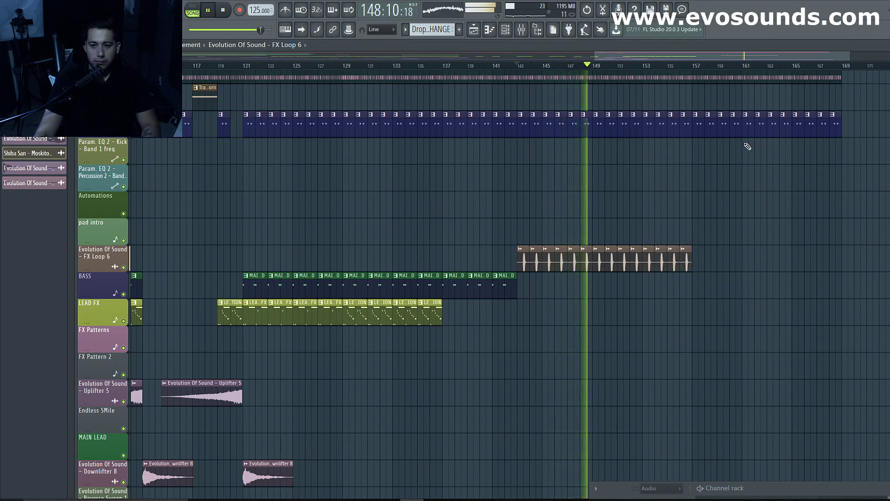
Step: Stop playback and delete the last MAIN LEAD clip on the BASS track, starting at bar 141
{"action": "scroll", "coordinate": [668, 316], "scroll_direction": "up", "scroll_amount": 3}
{"action": "scroll", "coordinate": [666, 314], "scroll_direction": "down", "scroll_amount": 3}
{"action": "scroll", "coordinate": [666, 314], "scroll_direction": "up", "scroll_amount": 3}
{"action": "scroll", "coordinate": [516, 368], "scroll_direction": "down", "scroll_amount": 7}
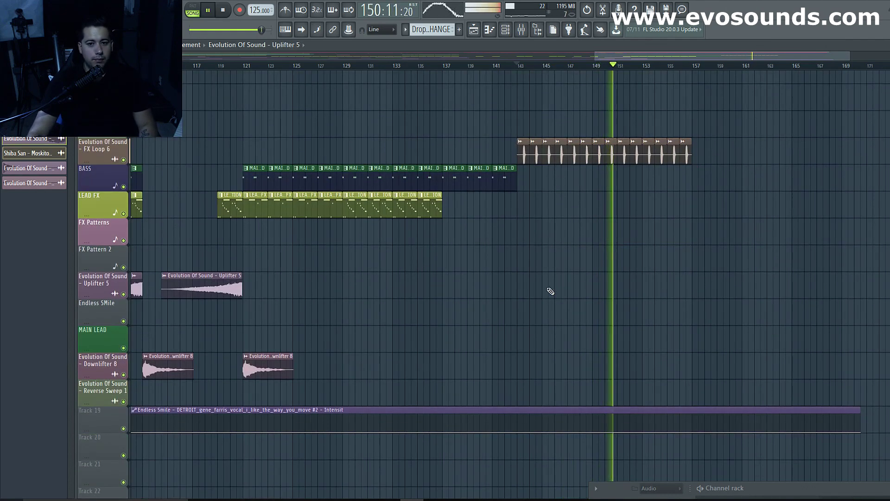
{"action": "scroll", "coordinate": [586, 324], "scroll_direction": "up", "scroll_amount": 7}
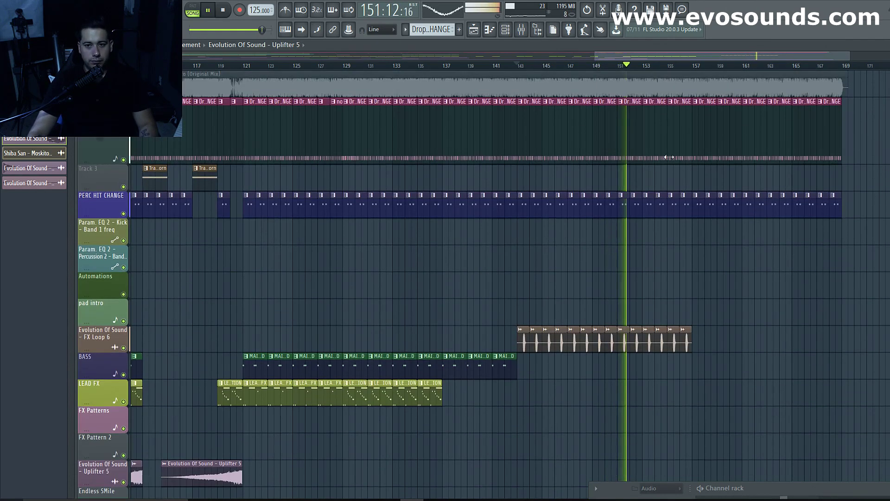
{"action": "left_click_drag", "start_coordinate": [682, 57], "coordinate": [701, 59]}
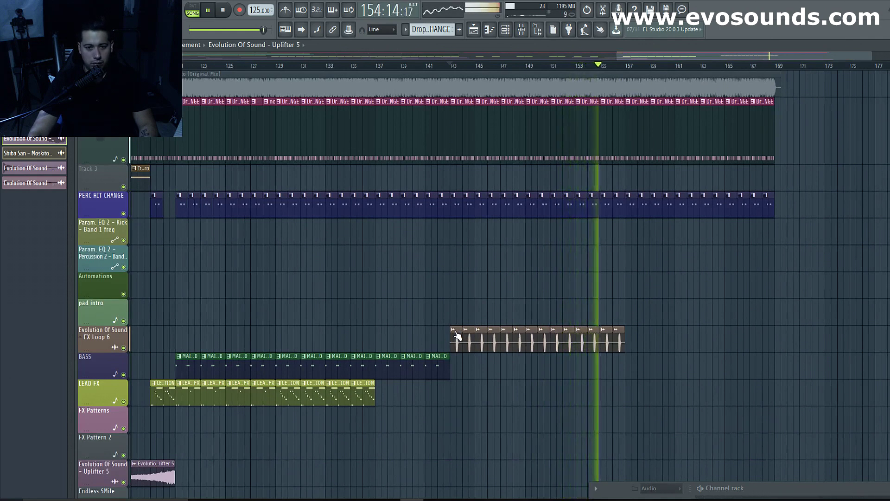
{"action": "left_click", "coordinate": [408, 357]}
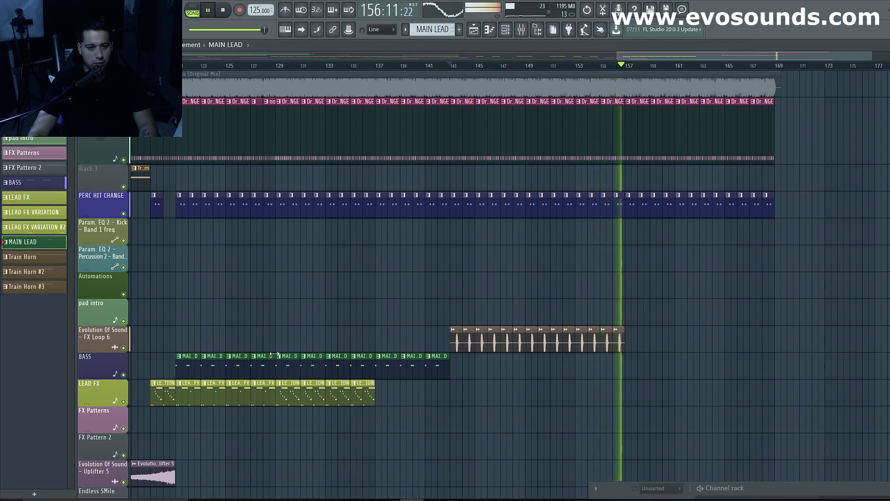
{"action": "key", "text": "space"}
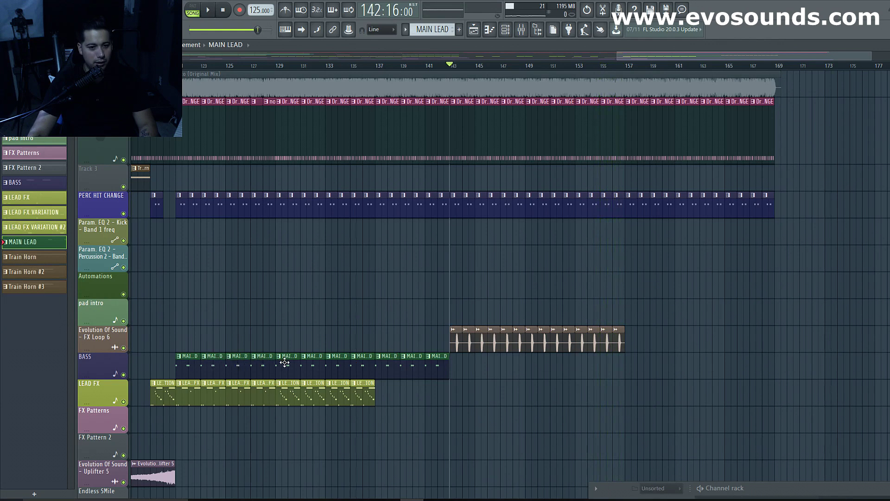
{"action": "right_click", "coordinate": [438, 364]}
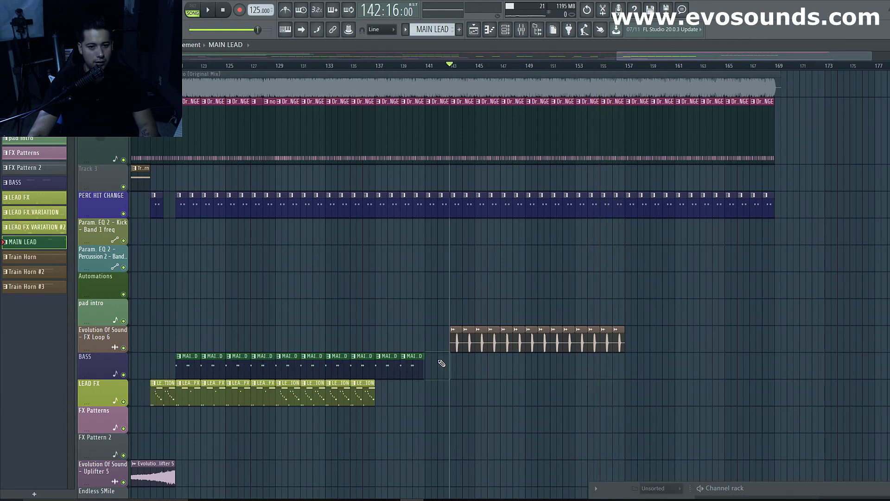
Step: Move the first one-bar FX Loop 6 clip to bar 141 and replace the old run with adjoining one-bar clips through bar 148
{"action": "left_click_drag", "start_coordinate": [459, 330], "coordinate": [426, 331]}
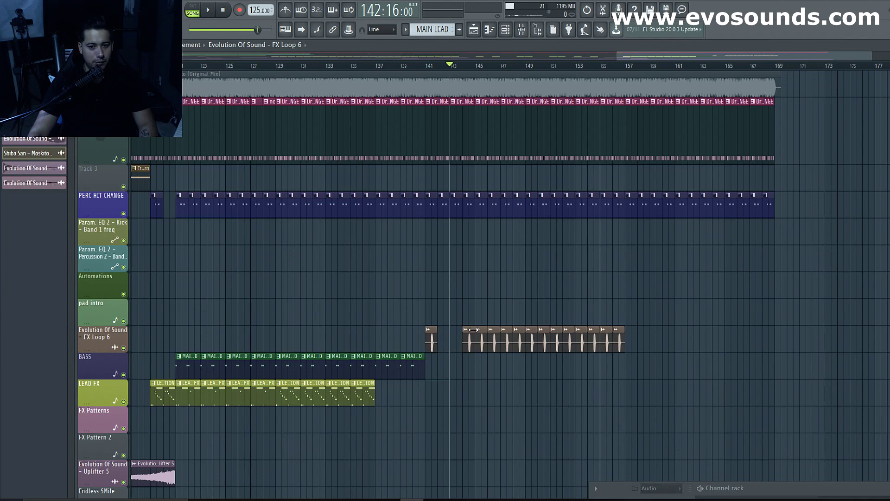
{"action": "right_click", "coordinate": [460, 333]}
{"action": "left_click", "coordinate": [470, 332]}
{"action": "left_click_drag", "start_coordinate": [469, 329], "coordinate": [625, 344]}
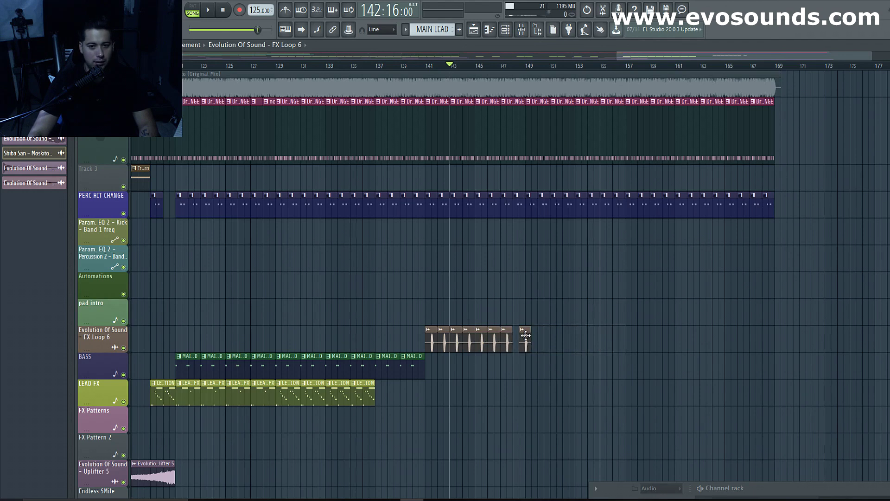
{"action": "left_click_drag", "start_coordinate": [524, 336], "coordinate": [521, 336]}
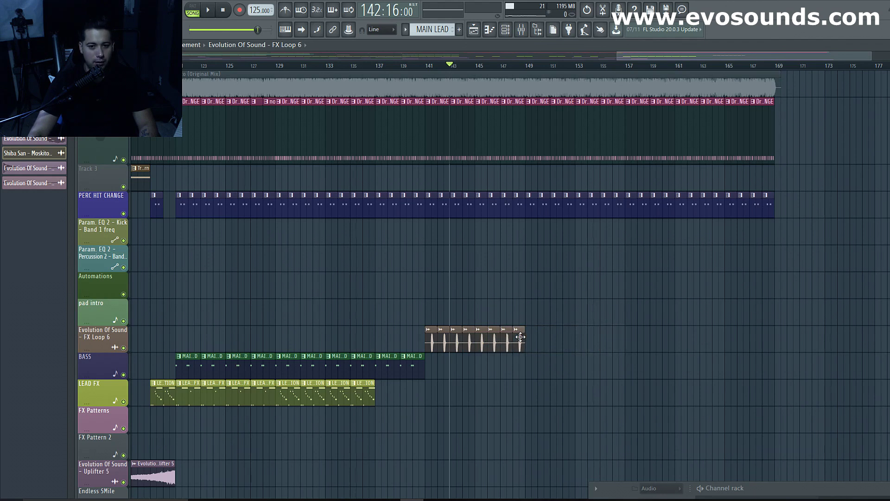
Step: Delete the surplus FX Loop 6 clips after bar 148
{"action": "right_click", "coordinate": [546, 336]}
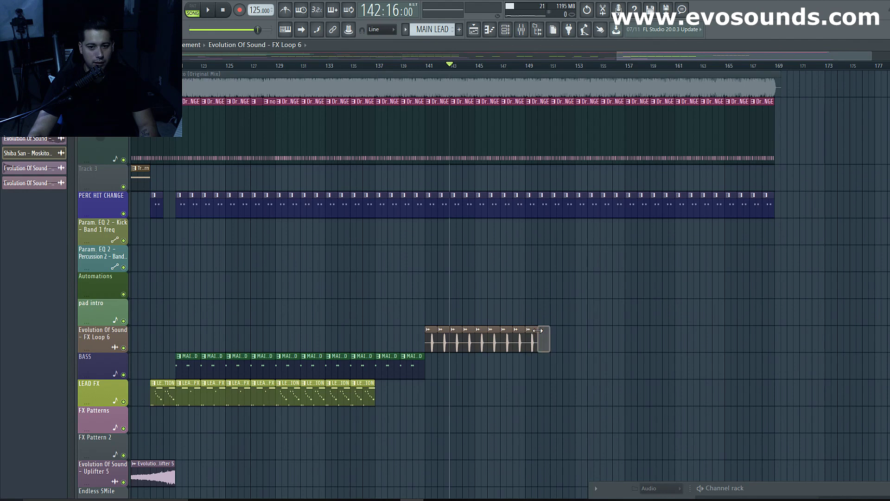
{"action": "right_click", "coordinate": [530, 331]}
{"action": "right_click", "coordinate": [516, 331]}
{"action": "right_click", "coordinate": [528, 333]}
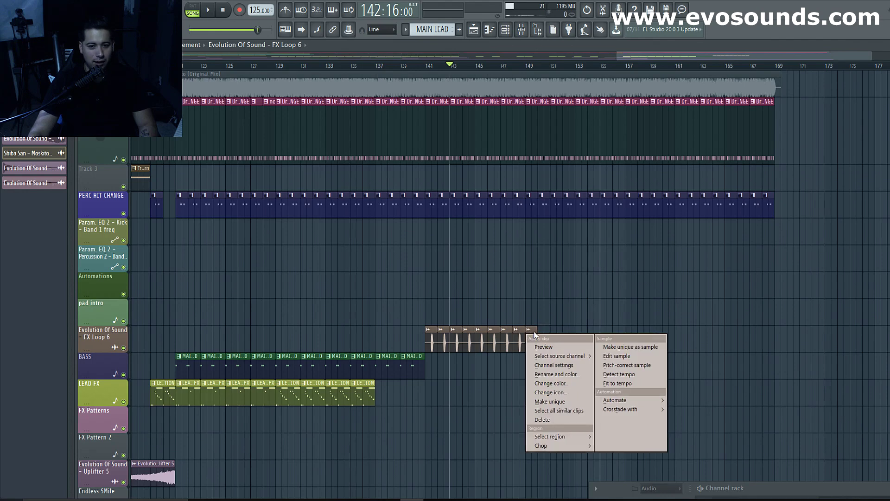
{"action": "left_click", "coordinate": [533, 332]}
{"action": "right_click", "coordinate": [534, 334]}
Step: Play the outro from bar 143, skipping ahead to around bars 148, 159 and 167, and stop playback
{"action": "key", "text": "space"}
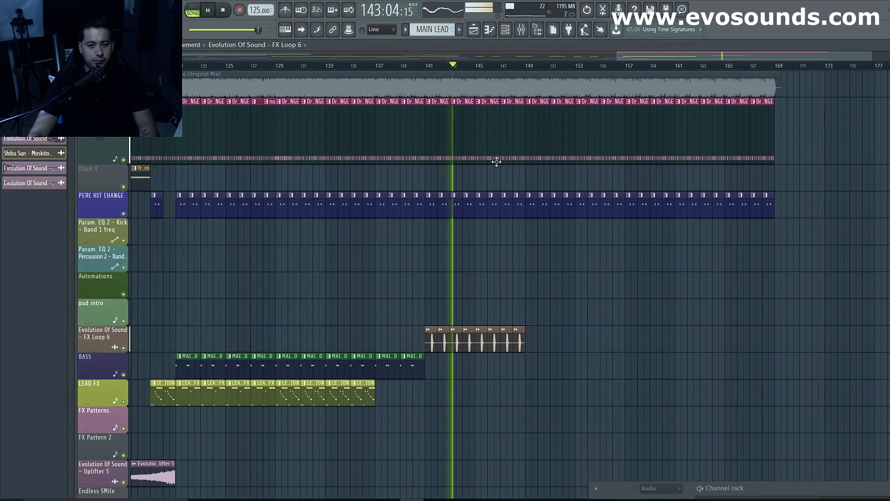
{"action": "left_click", "coordinate": [509, 66]}
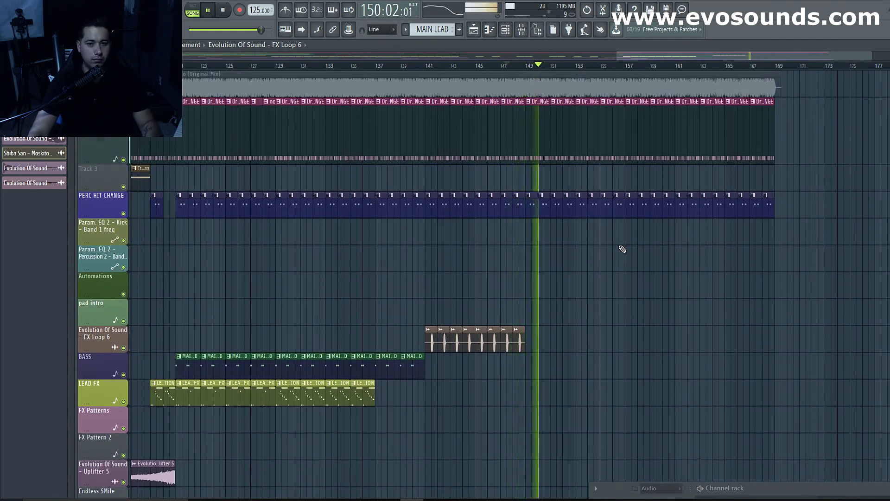
{"action": "left_click", "coordinate": [658, 64]}
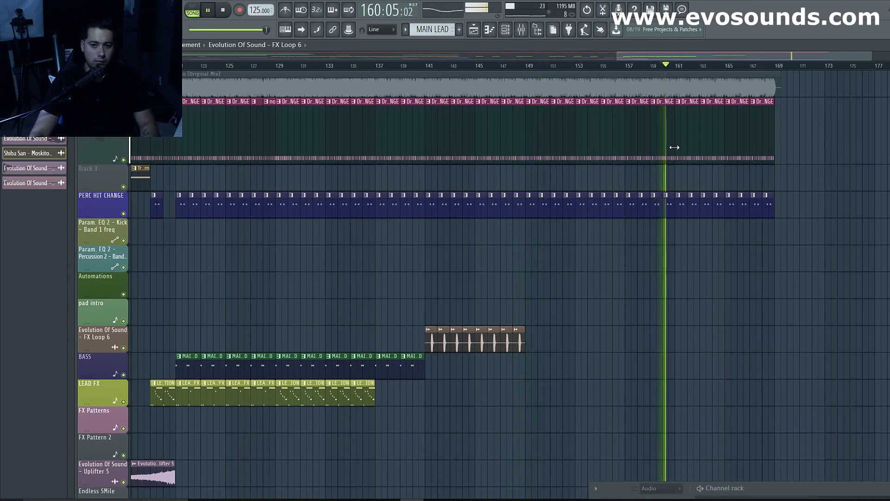
{"action": "left_click", "coordinate": [752, 65]}
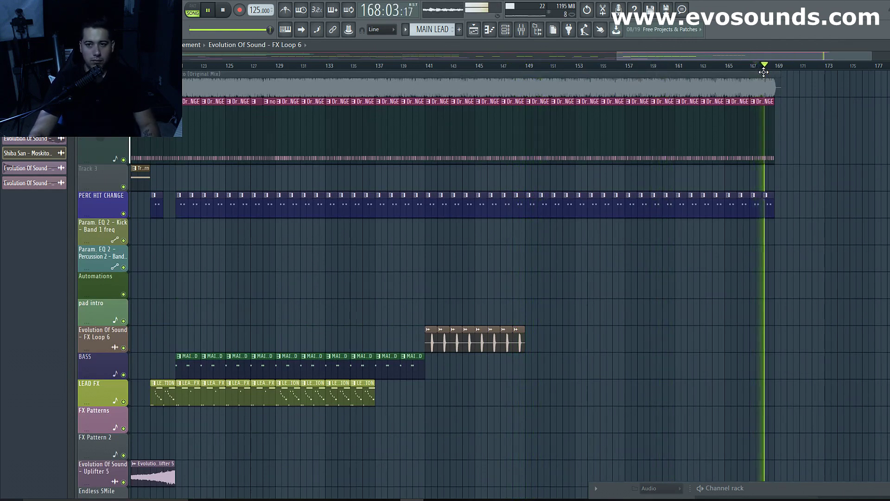
{"action": "key", "text": "space"}
Step: Review the whole arrangement across all tracks, from the intro to the outro's end at bar 169
{"action": "scroll", "coordinate": [570, 234], "scroll_direction": "down", "scroll_amount": 8}
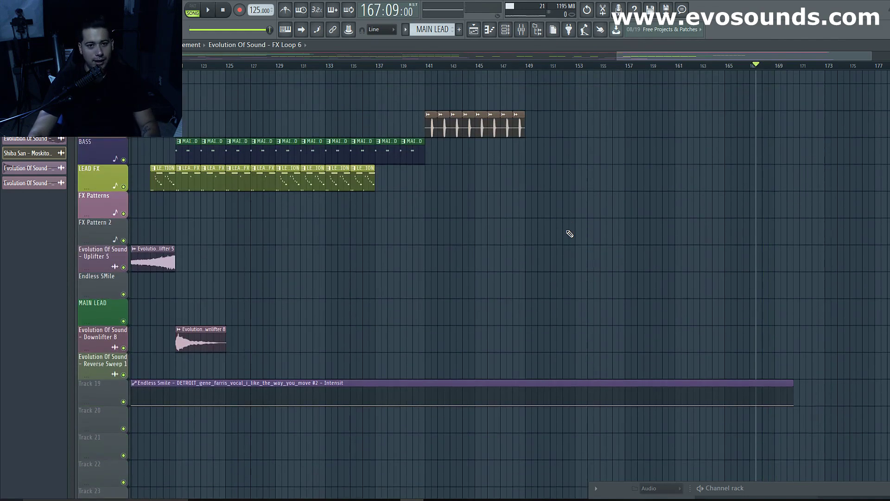
{"action": "scroll", "coordinate": [570, 234], "scroll_direction": "up", "scroll_amount": 6}
{"action": "scroll", "coordinate": [570, 233], "scroll_direction": "down", "scroll_amount": 4}
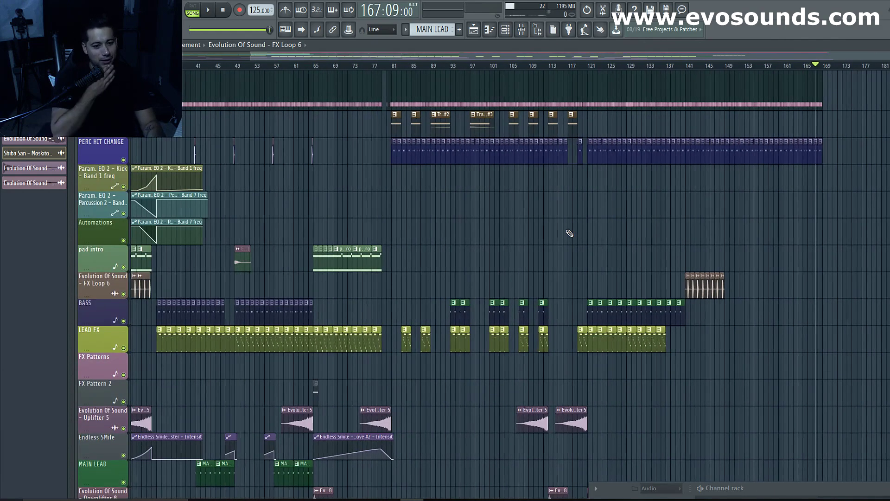
{"action": "scroll", "coordinate": [569, 234], "scroll_direction": "down", "scroll_amount": 1}
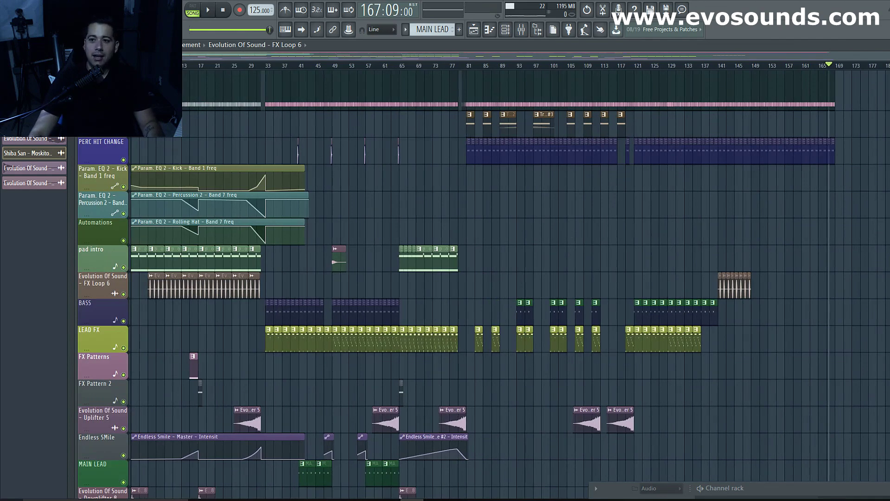
{"action": "scroll", "coordinate": [570, 234], "scroll_direction": "down", "scroll_amount": 12}
{"action": "scroll", "coordinate": [570, 233], "scroll_direction": "up", "scroll_amount": 14}
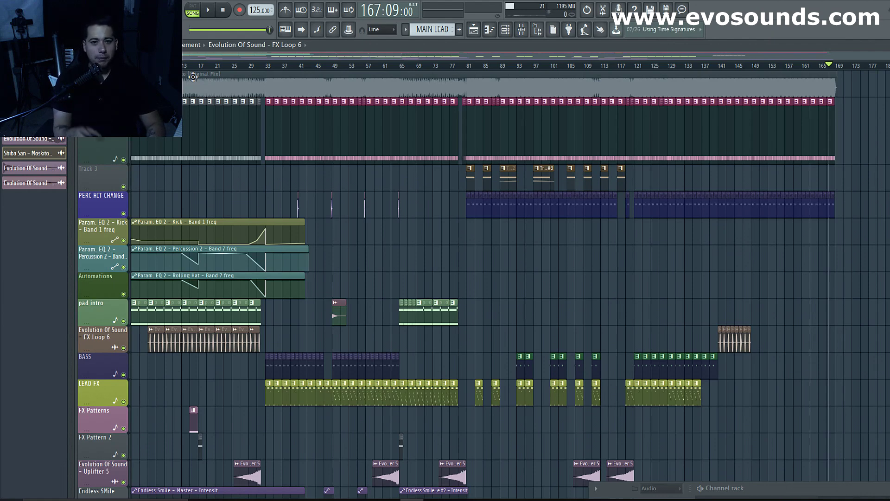
{"action": "scroll", "coordinate": [226, 139], "scroll_direction": "down", "scroll_amount": 6}
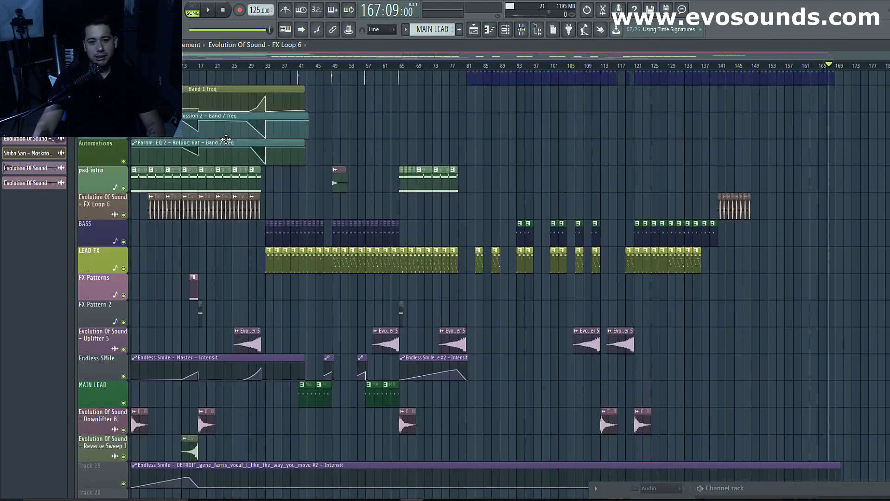